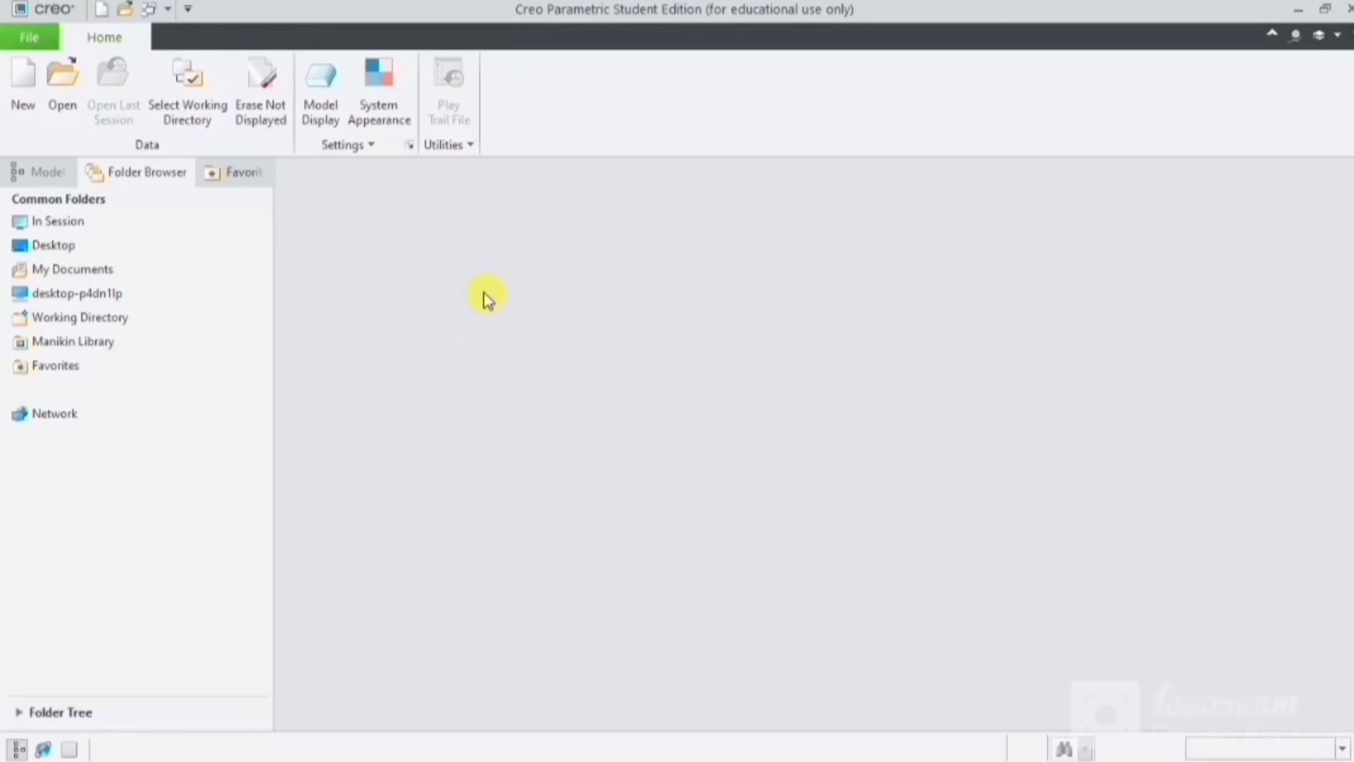
Step: Set the working directory to the Desktop creo folder
left_click(186, 95)
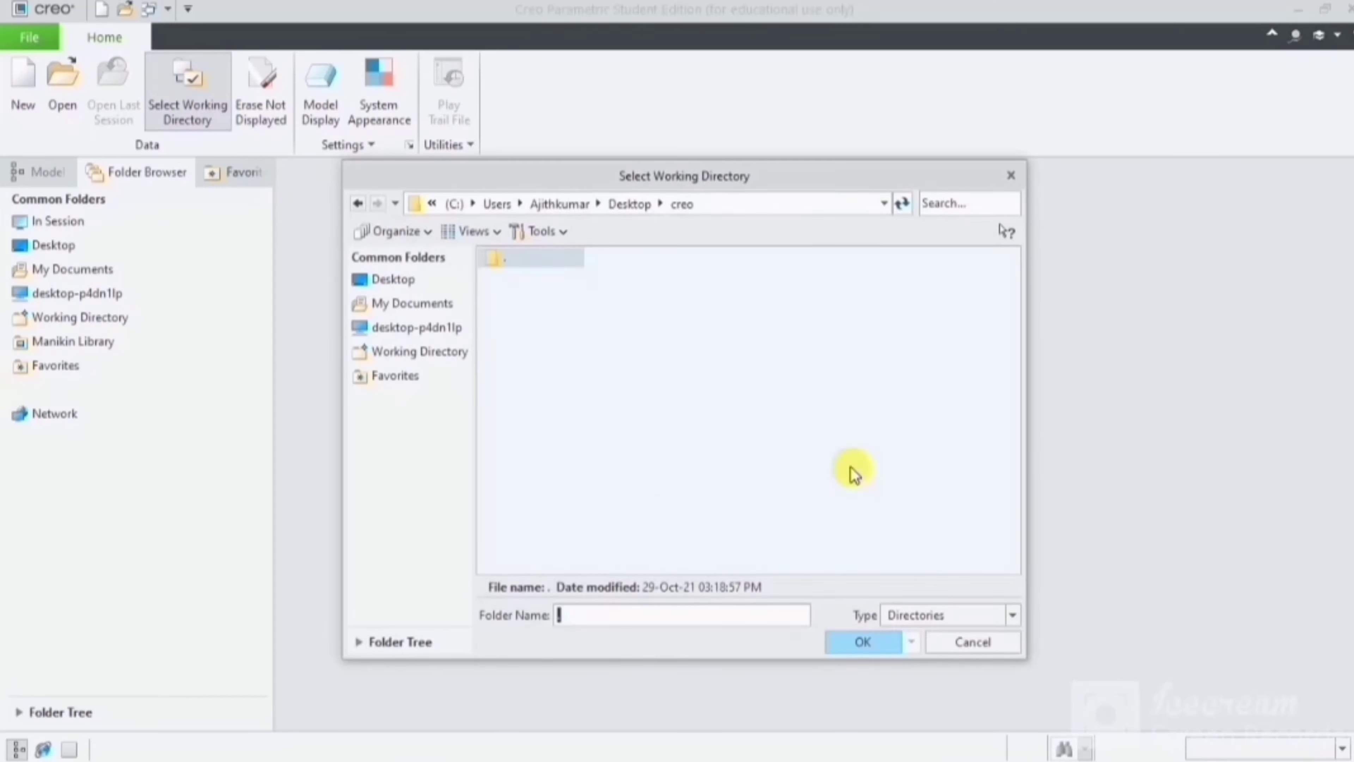
left_click(405, 279)
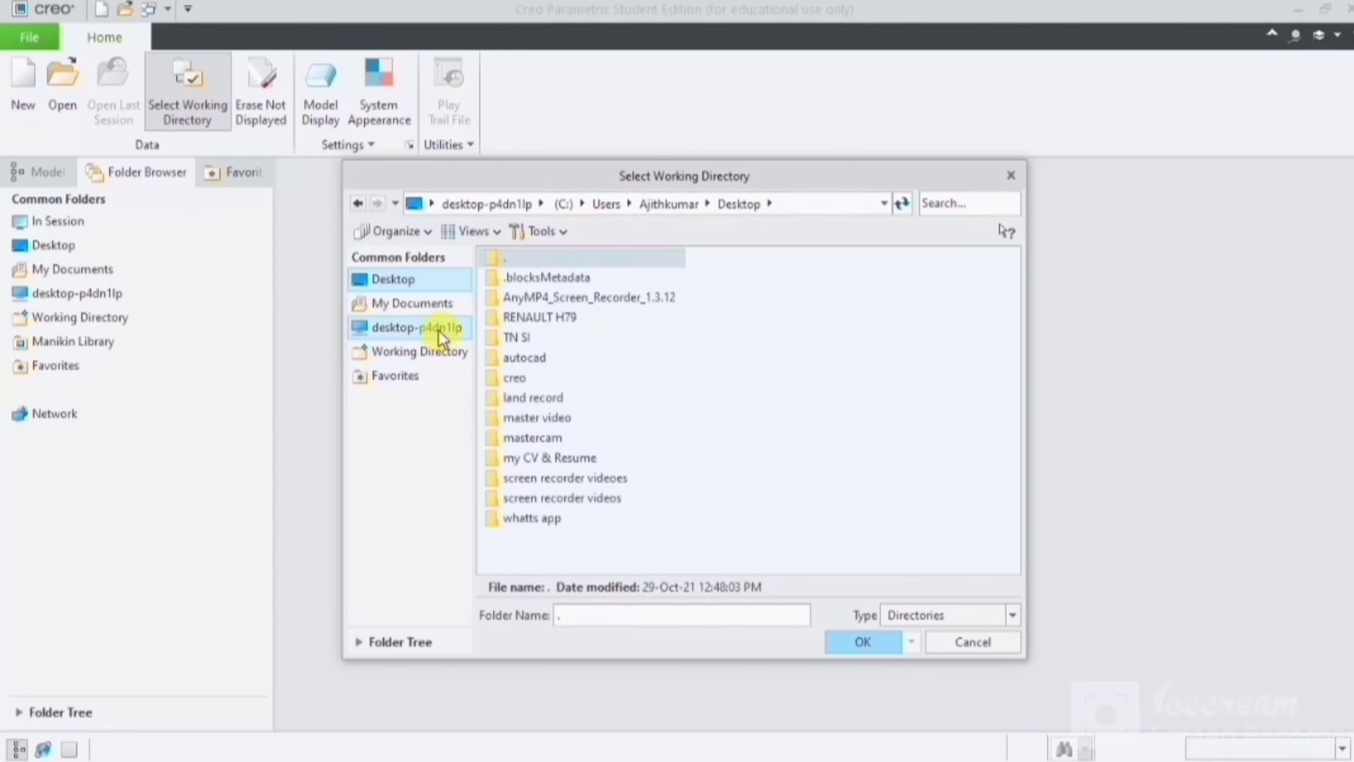
left_click(514, 378)
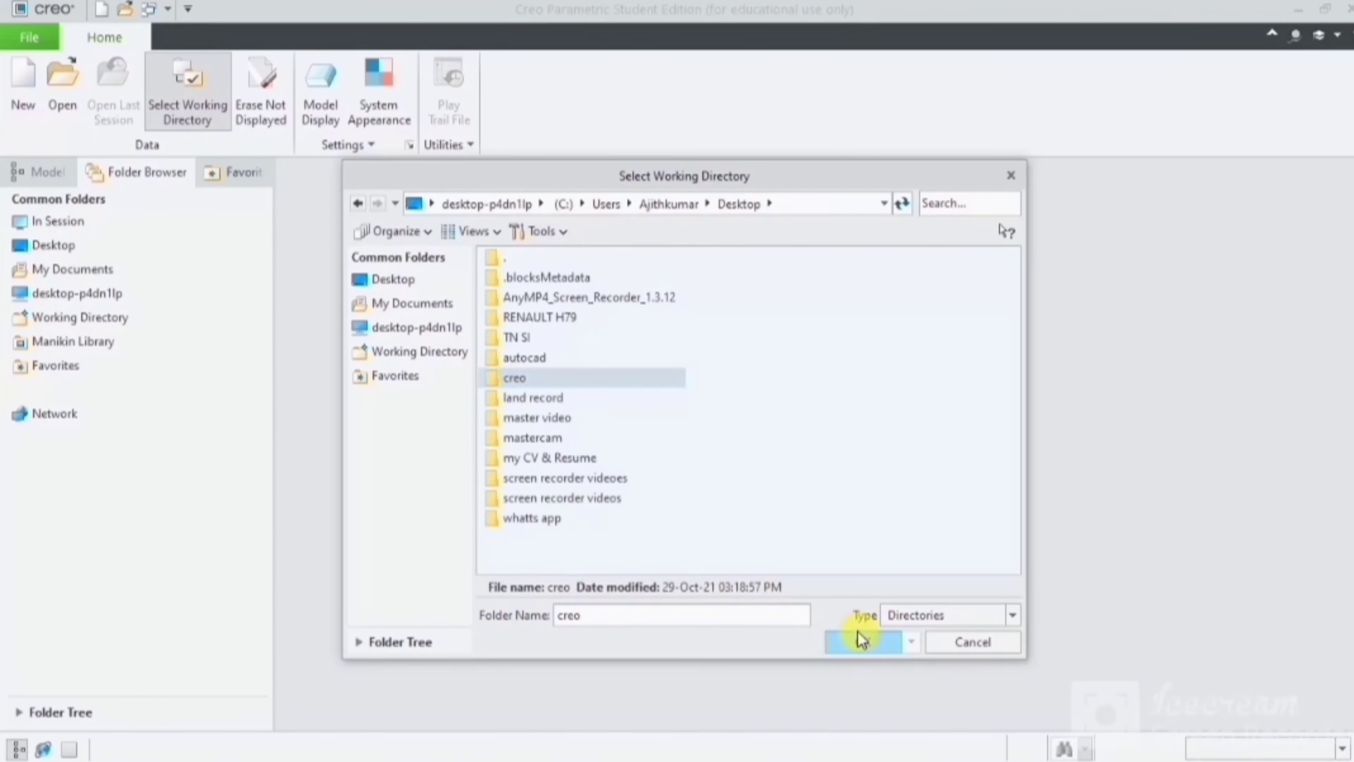
left_click(863, 642)
Step: Create a new solid part PRT0021 from the mmns_part_solid template
left_click(23, 101)
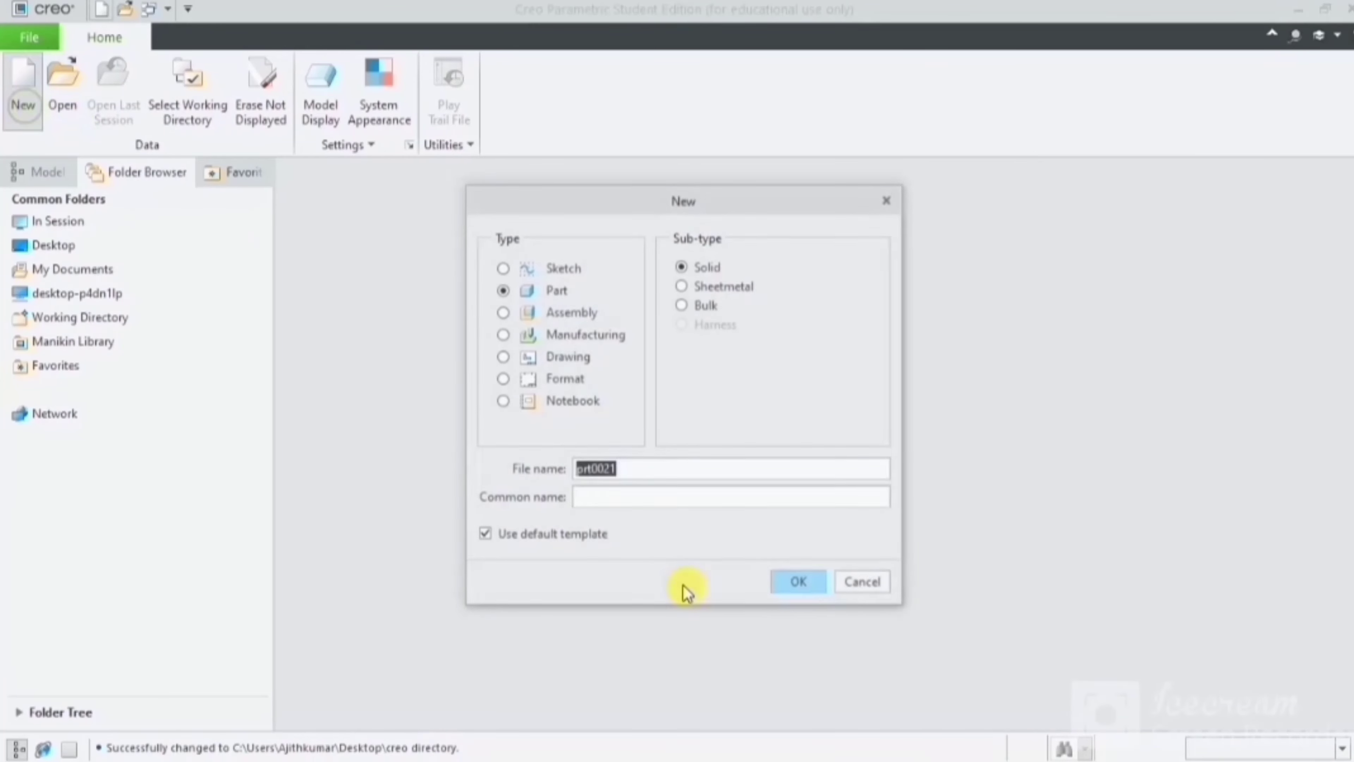
left_click(540, 542)
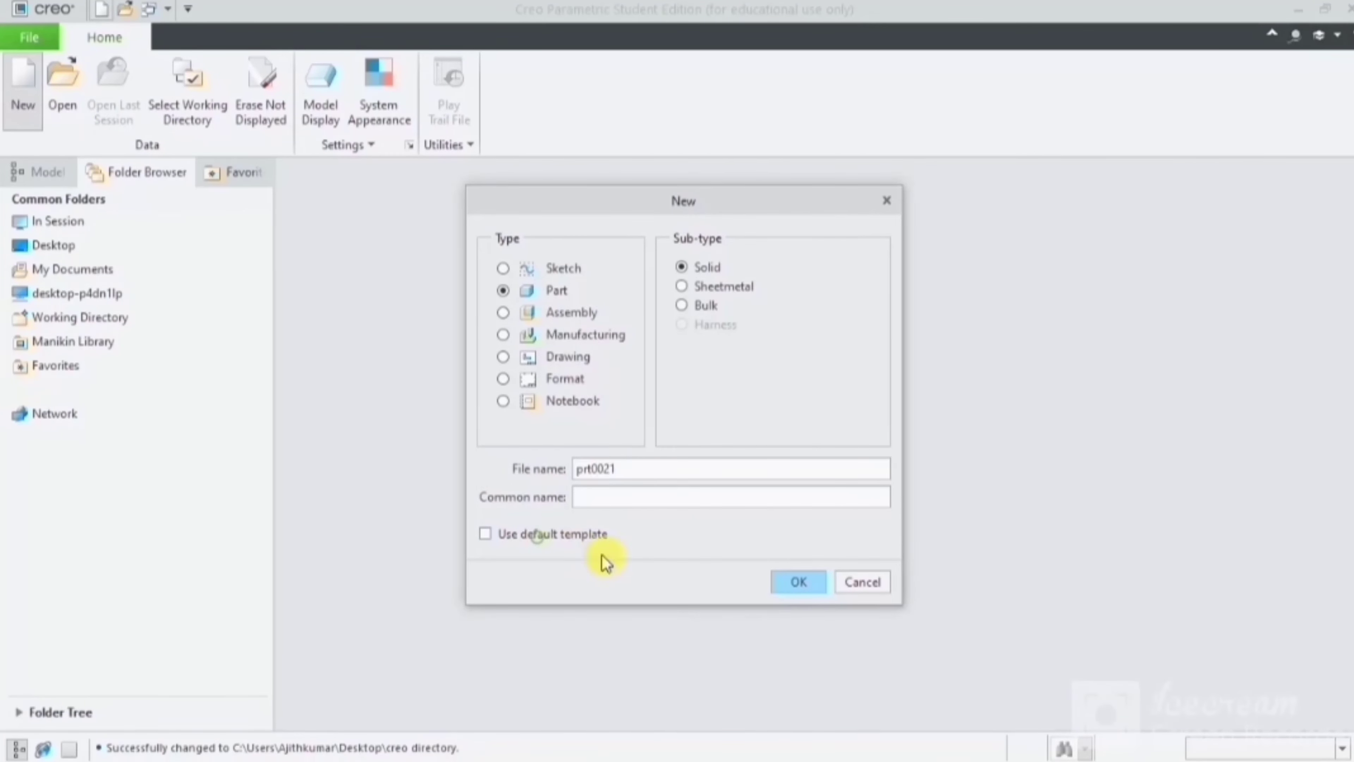
left_click(788, 583)
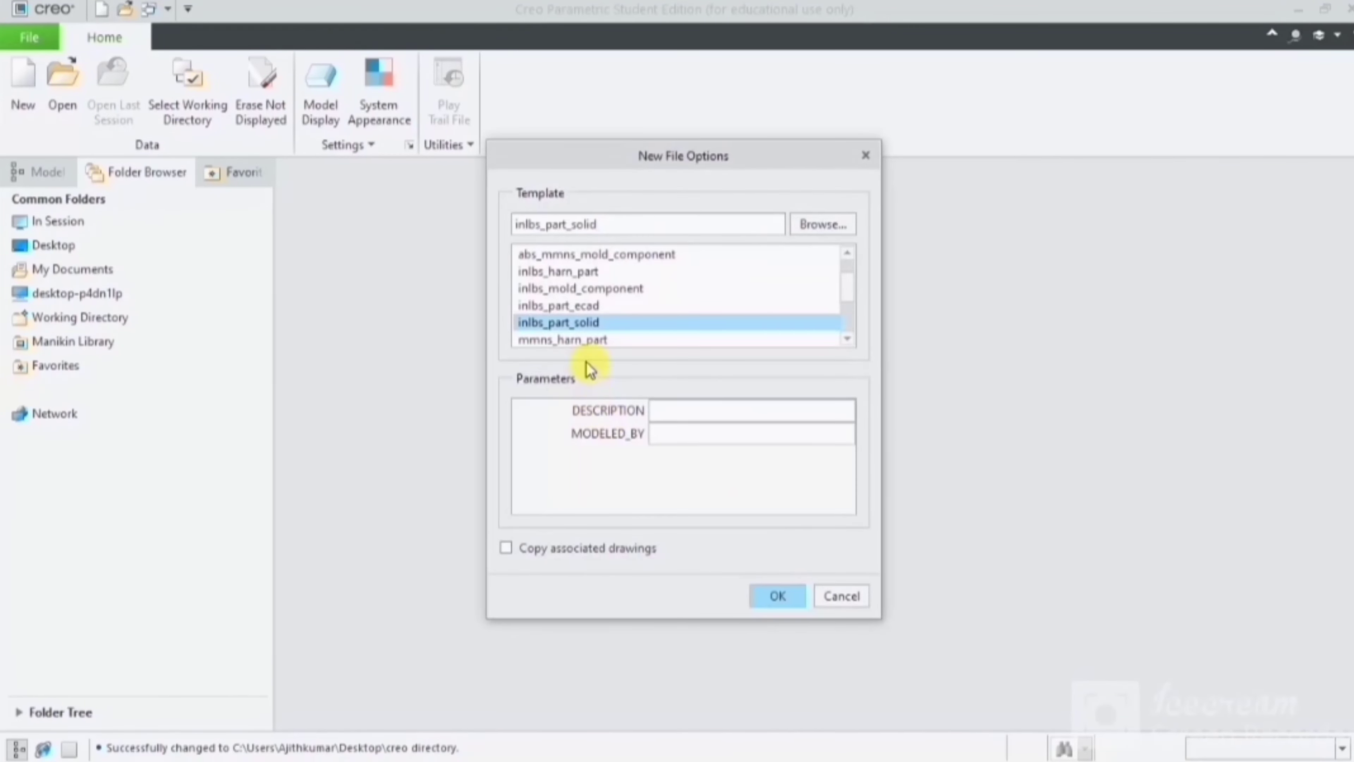
scroll(749, 317, "down", 1)
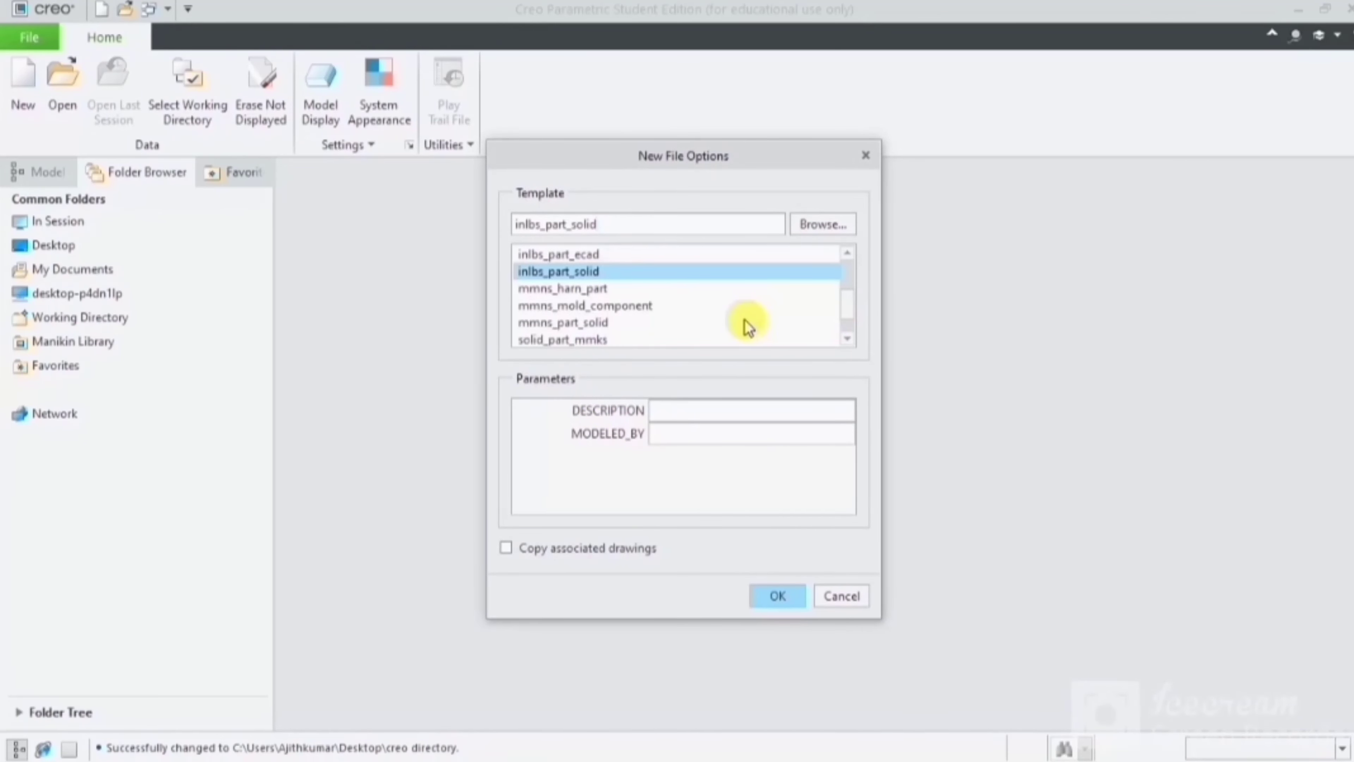
left_click(586, 322)
left_click(784, 597)
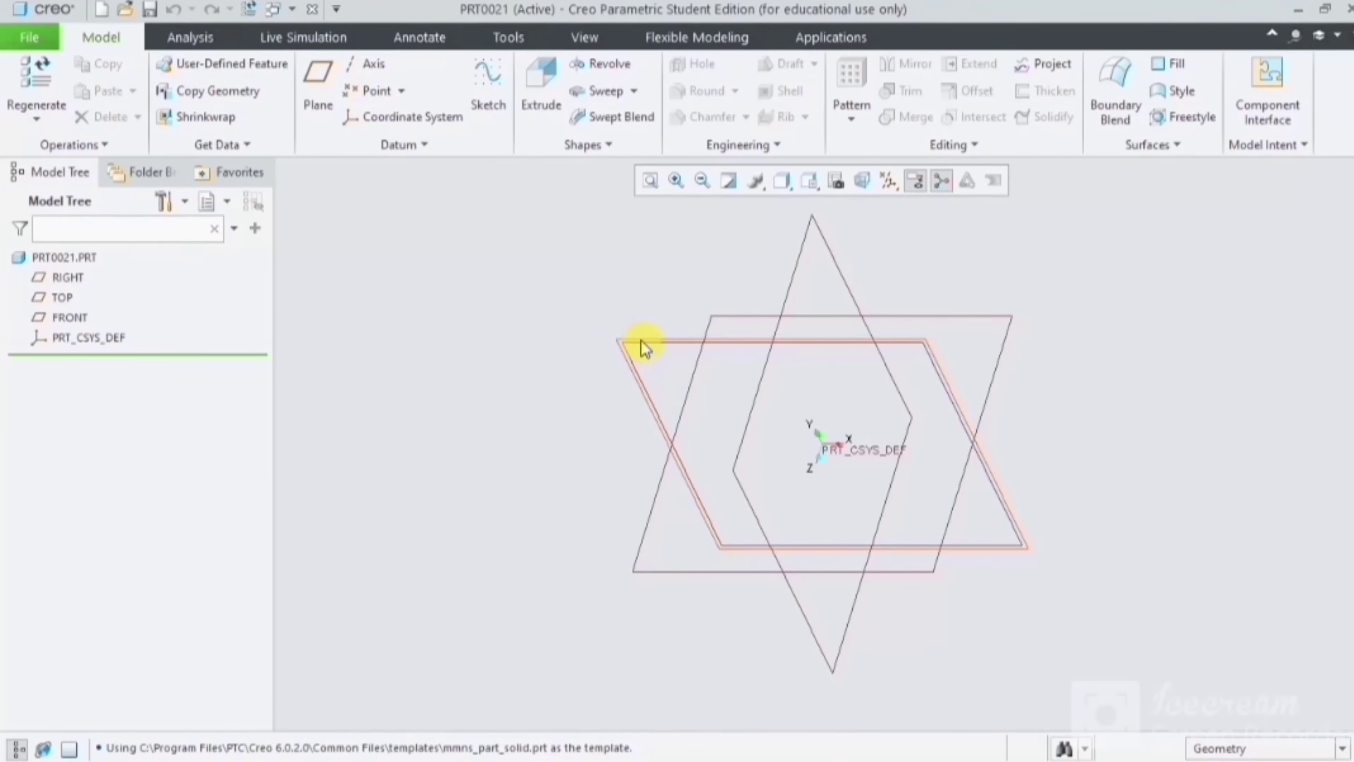
Step: Start a sketch on the FRONT plane with a horizontal centerline through the origin
left_click(645, 348)
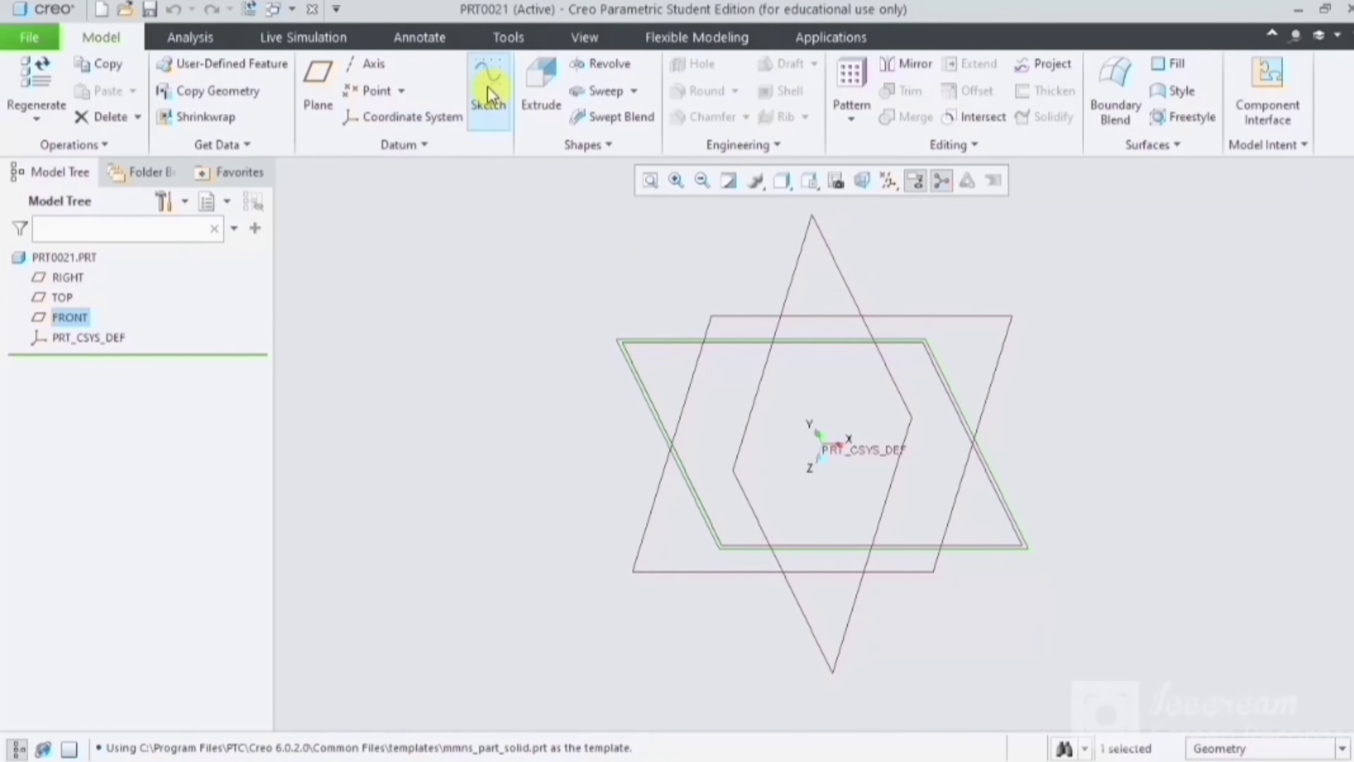
left_click(487, 86)
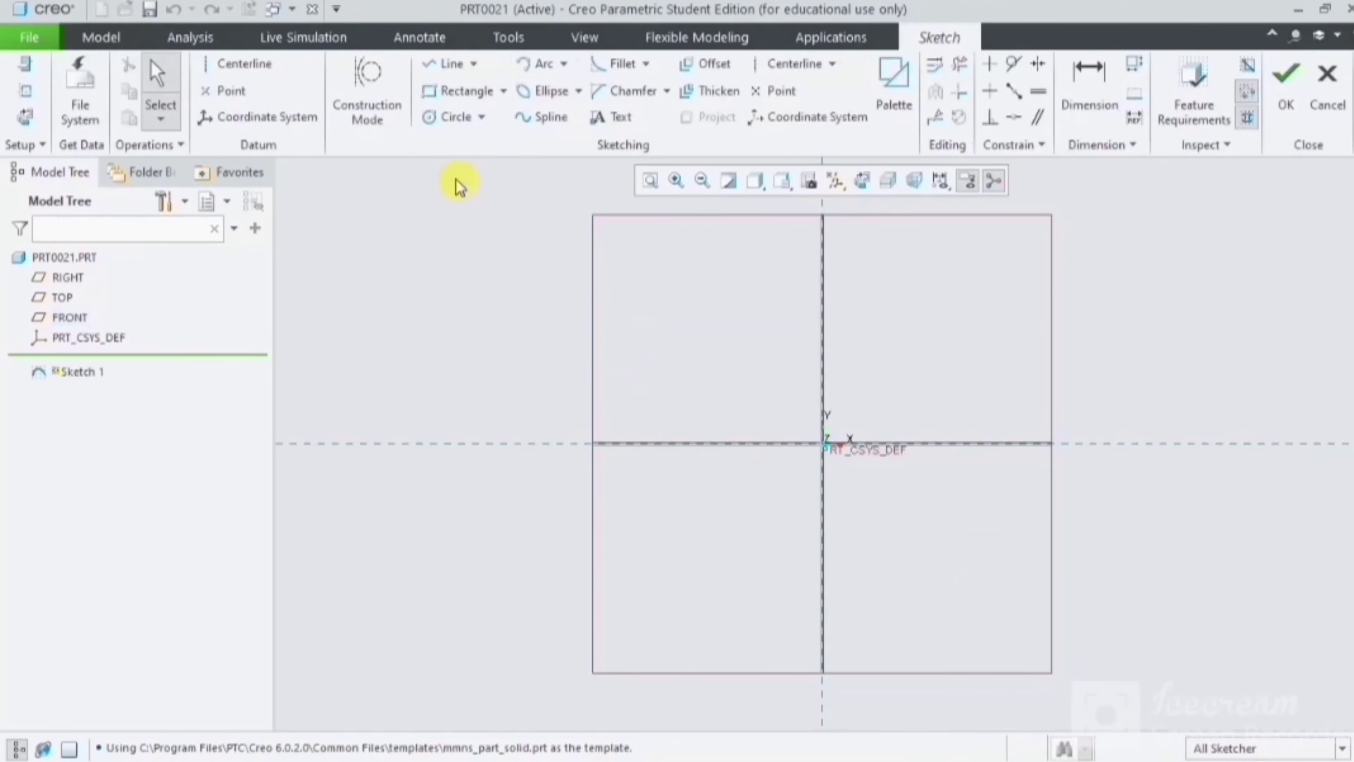
left_click(254, 75)
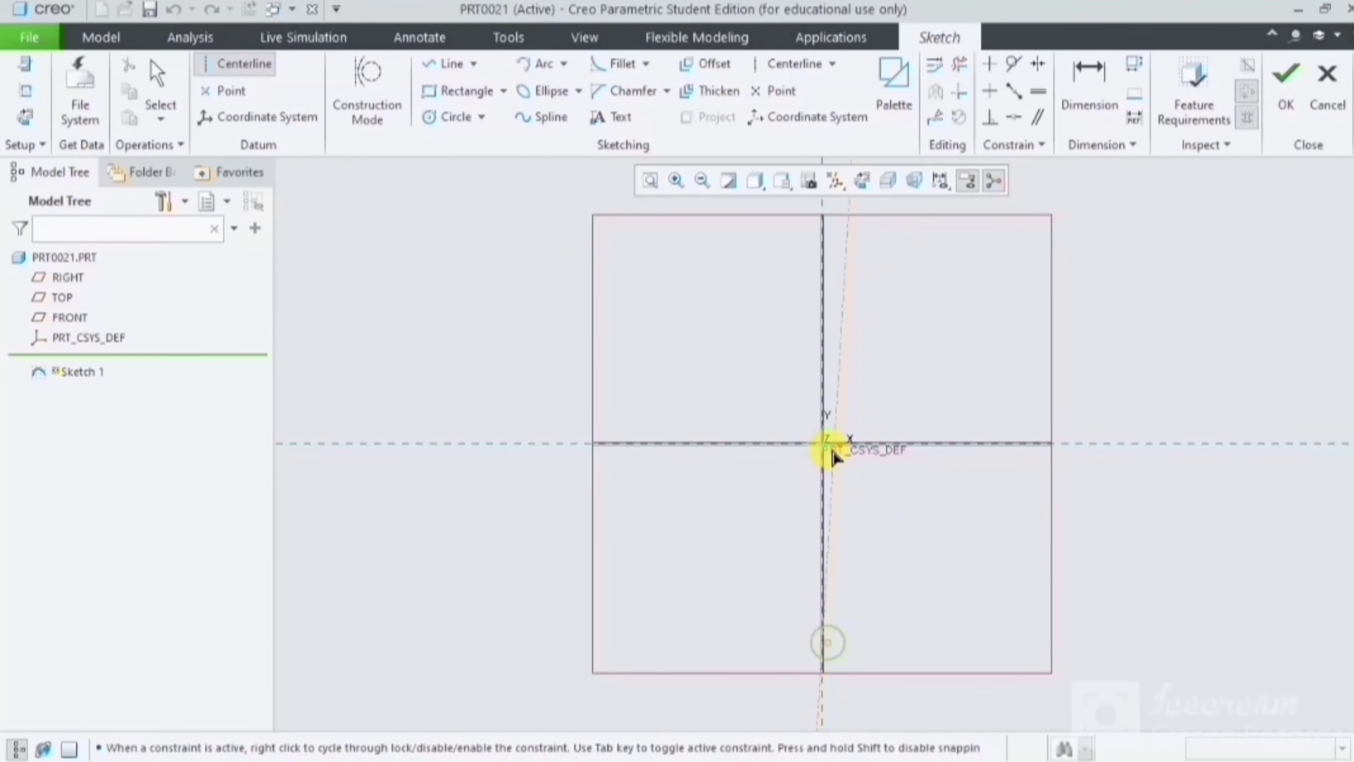
left_click(820, 445)
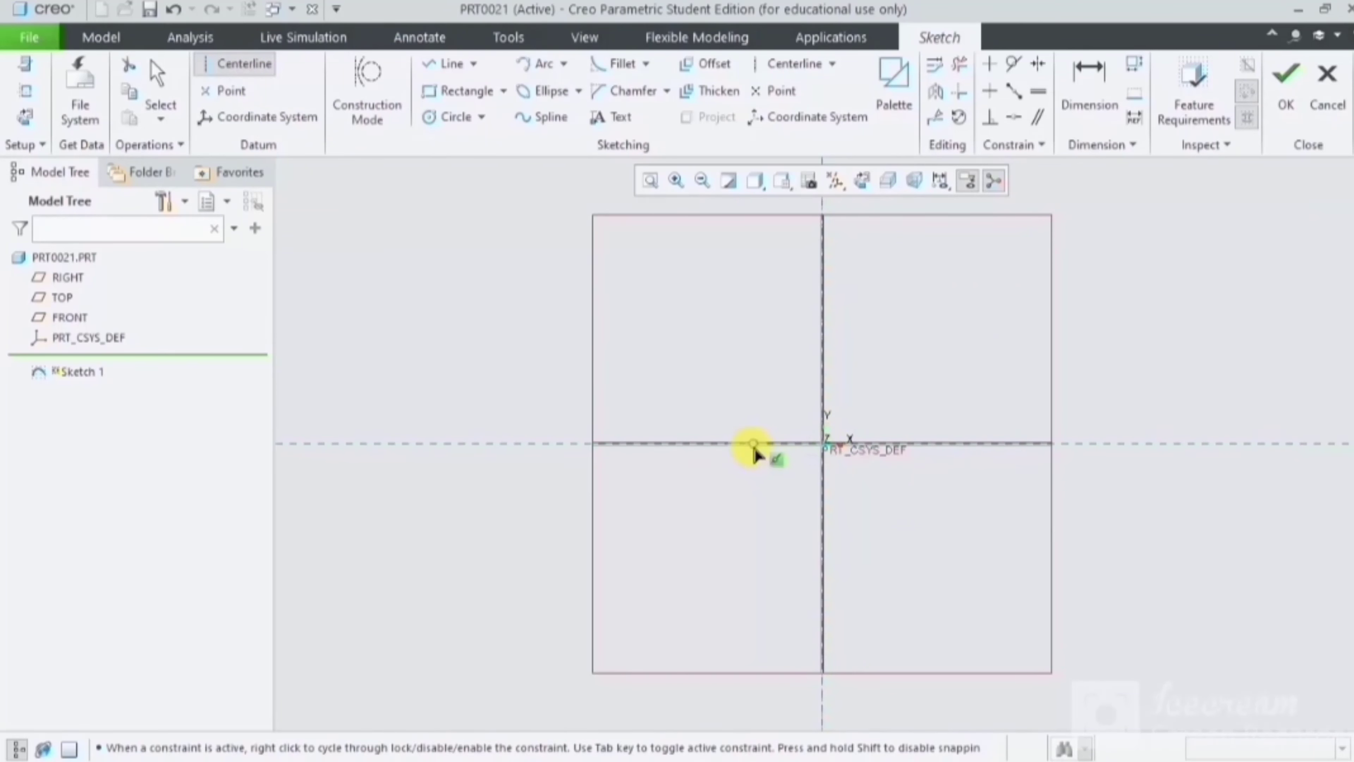
left_click(948, 424)
middle_click(948, 424)
Step: Draw the base line with left and right sides and short top ledges
left_click(444, 64)
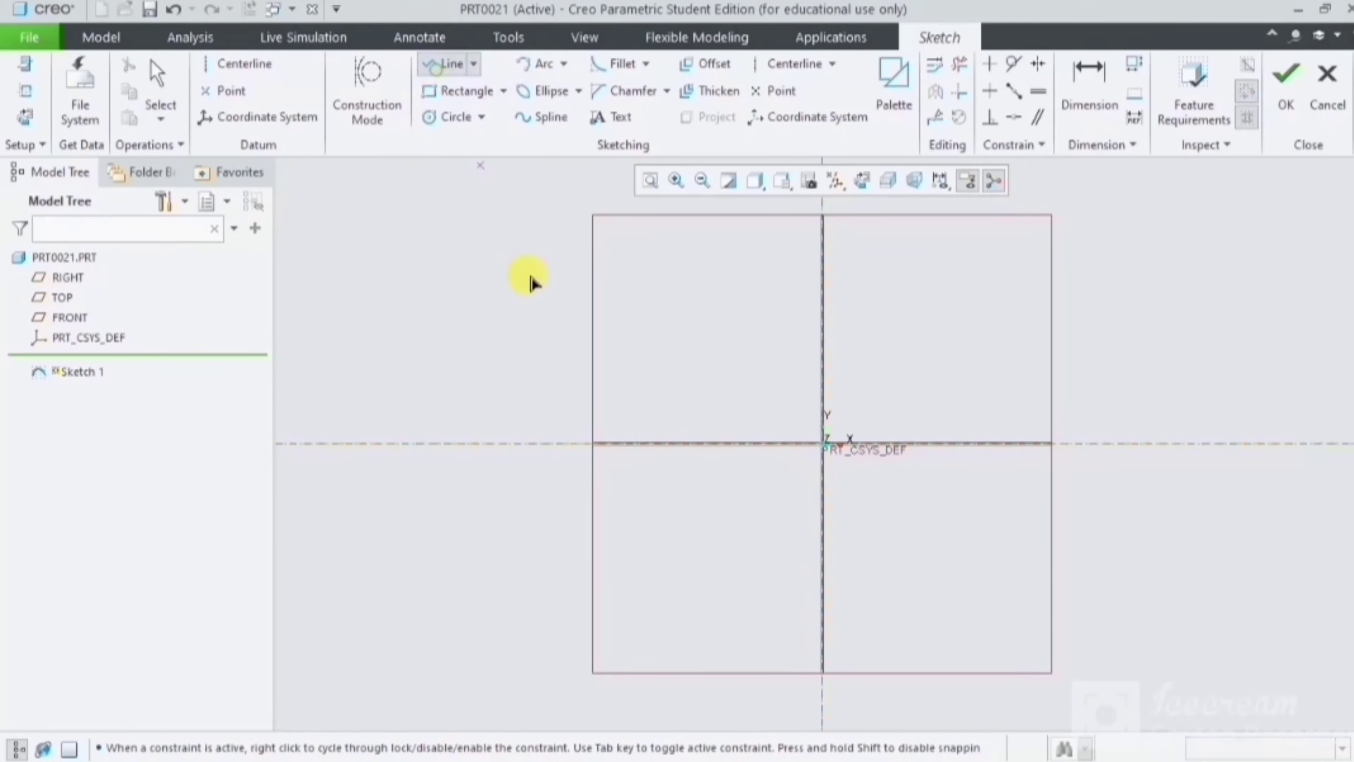
left_click(690, 444)
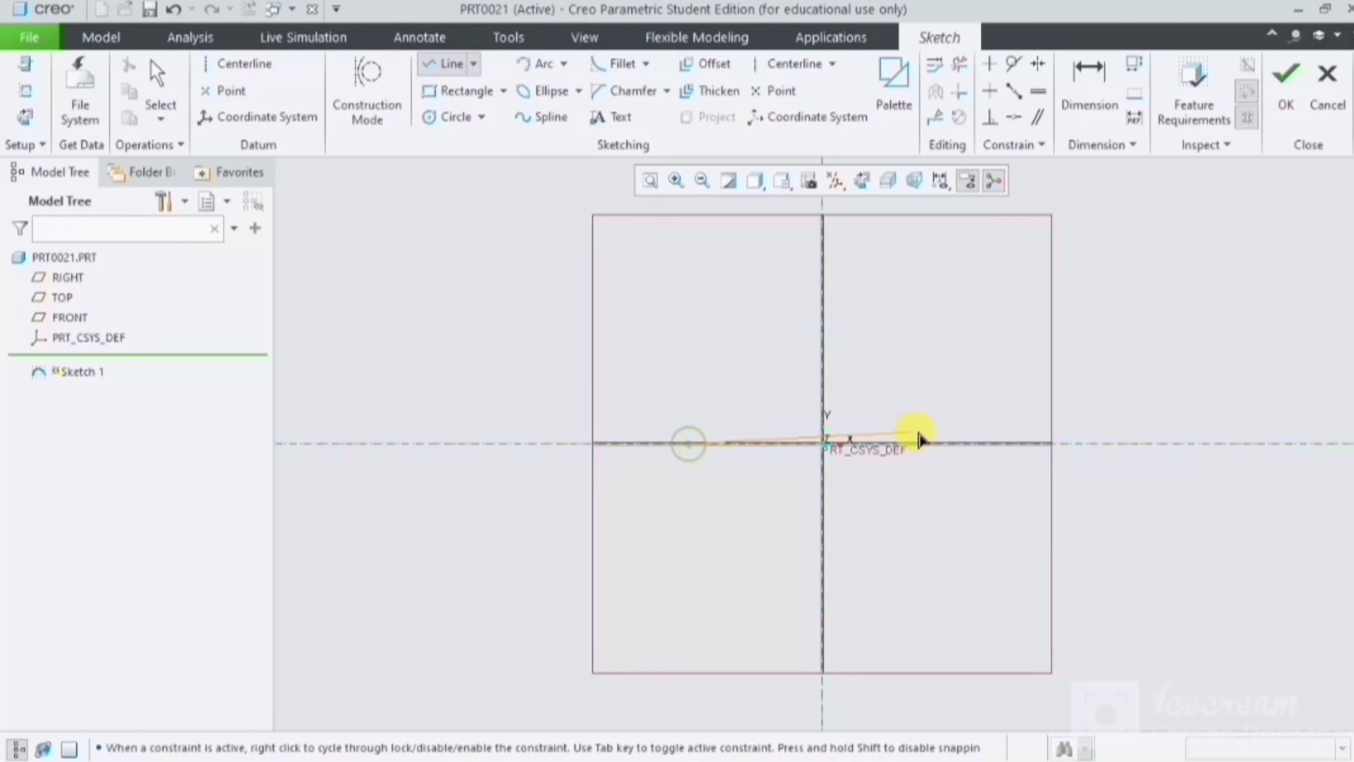
left_click(995, 443)
left_click(995, 394)
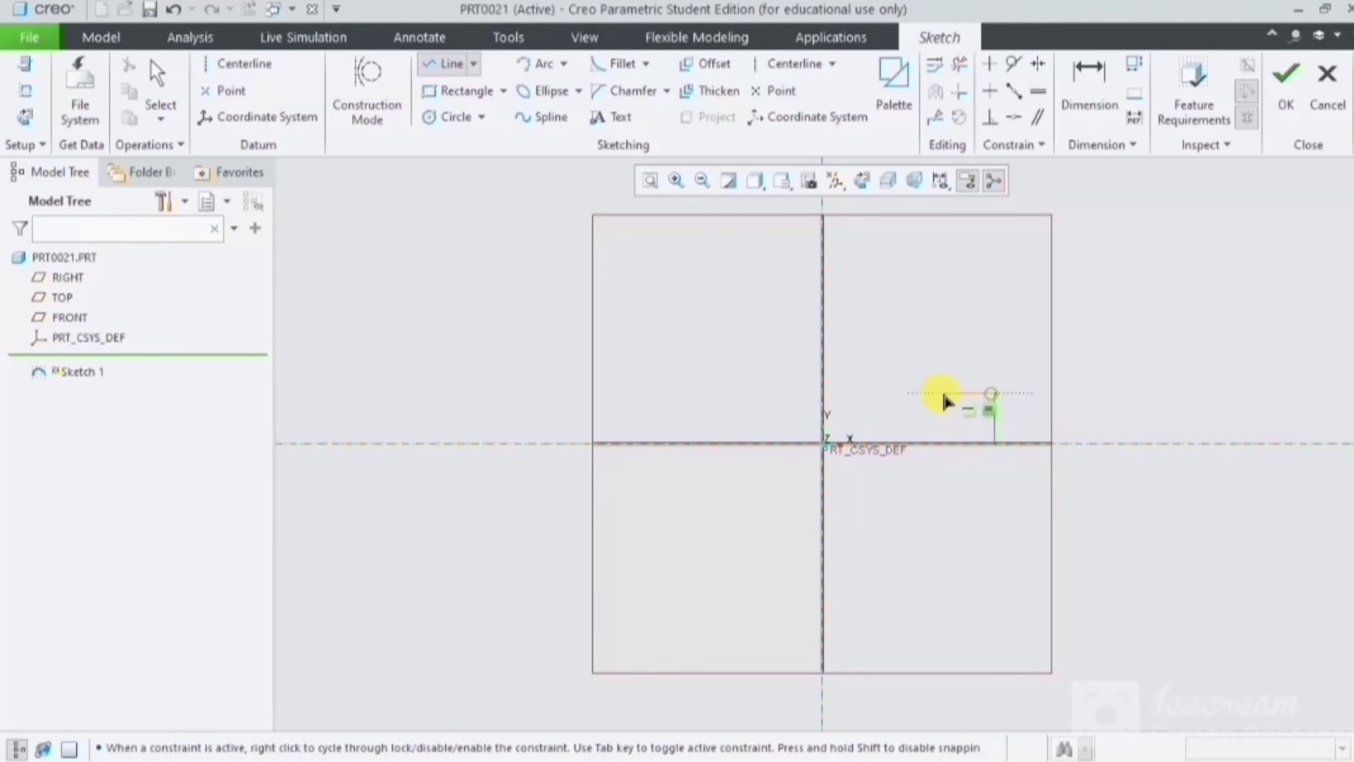
left_click(936, 394)
middle_click(937, 395)
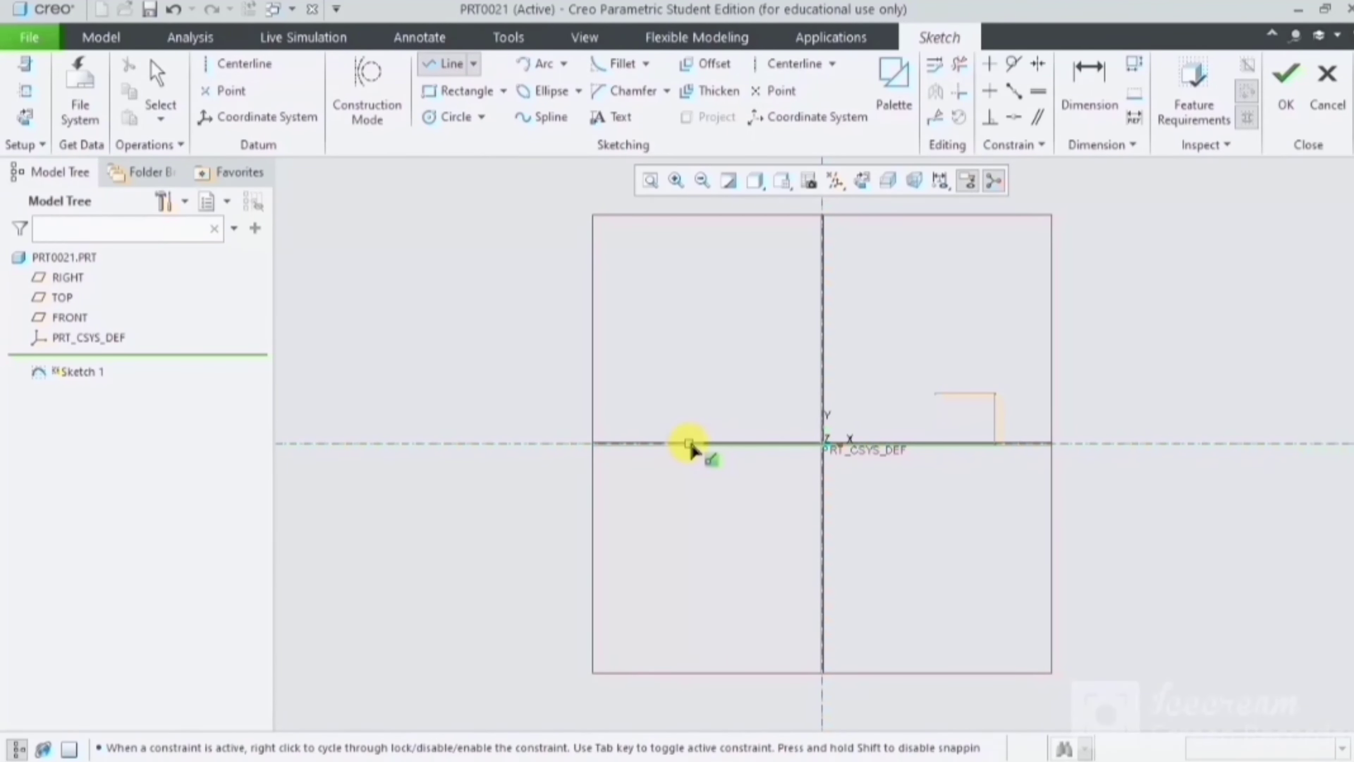
left_click(691, 422)
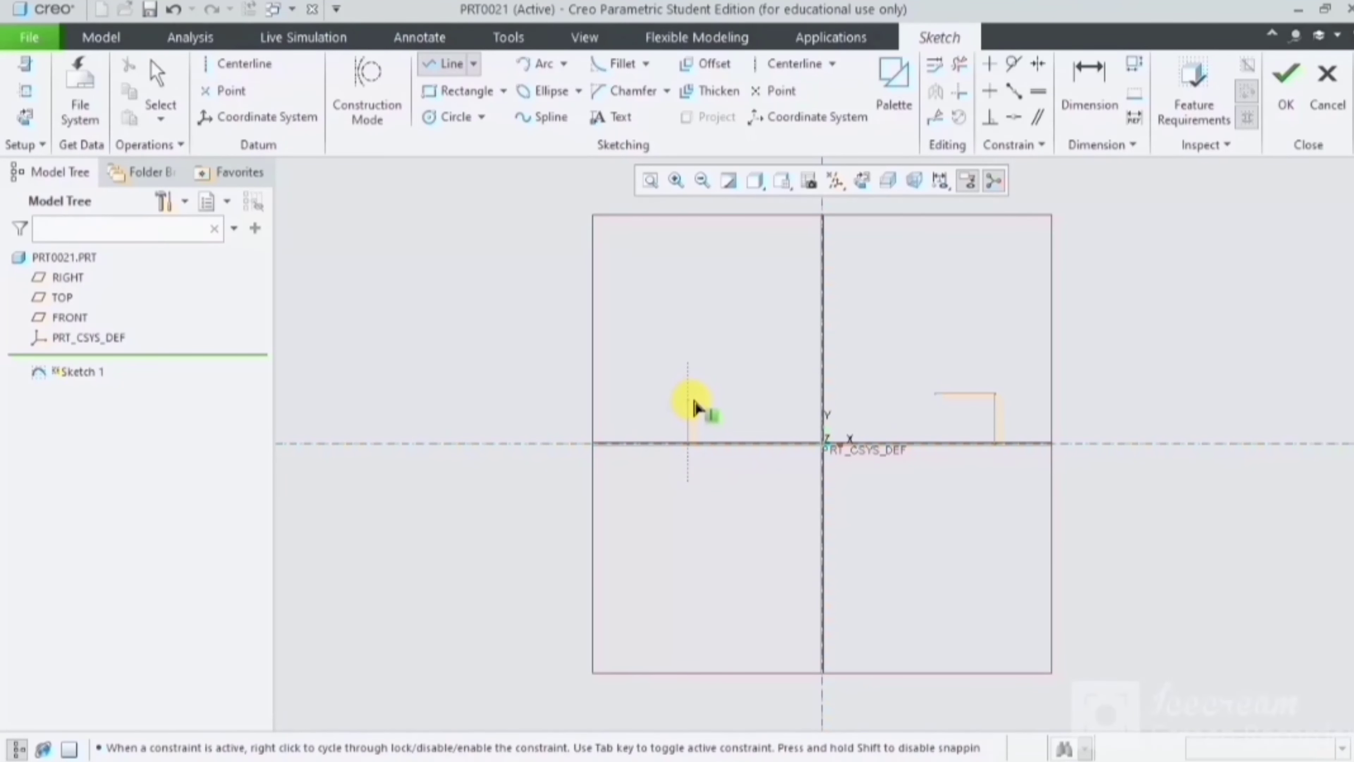
left_click(690, 394)
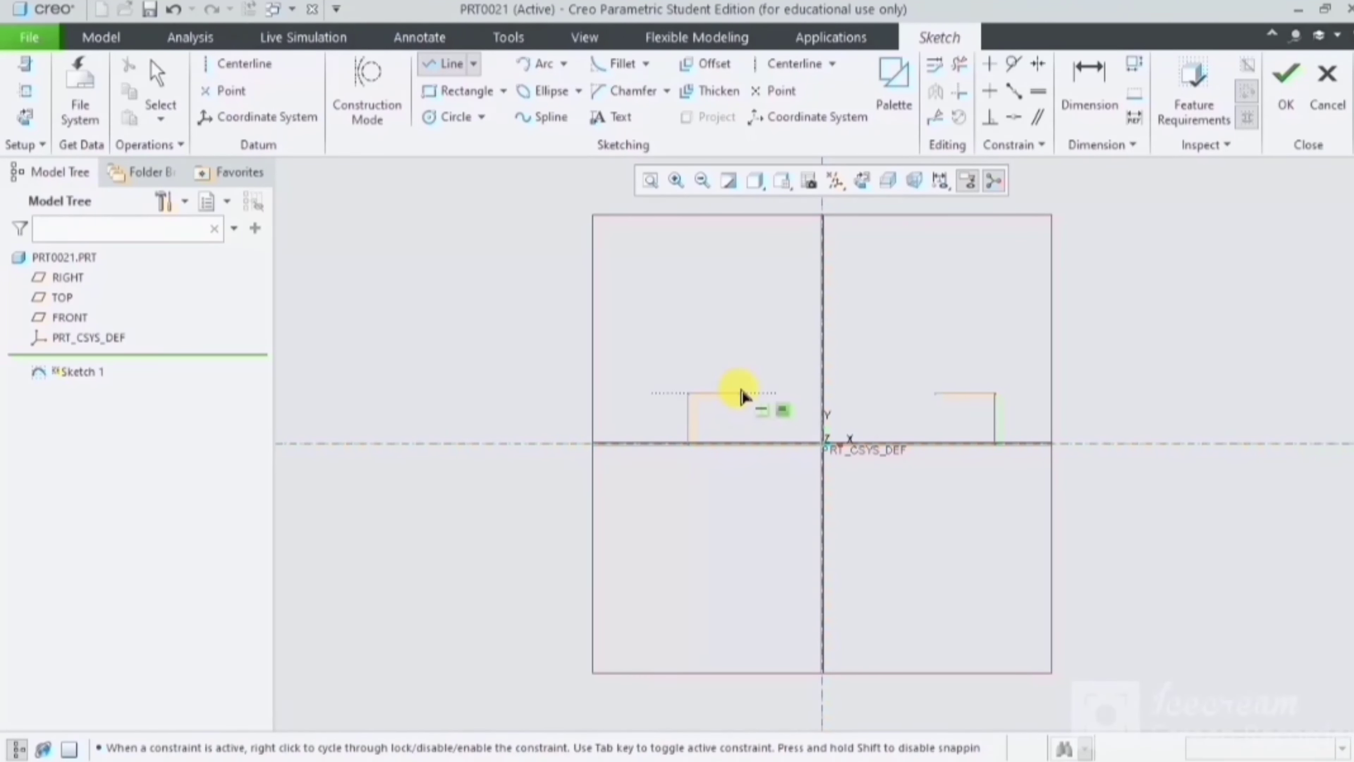
left_click(750, 394)
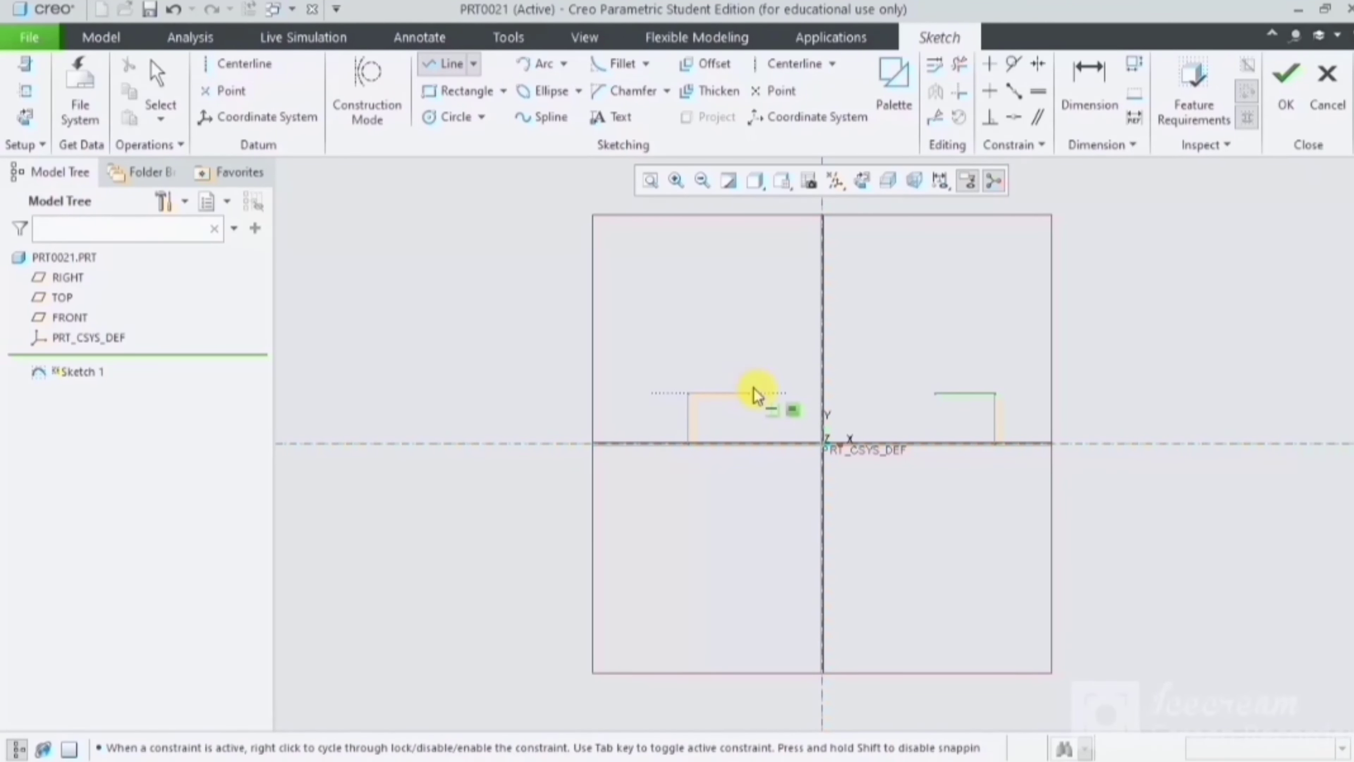
middle_click(788, 381)
middle_click(788, 381)
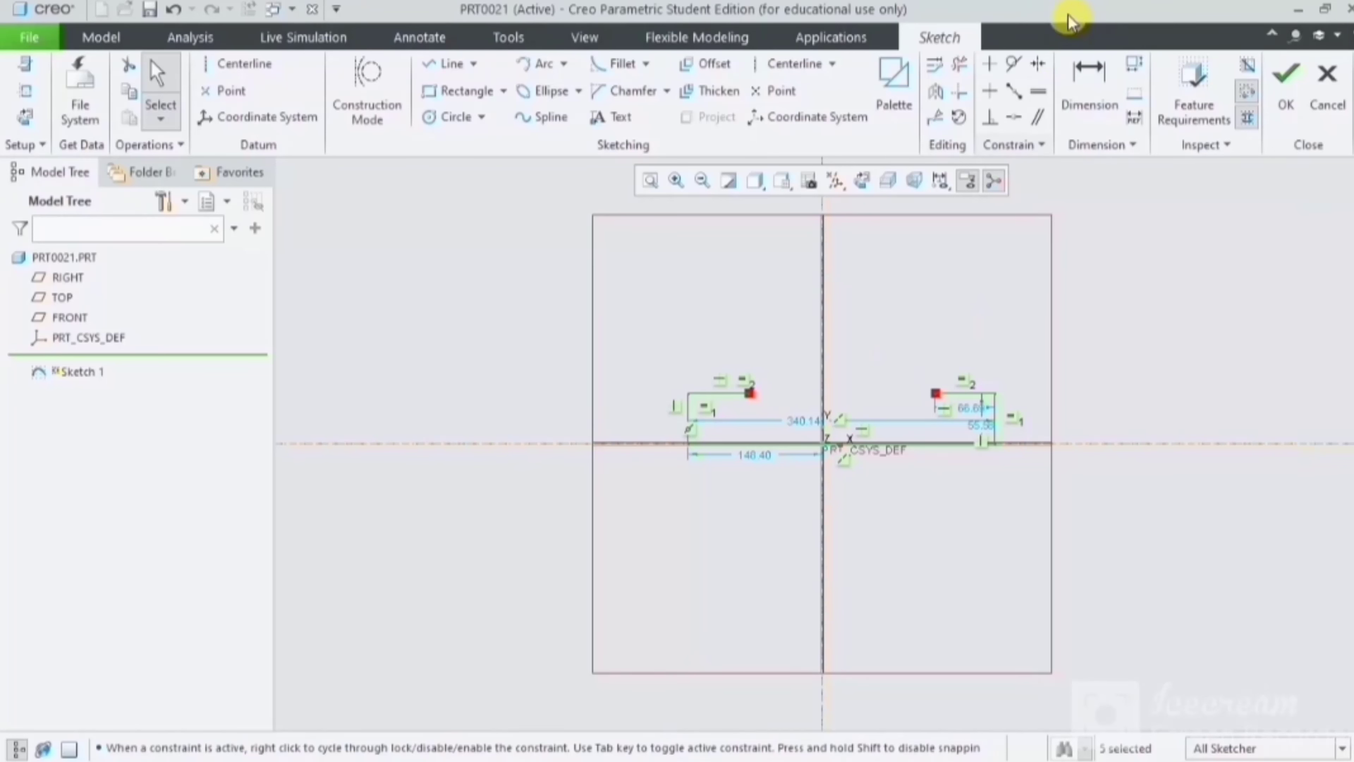
Step: Make the two bottom base corners symmetric about the centerline
left_click(1037, 62)
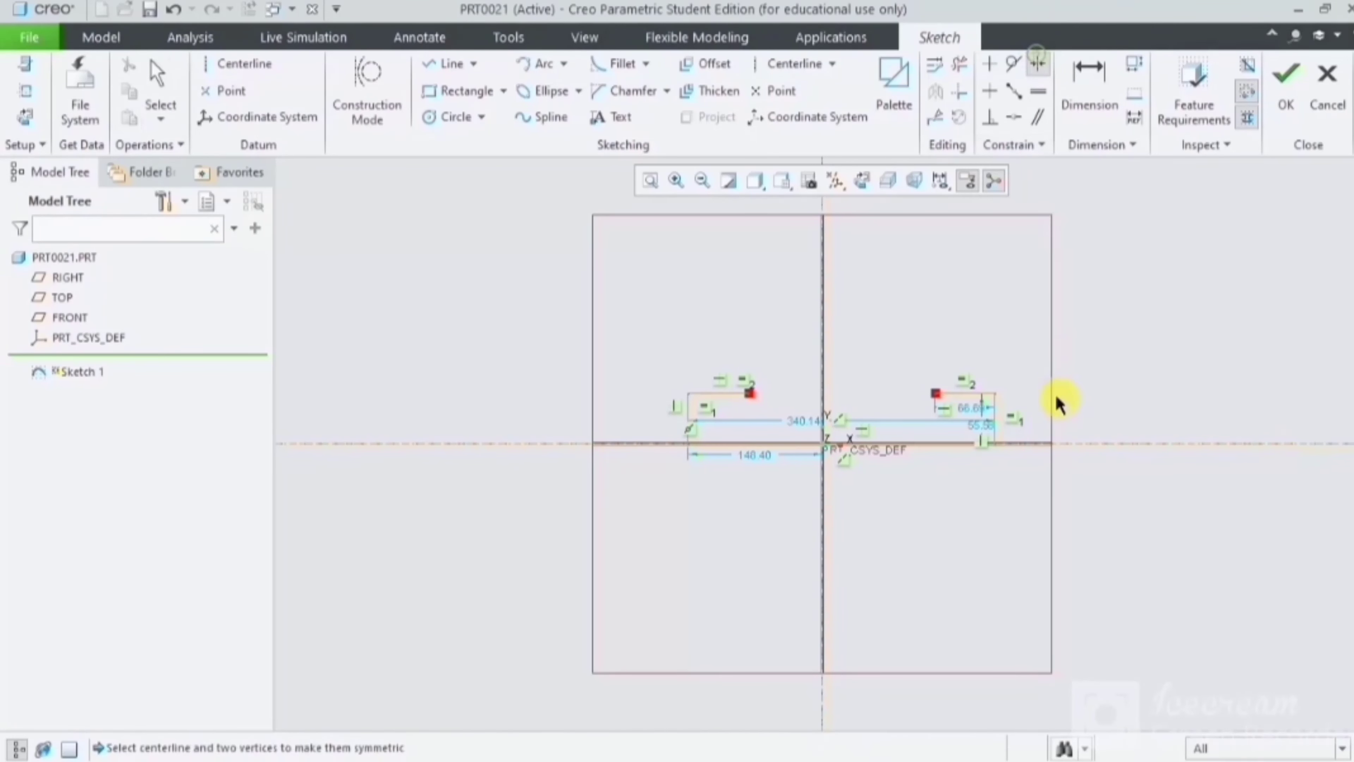
left_click(996, 445)
left_click(689, 442)
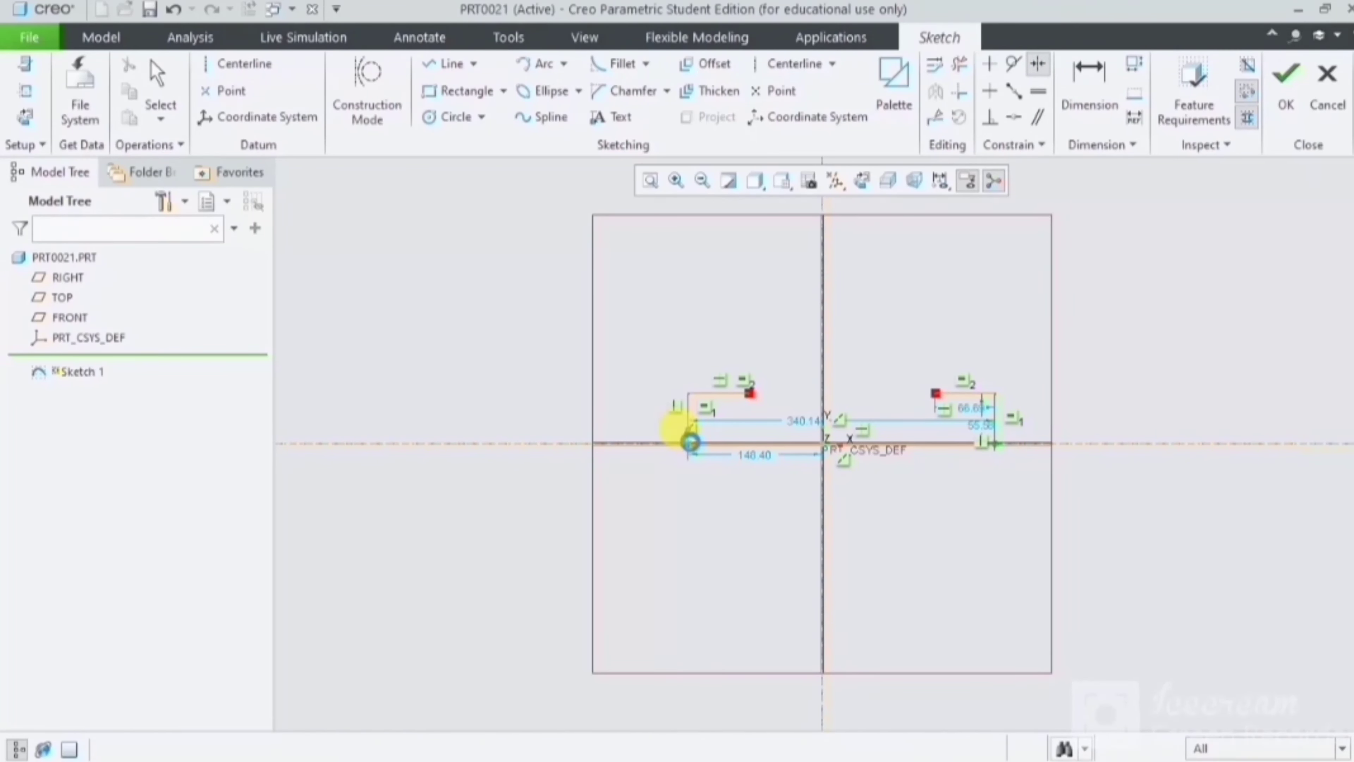
left_click(832, 416)
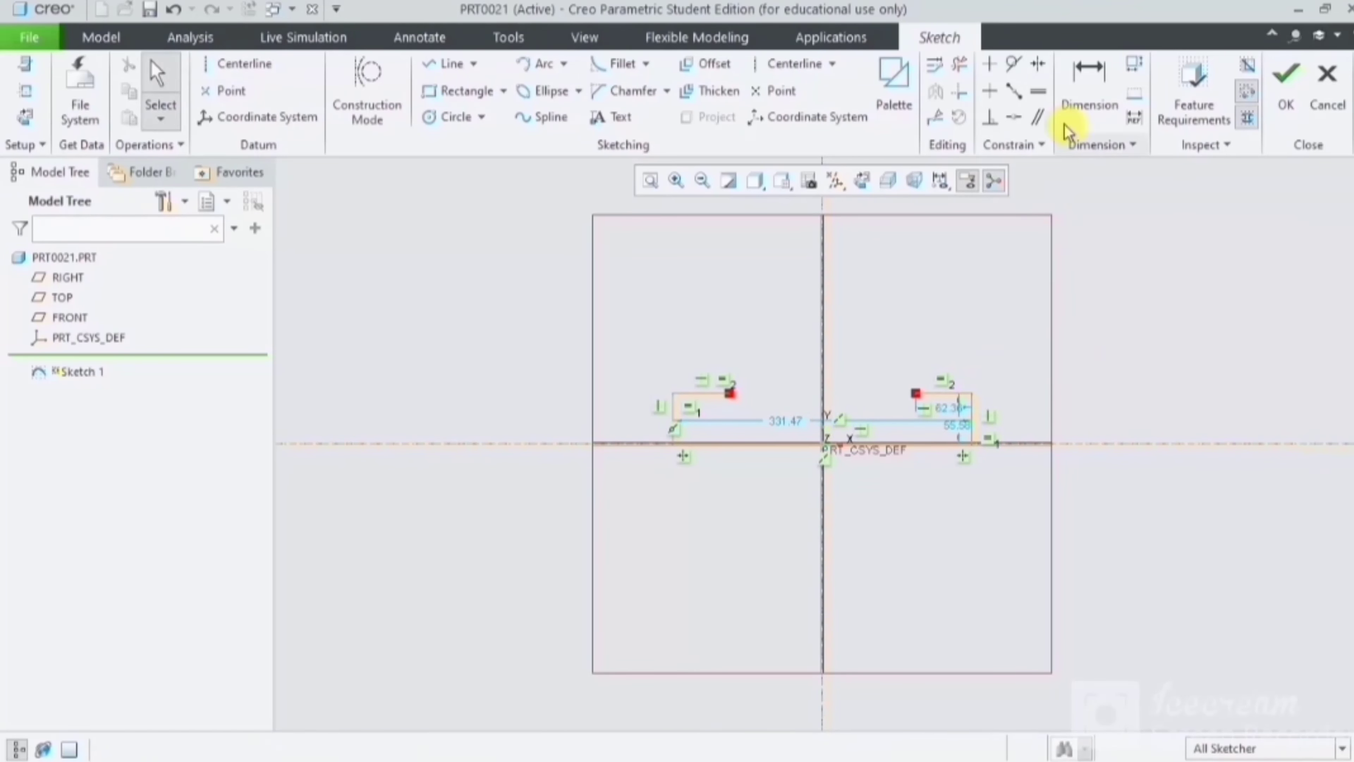
Step: Dimension the ledge ends at 0.00, deleting the conflicting Equal lengths constraint
left_click(1086, 82)
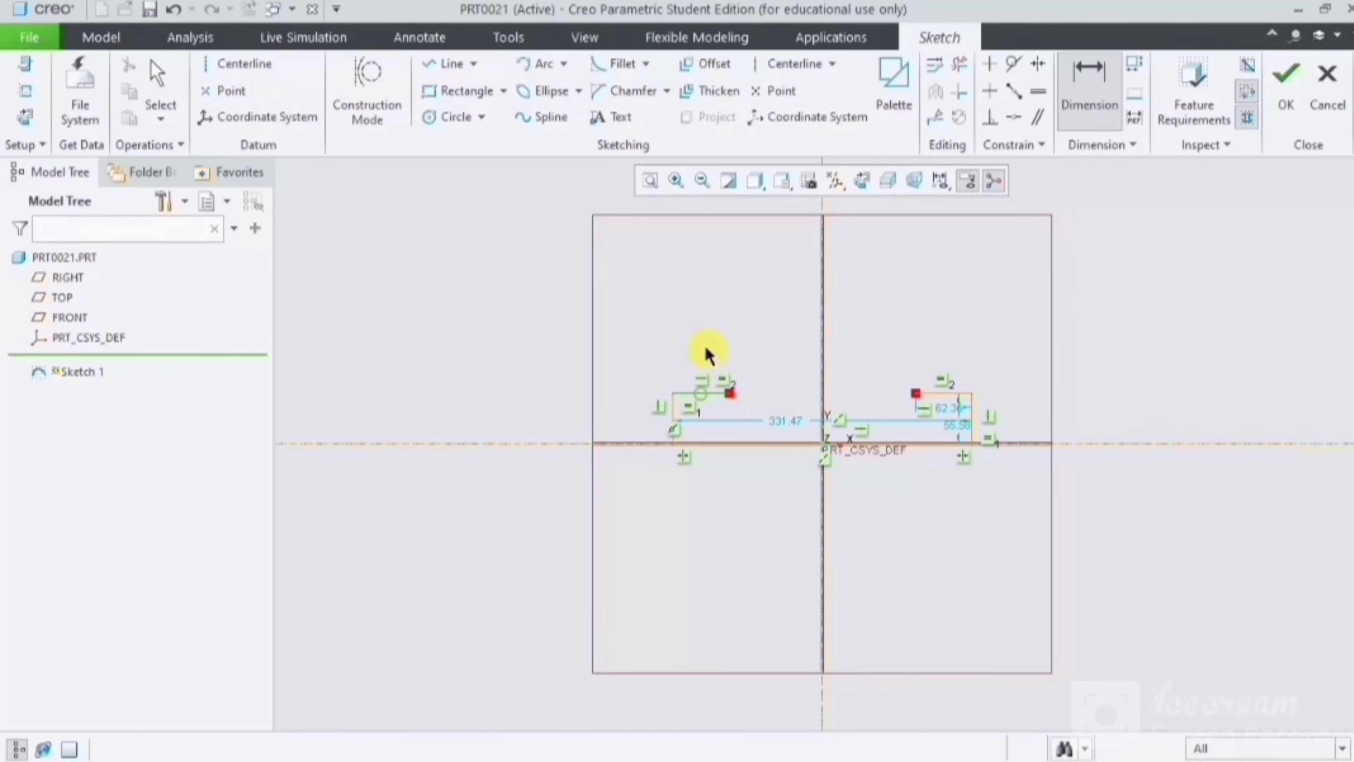
left_click(729, 394)
left_click(915, 394)
middle_click(819, 359)
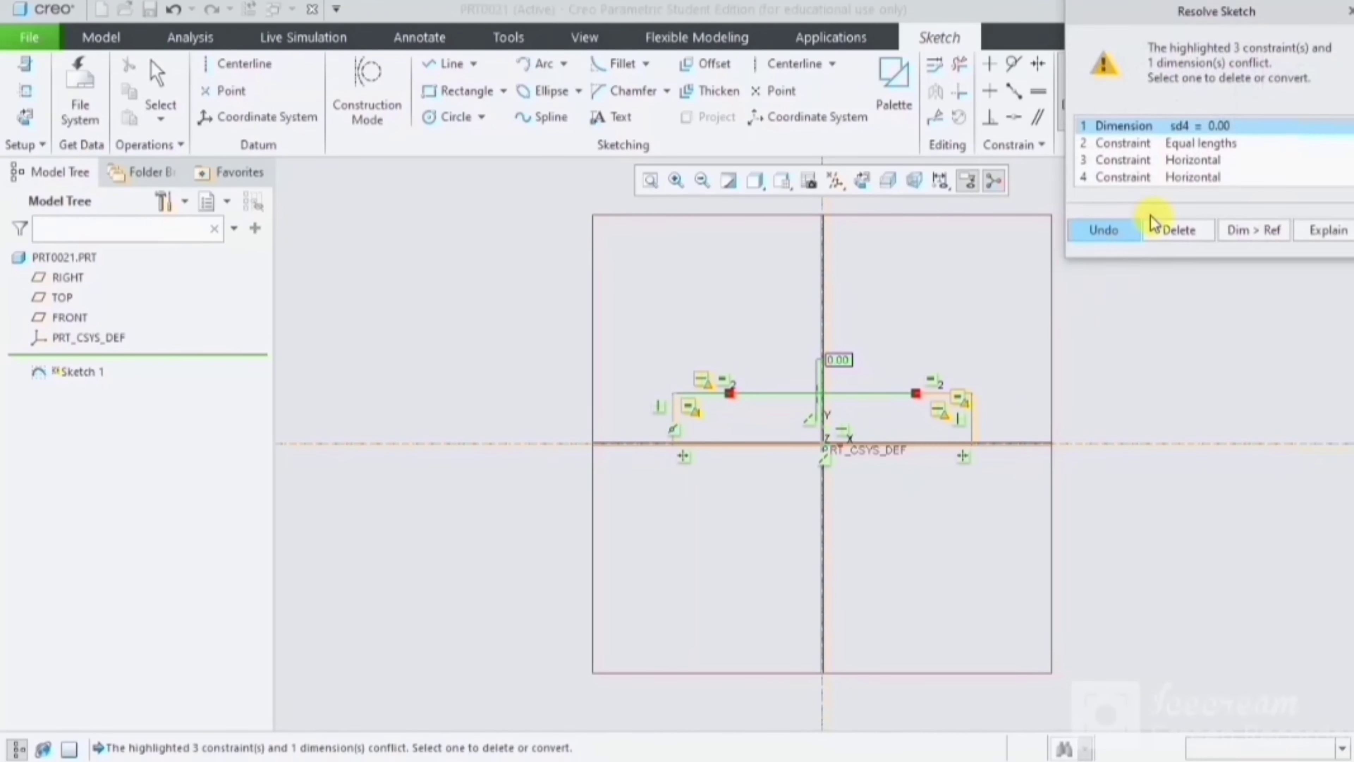
left_click(1197, 143)
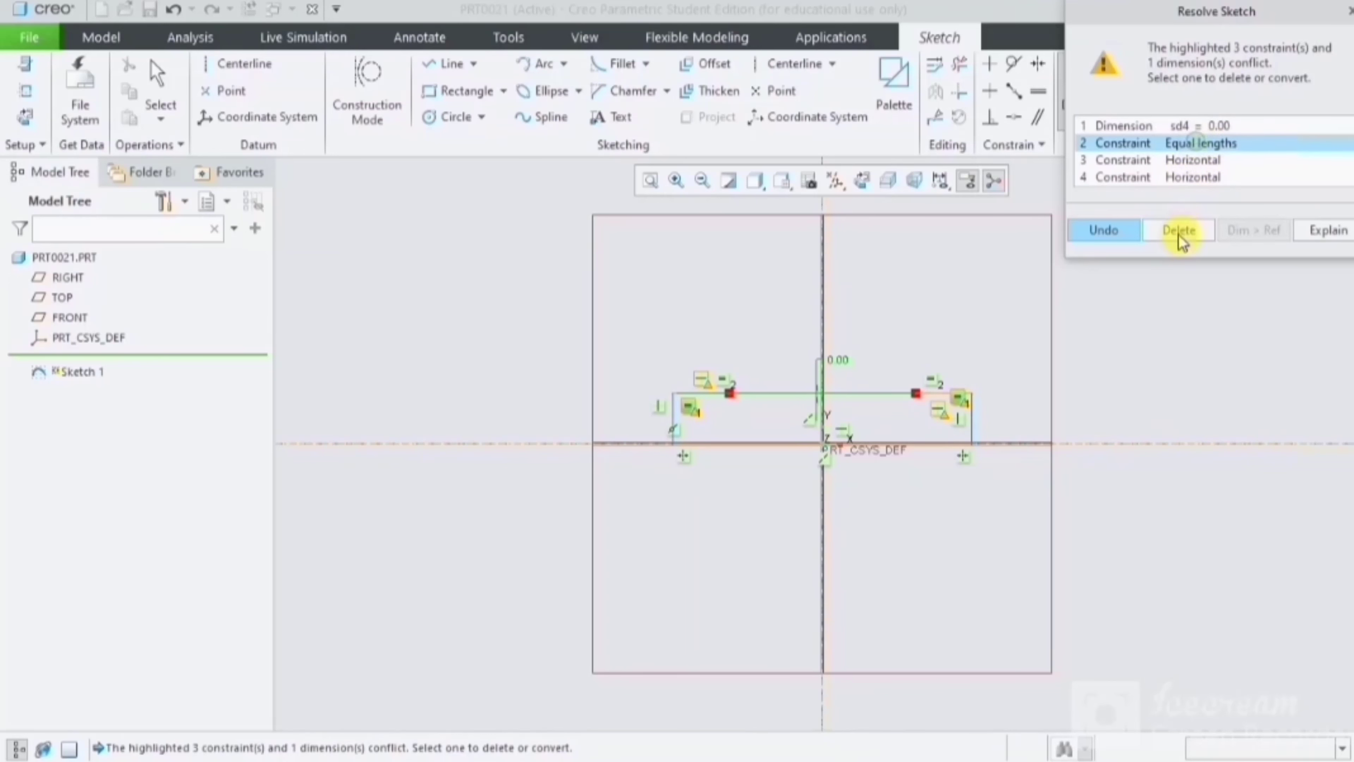
left_click(1179, 230)
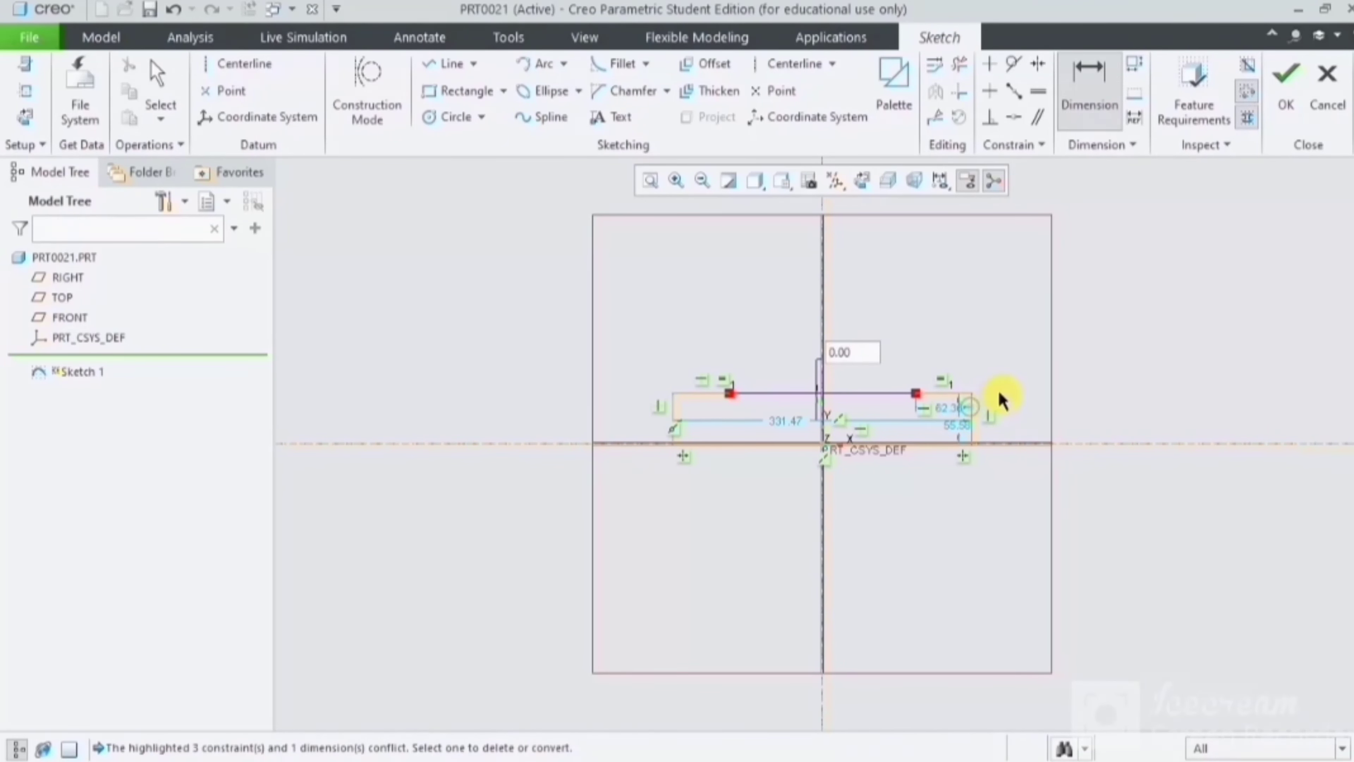
key("Return")
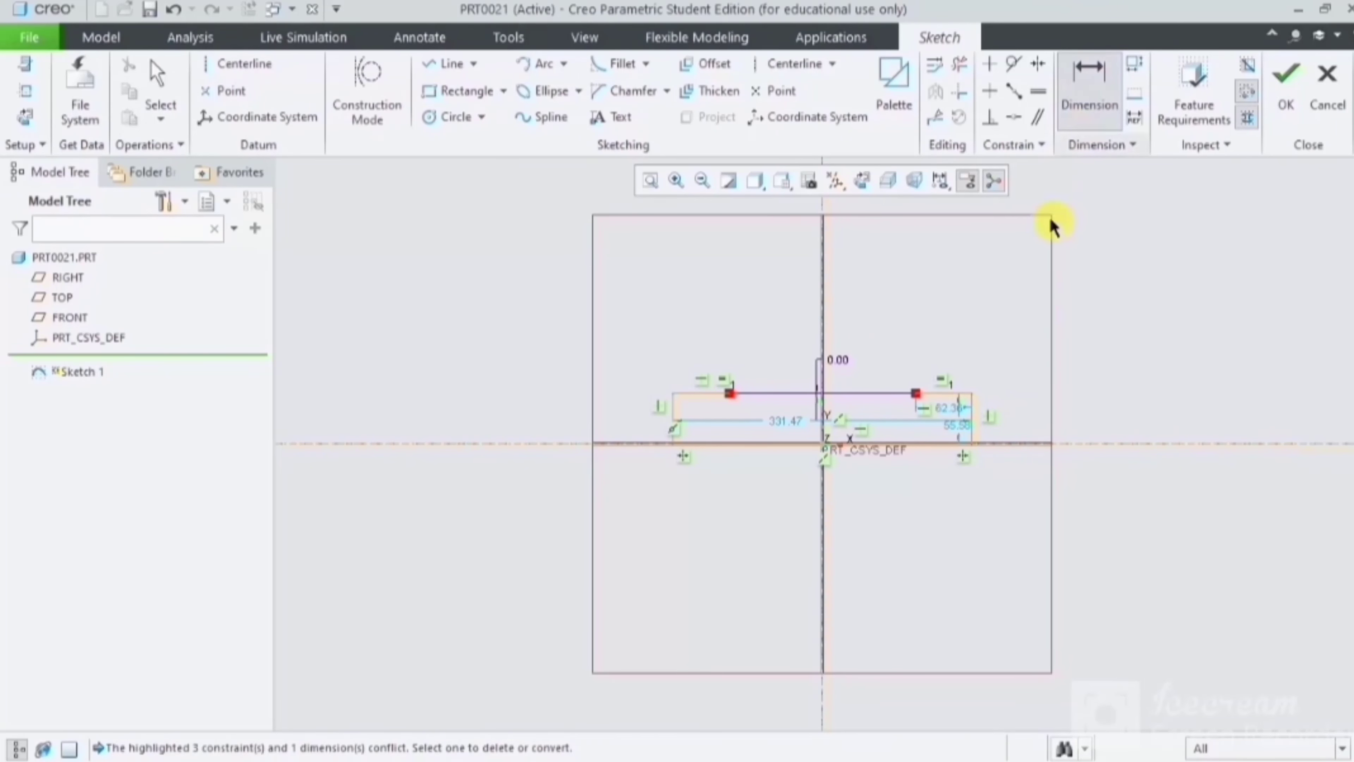
Step: Add the 55.58 right side height and 331.47 overall base width dimensions
left_click(991, 411)
middle_click(989, 387)
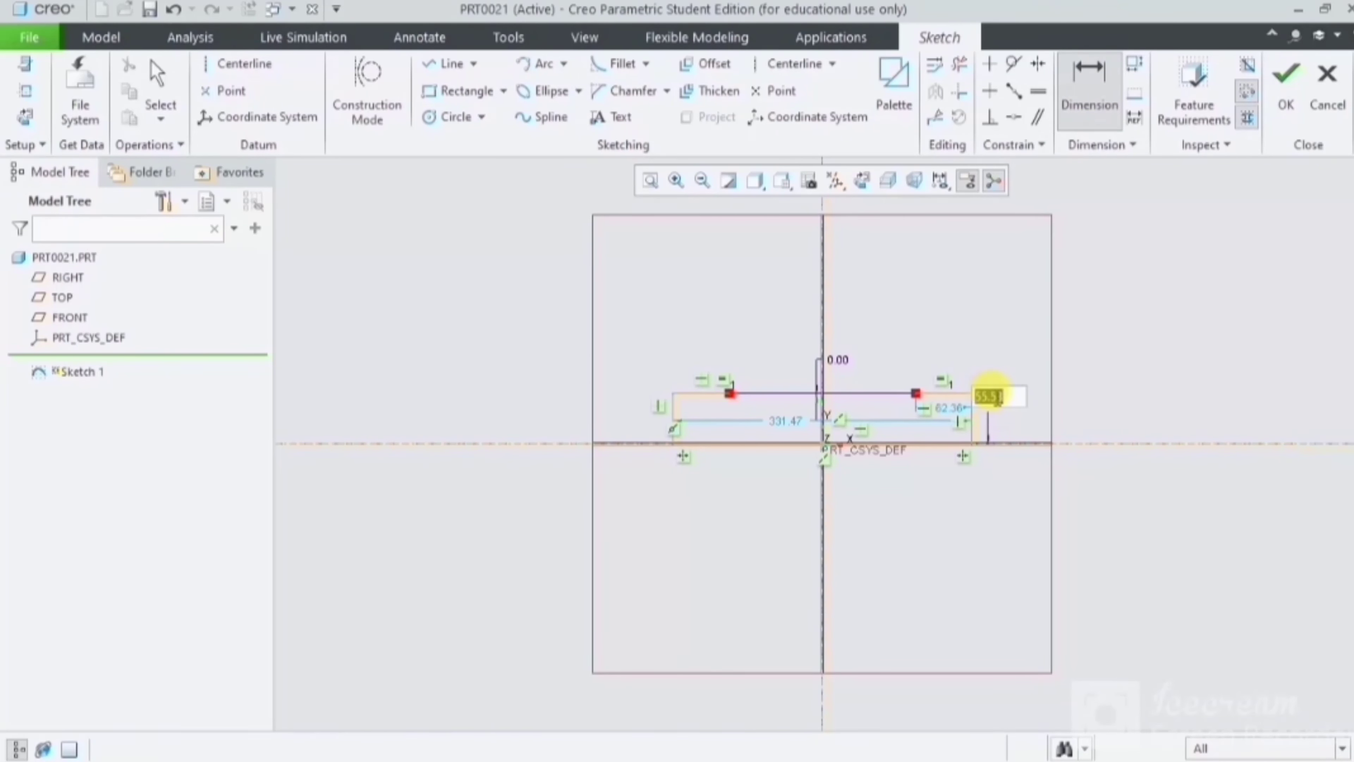
middle_click(901, 470)
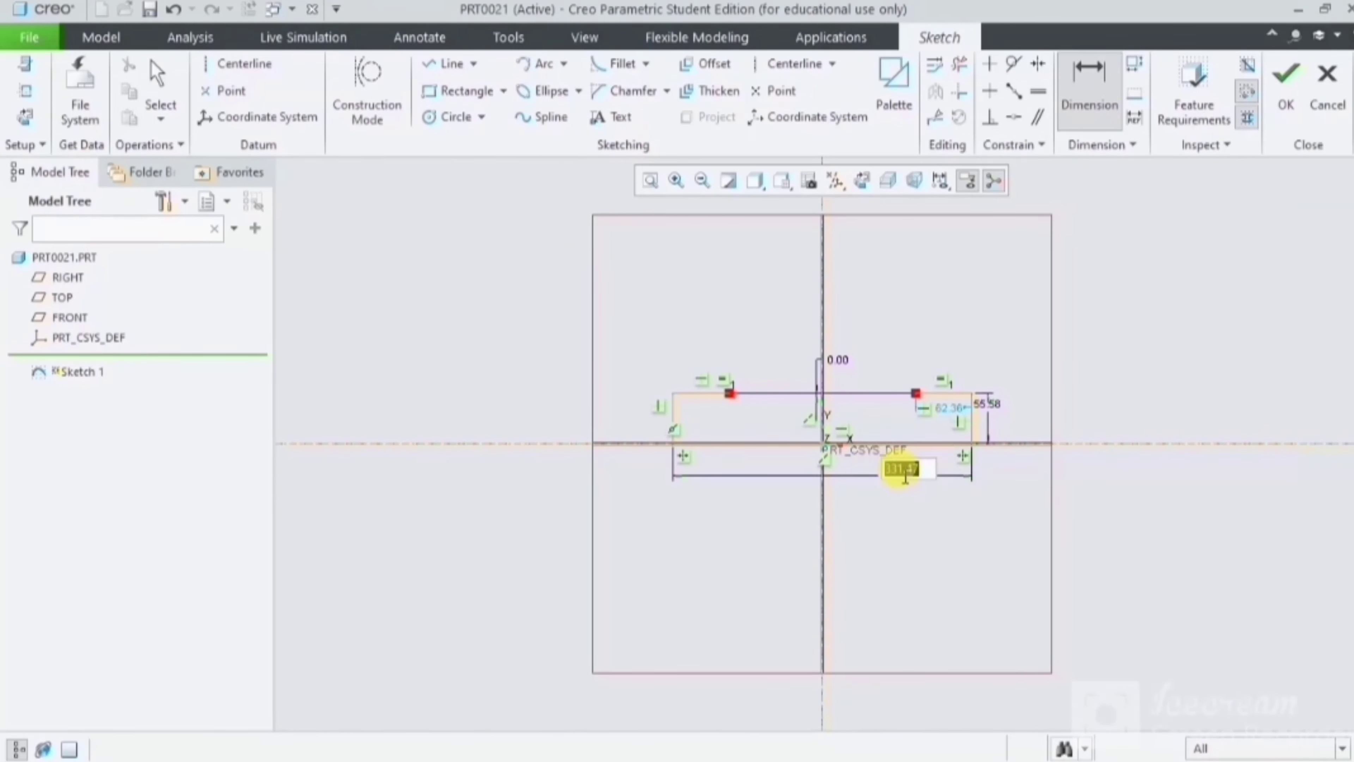
middle_click(1136, 394)
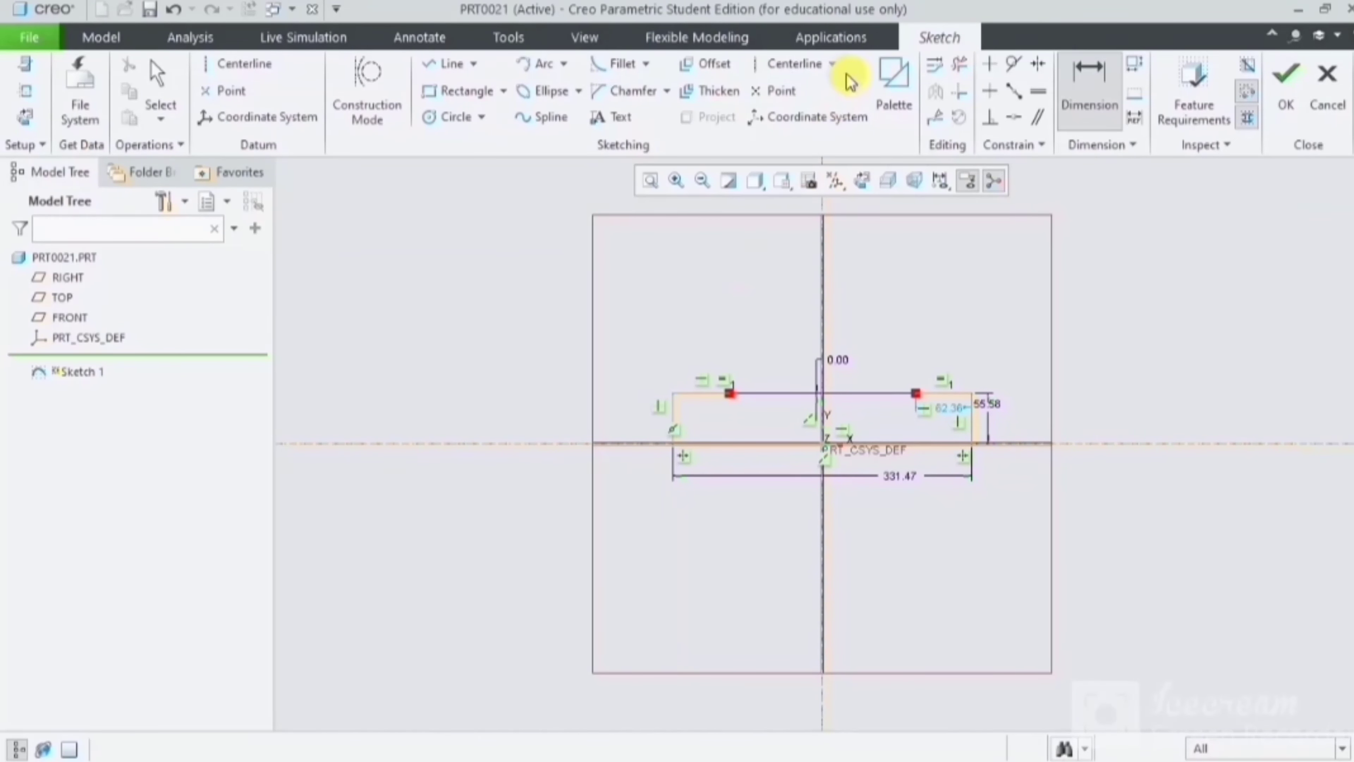
middle_click(659, 315)
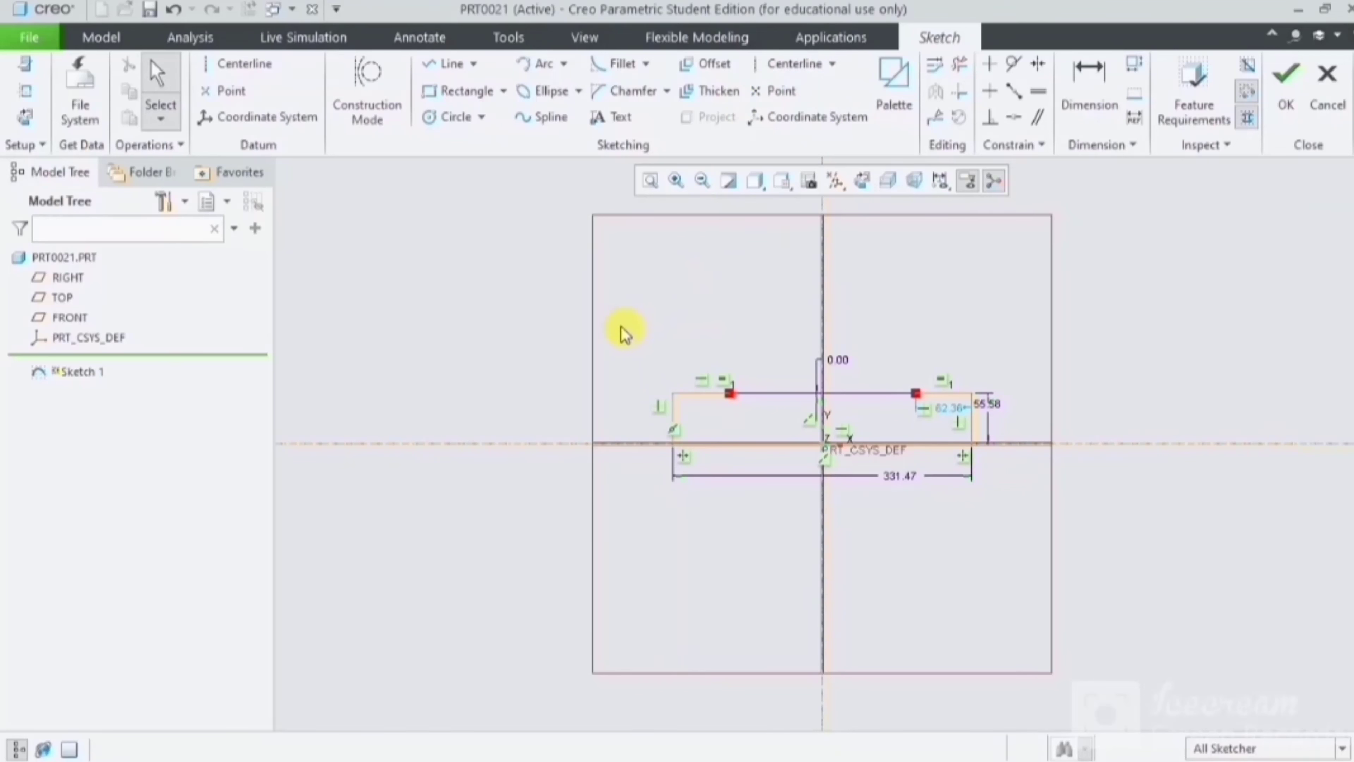
Step: Select the whole sketch, open the dimension editor, and close it unchanged
left_click_drag(605, 332, 1030, 548)
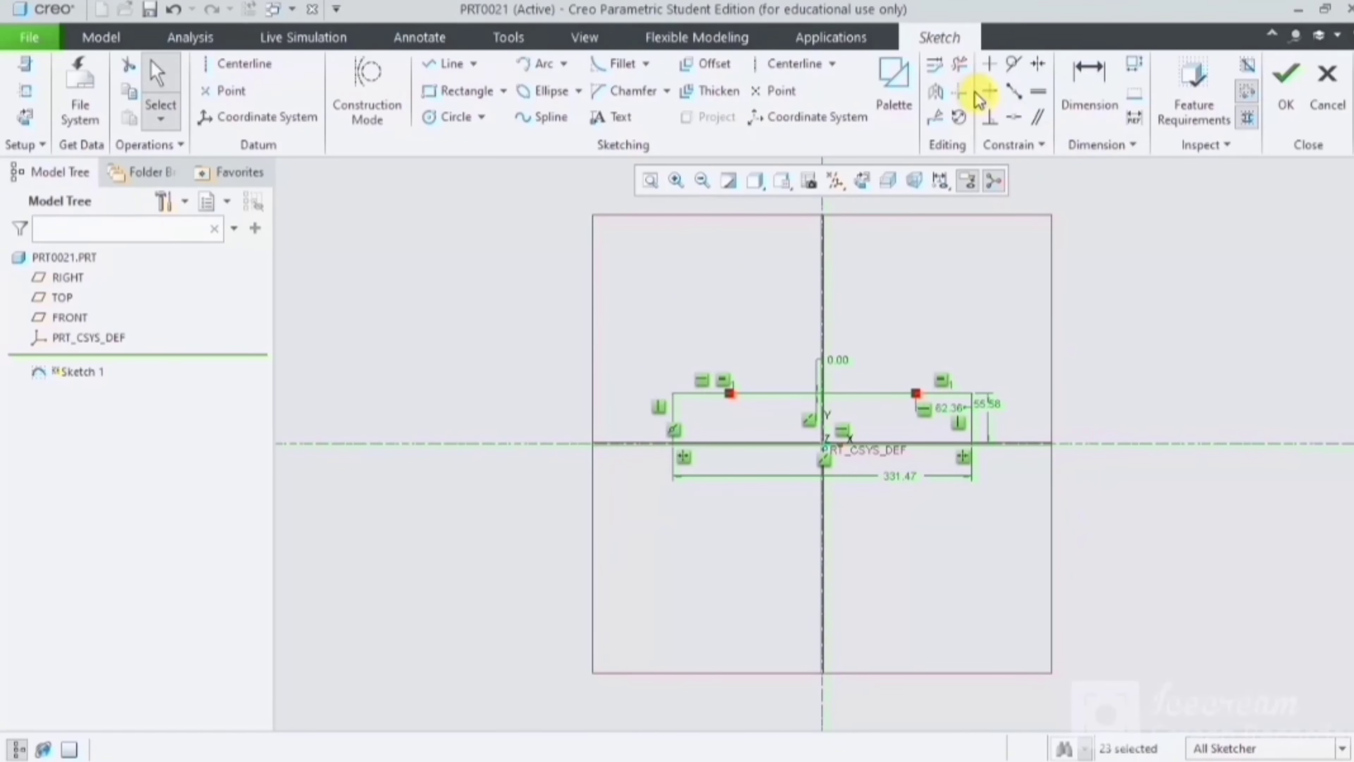
left_click(935, 64)
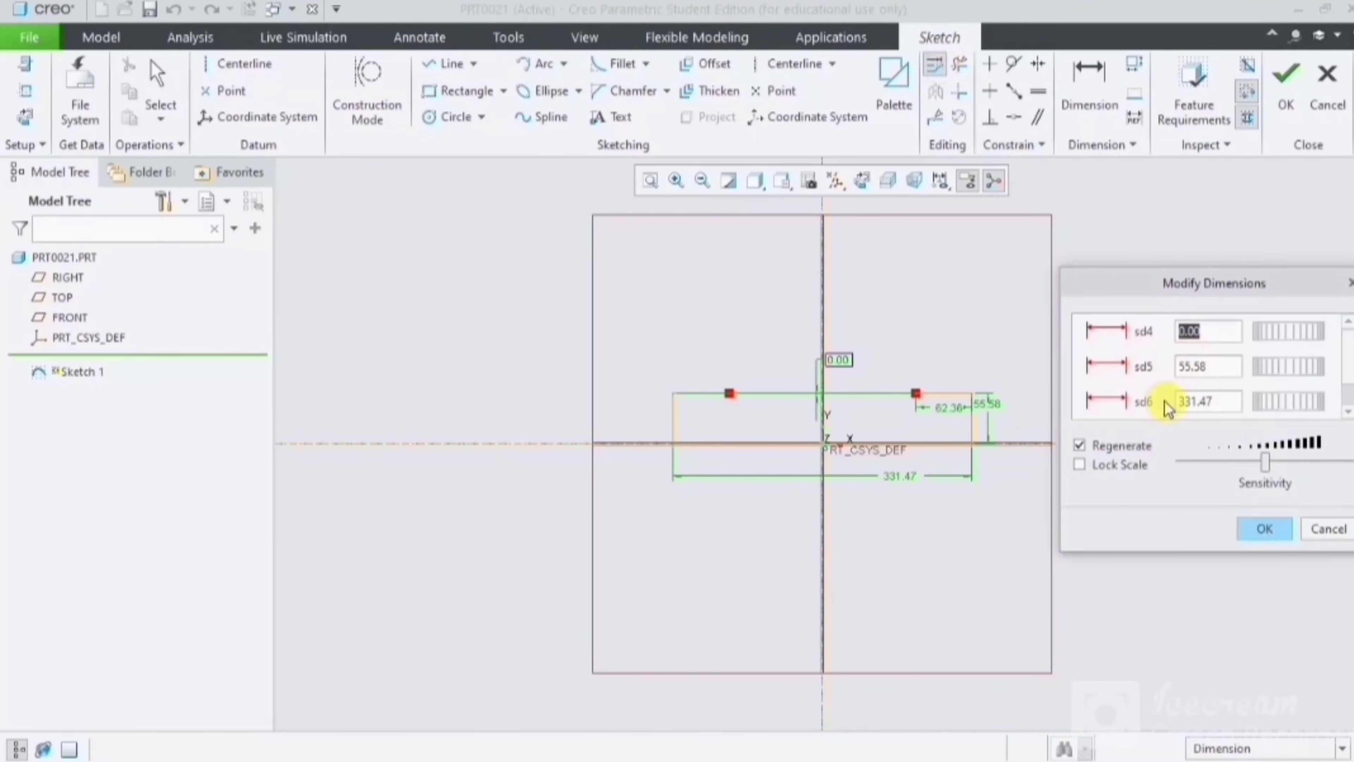
left_click(1099, 446)
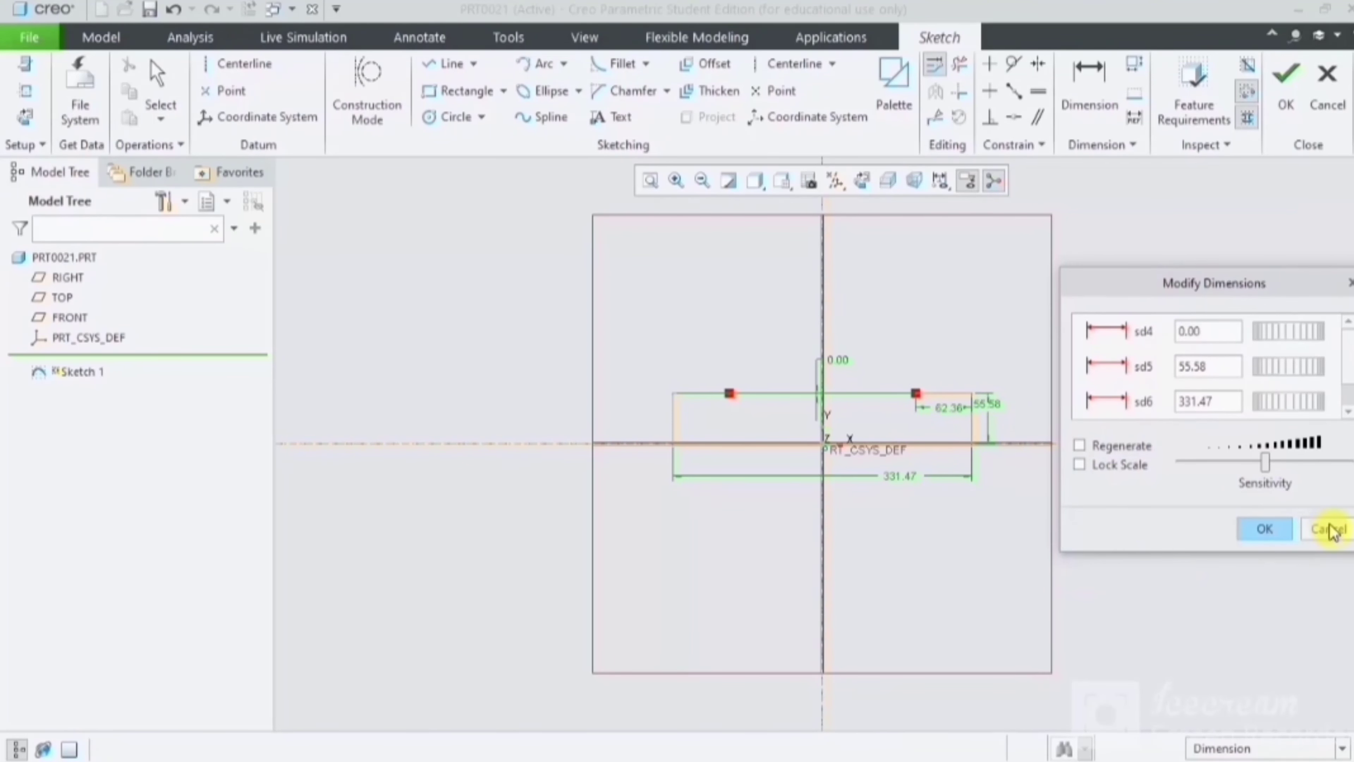
left_click(1248, 520)
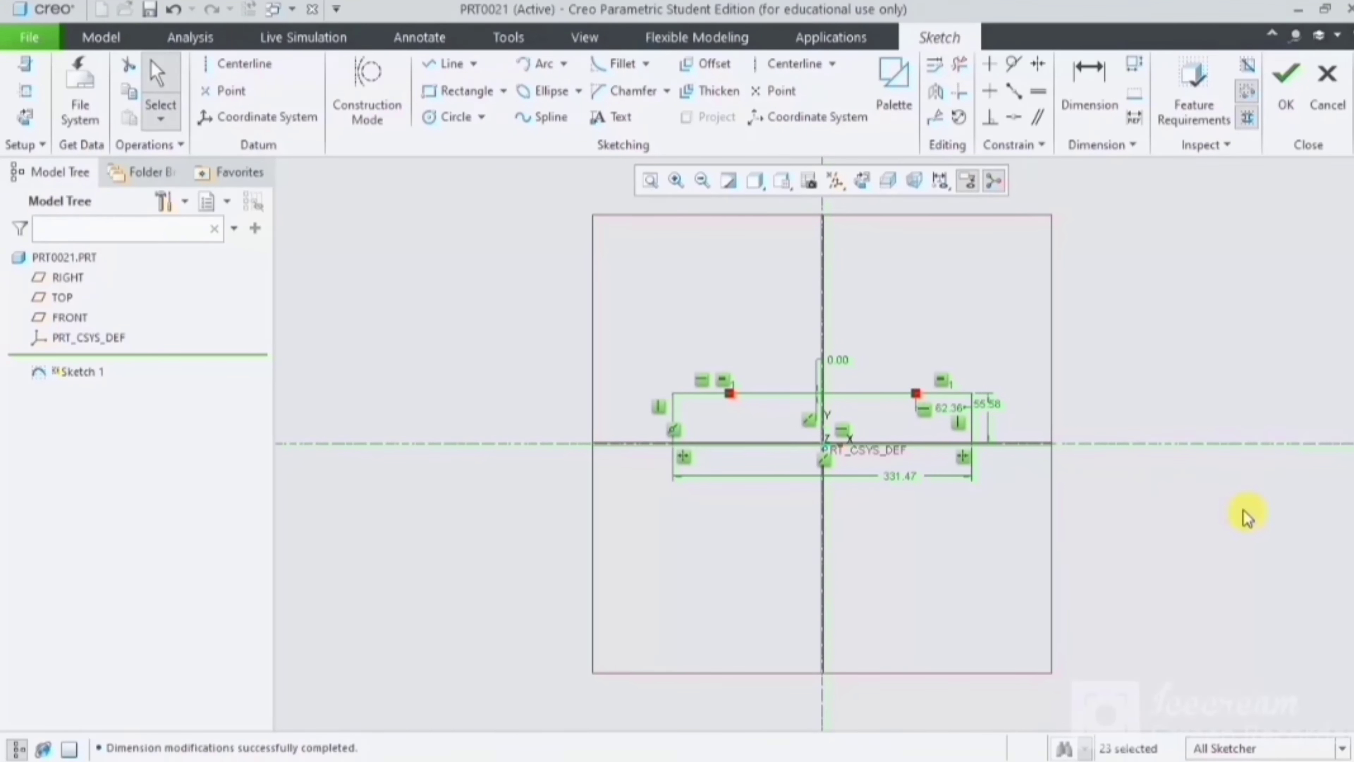
left_click(857, 388)
Step: Delete the top middle line and dimension the 206.75 gap between the top ends
left_click(846, 379)
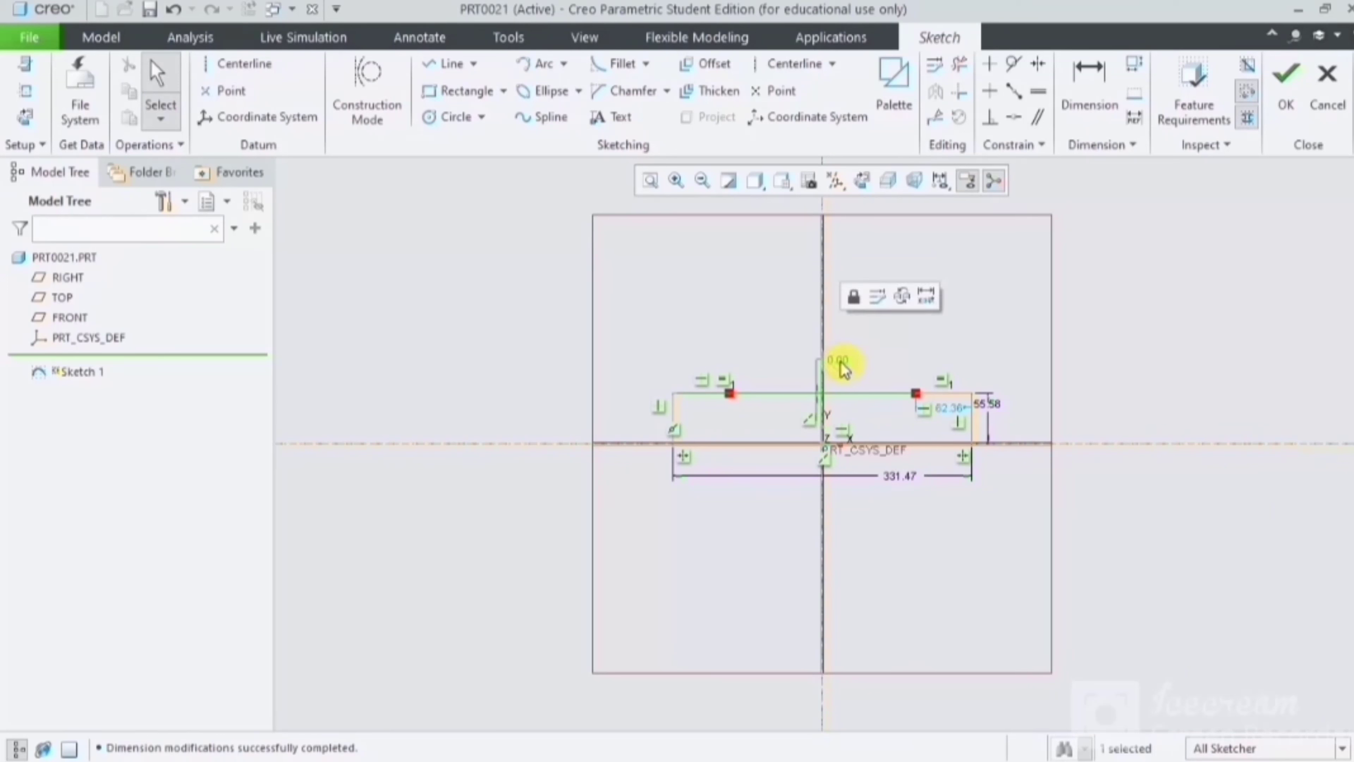
key("Delete")
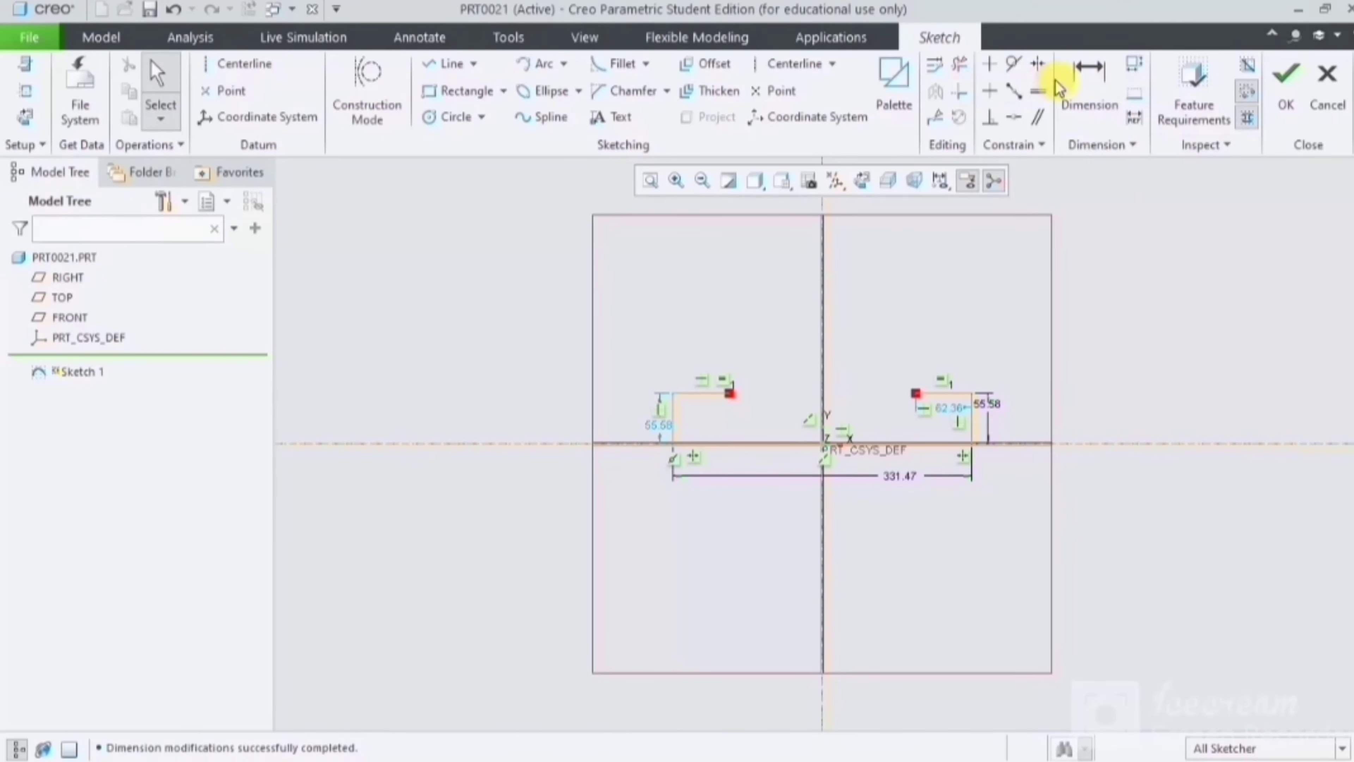
left_click(1086, 86)
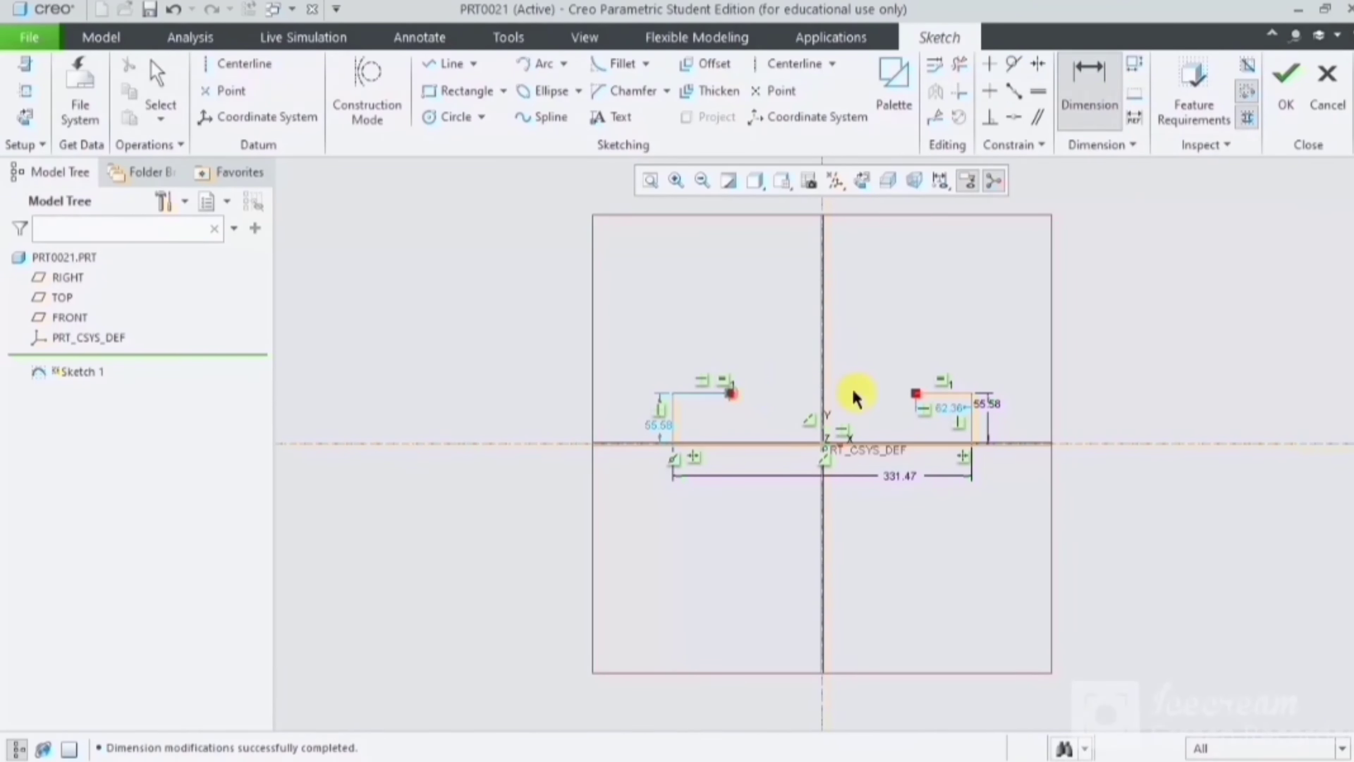
middle_click(841, 370)
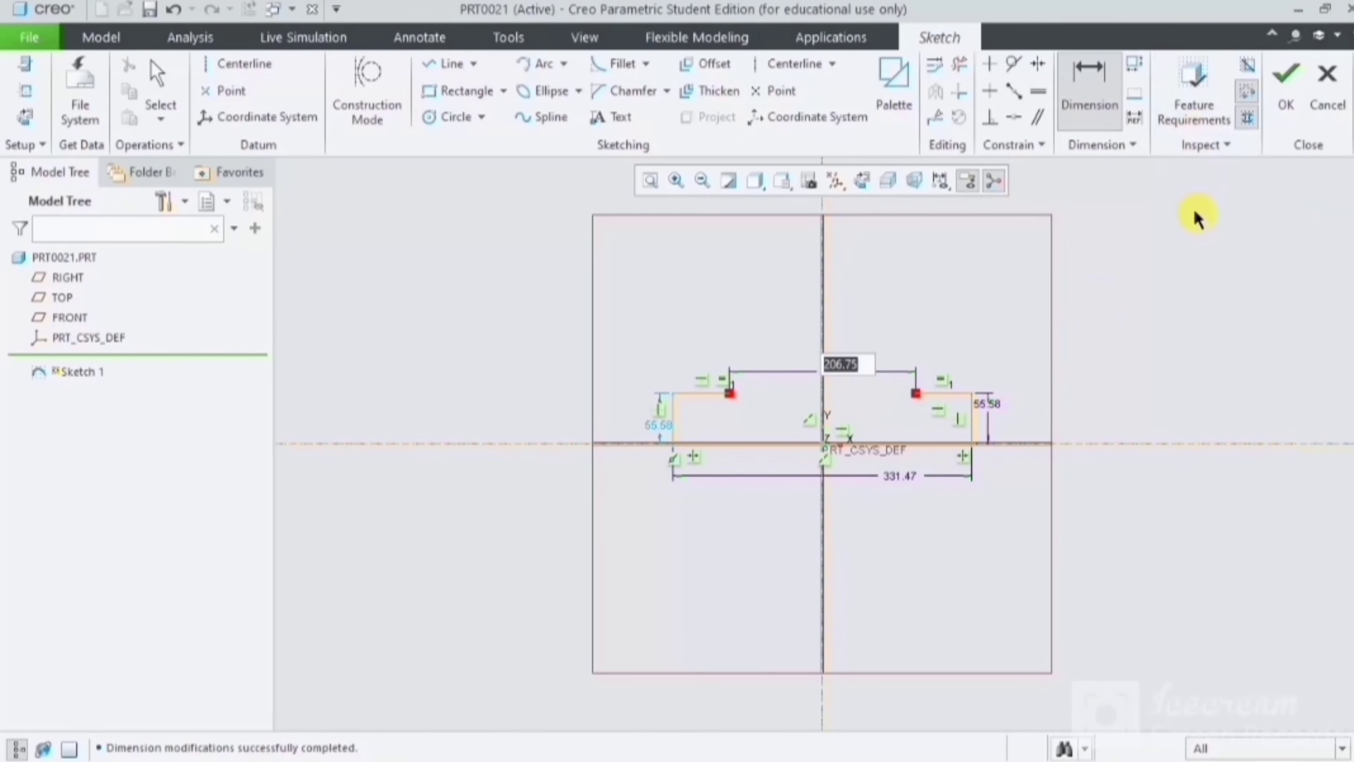
key("Return")
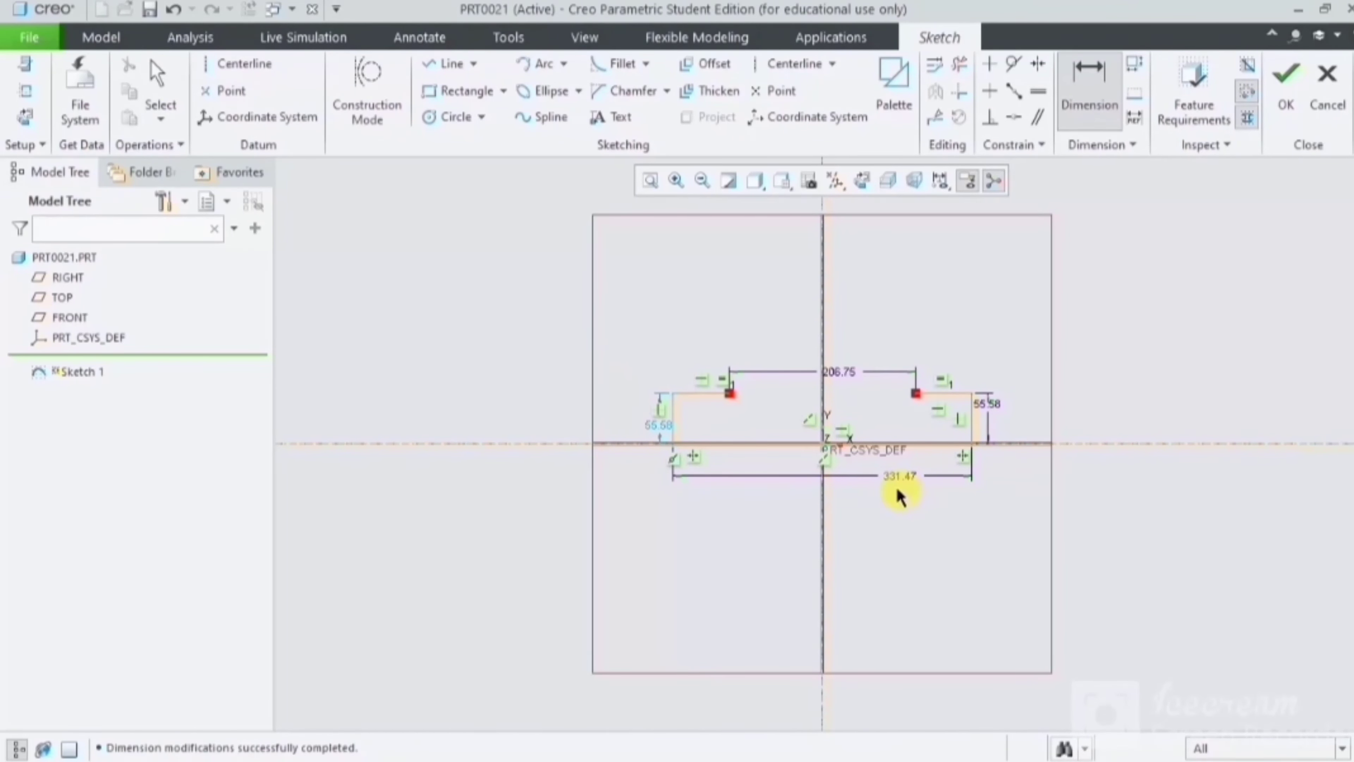
scroll(782, 430, "up", 1)
middle_click(561, 304)
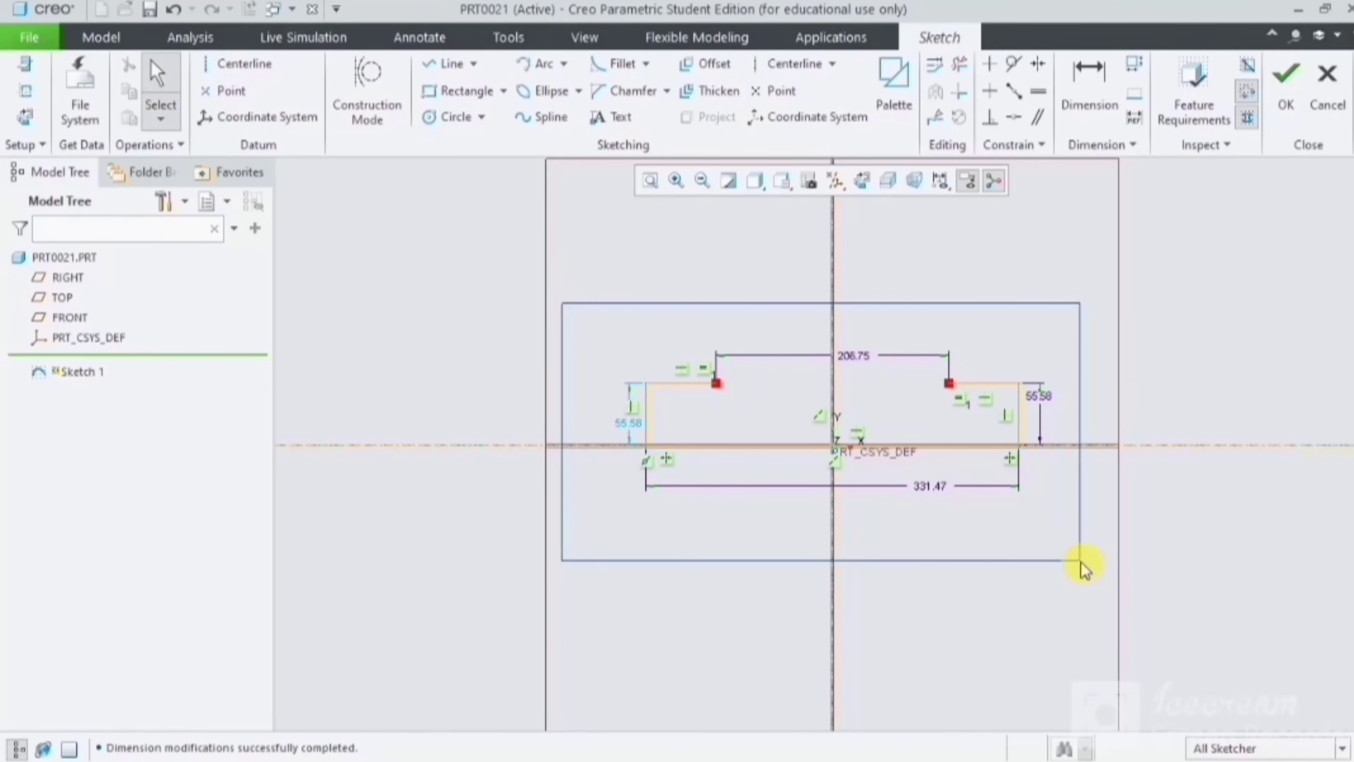
Step: In Modify, enter sd5 72, width 451.80, top gap 368.00 and left height 72.00
left_click_drag(969, 517, 1082, 574)
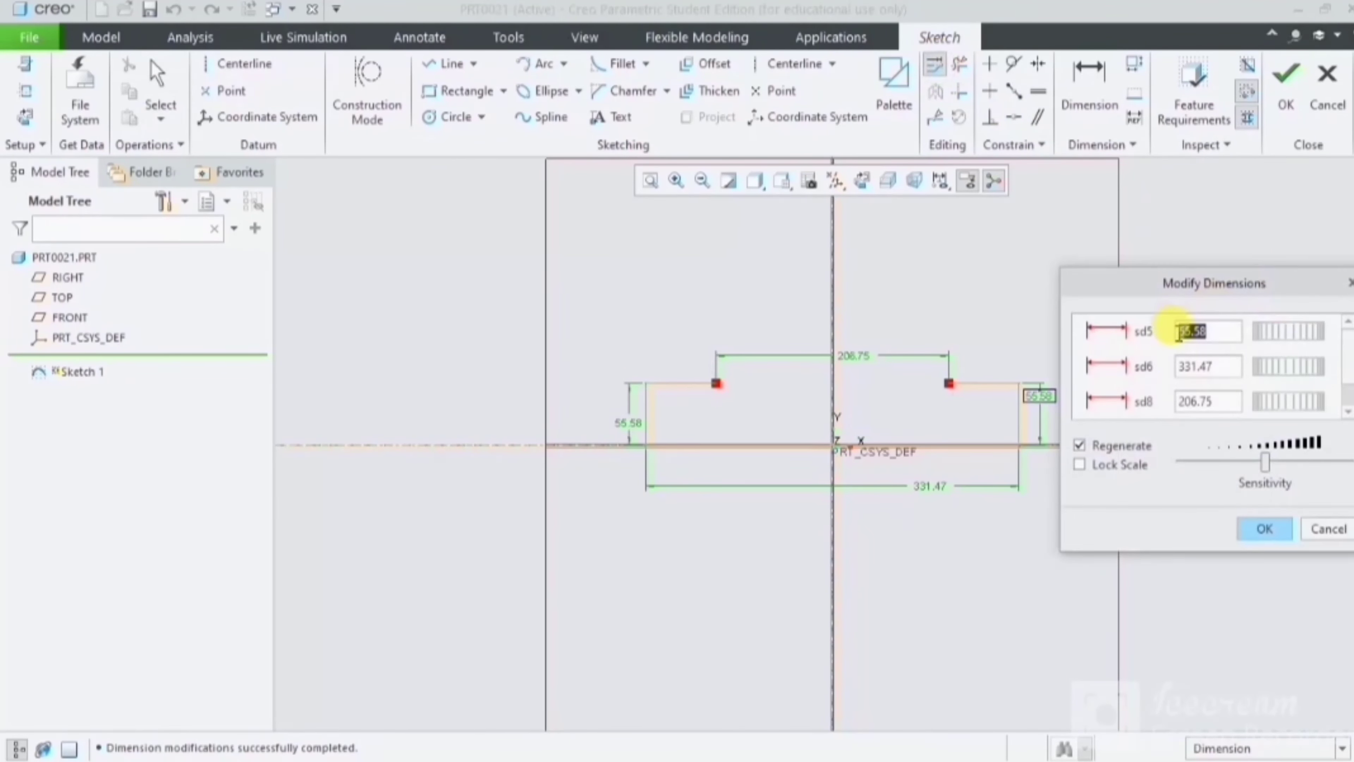
left_click(1119, 446)
double_click(1232, 336)
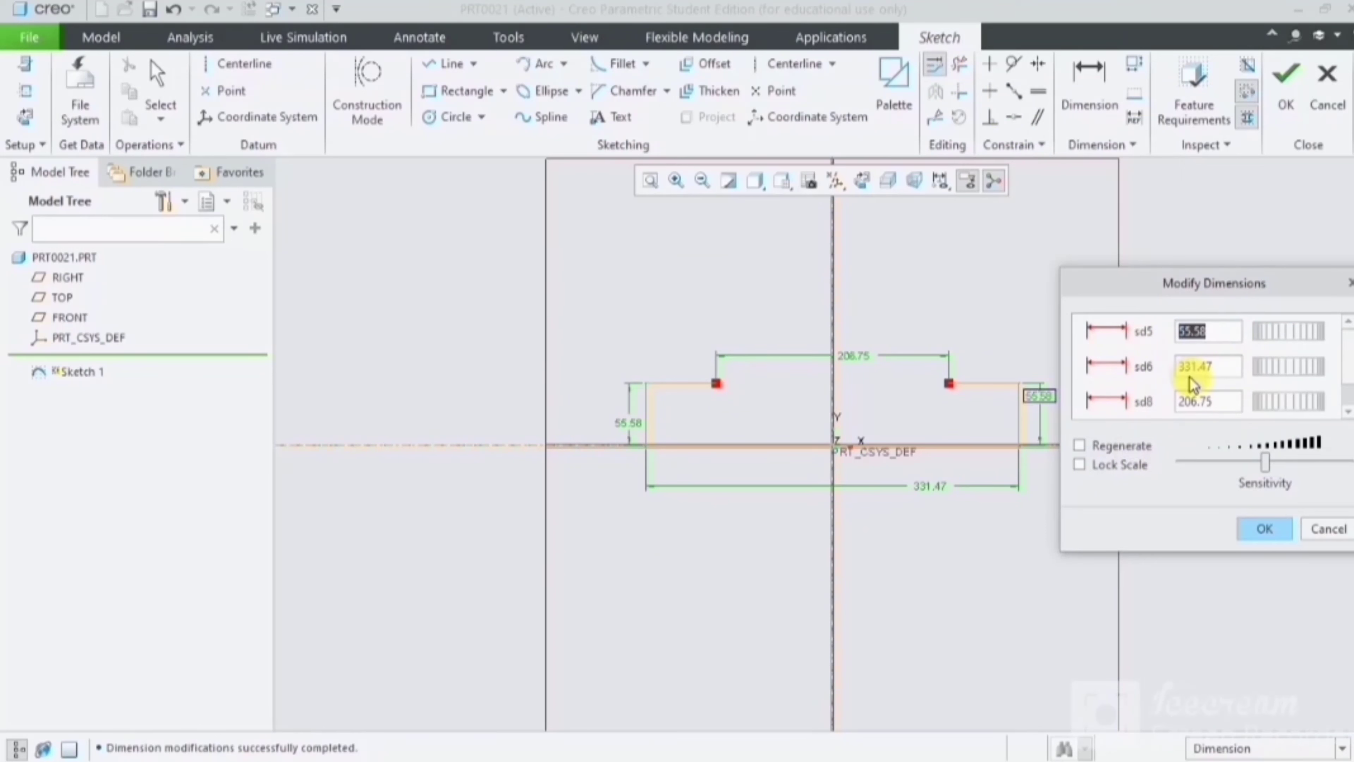
type("72")
double_click(1191, 375)
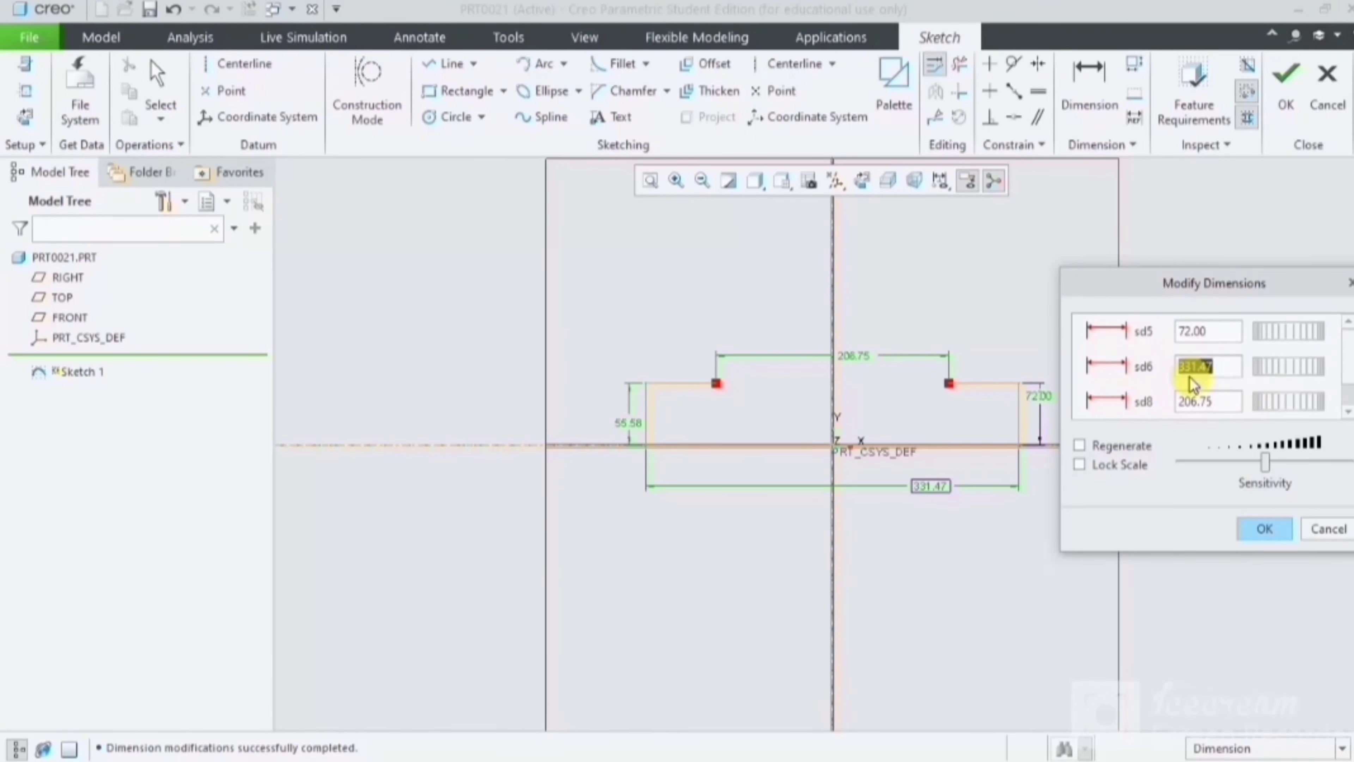
type("451.8")
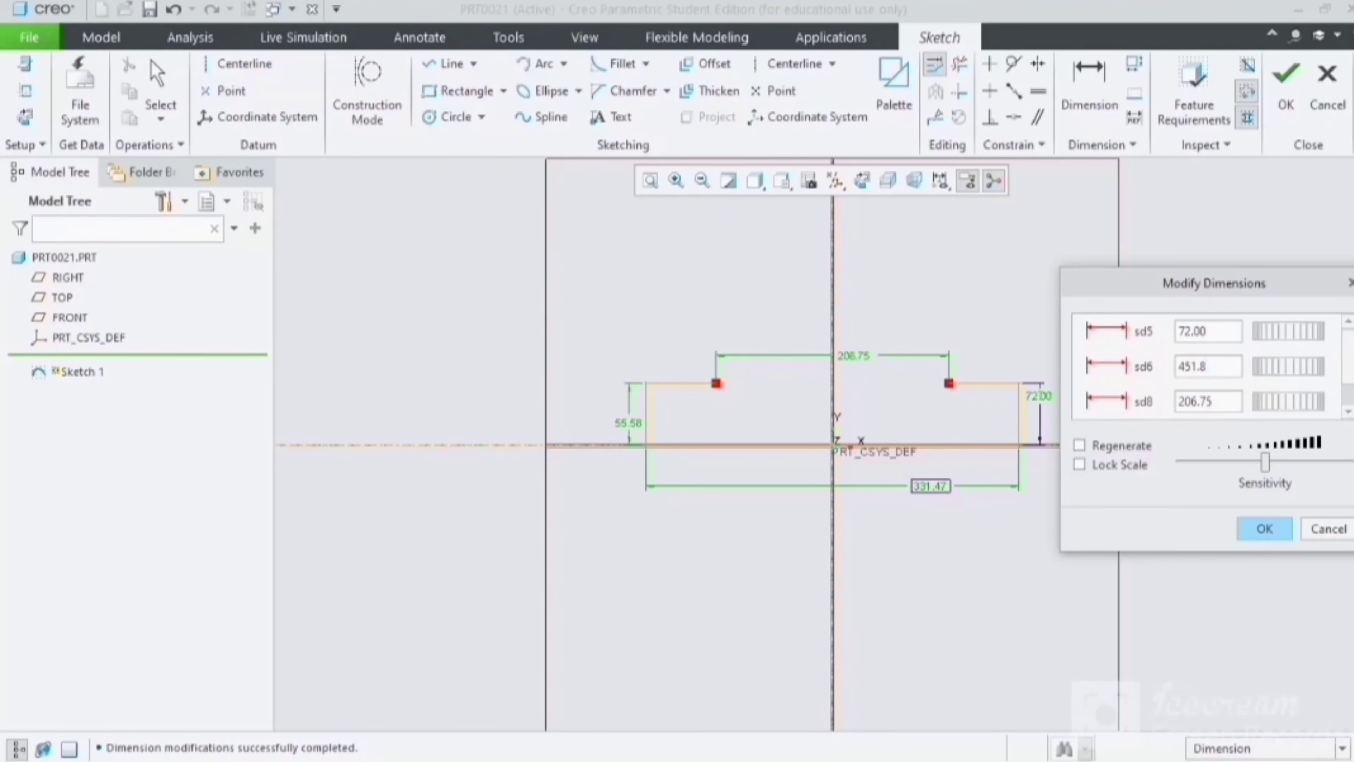
key("Return")
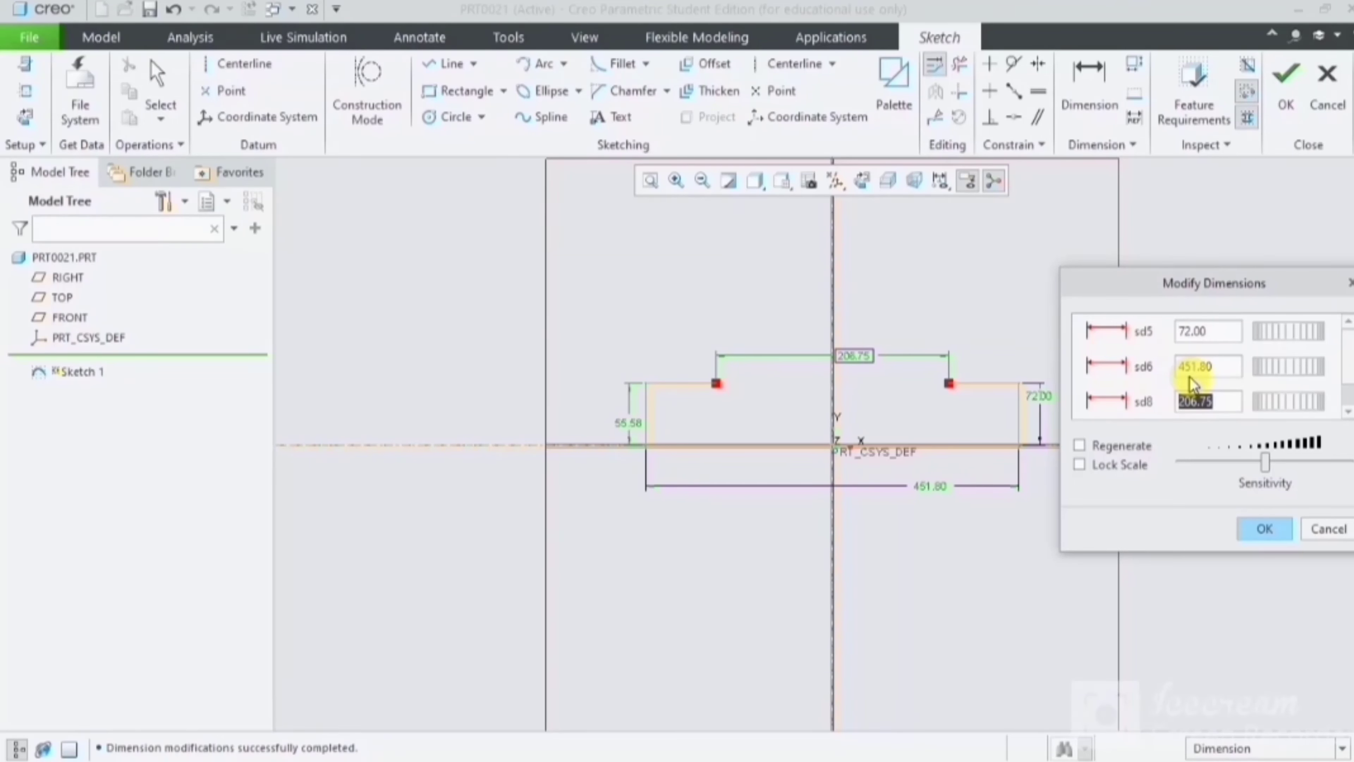
type("368")
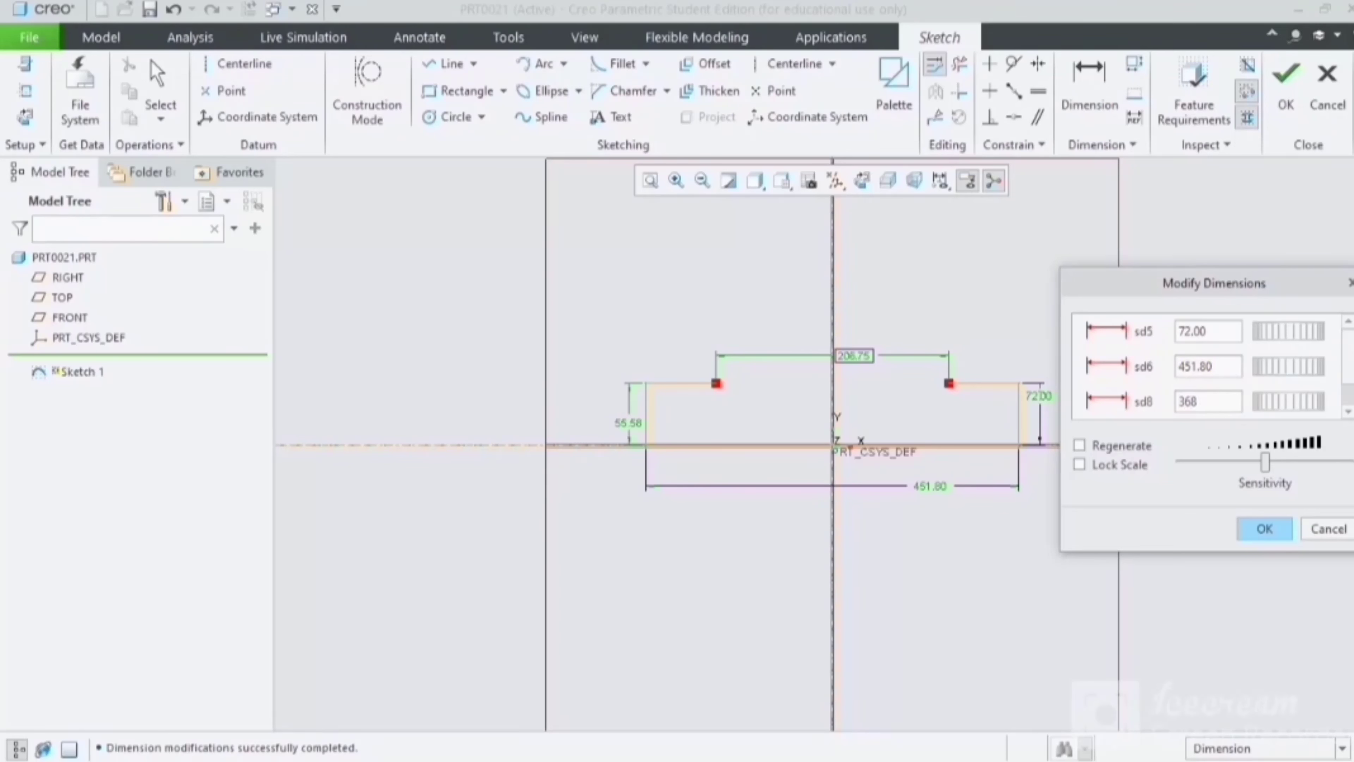
key("Return")
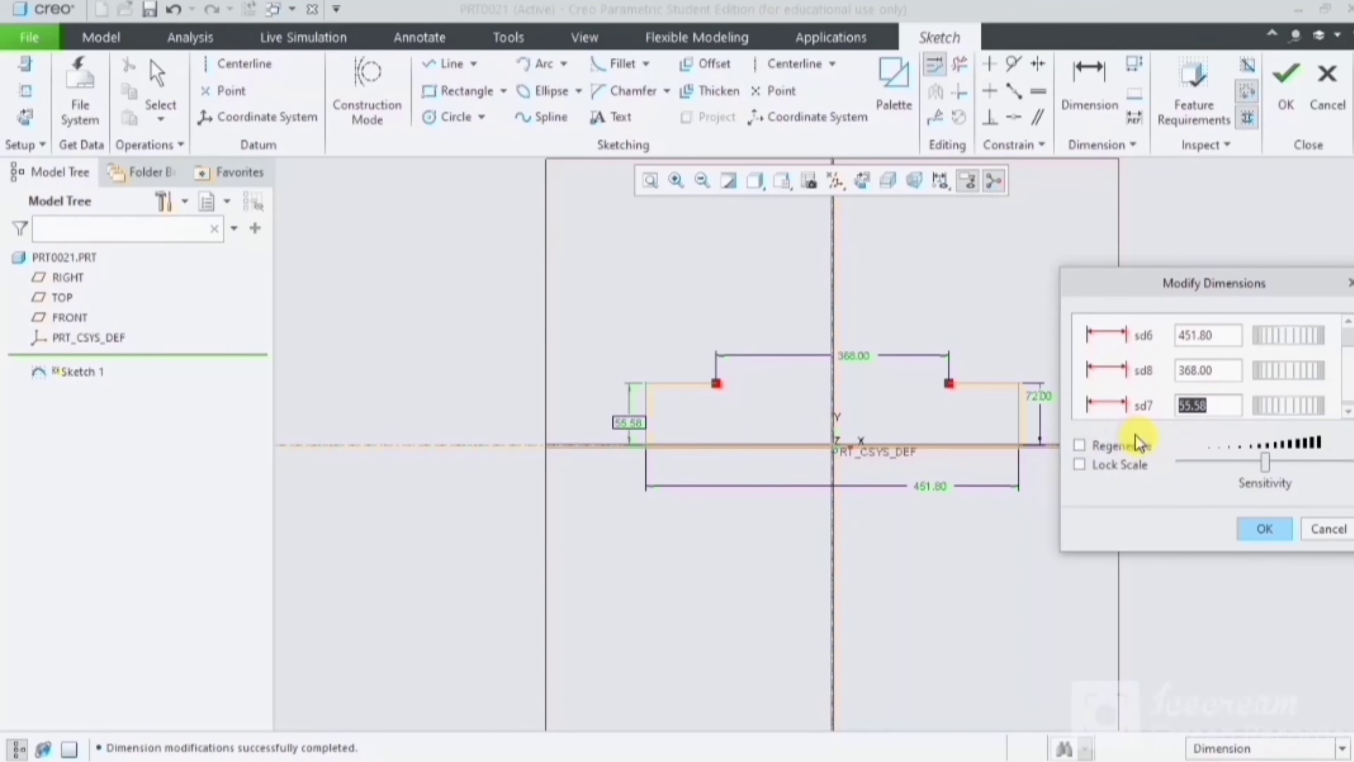
type("72")
key("Return")
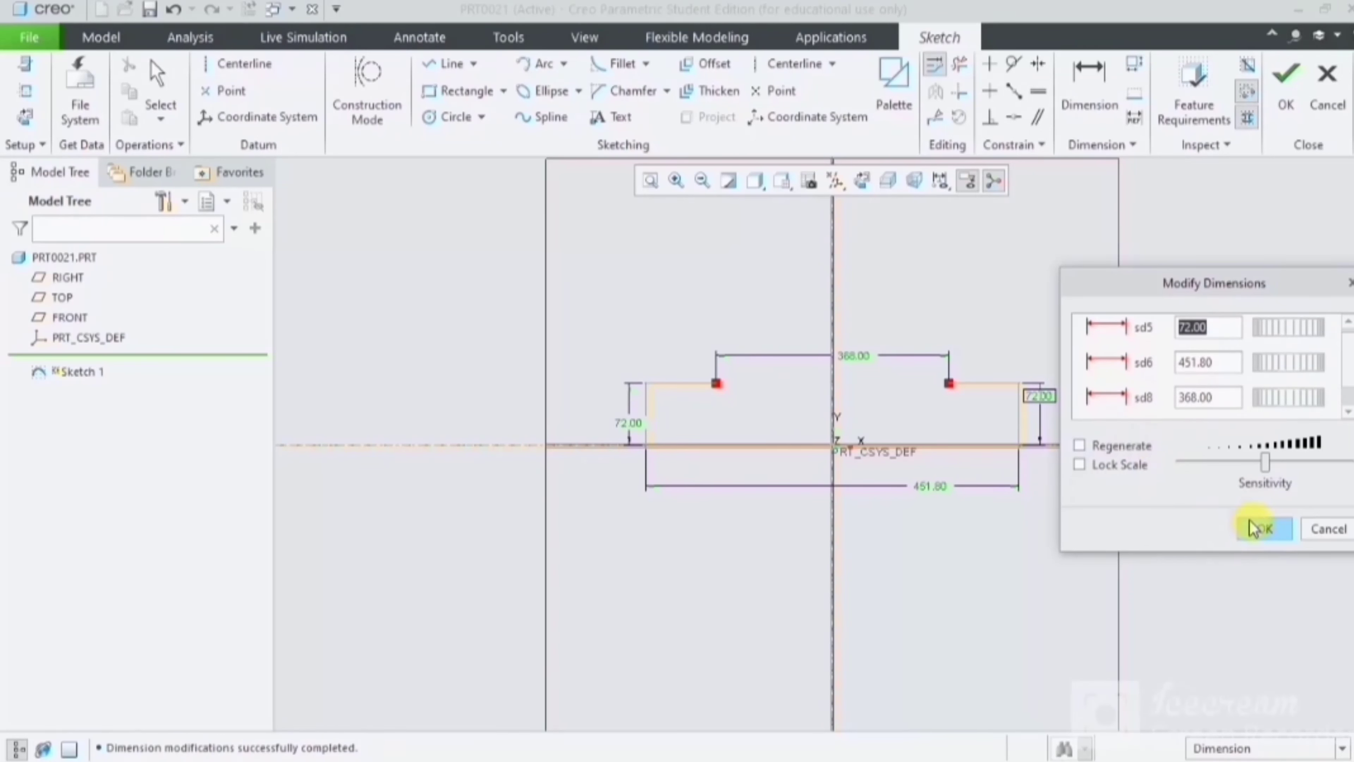
Step: Apply the new dimensions and draw a circle centred above the profile
left_click(1249, 527)
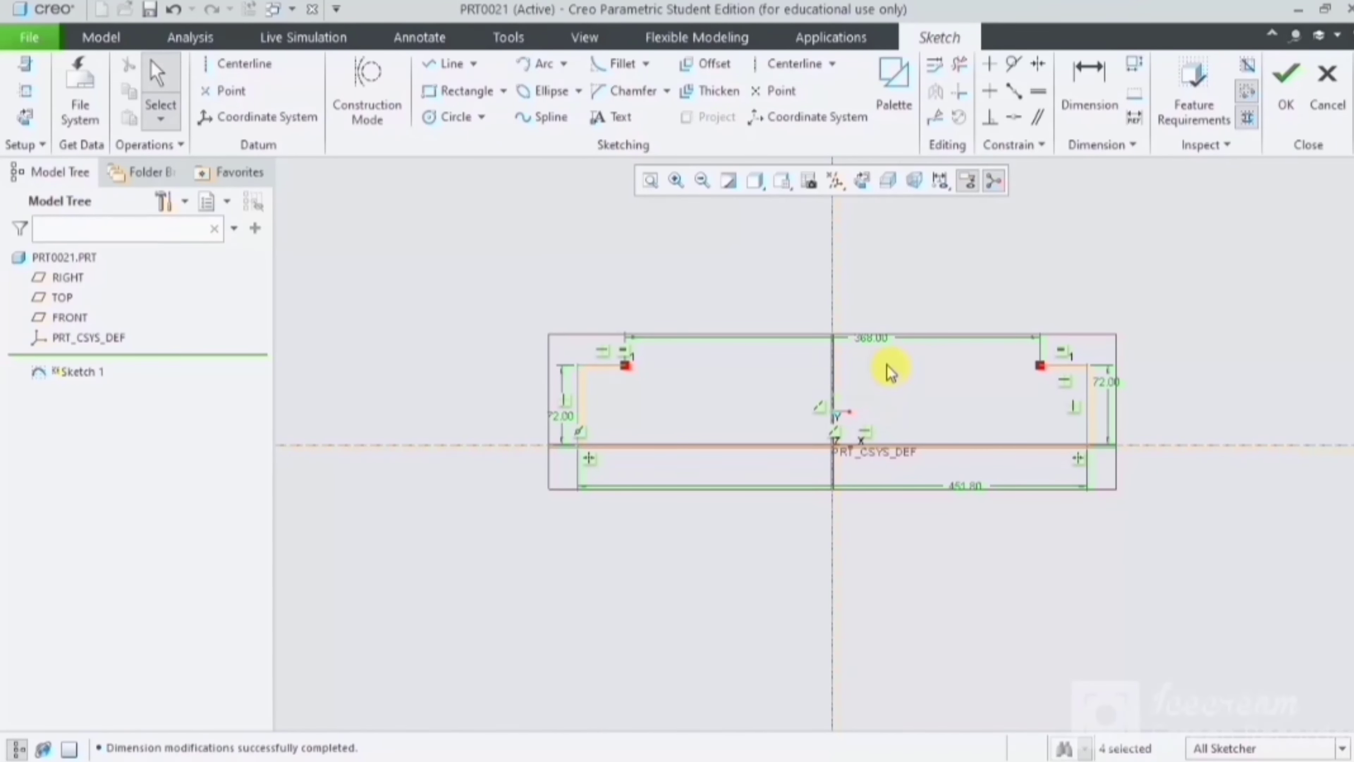
scroll(836, 408, "up", 1)
scroll(836, 408, "up", 1)
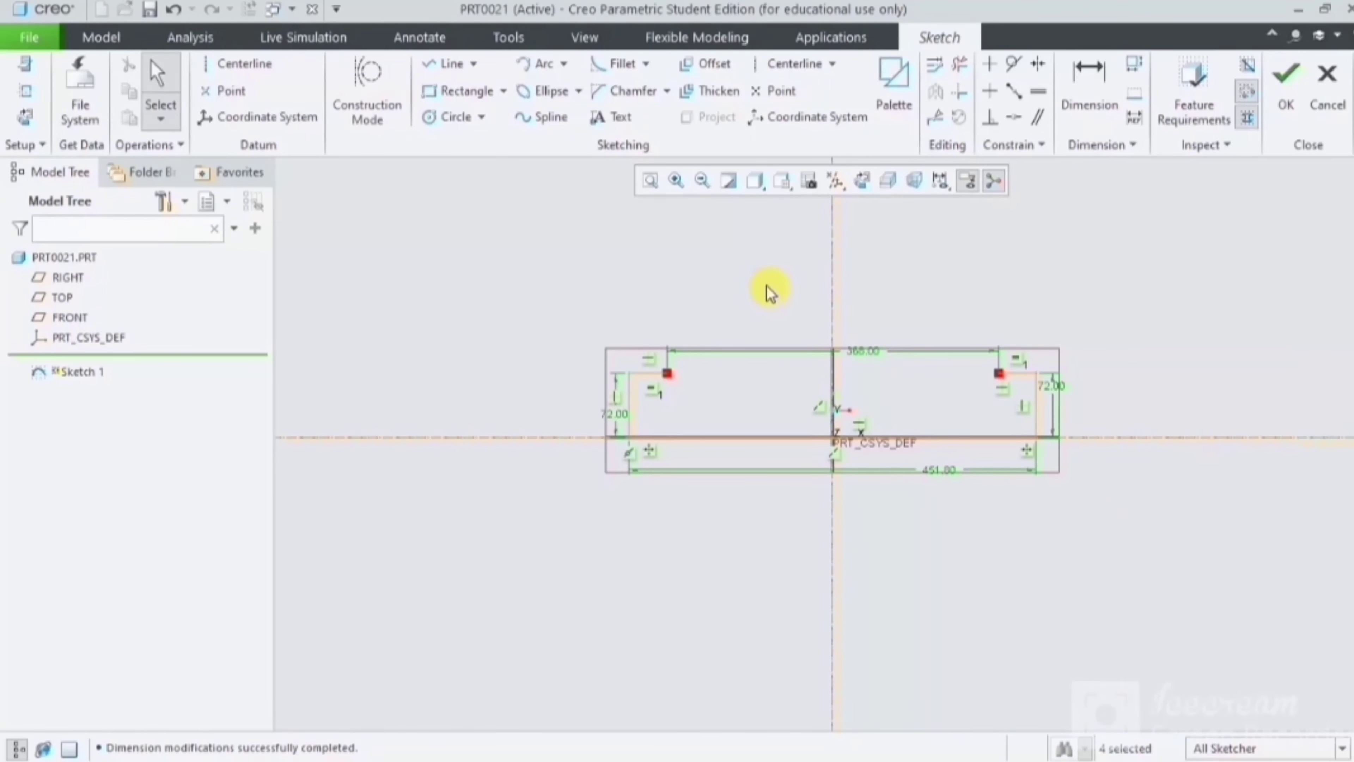
left_click(453, 118)
left_click(832, 244)
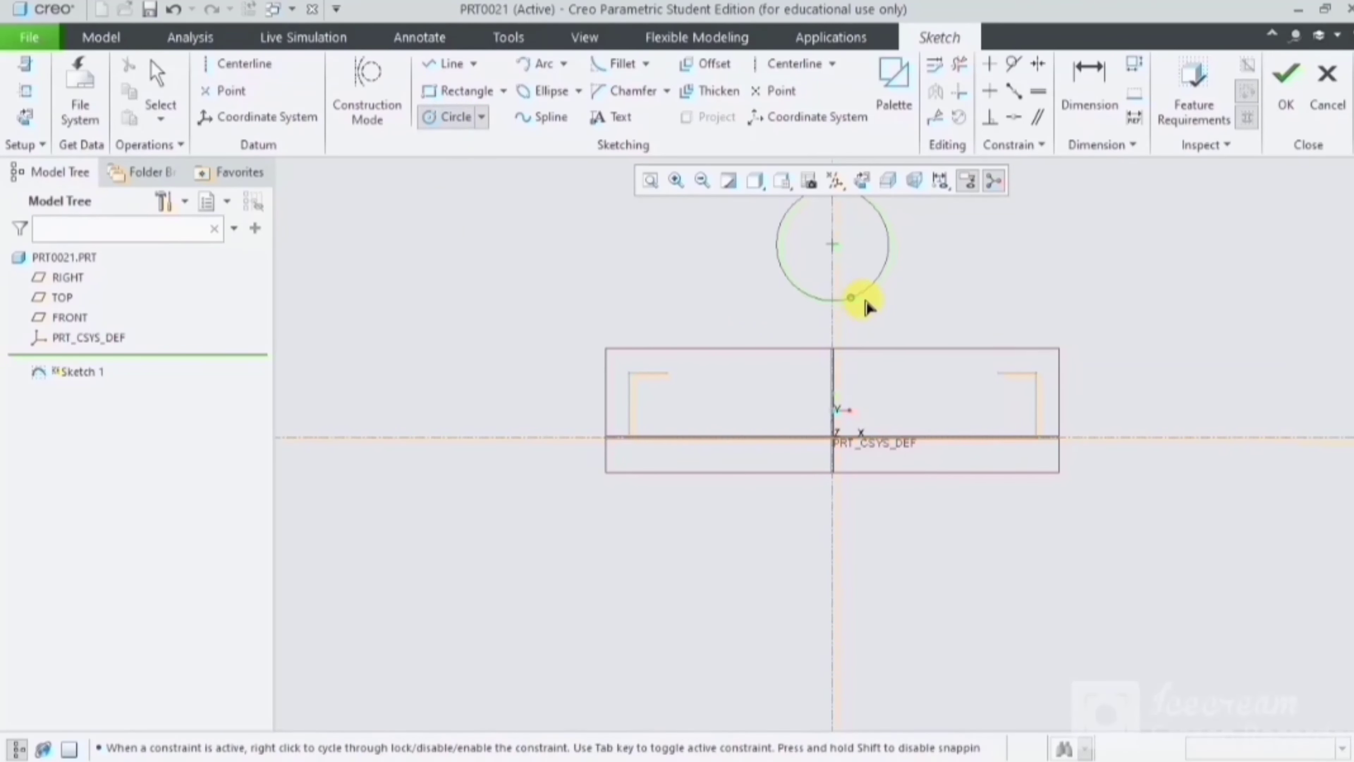
left_click(865, 303)
left_click(1090, 80)
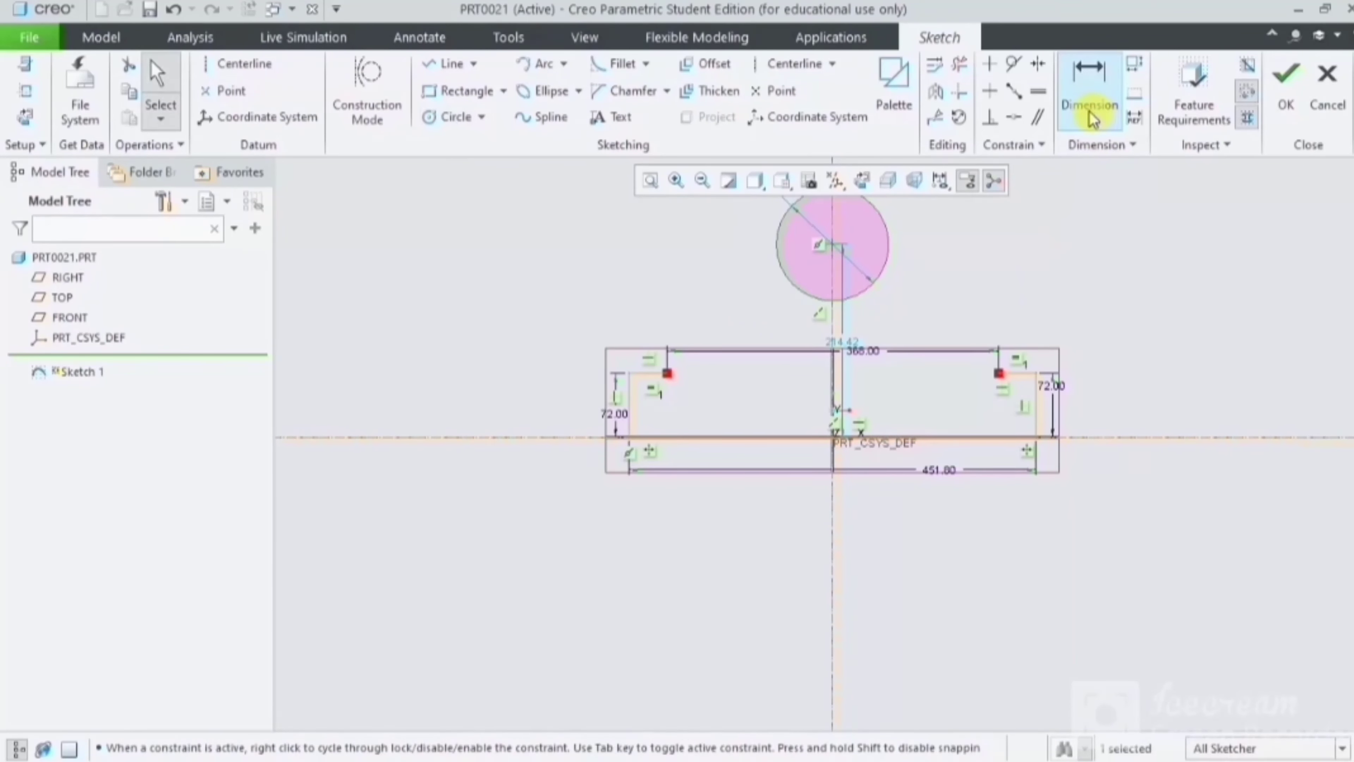
Step: Dimension the circle centre 175.00 above the sketch origin
left_click(835, 249)
left_click(849, 438)
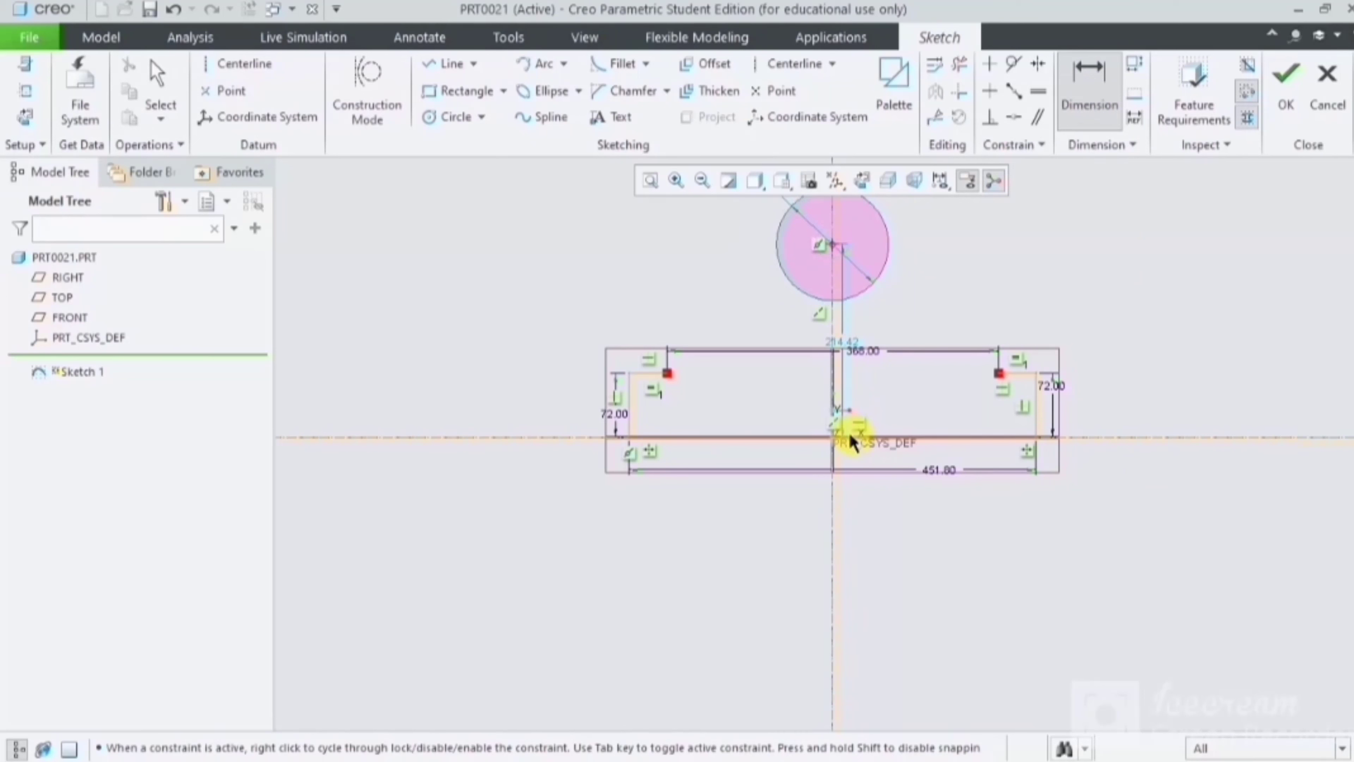
middle_click(864, 389)
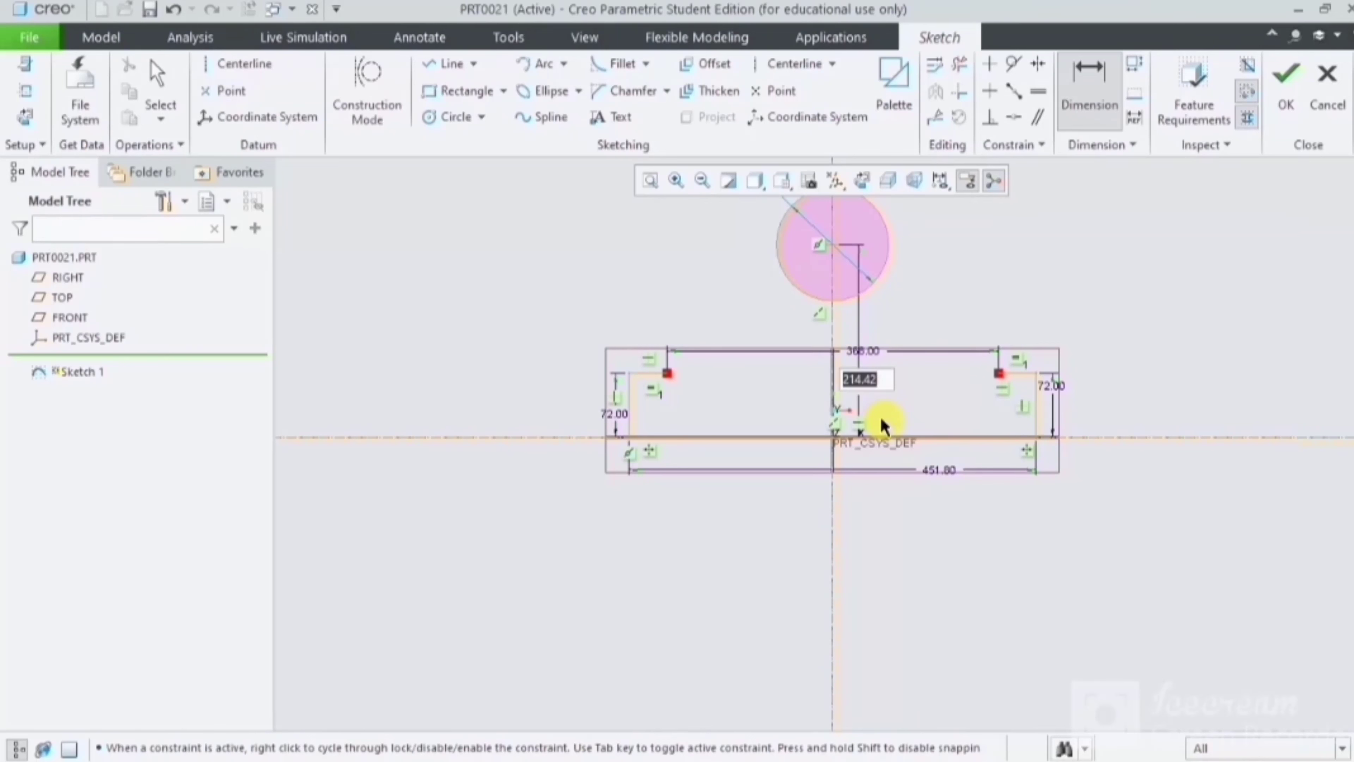
type("175")
key("Return")
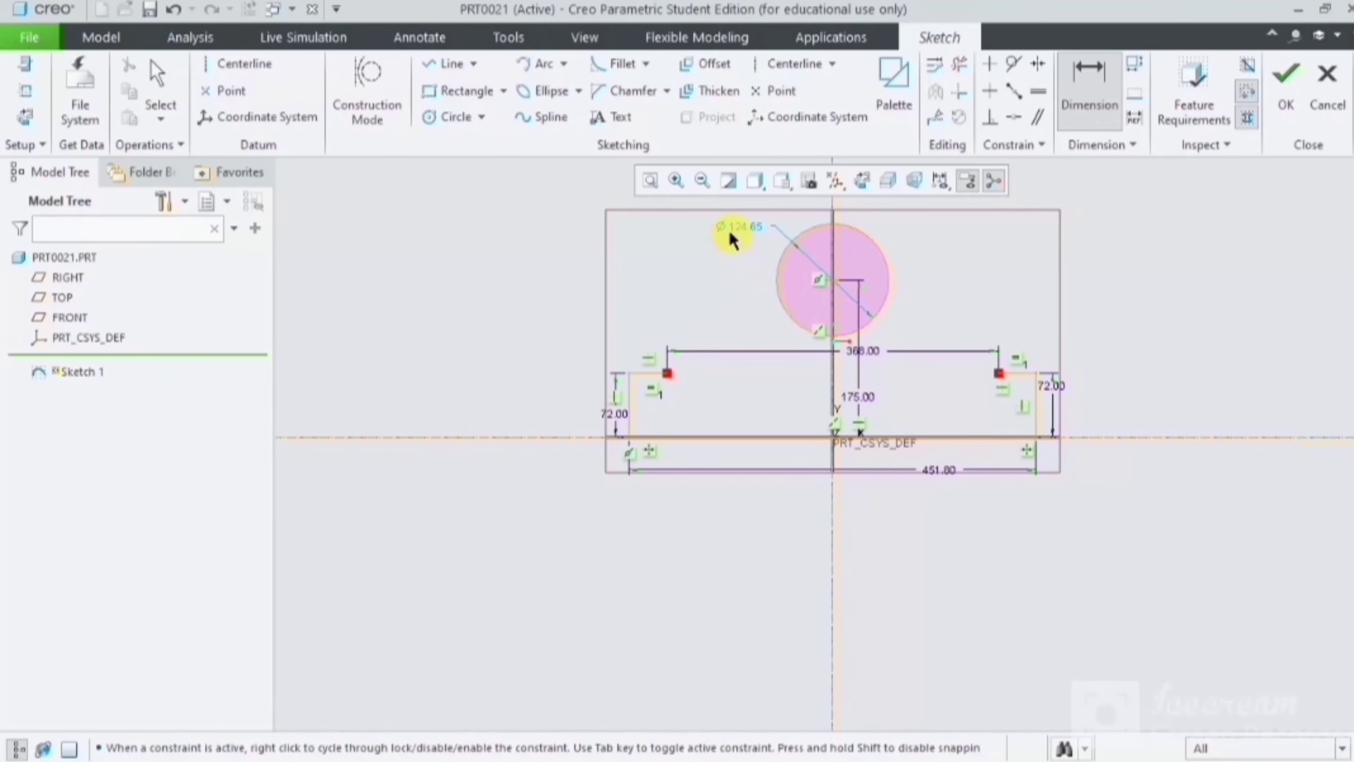
Step: Convert the ø124.65 circle diameter to a radius dimension and set it to 140
double_click(740, 227)
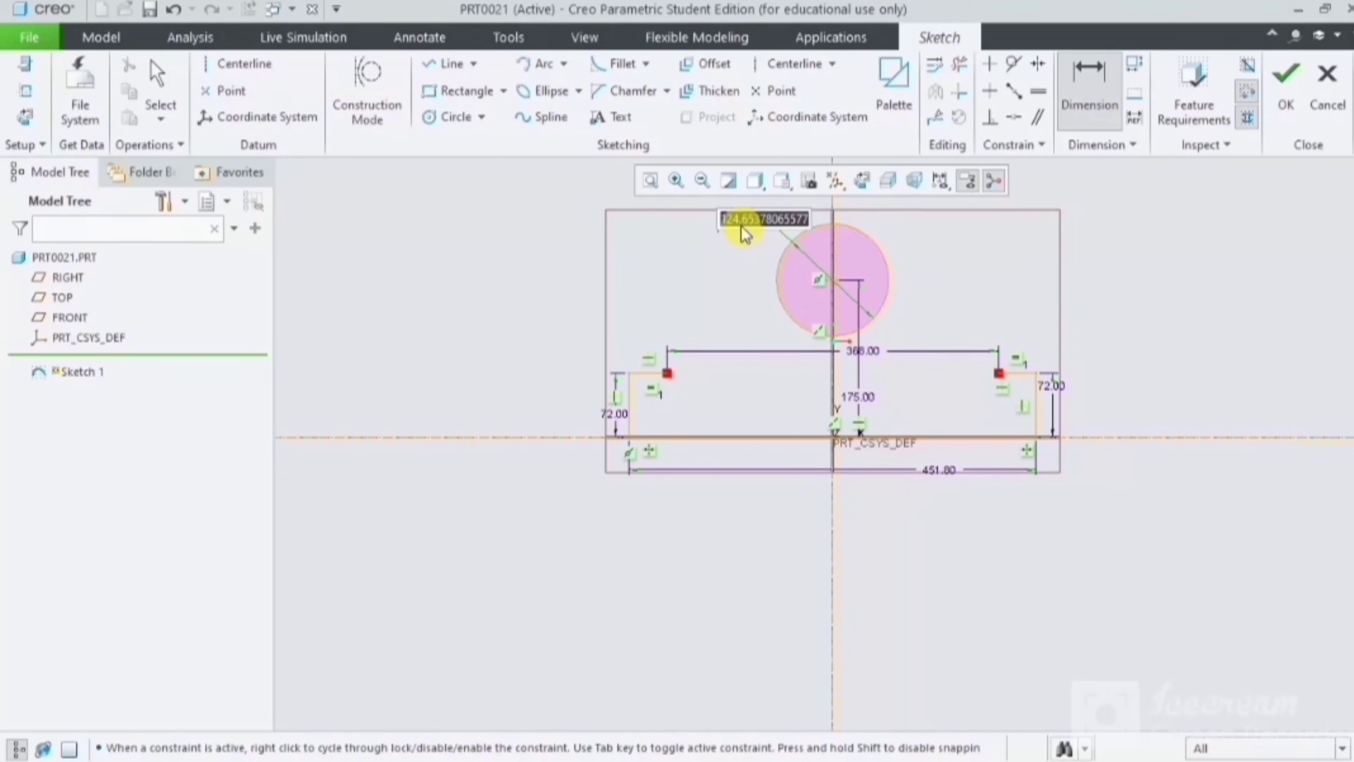
left_click(530, 242)
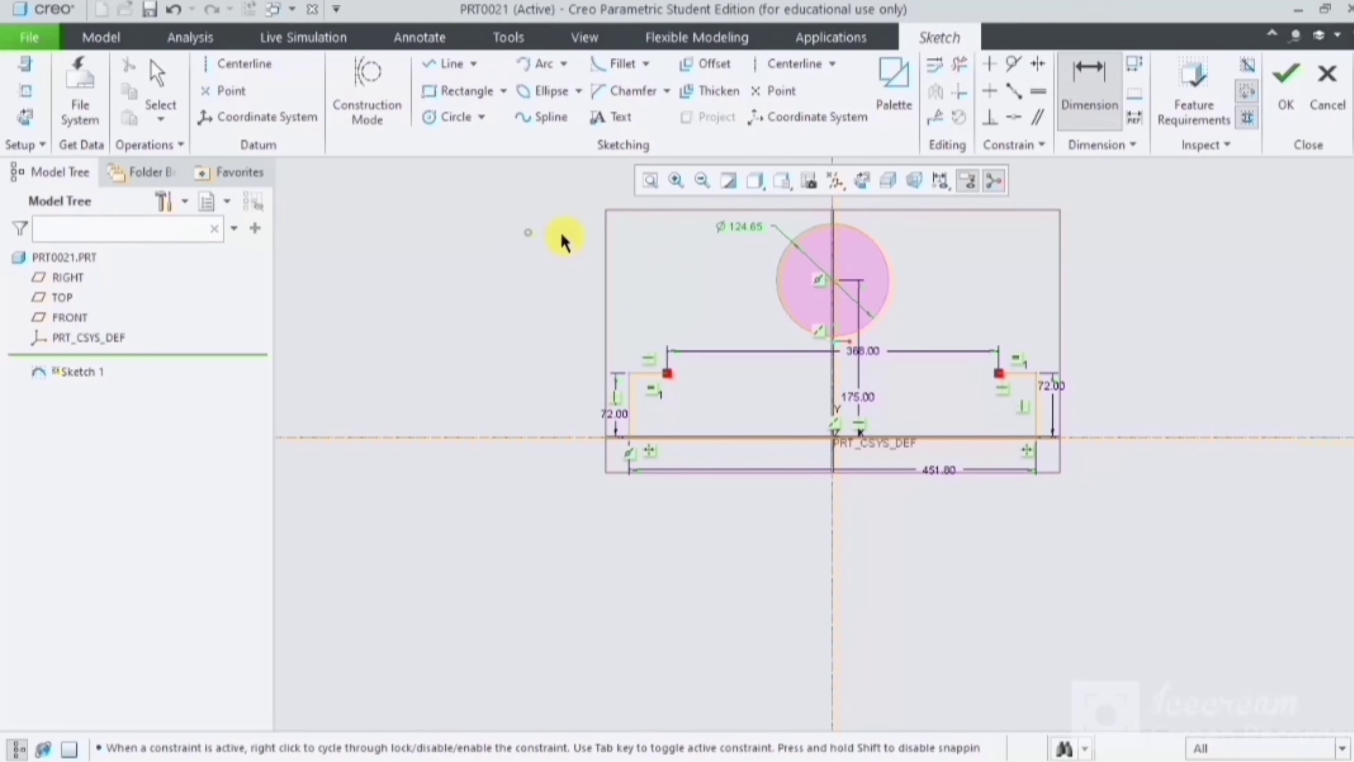
left_click(747, 225)
left_click(531, 252)
left_click(749, 227)
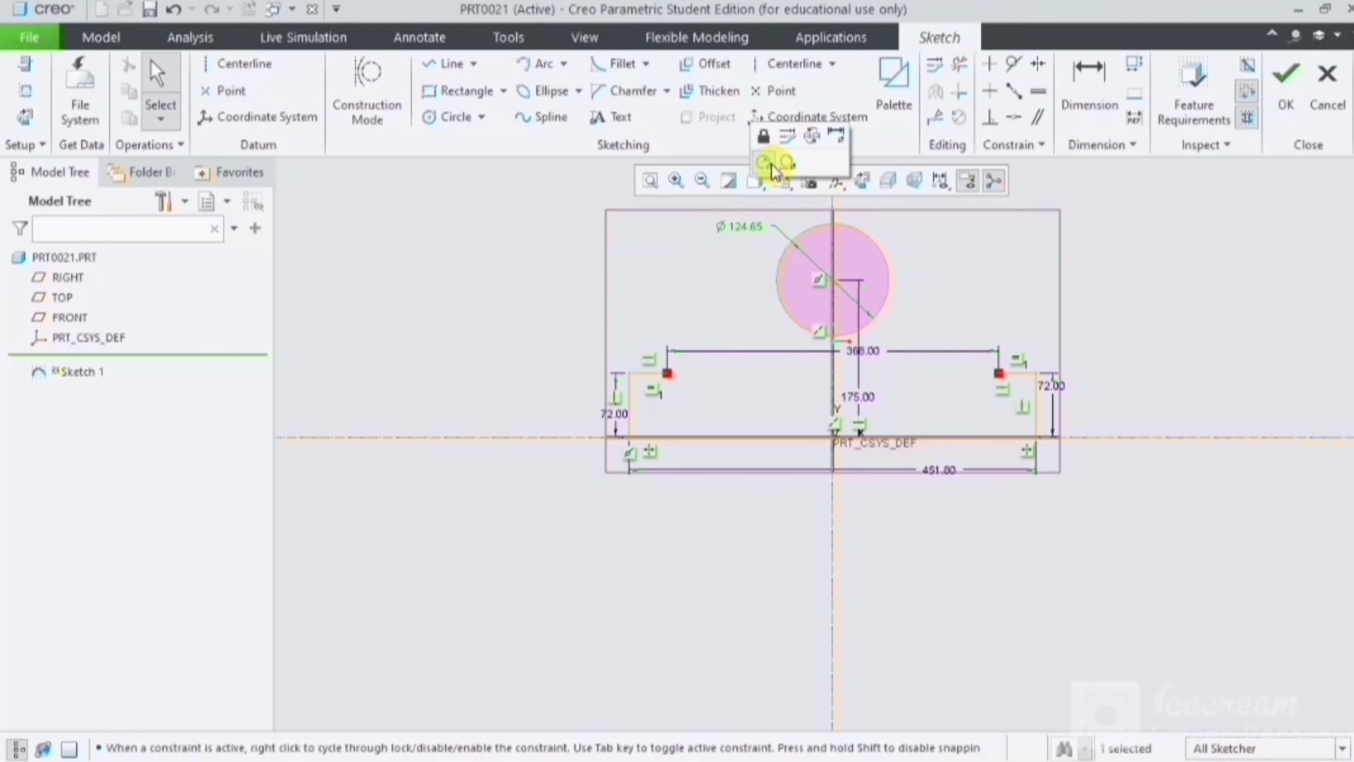
left_click(773, 170)
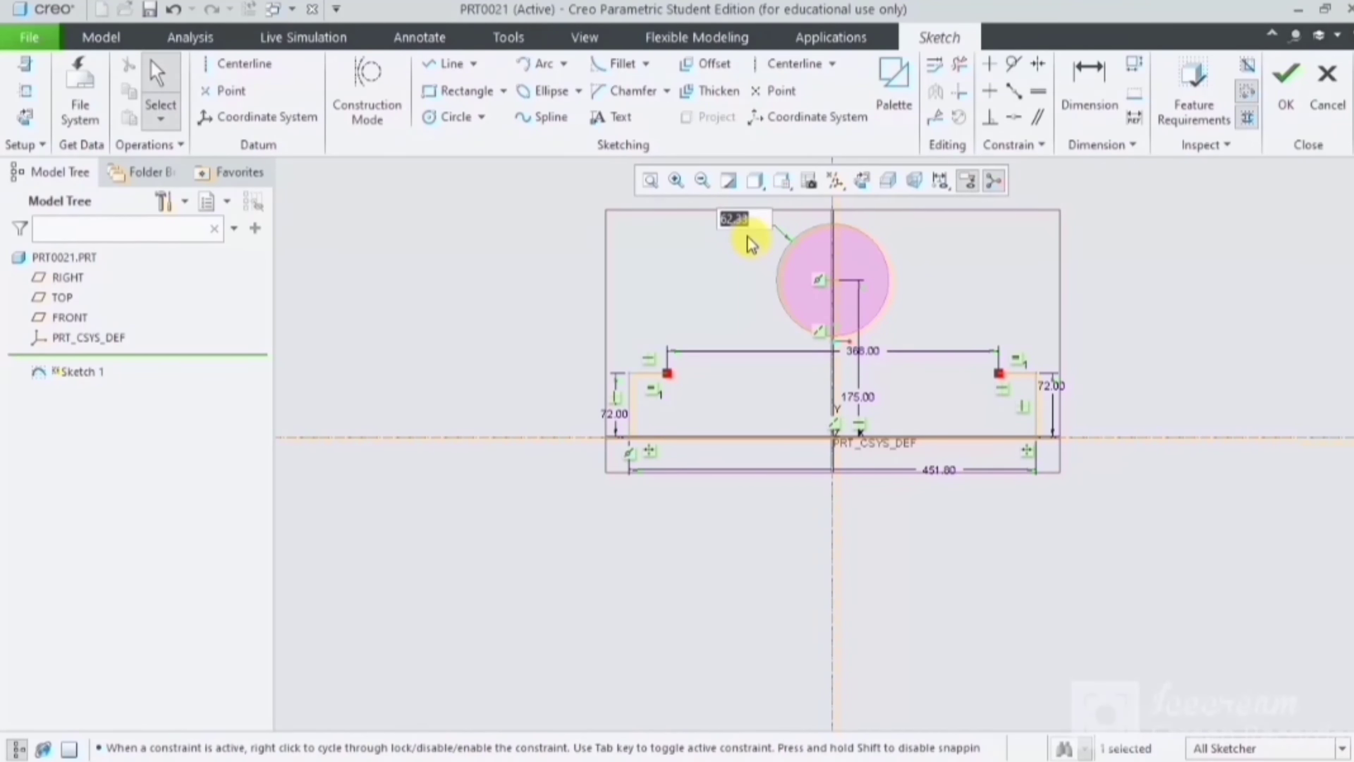
type("140")
key("Return")
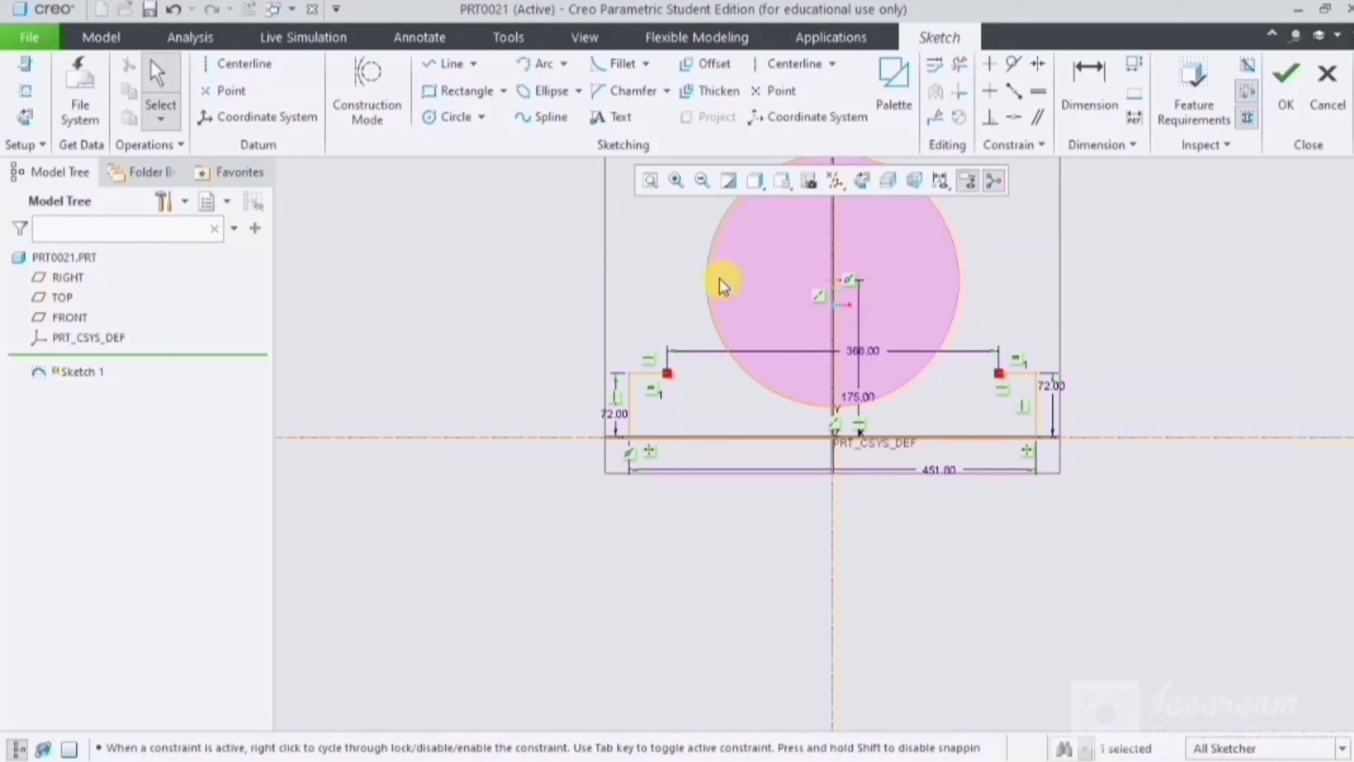
Step: Draw lines from the left and right step corners tangent to the circle
left_click(445, 63)
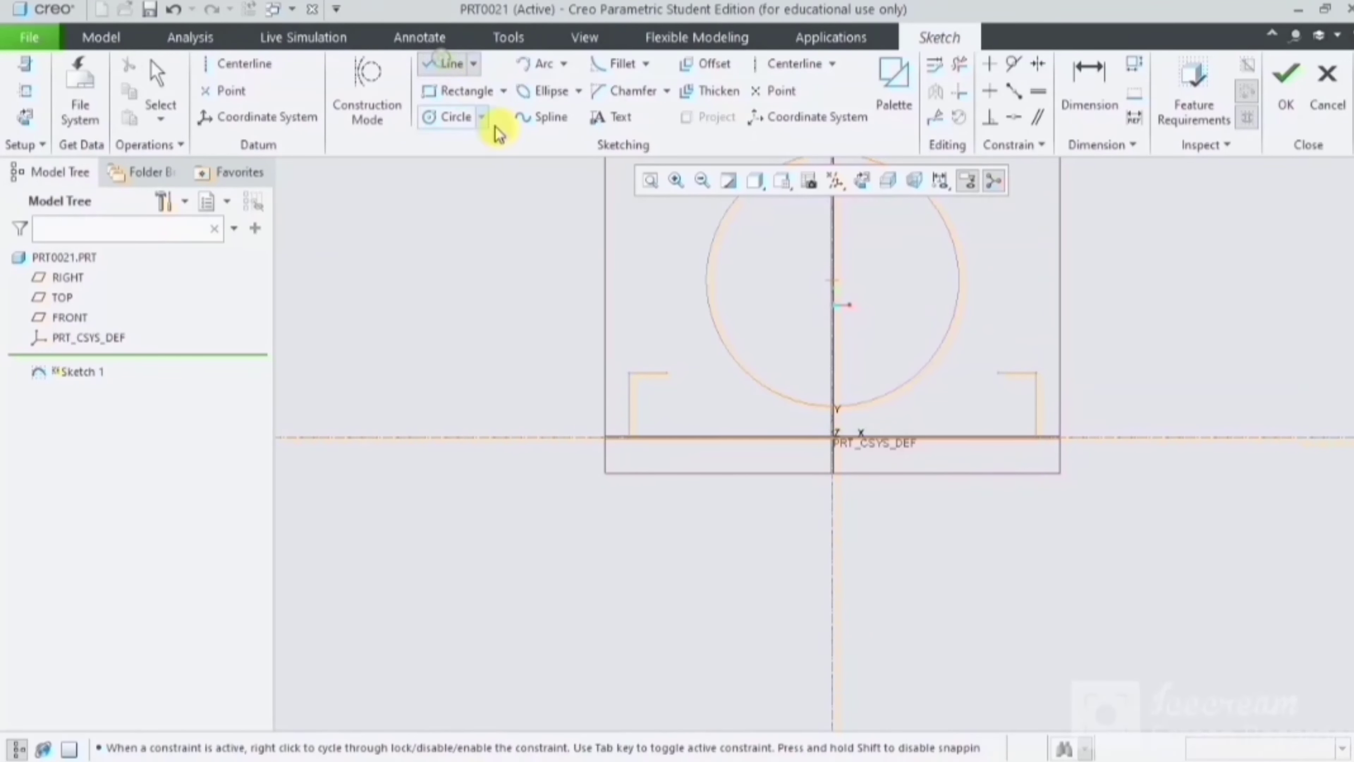
left_click(668, 373)
left_click(712, 239)
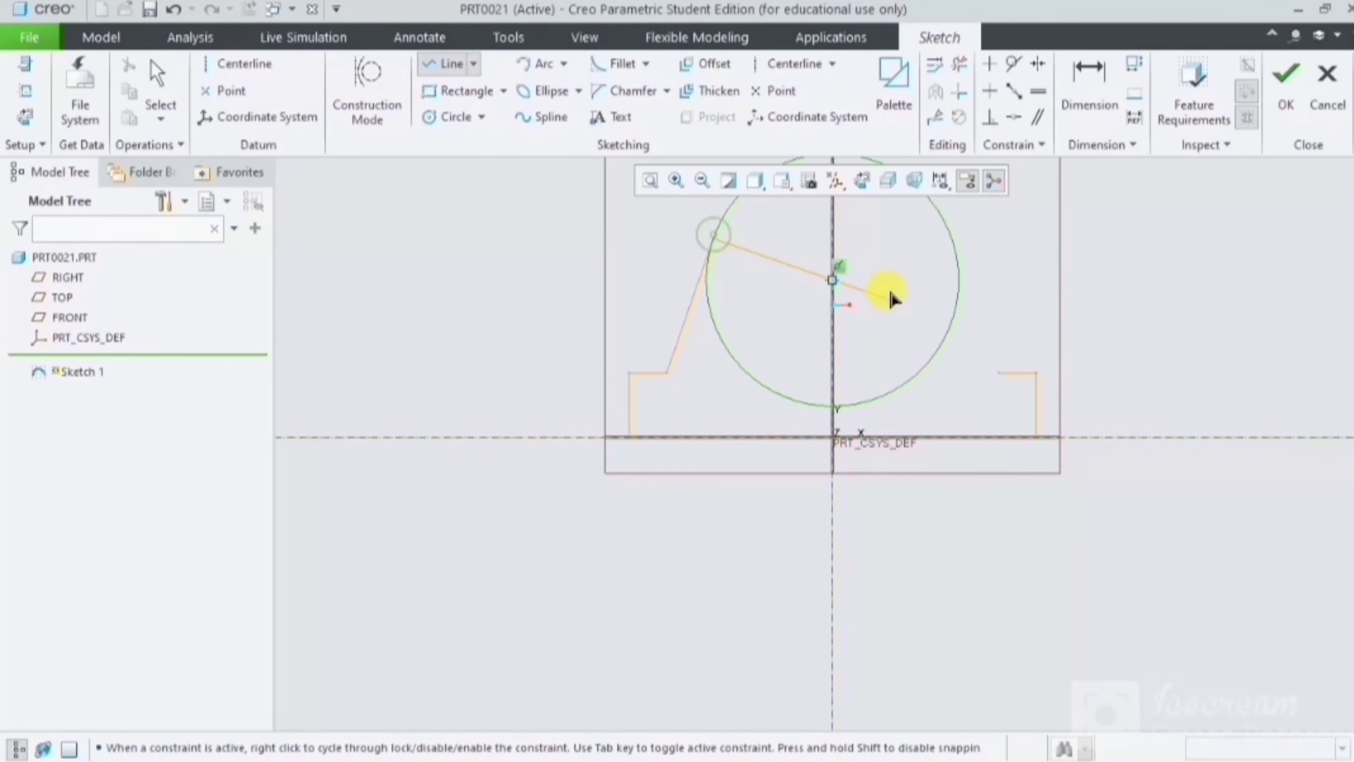
middle_click(891, 291)
left_click(998, 374)
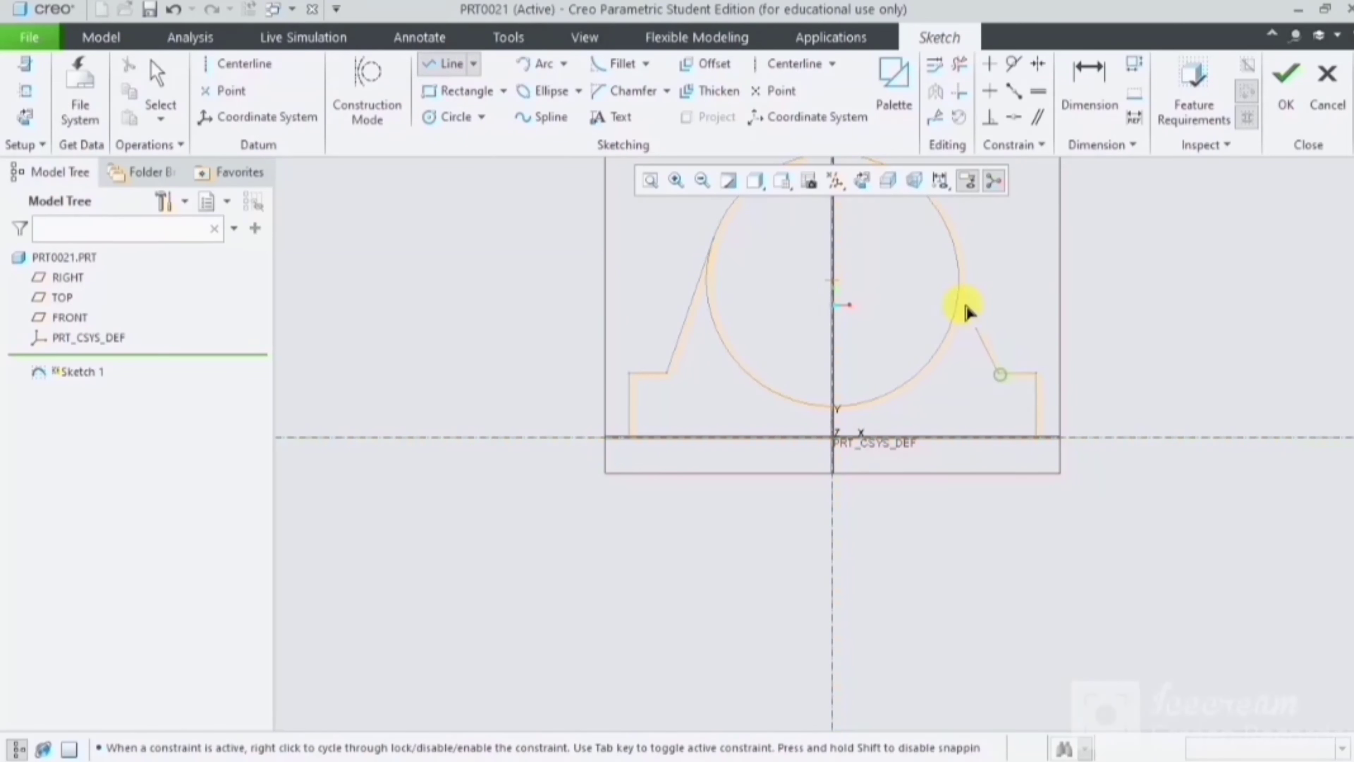
left_click(959, 251)
middle_click(1116, 302)
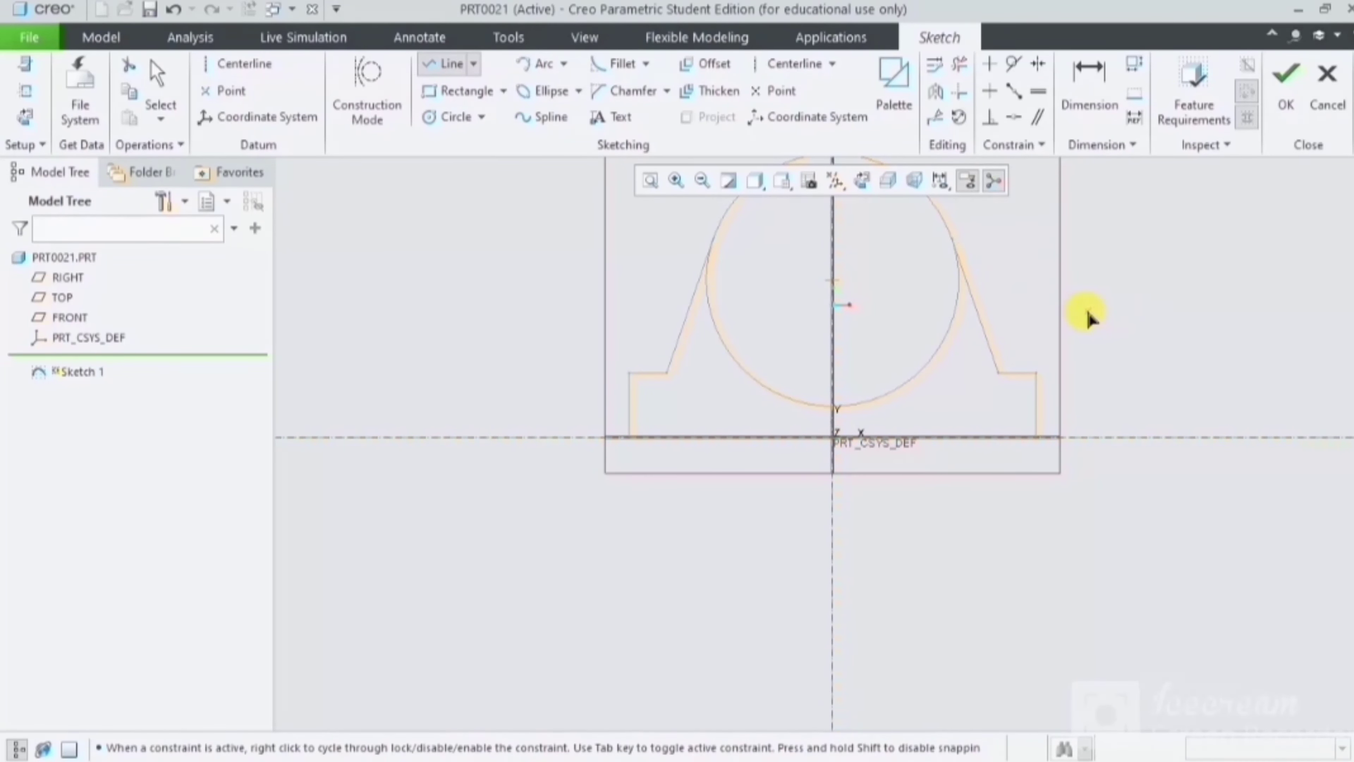
middle_click(1034, 267)
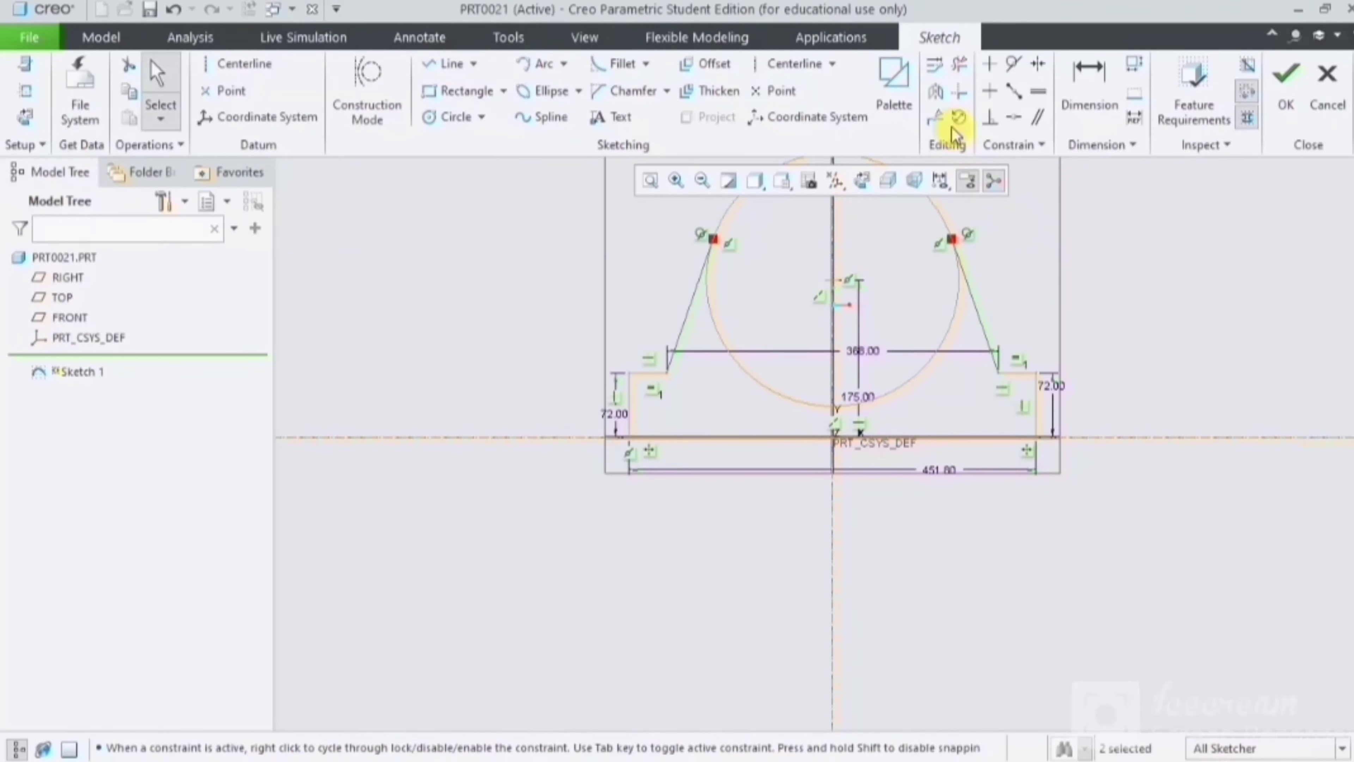
Step: Trim off the circle's lower-left and lower-right arcs and finish Sketch 1
left_click(960, 64)
left_click(742, 386)
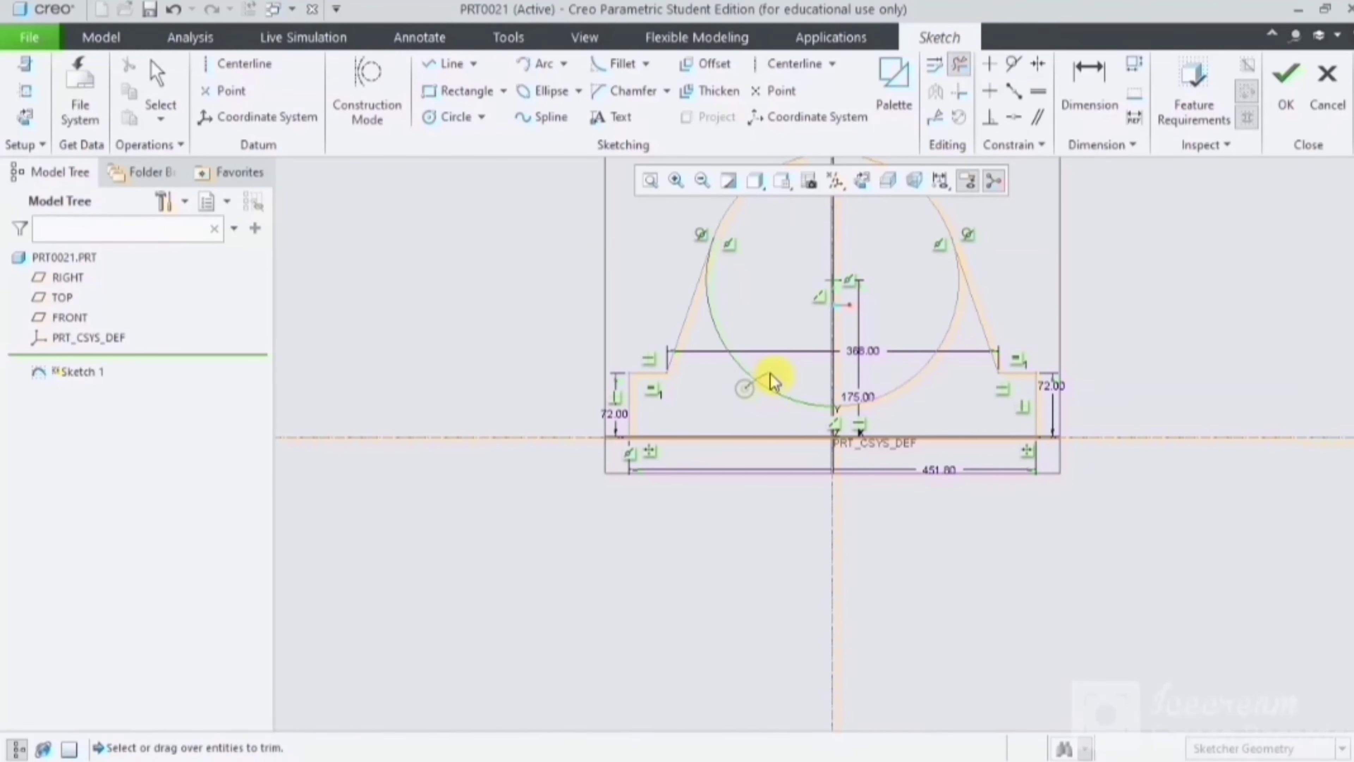
left_click(928, 388)
middle_click(1136, 342)
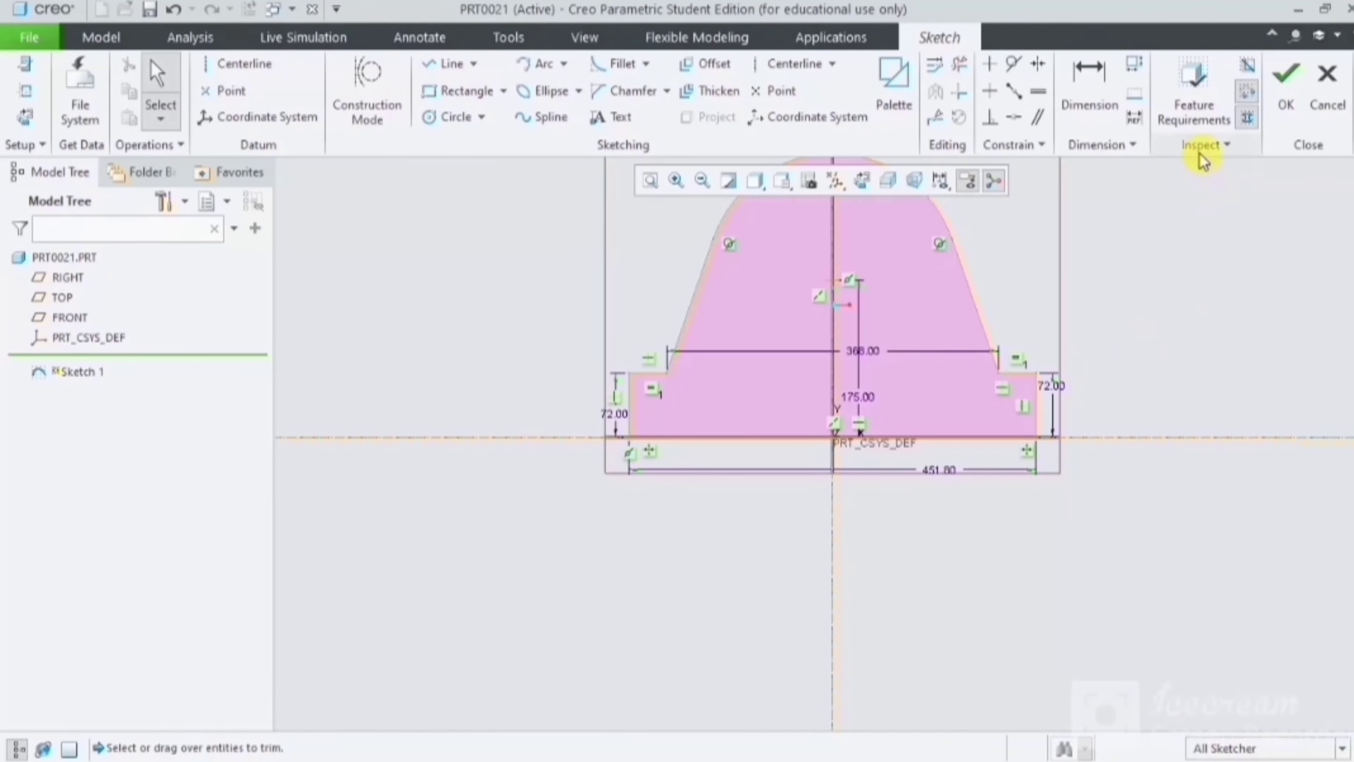
left_click(1285, 107)
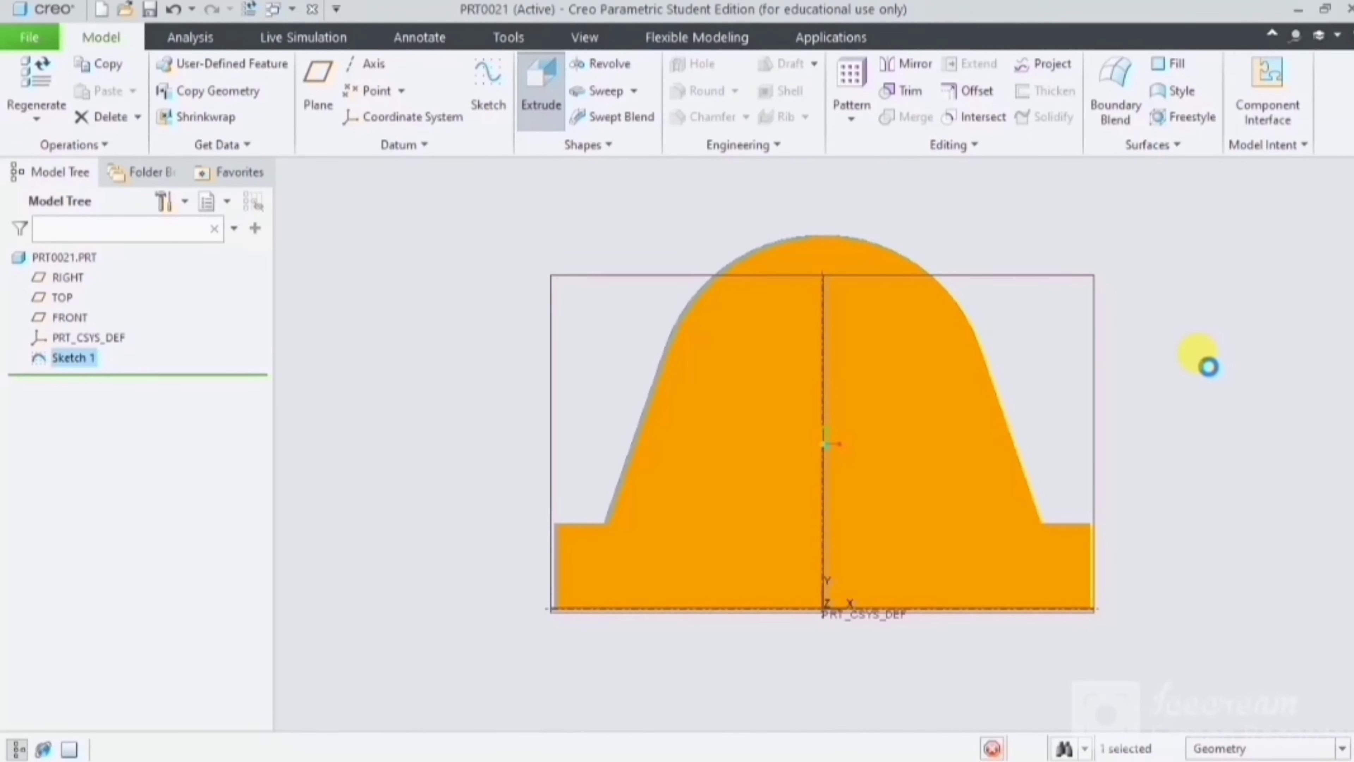
Step: Extrude Sketch 1 symmetrically to 150 depth as a solid, Extrude 1
middle_click_drag(1209, 366, 1126, 392)
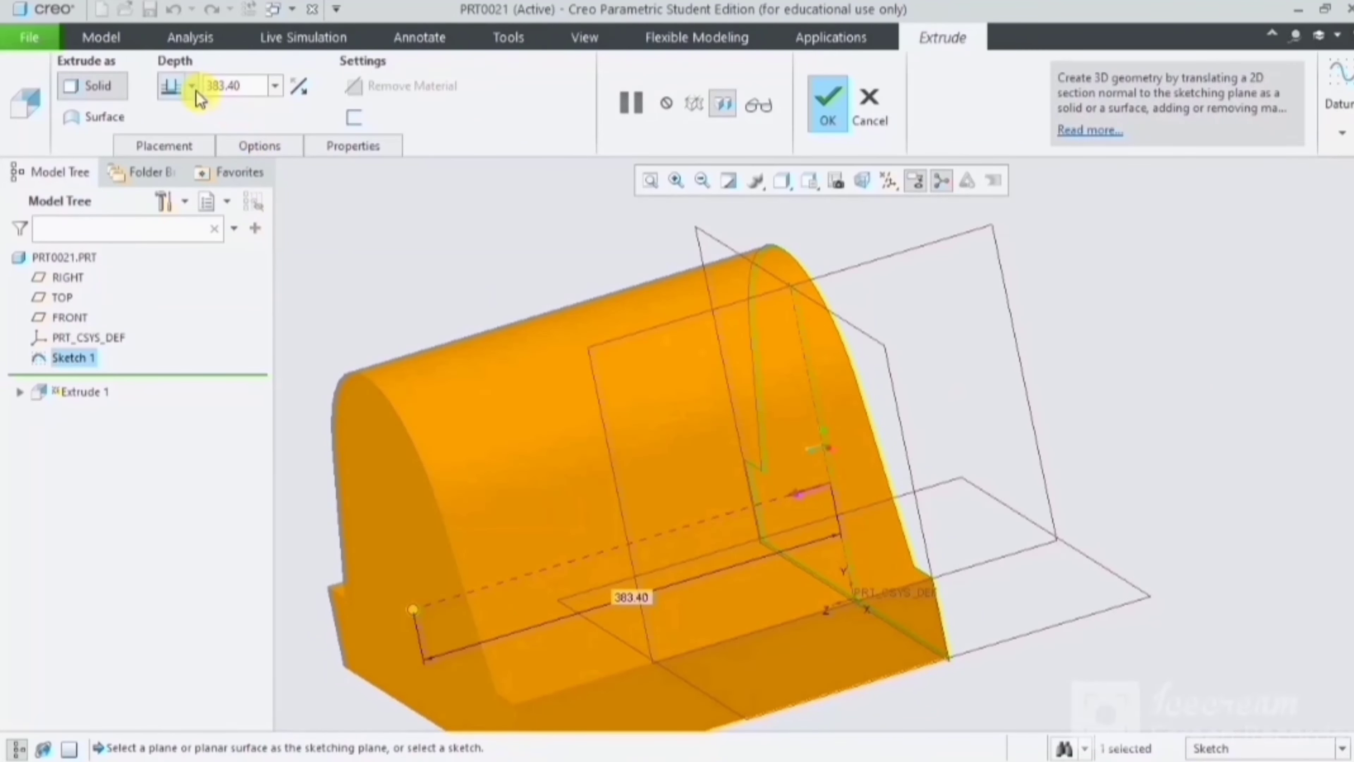
left_click(189, 87)
left_click(171, 143)
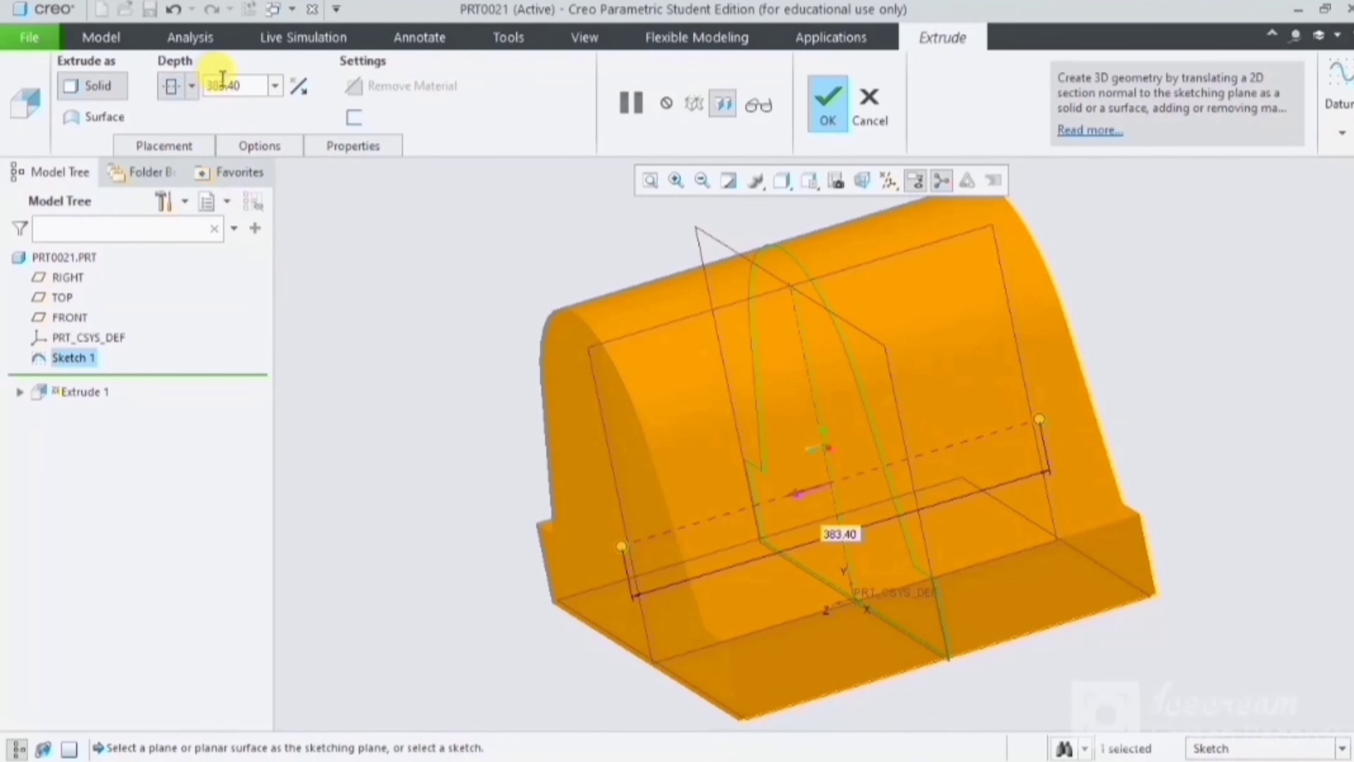
left_click(233, 87)
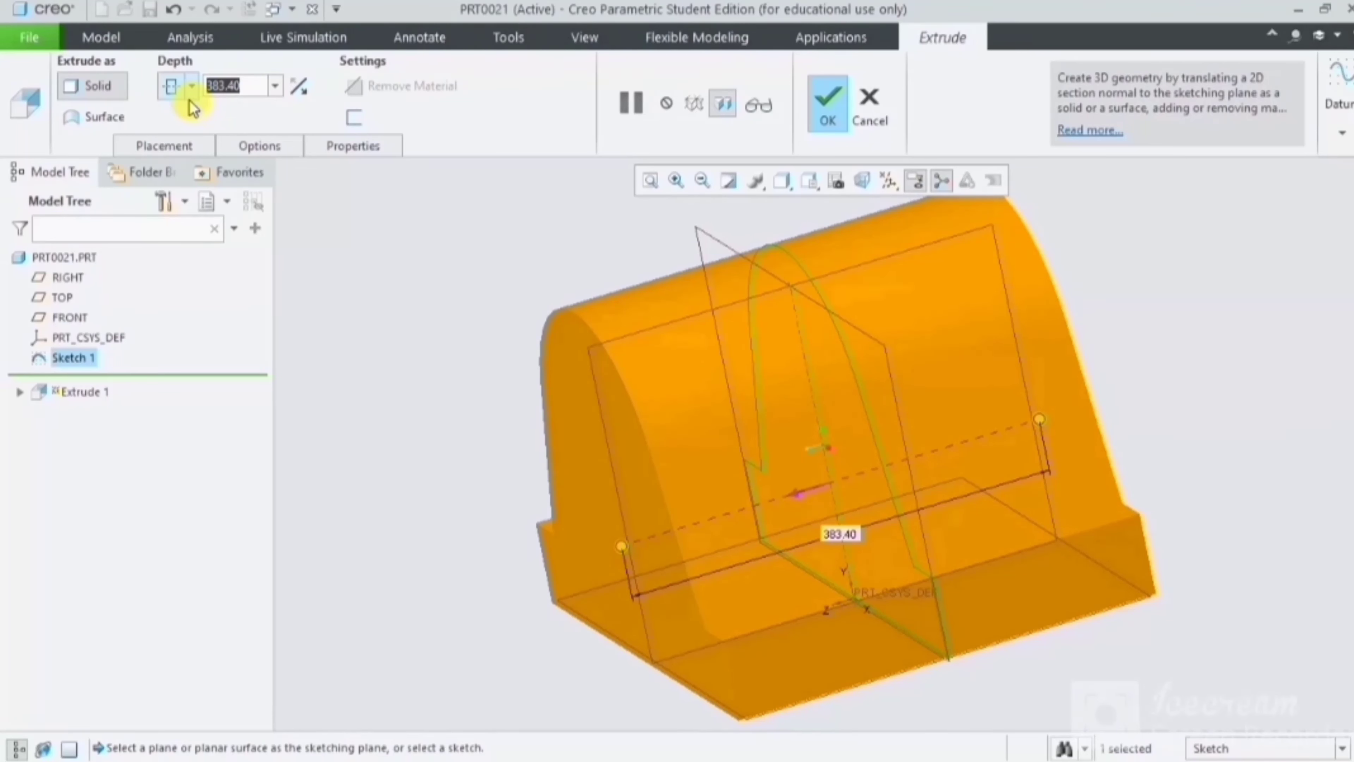
type("150")
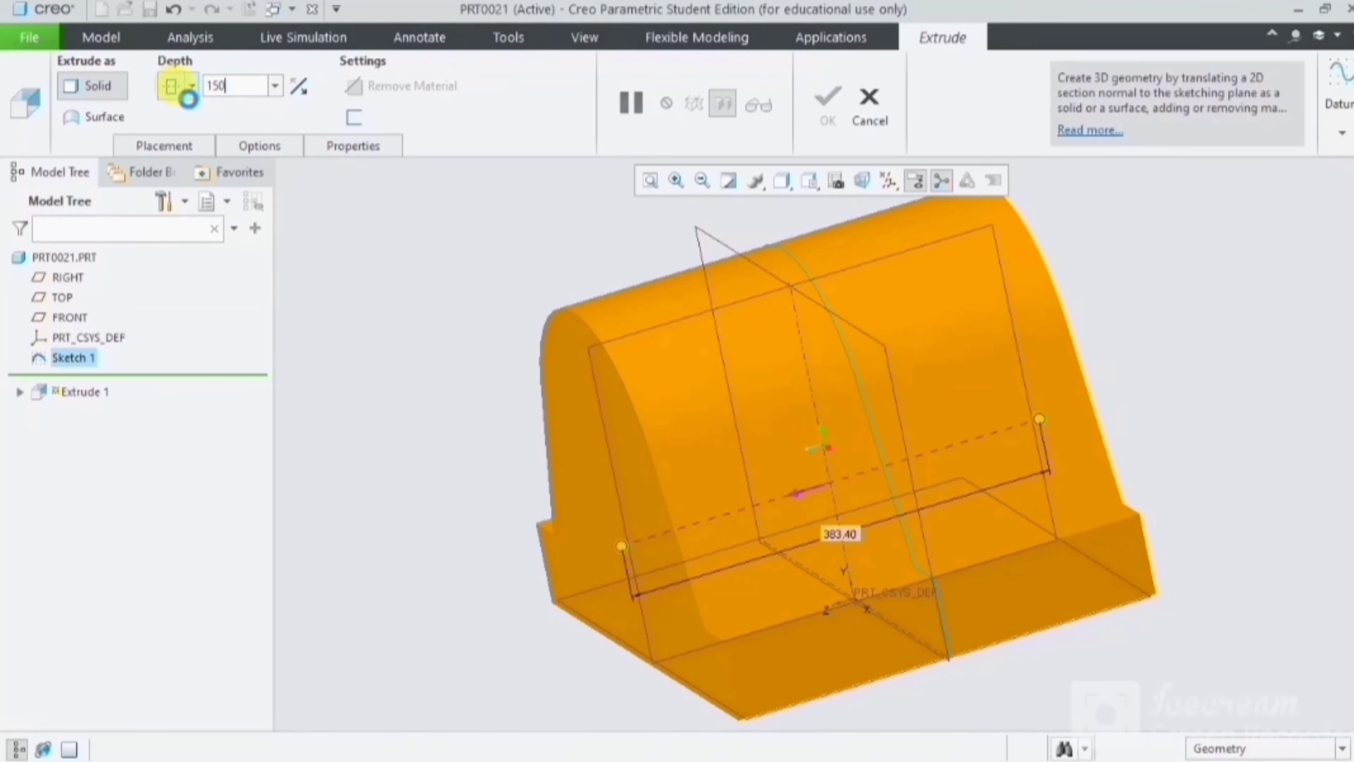
key("Return")
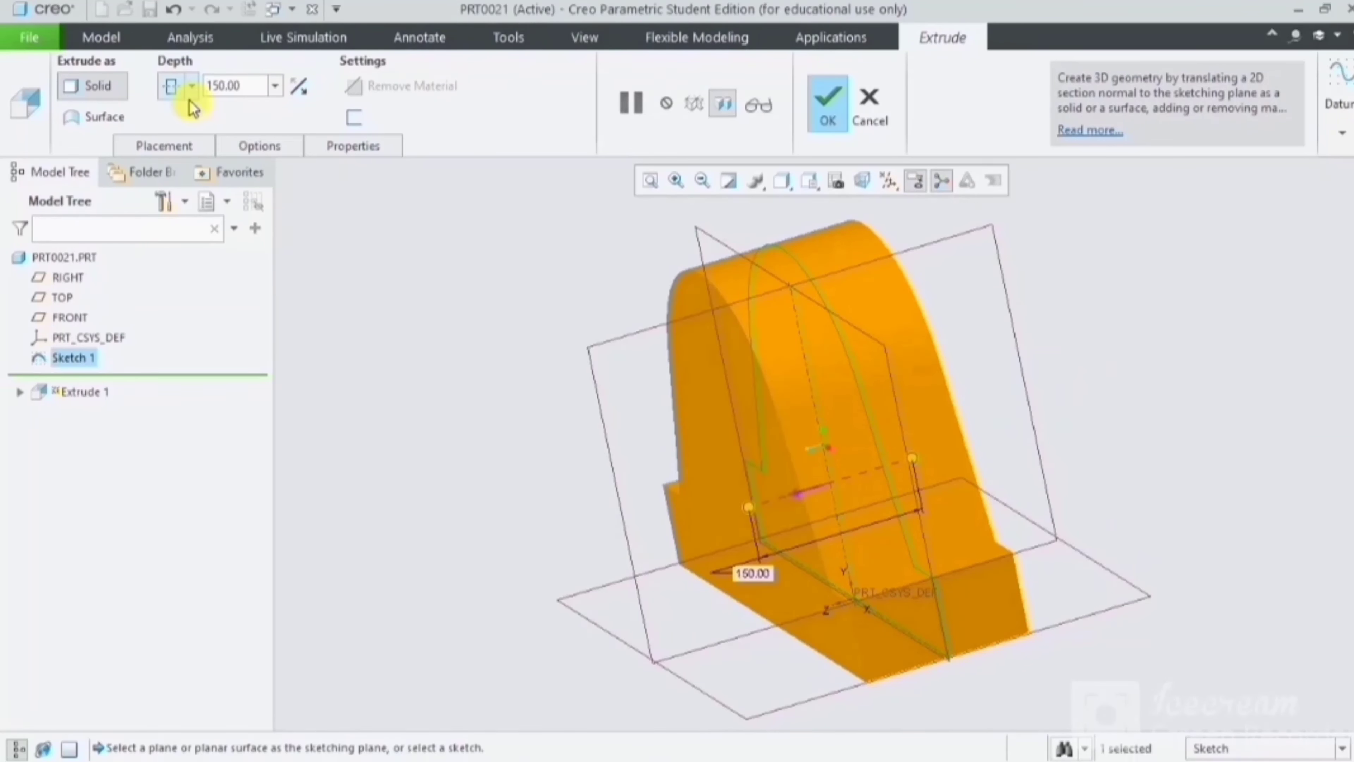
left_click(826, 115)
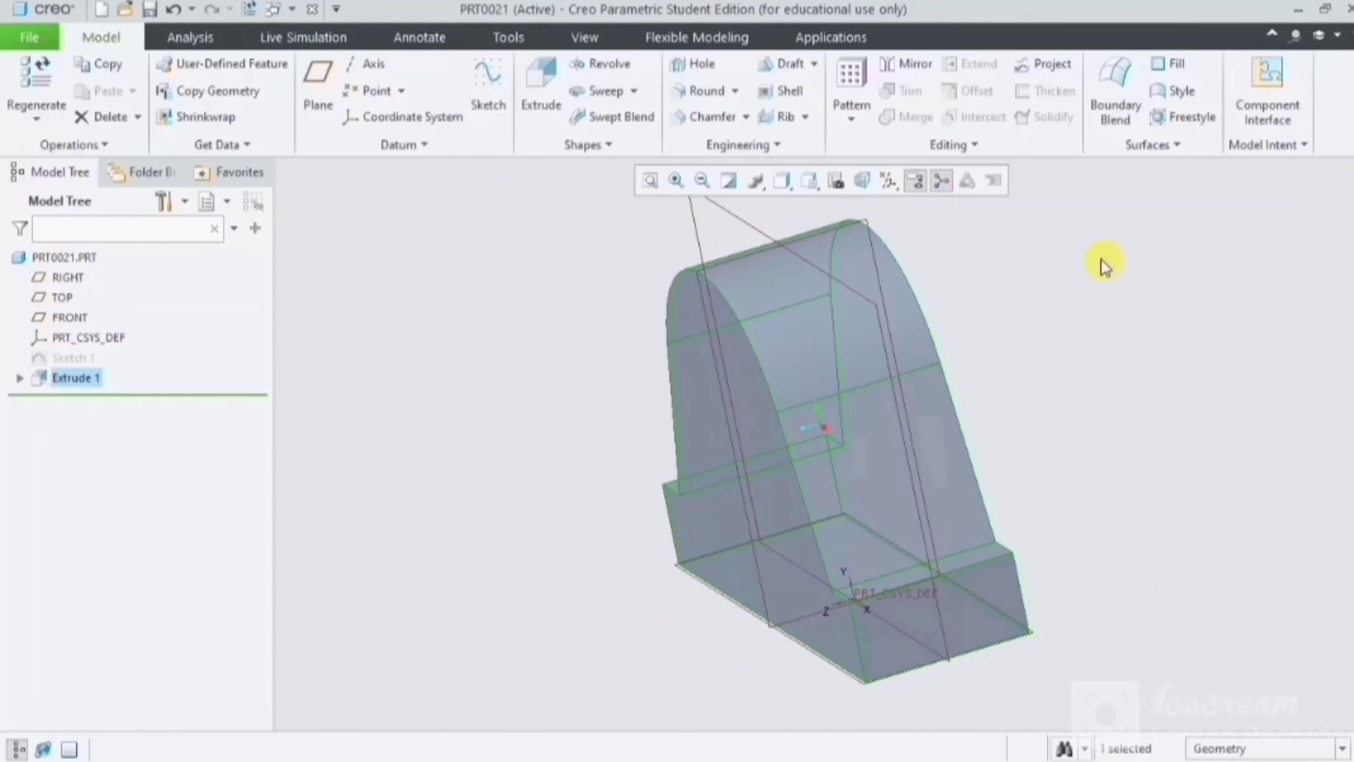
Step: Start a new sketch on the FRONT datum plane
middle_click_drag(1100, 263, 856, 427)
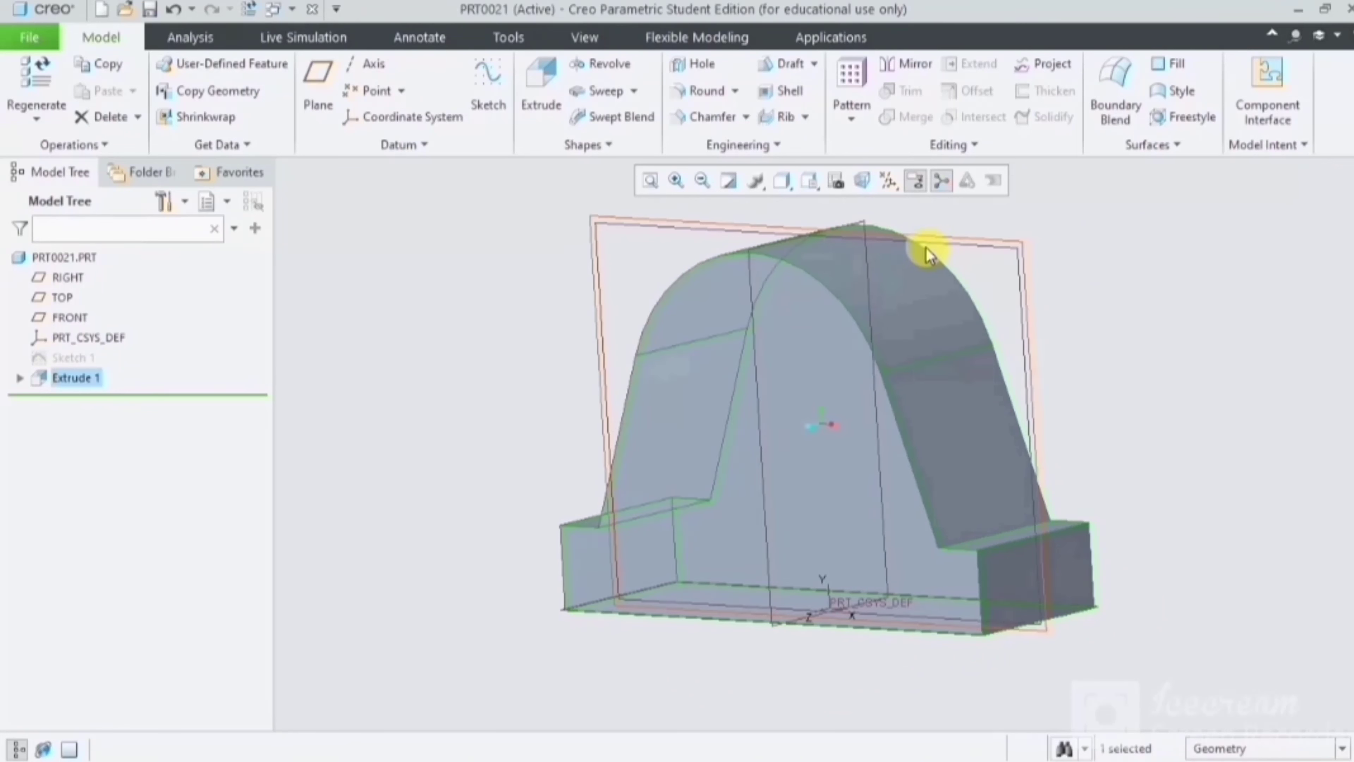
left_click(935, 244)
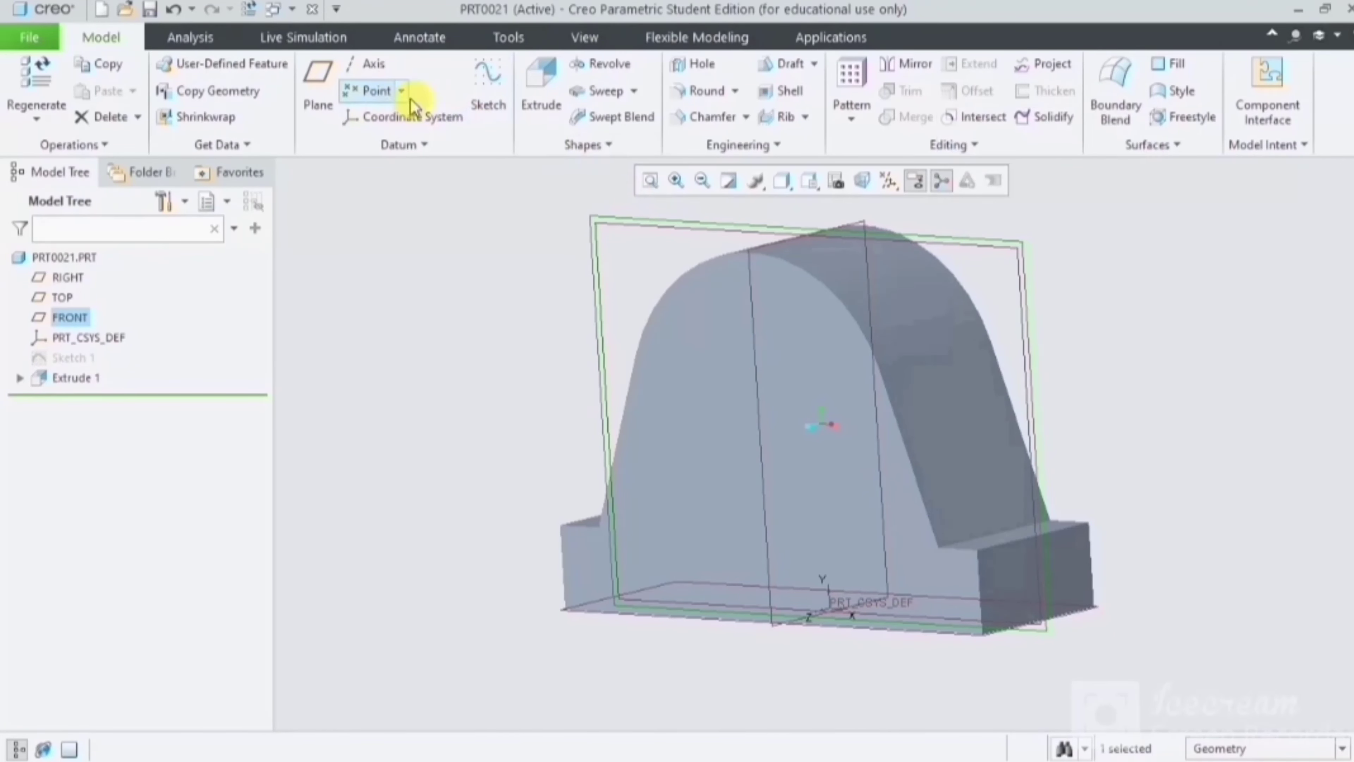
left_click(487, 85)
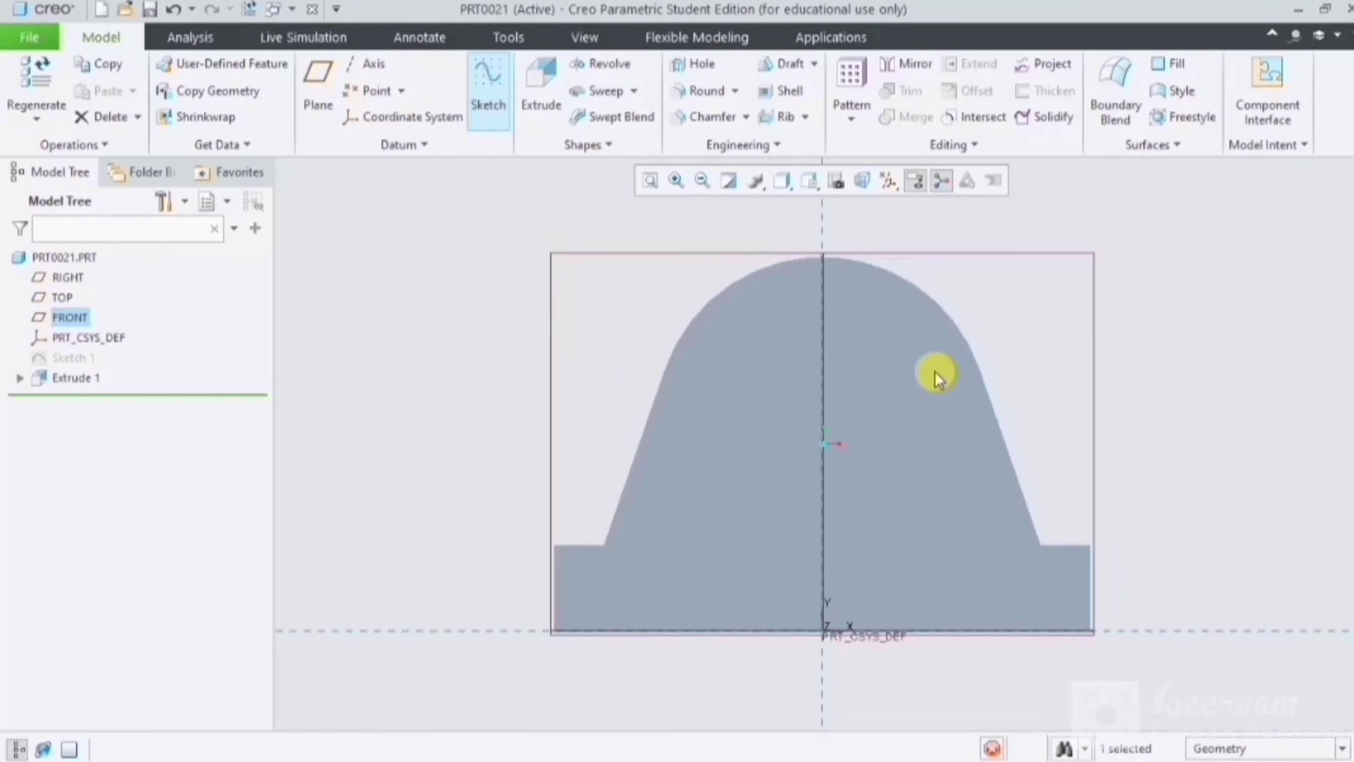
left_click(431, 119)
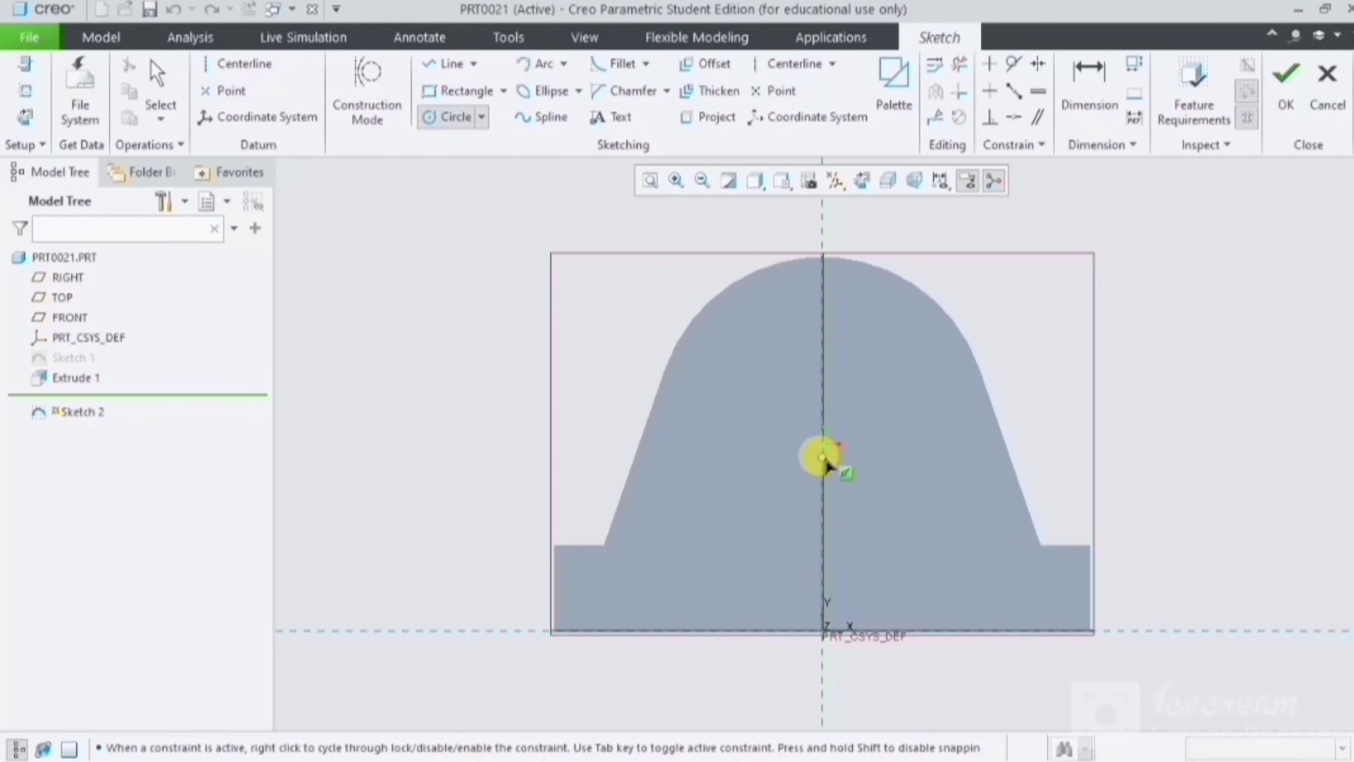
middle_click(1023, 354)
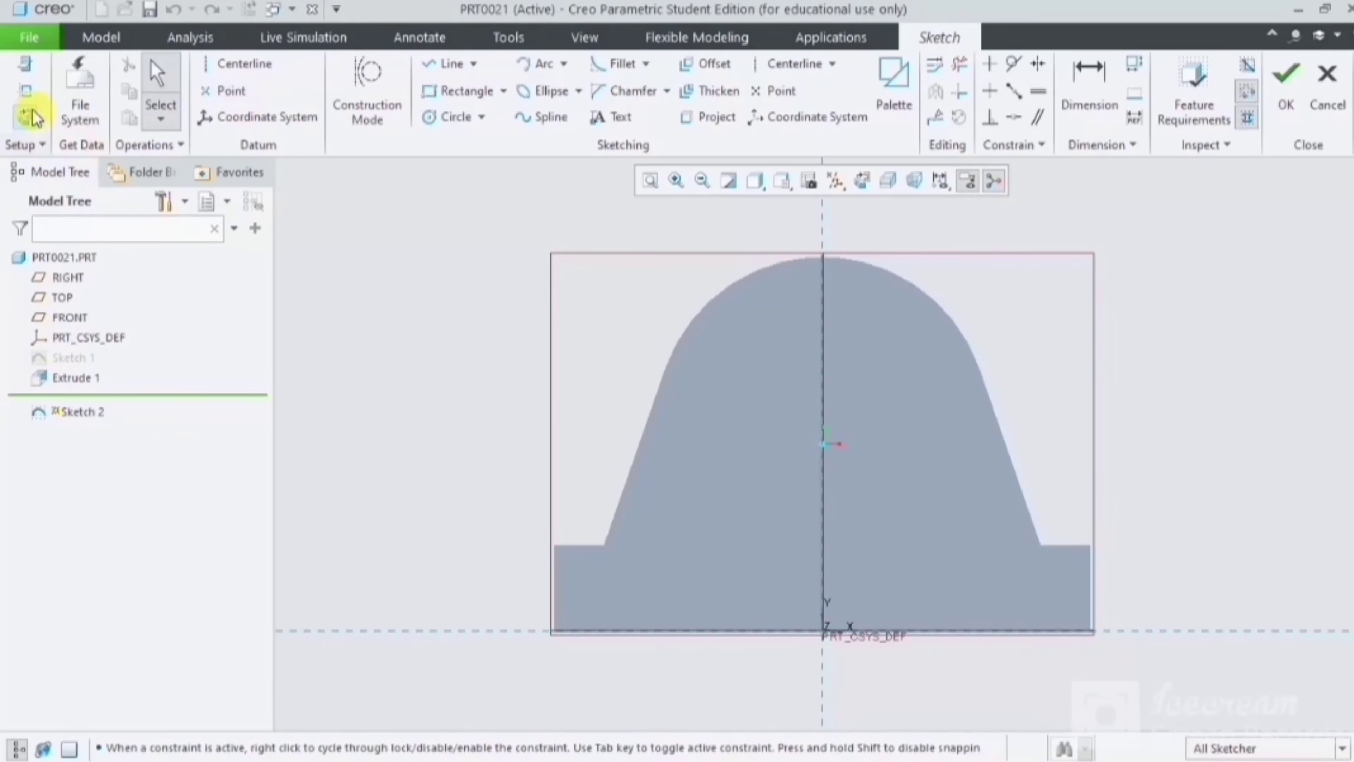
Step: Add the block's rounded top edge as a sketch reference
left_click(25, 91)
left_click(839, 266)
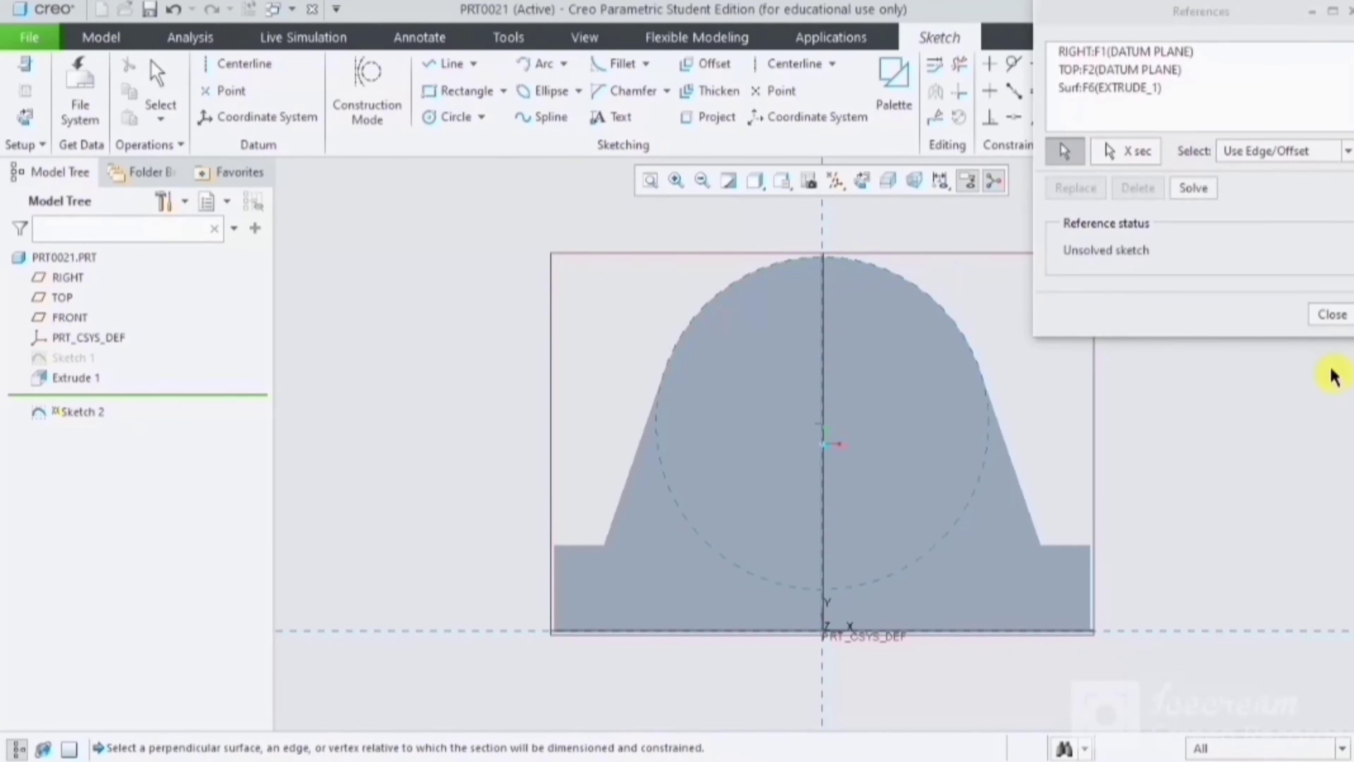
left_click(1331, 314)
left_click(451, 116)
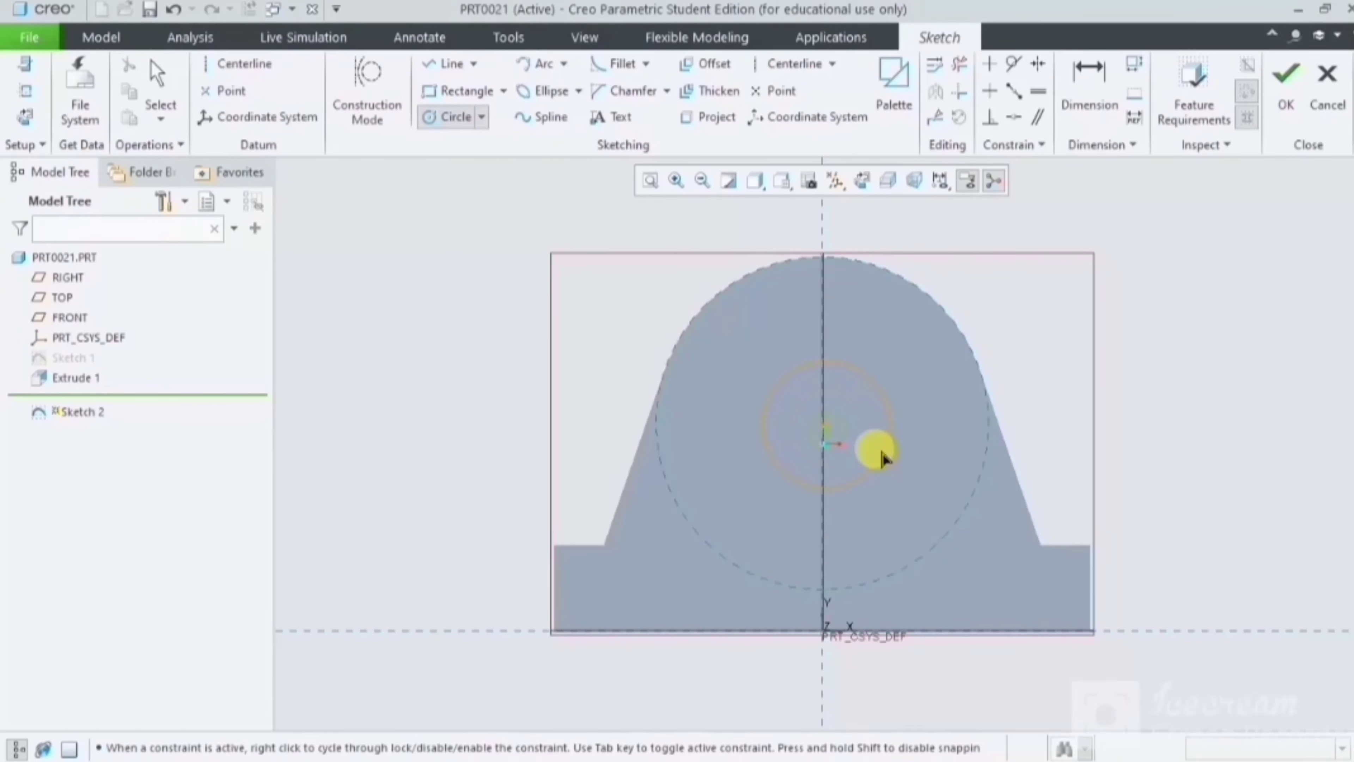
middle_click(843, 433)
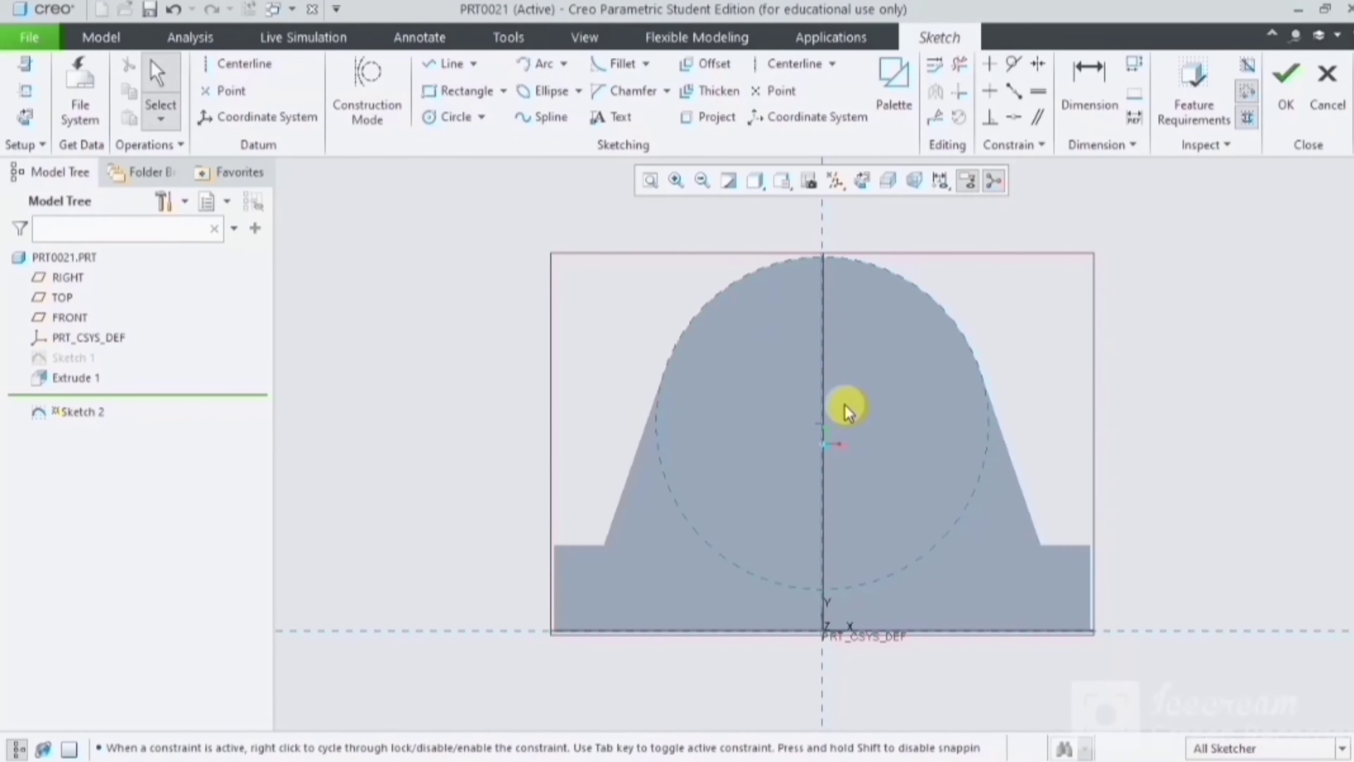
Step: Draw a circle on the arc centre, set its diameter to 192, and finish
left_click(445, 120)
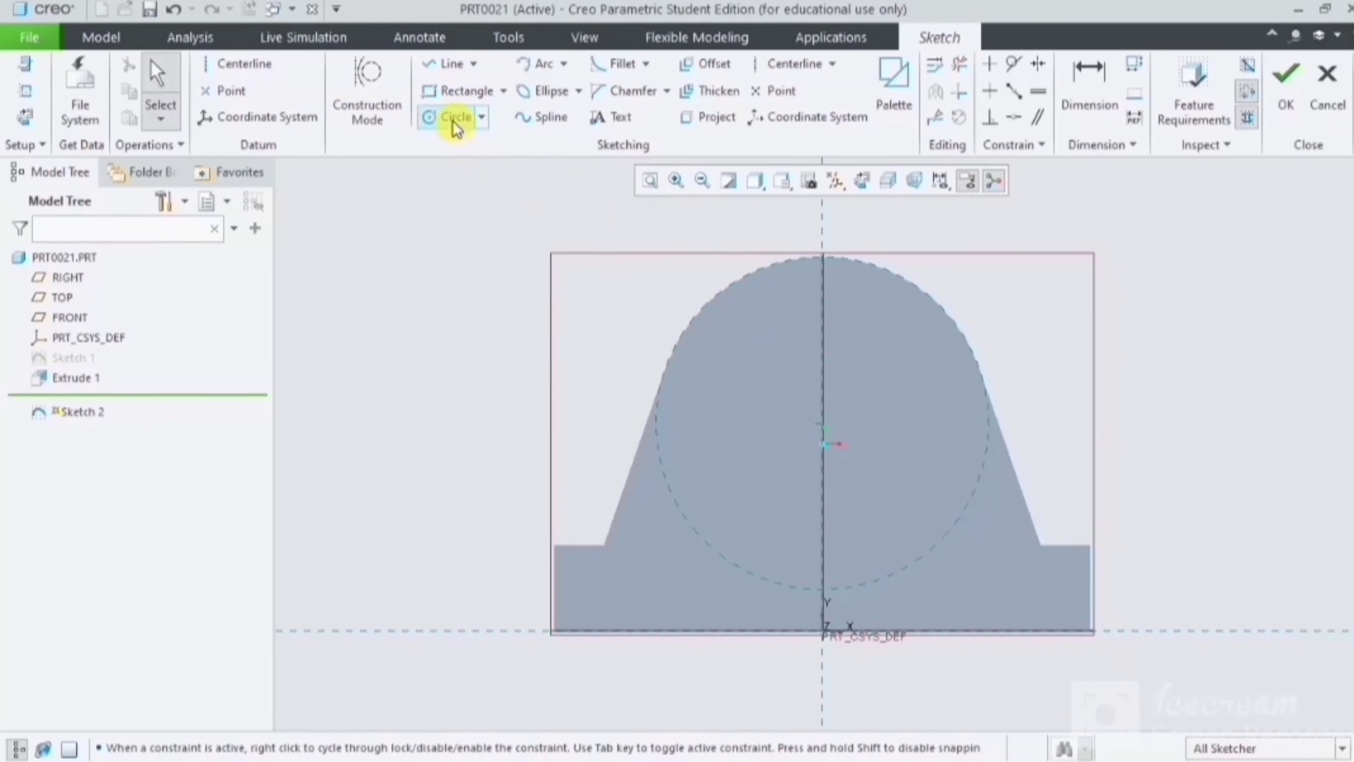
left_click(456, 119)
left_click(822, 424)
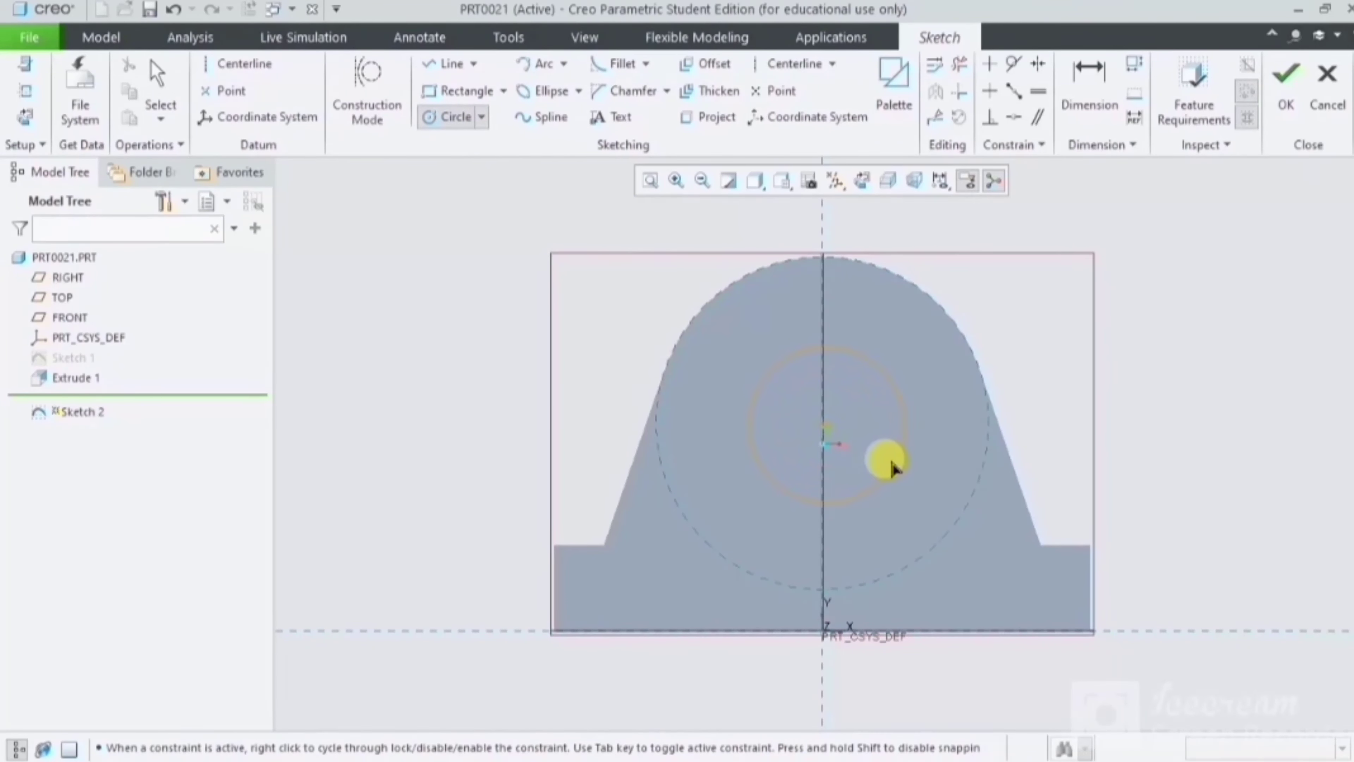
left_click(887, 465)
middle_click(874, 440)
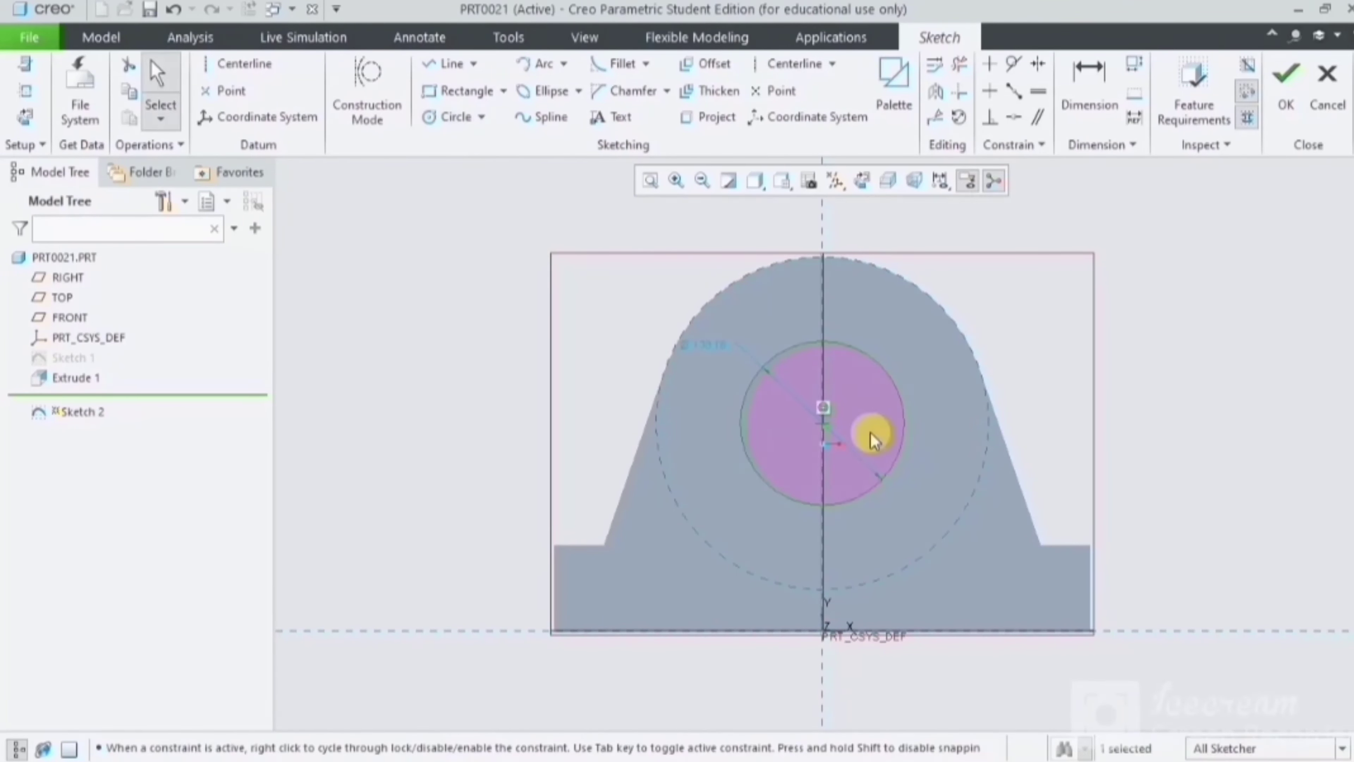
double_click(704, 349)
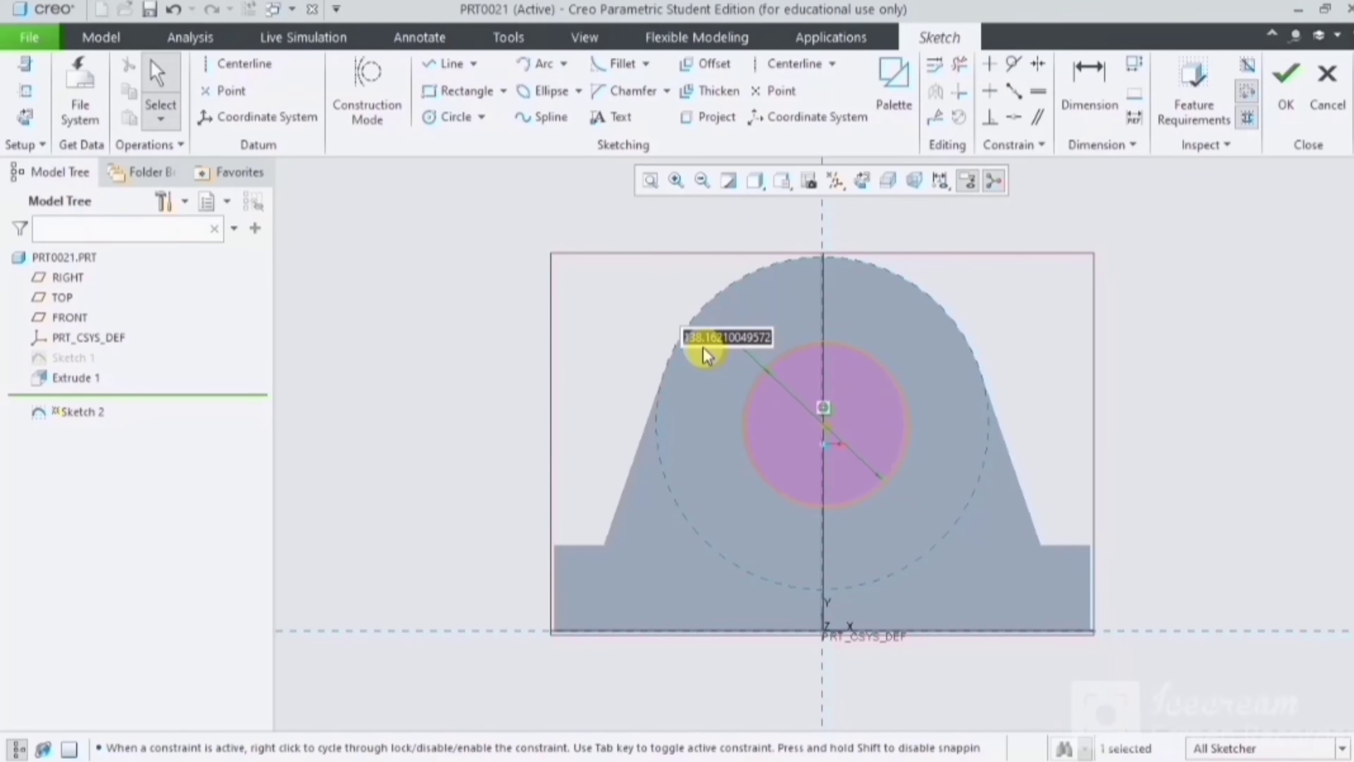
type("1")
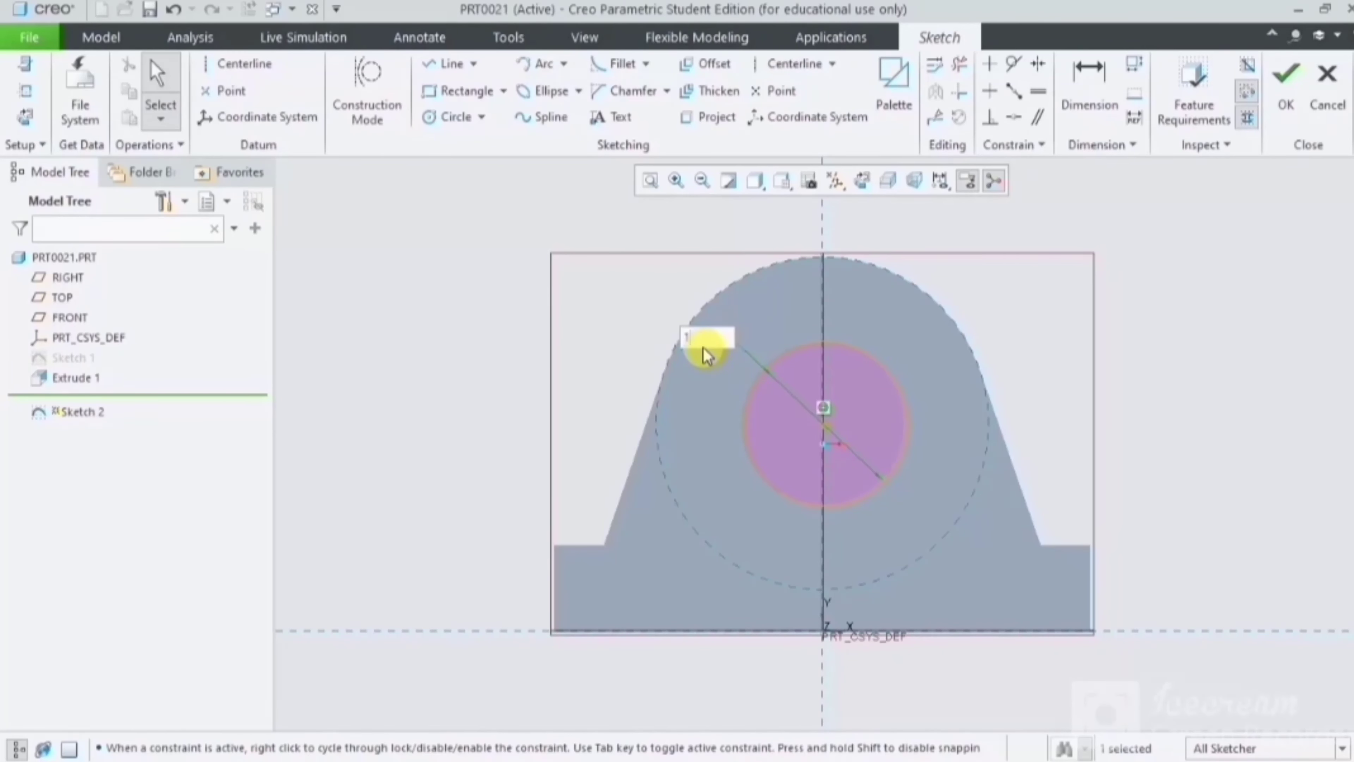
type("92")
key("Return")
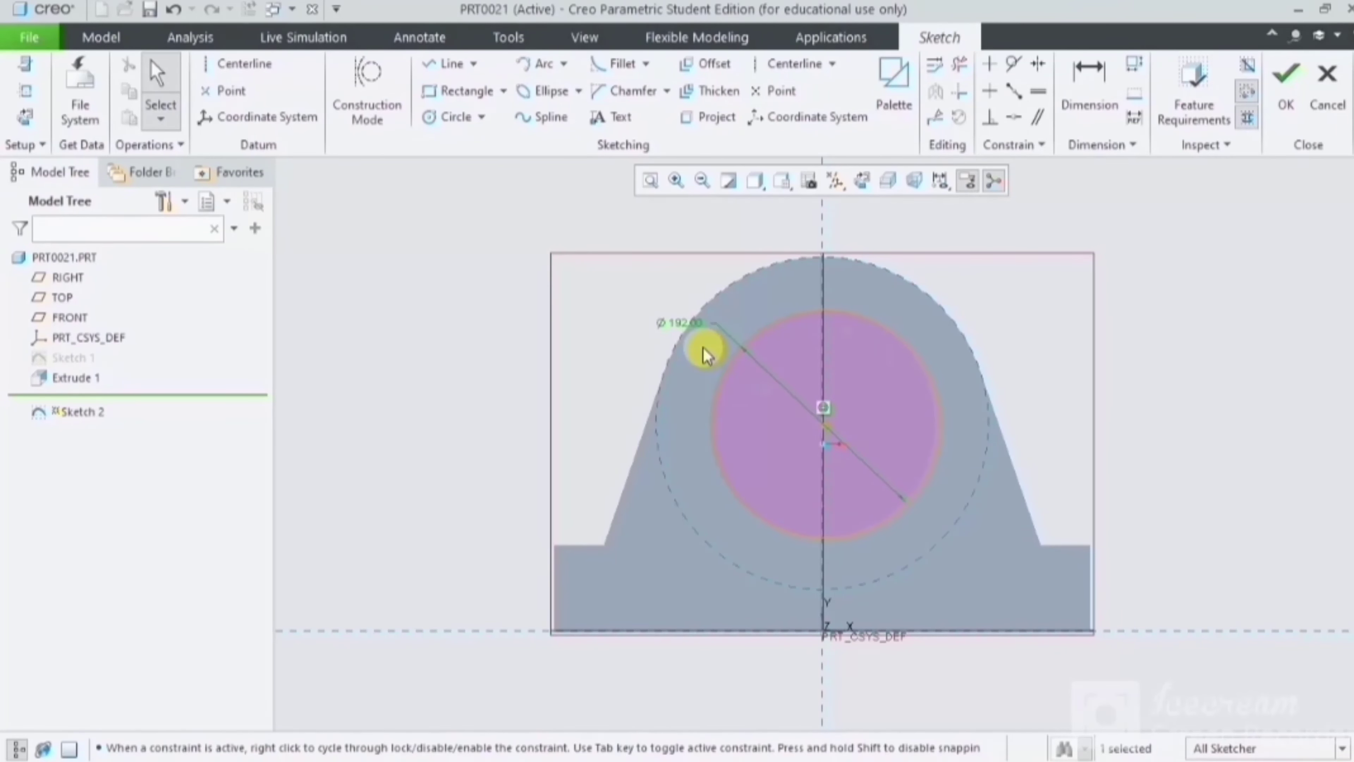
middle_click(907, 469)
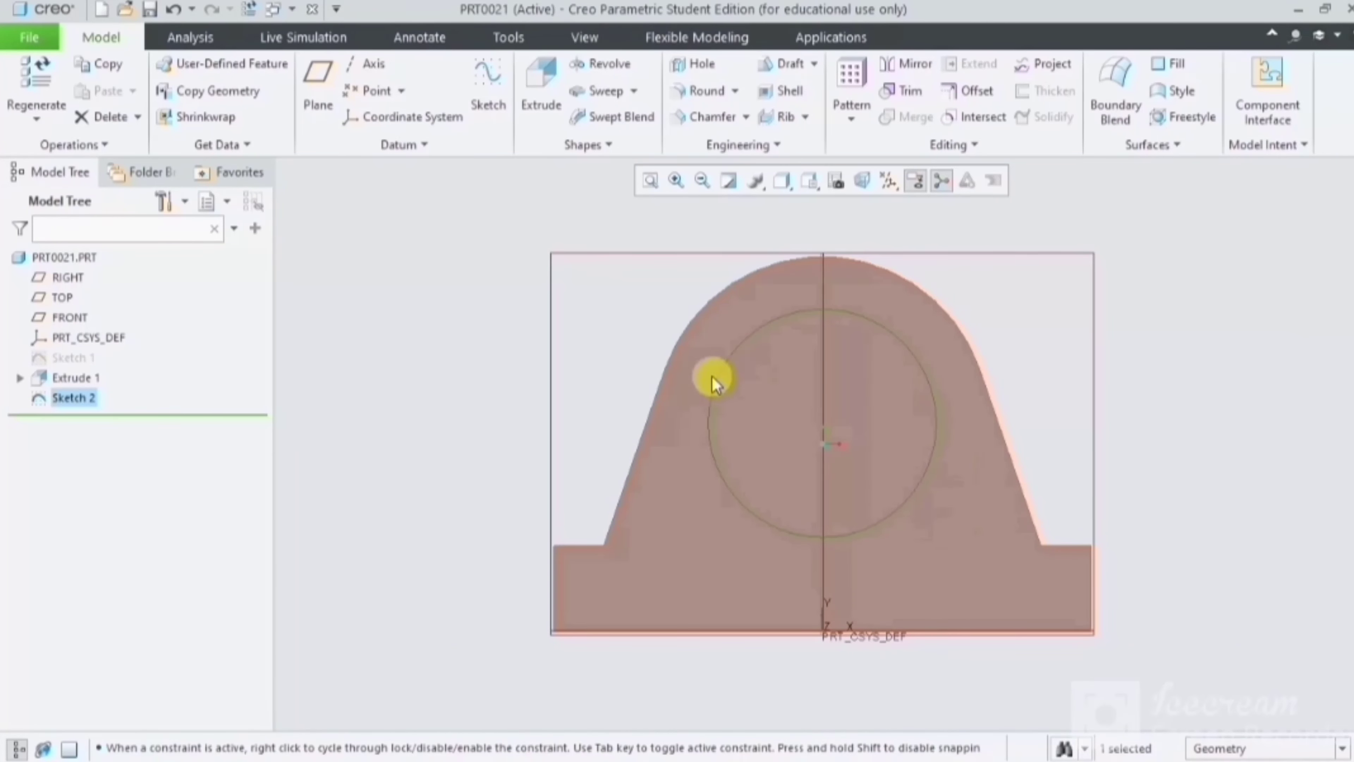
Step: Extrude the Ø192 circle symmetrically 193.60 deep as added material, Extrude 2
left_click(535, 99)
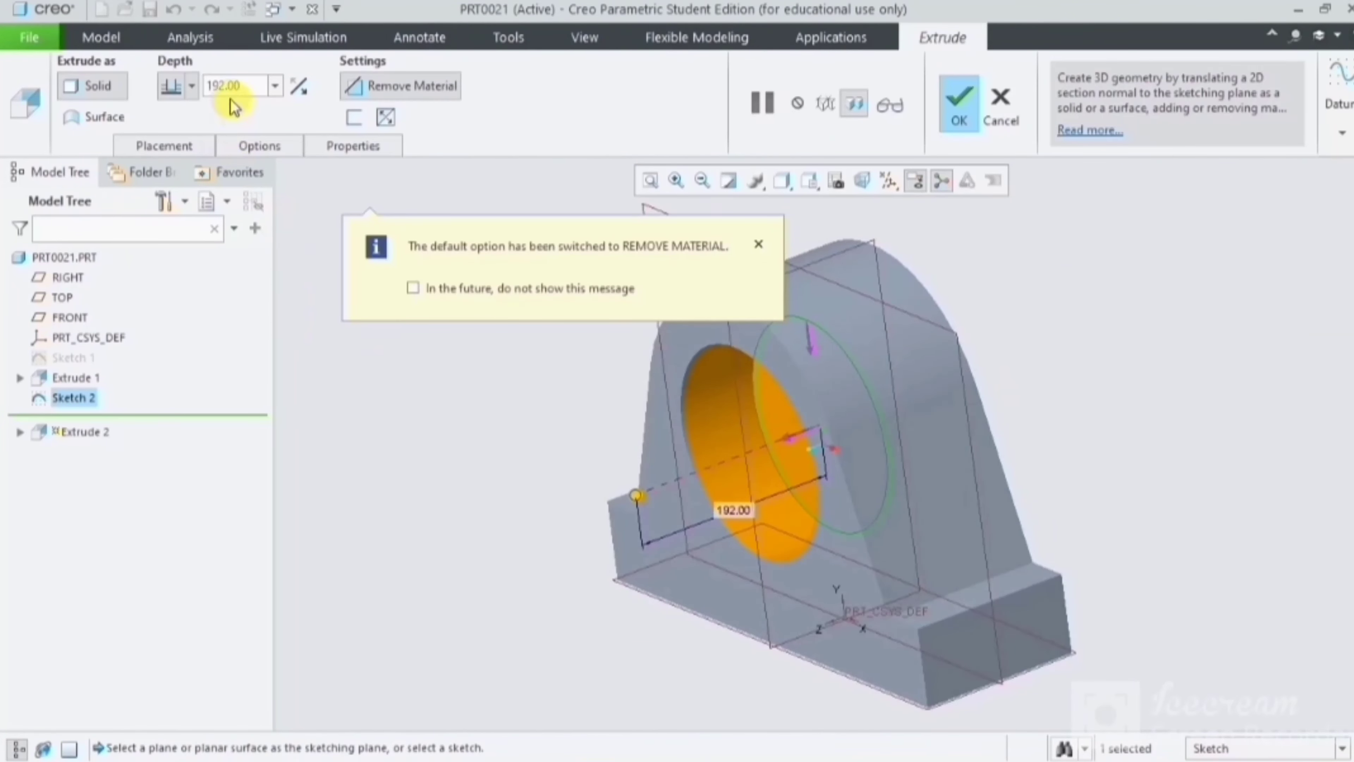
left_click(193, 88)
left_click(178, 144)
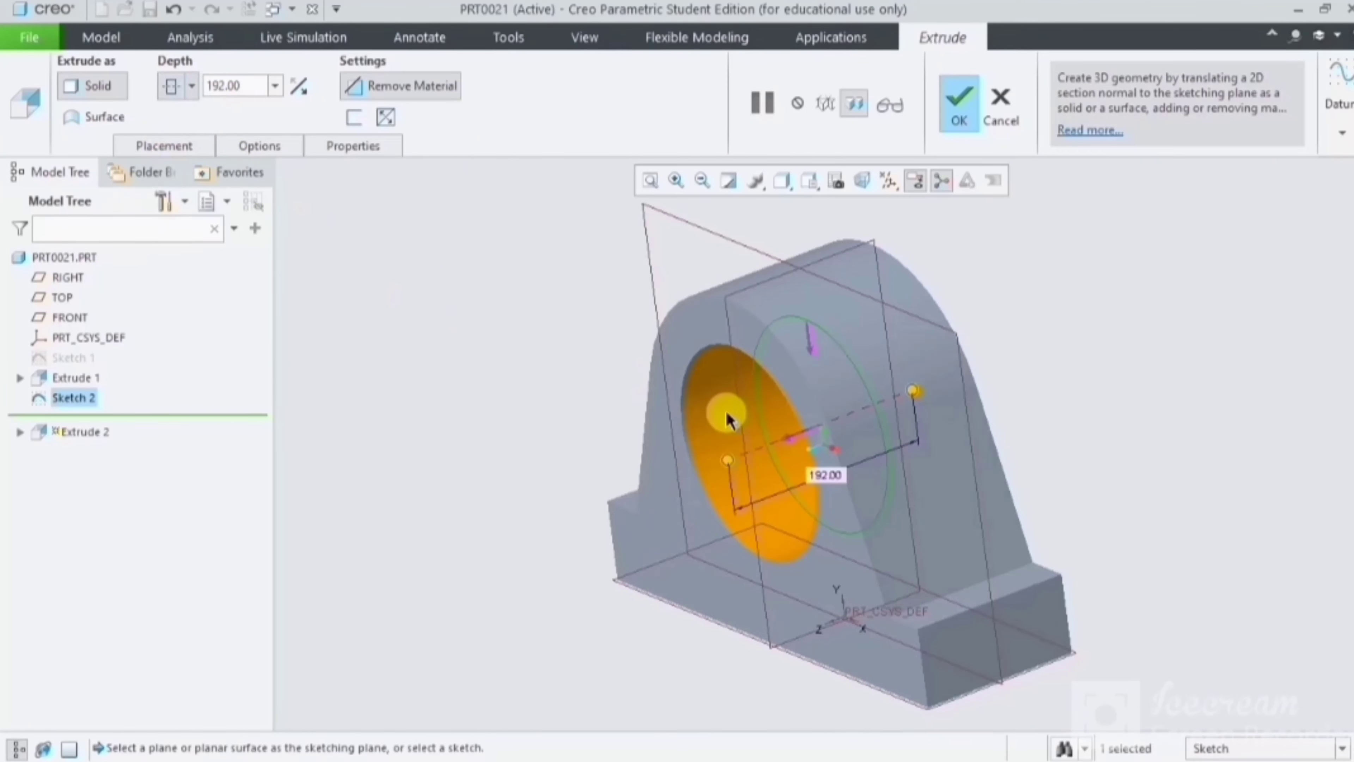
double_click(251, 85)
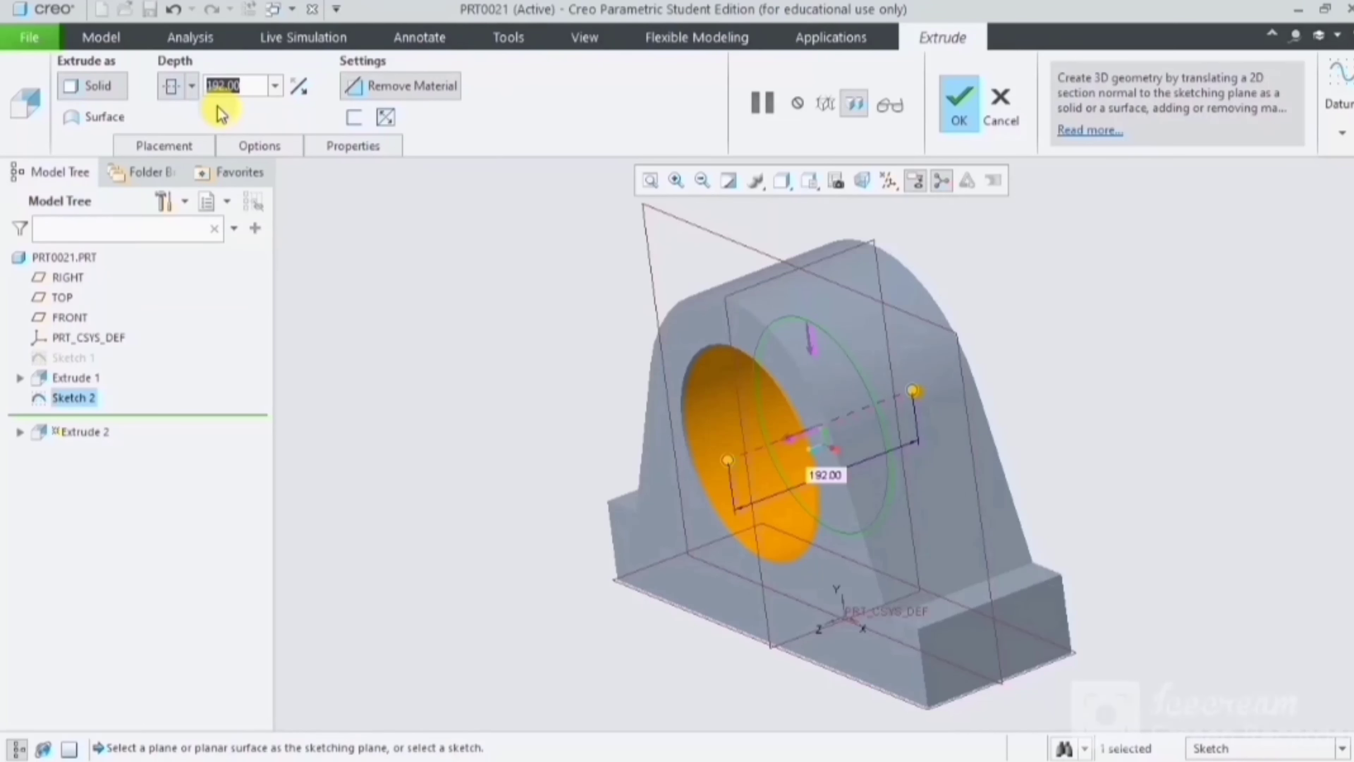
type("1")
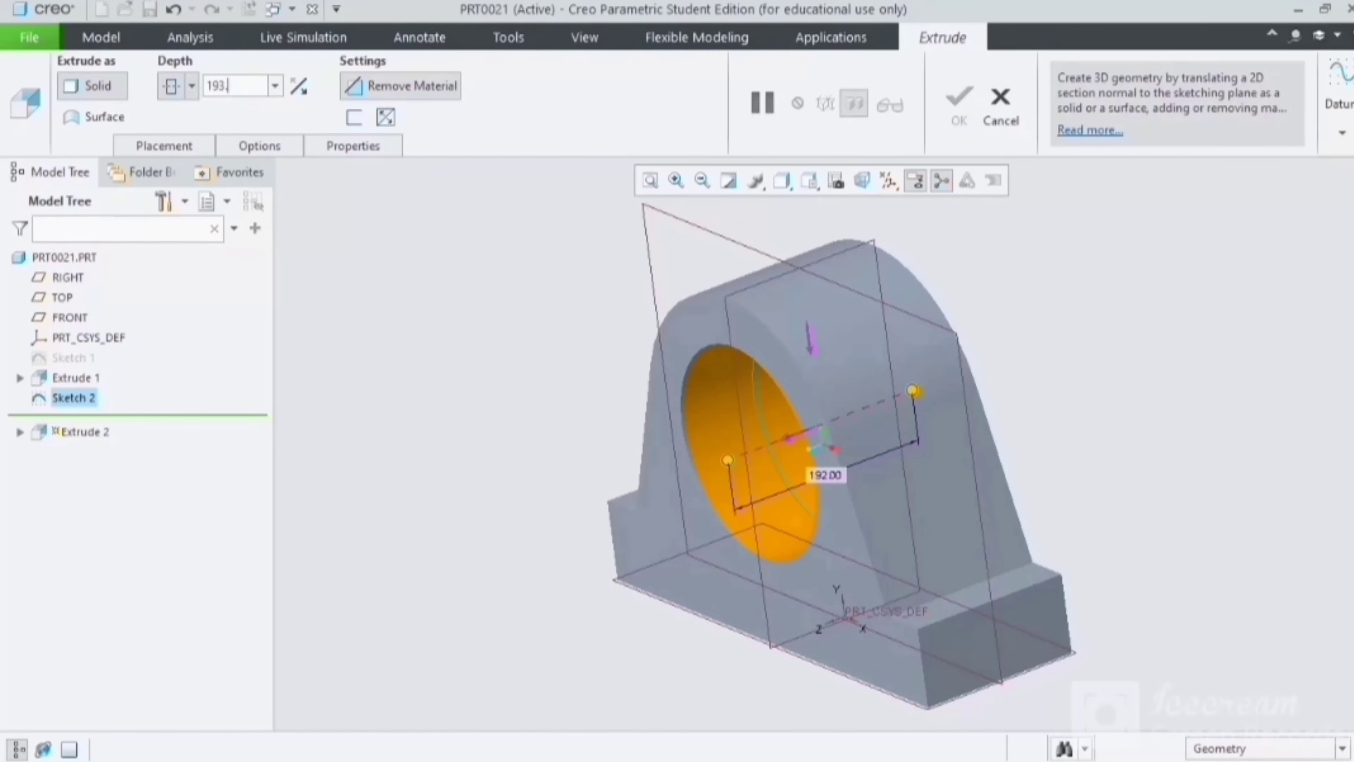
key("Return")
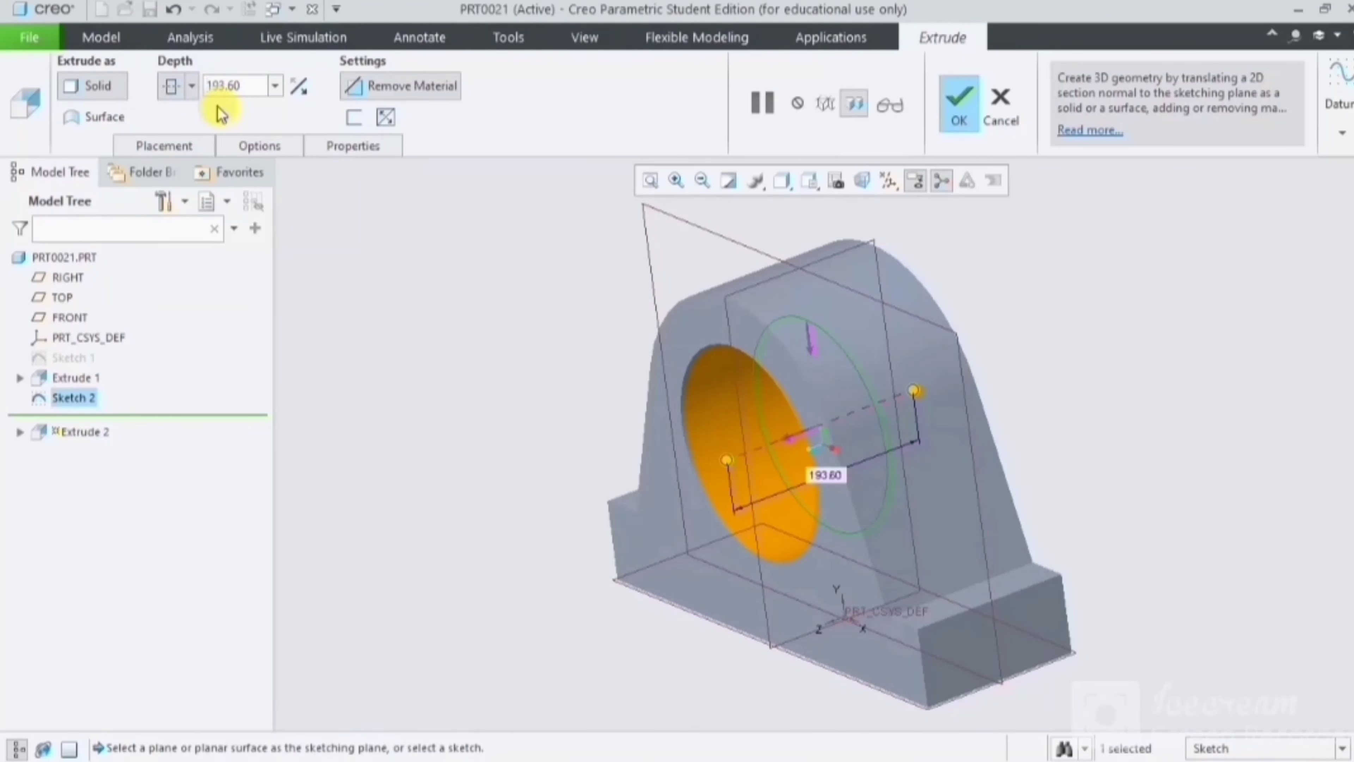
mouse_move(1012, 330)
middle_mouse_down()
mouse_move(977, 315)
mouse_move(981, 350)
middle_mouse_up()
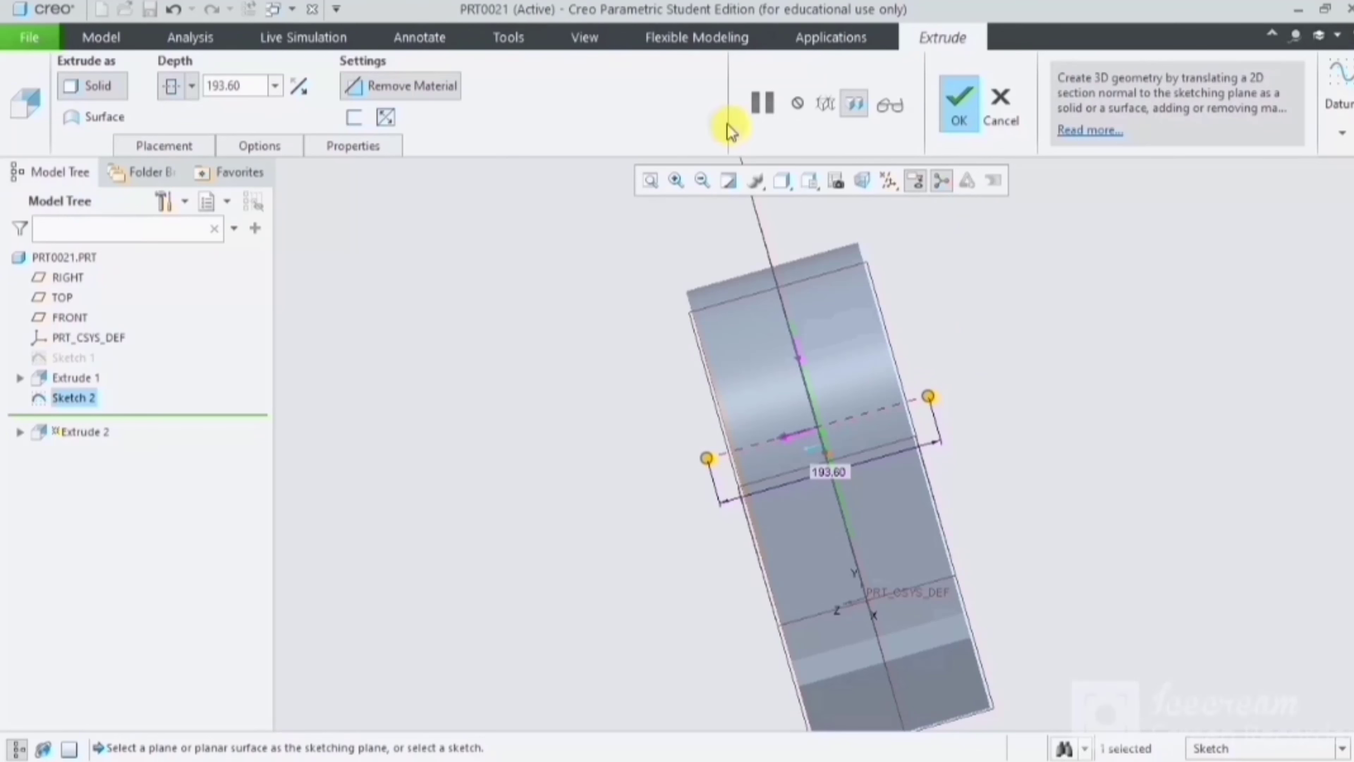
left_click(386, 87)
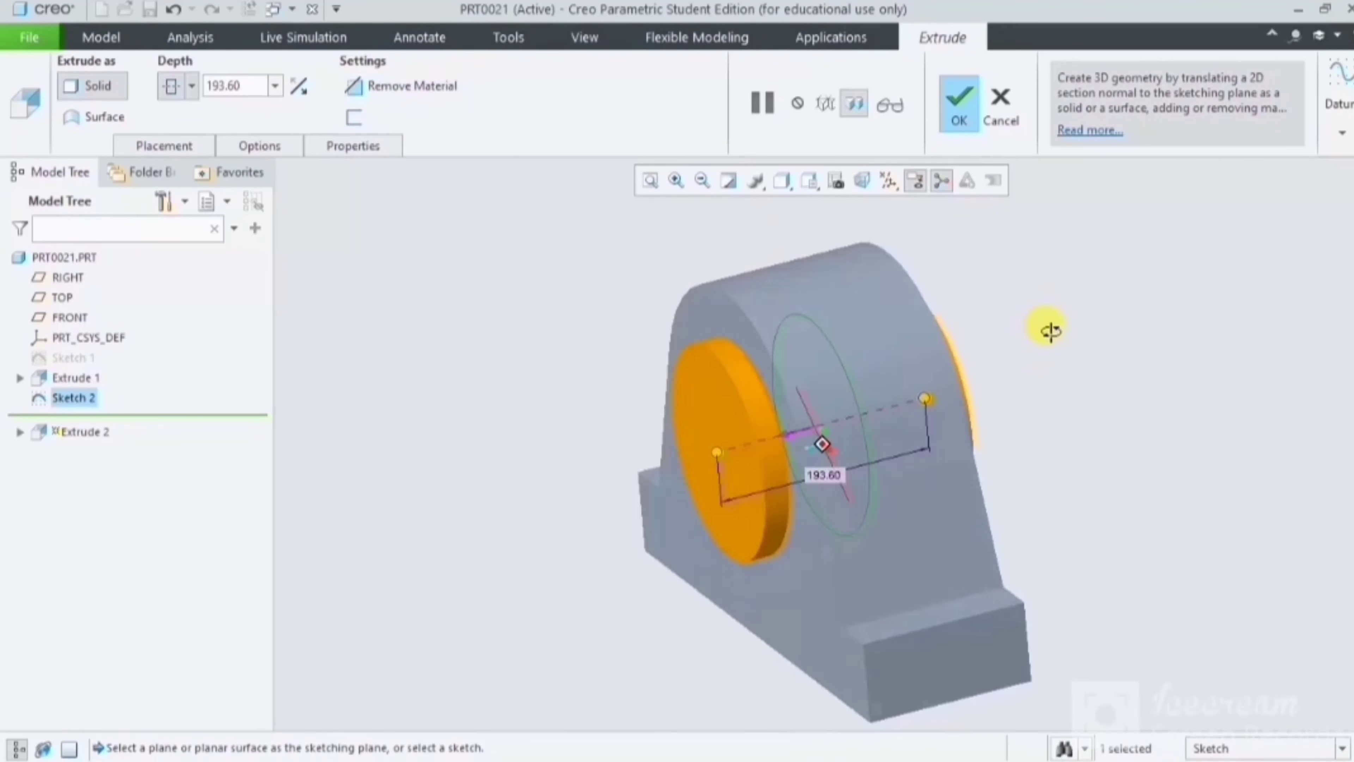
key("ctrl+z")
left_click(958, 126)
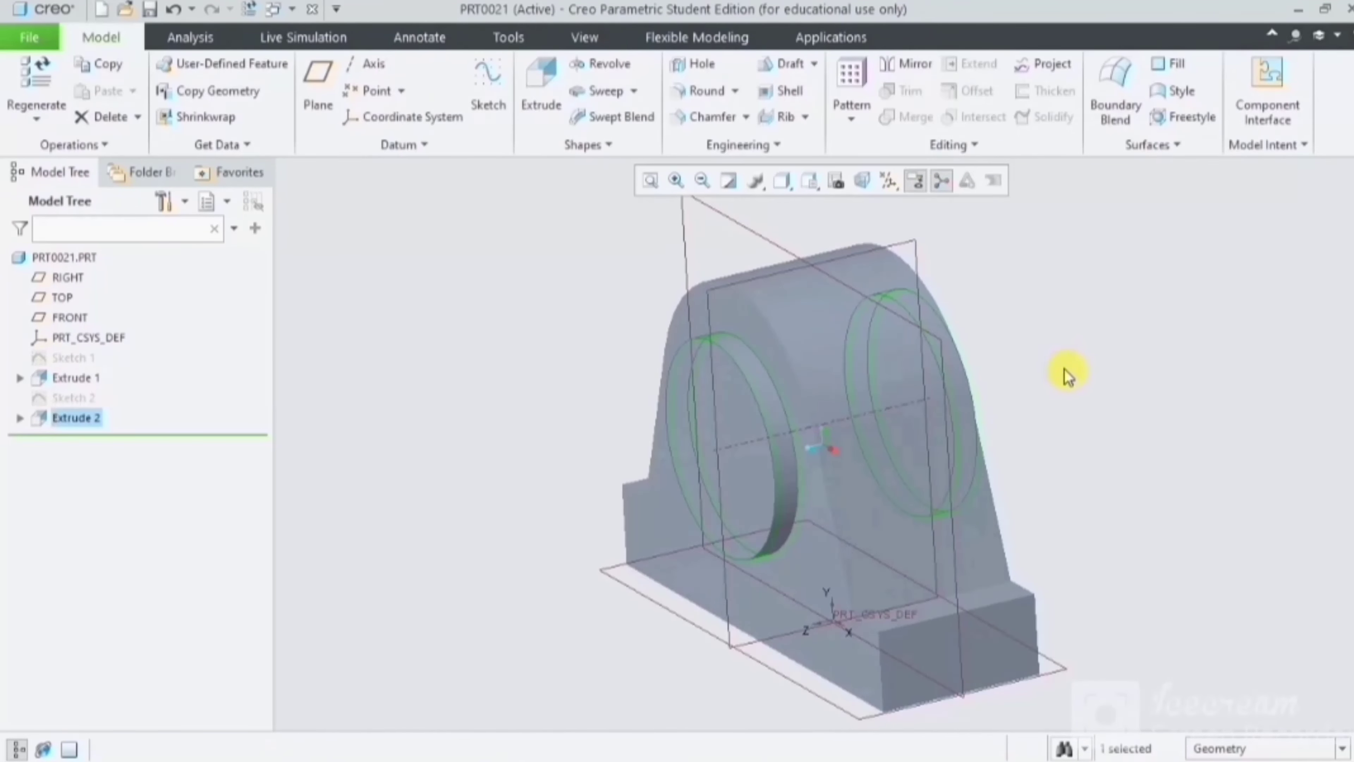
Step: Place a hole on the boss's front face with a 125.00 diameter
mouse_move(1088, 346)
middle_mouse_down()
mouse_move(1102, 336)
mouse_move(776, 243)
middle_mouse_up()
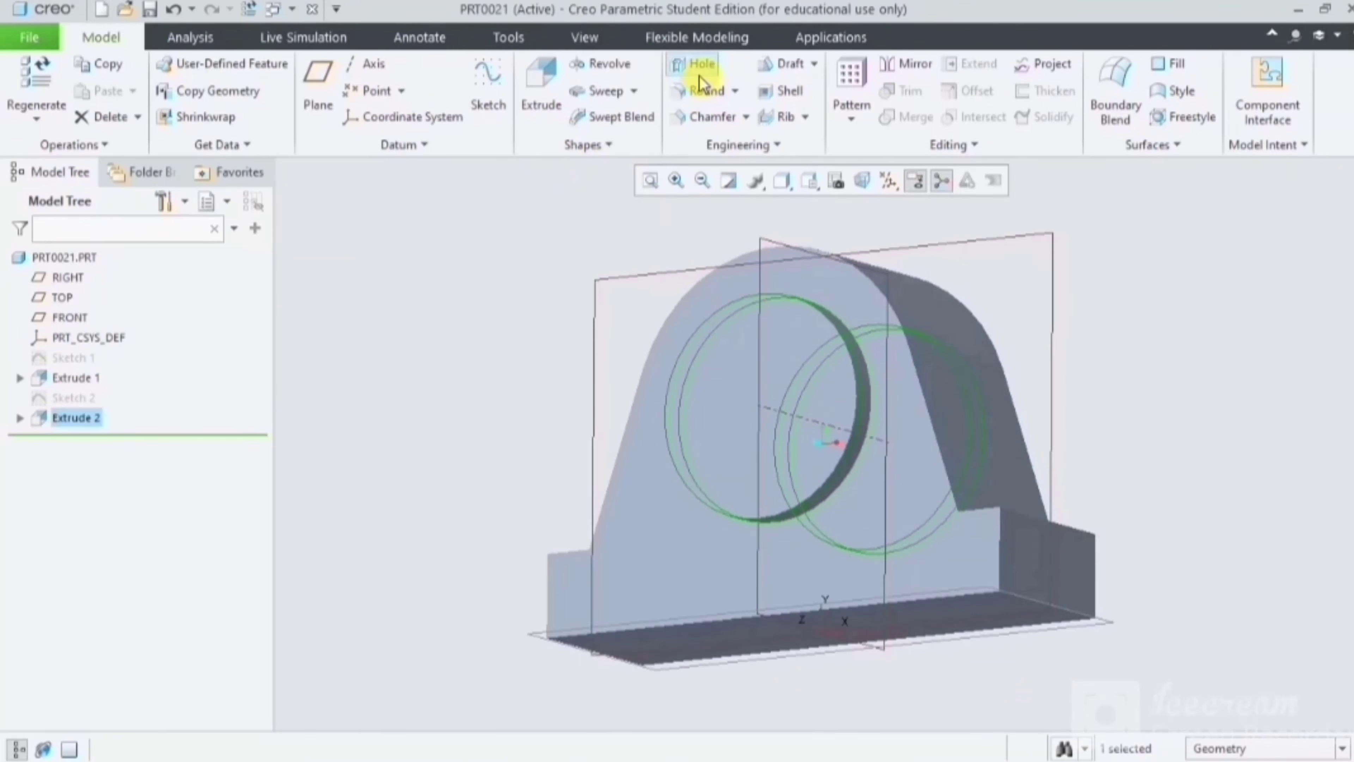
left_click(695, 64)
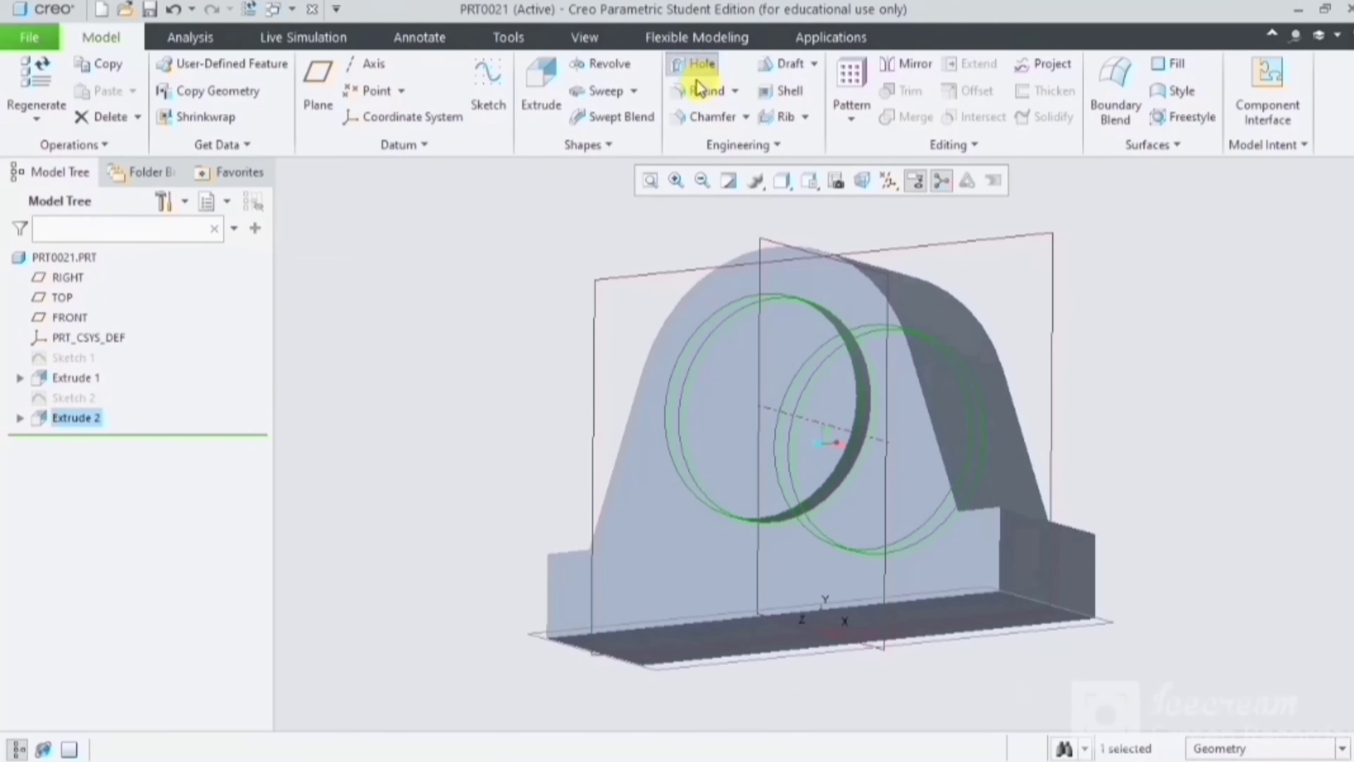
left_click(778, 401)
scroll(807, 430, "up", 2)
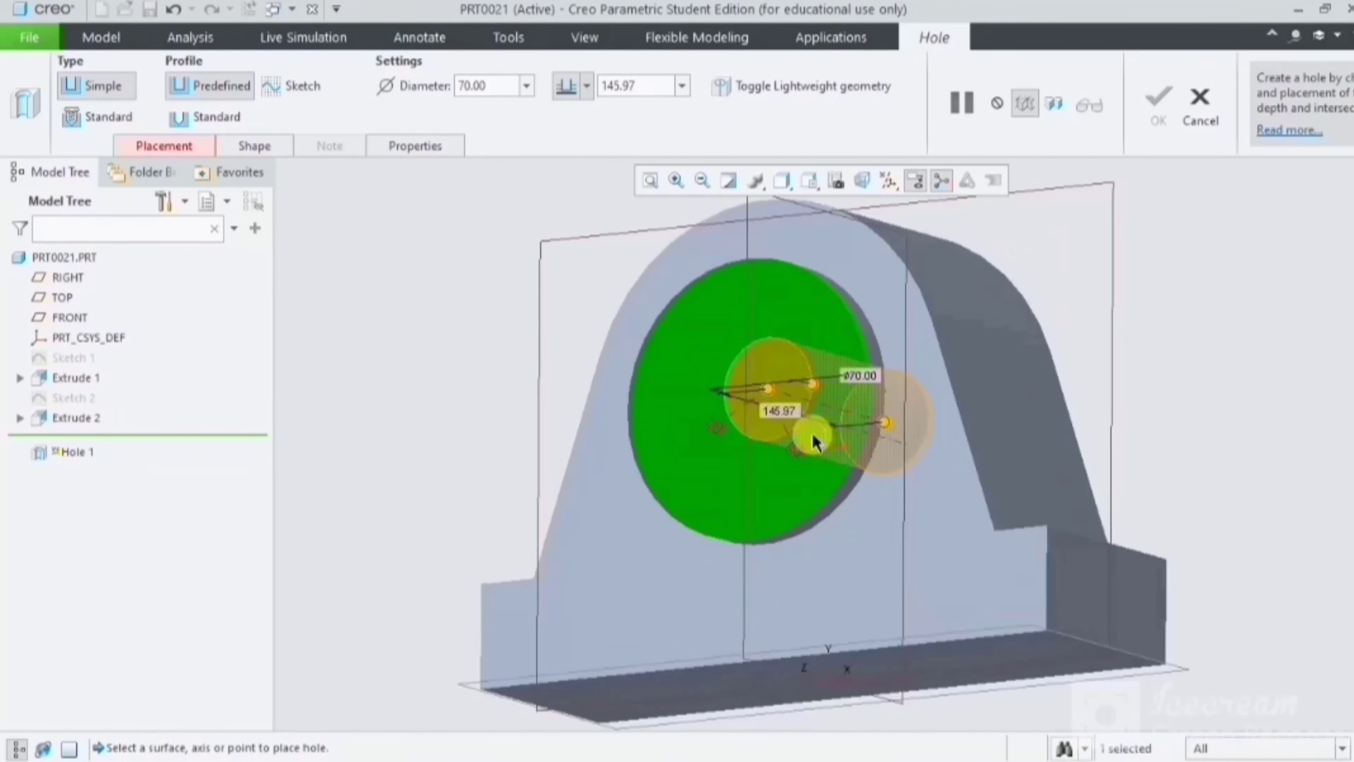
scroll(815, 440, "up", 4)
scroll(815, 441, "up", 3)
scroll(810, 439, "down", 3)
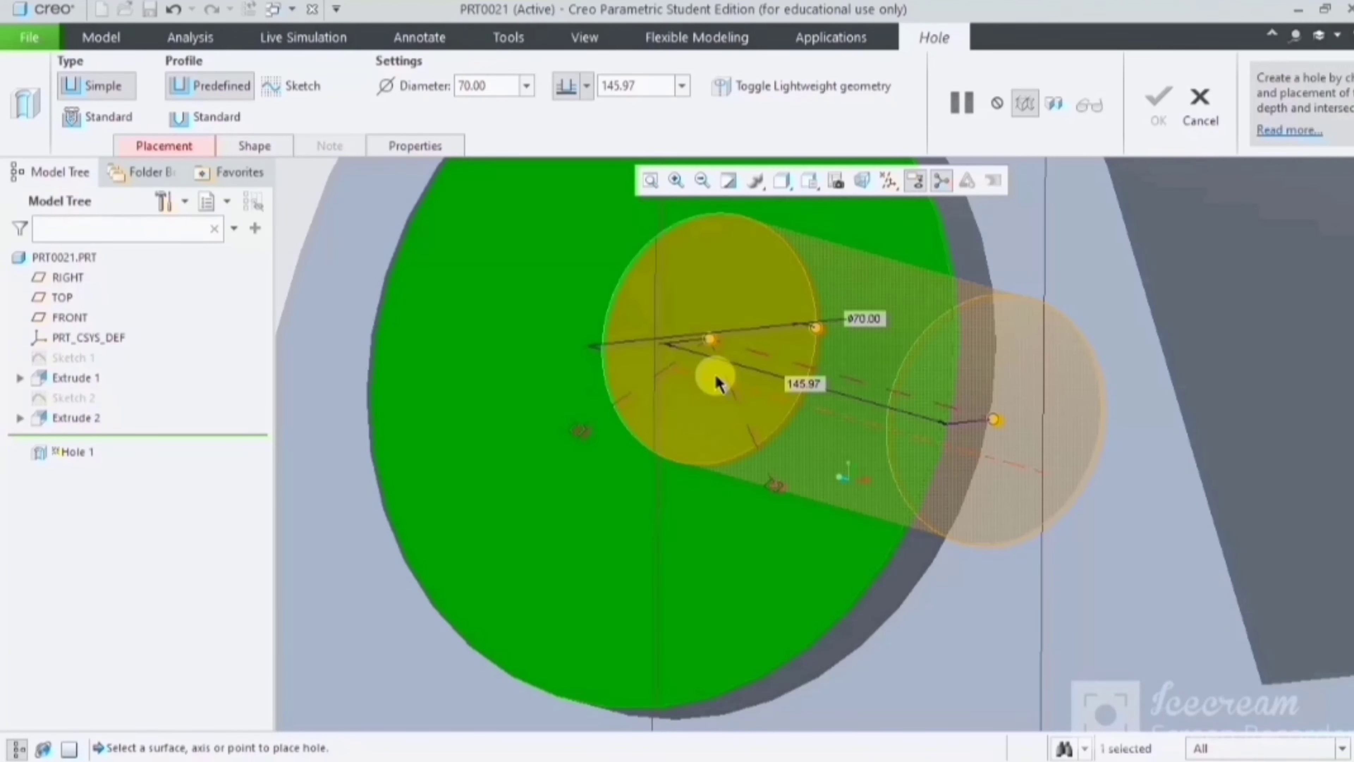
left_click(717, 380)
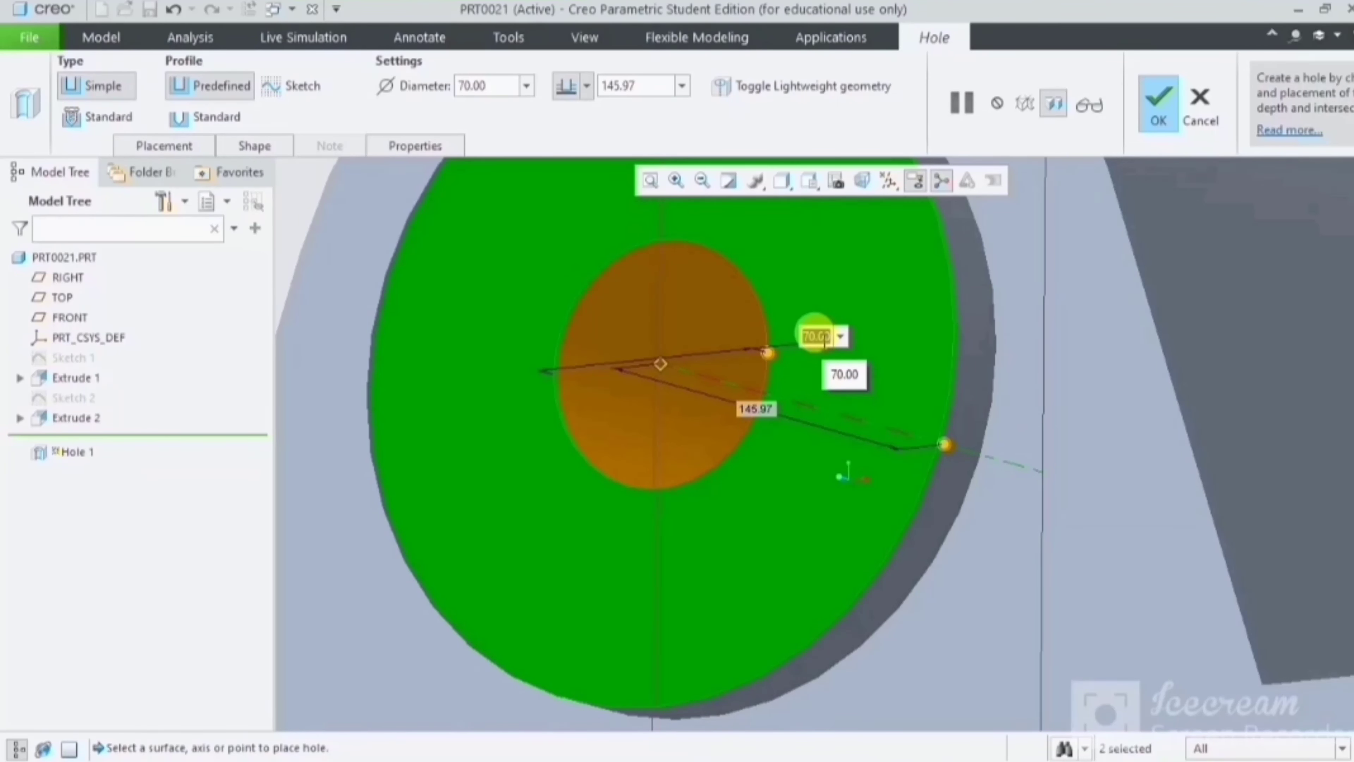
type("125")
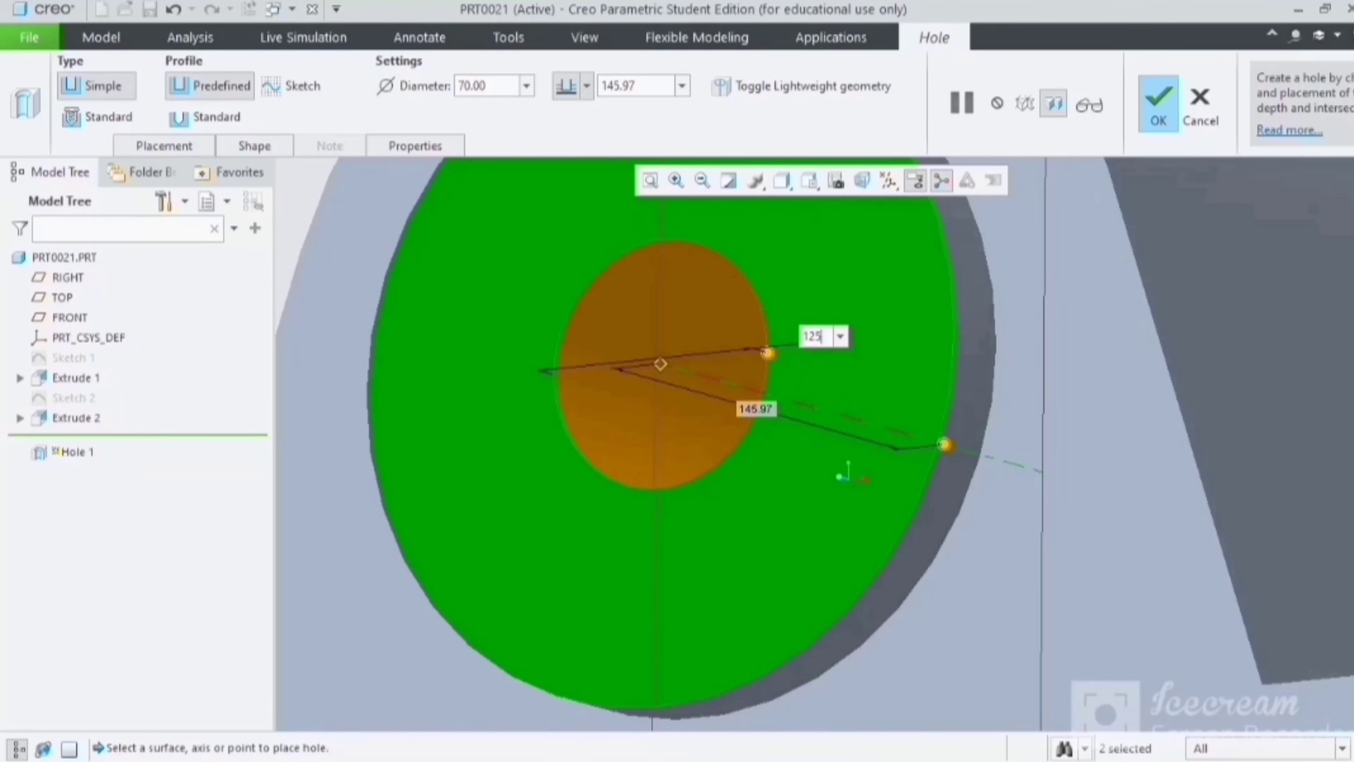
key("Return")
scroll(810, 354, "down", 2)
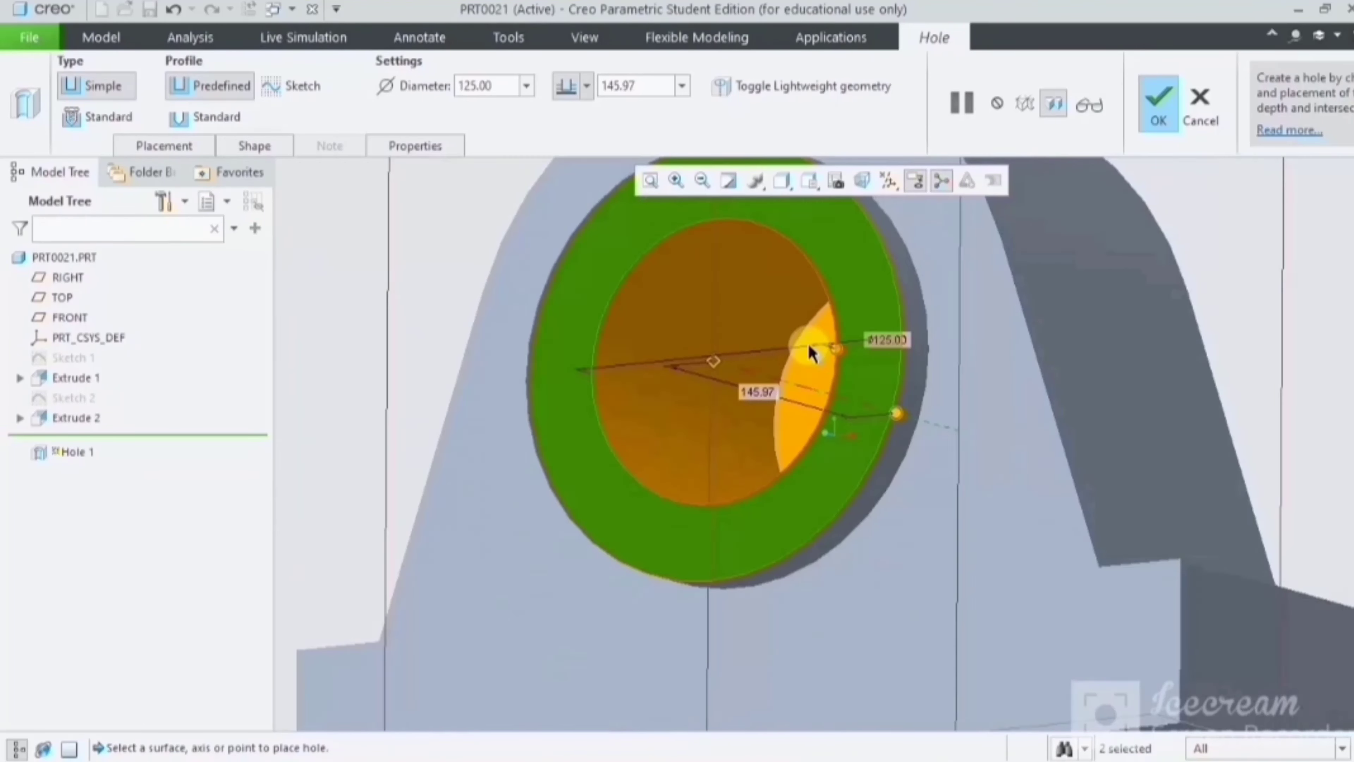
scroll(812, 358, "down", 2)
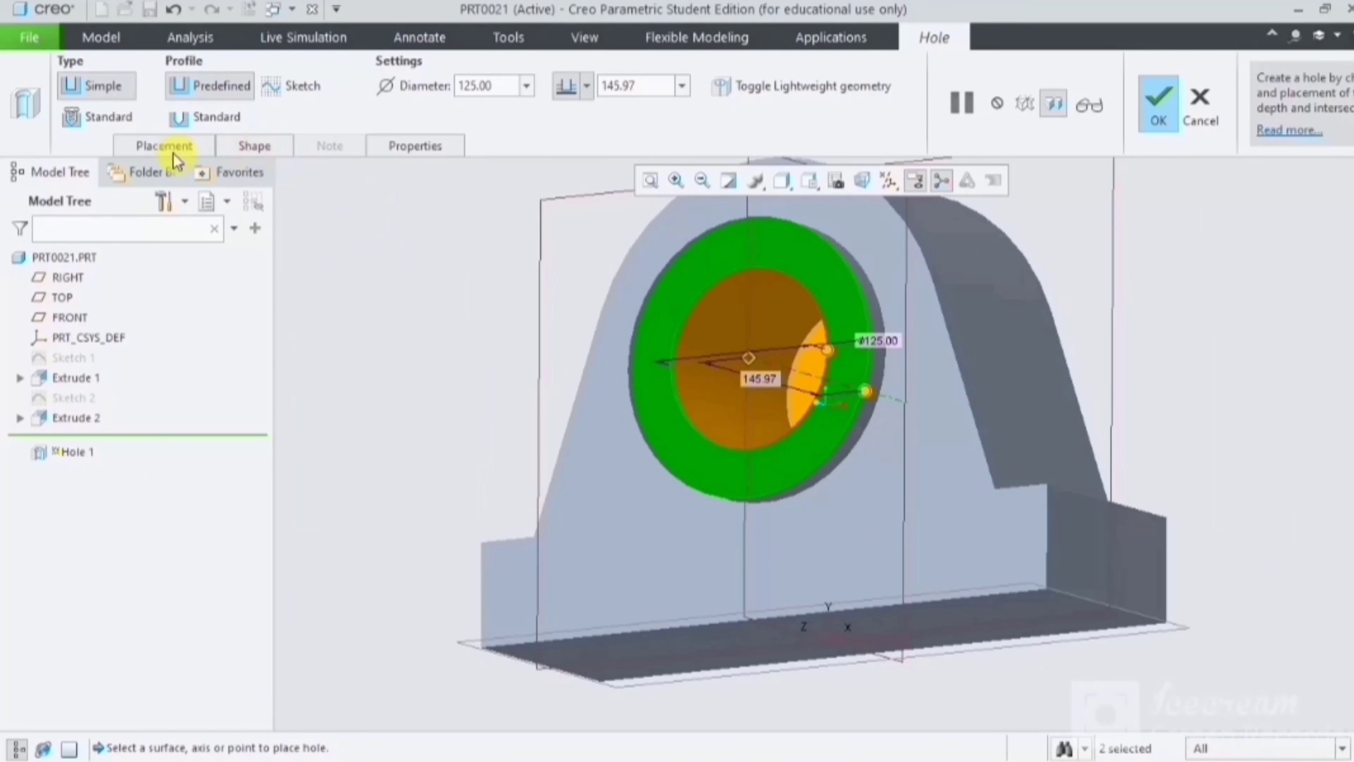
Step: Make the hole's second side end at the far surface and create the hole
left_click(255, 152)
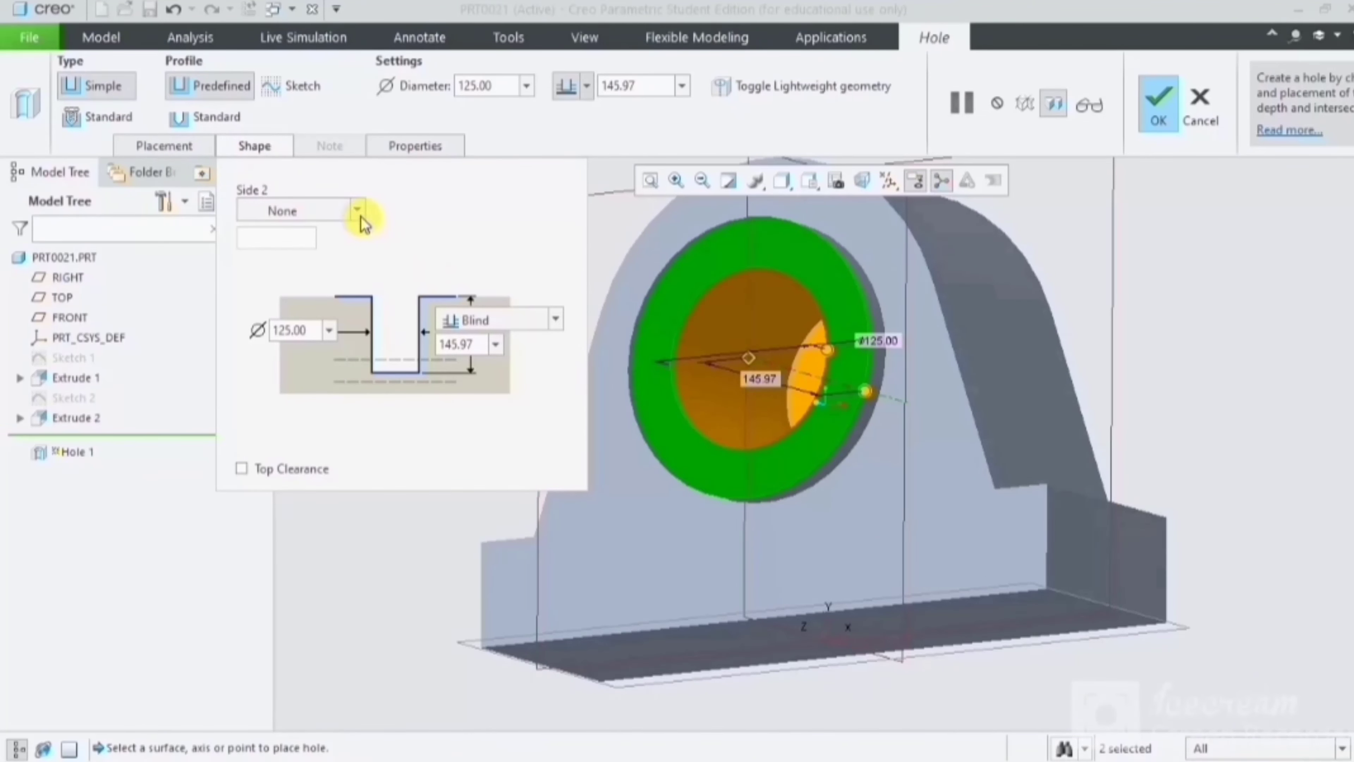
left_click(357, 210)
left_click(343, 321)
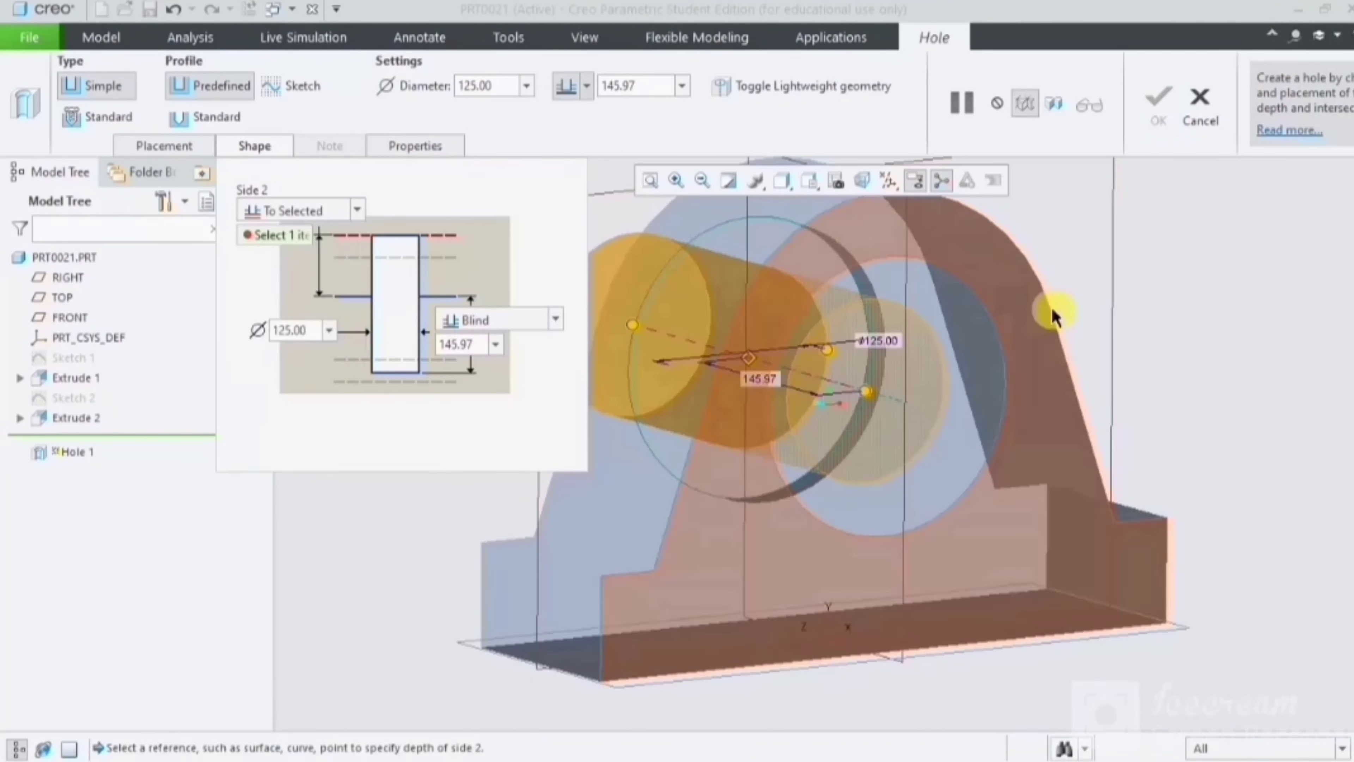
middle_click_drag(1109, 308, 1000, 291)
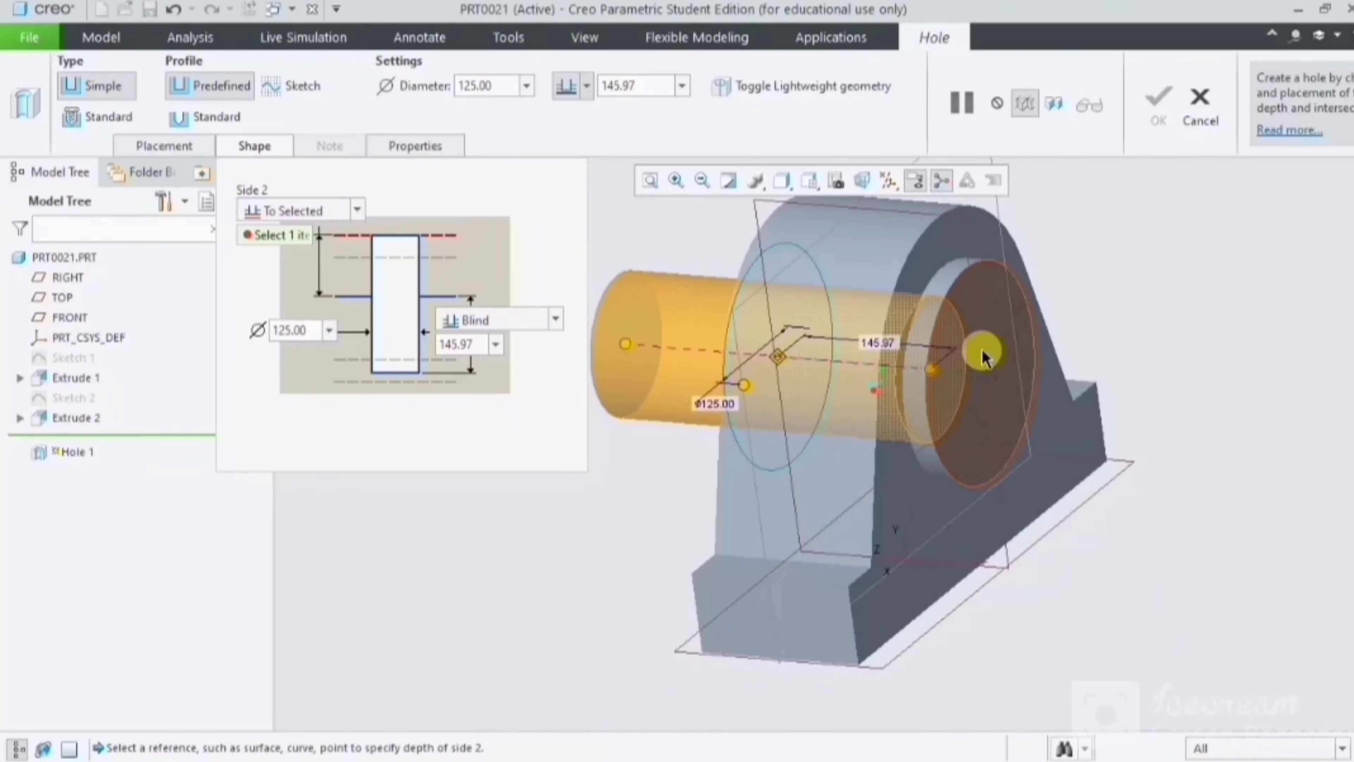
left_click(983, 356)
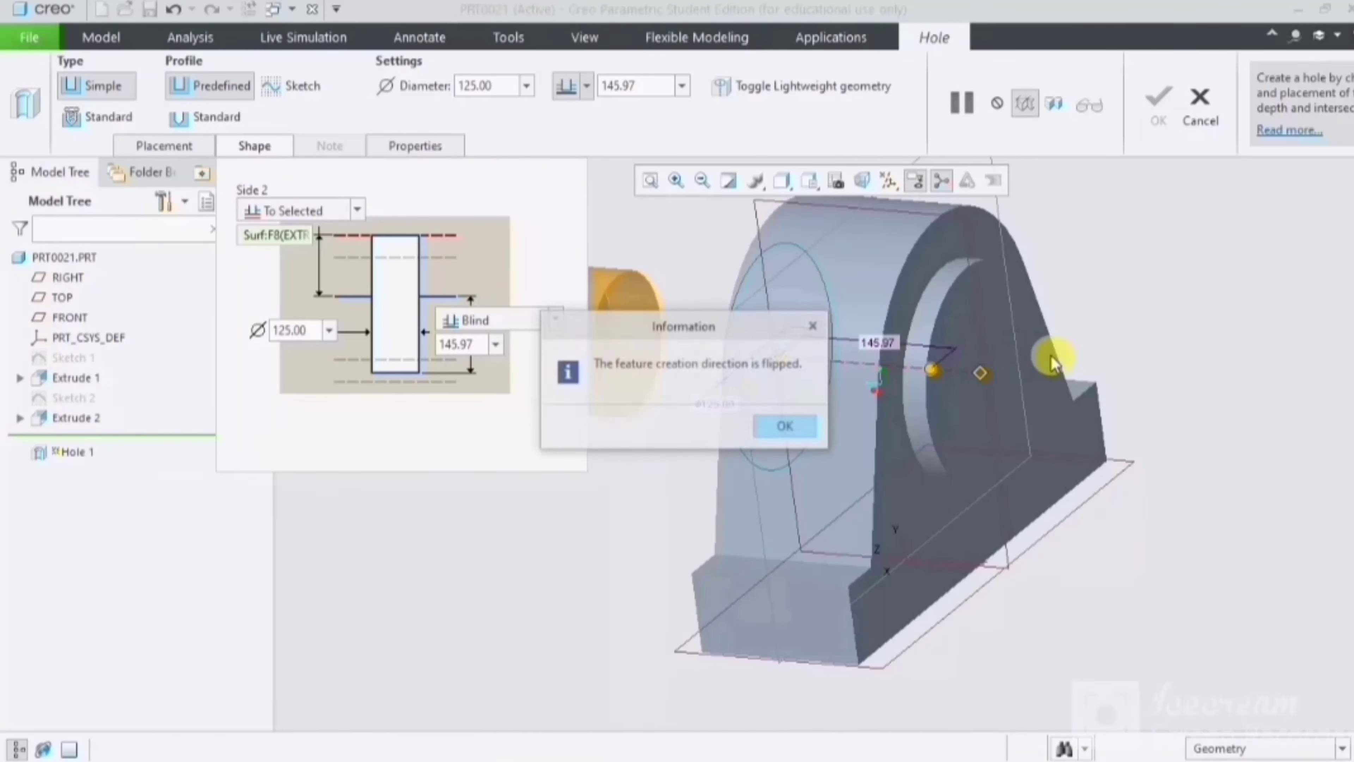
left_click(816, 333)
middle_click_drag(1119, 333, 1185, 339)
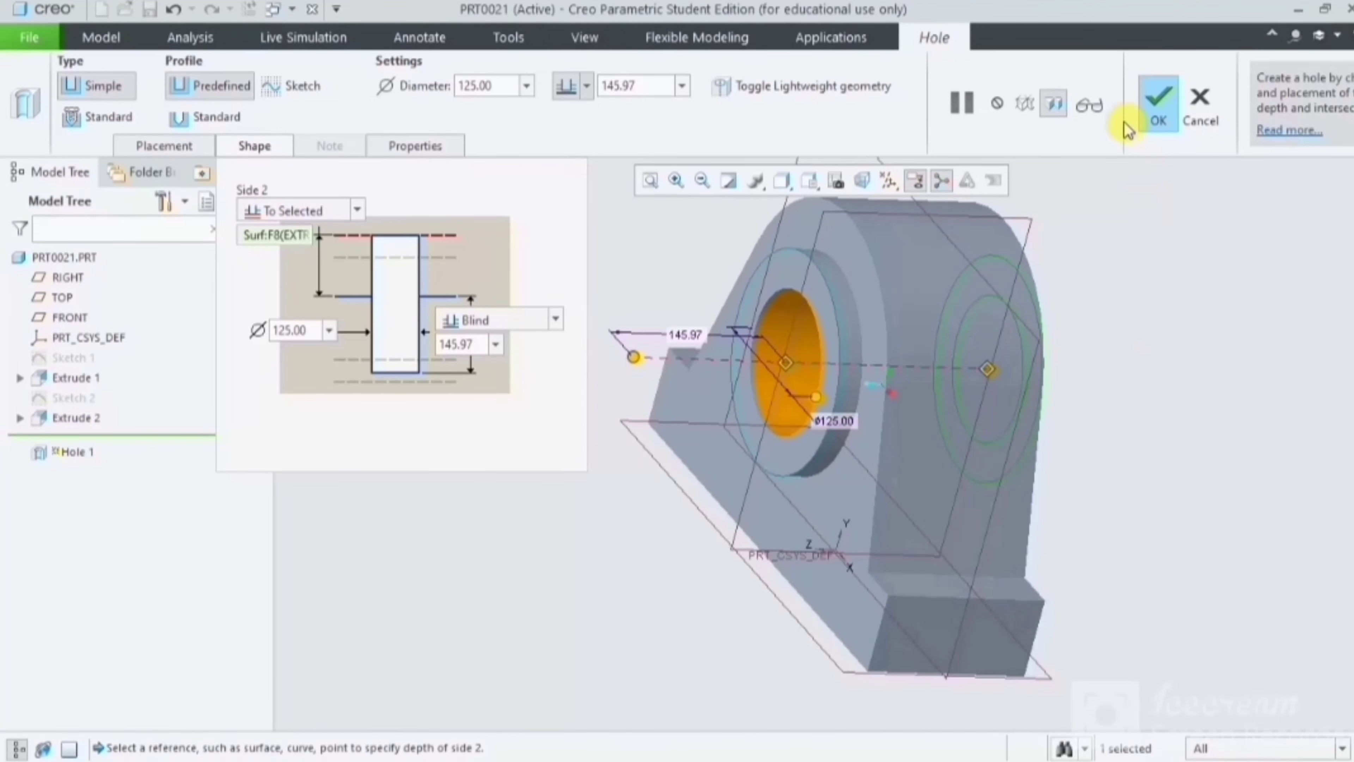
mouse_move(1206, 266)
middle_mouse_down()
mouse_move(1179, 248)
mouse_move(1128, 248)
middle_mouse_up()
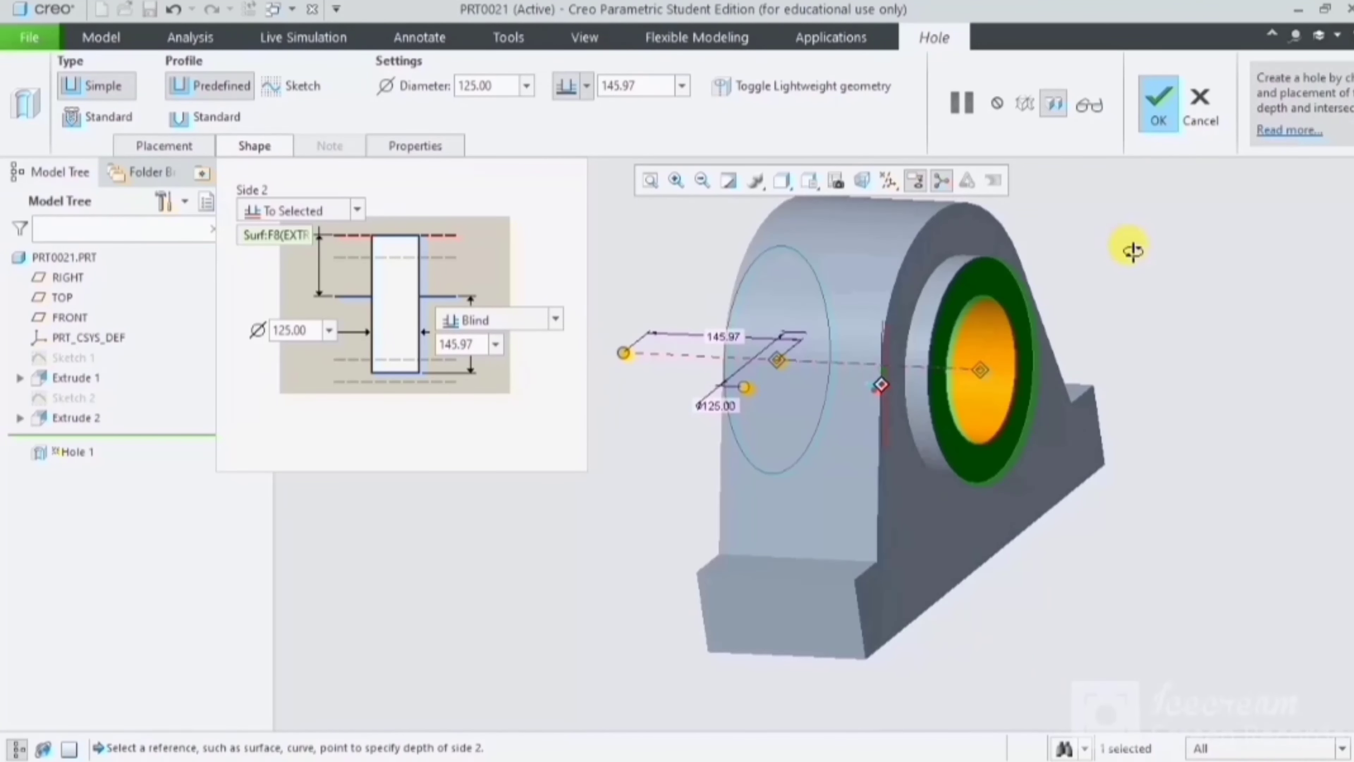
left_click(1146, 123)
Step: Round the front and back arched edges with radius 22.00 as Round 2
mouse_move(1152, 341)
middle_mouse_down()
mouse_move(1167, 296)
mouse_move(1243, 315)
mouse_move(1134, 327)
middle_mouse_up()
scroll(879, 416, "down", 3)
scroll(1034, 328, "up", 3)
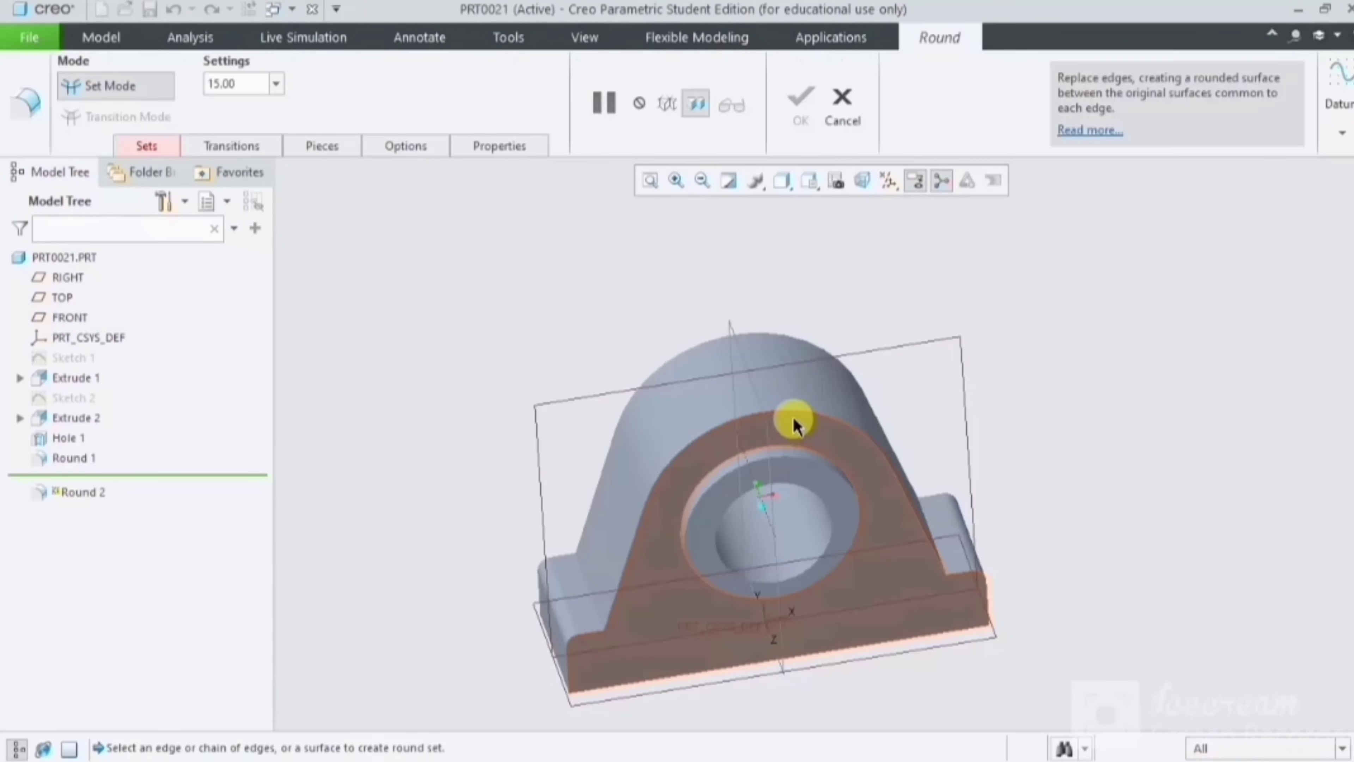
left_click(773, 397)
mouse_move(956, 293)
middle_mouse_down()
mouse_move(1016, 299)
mouse_move(1049, 341)
middle_mouse_up()
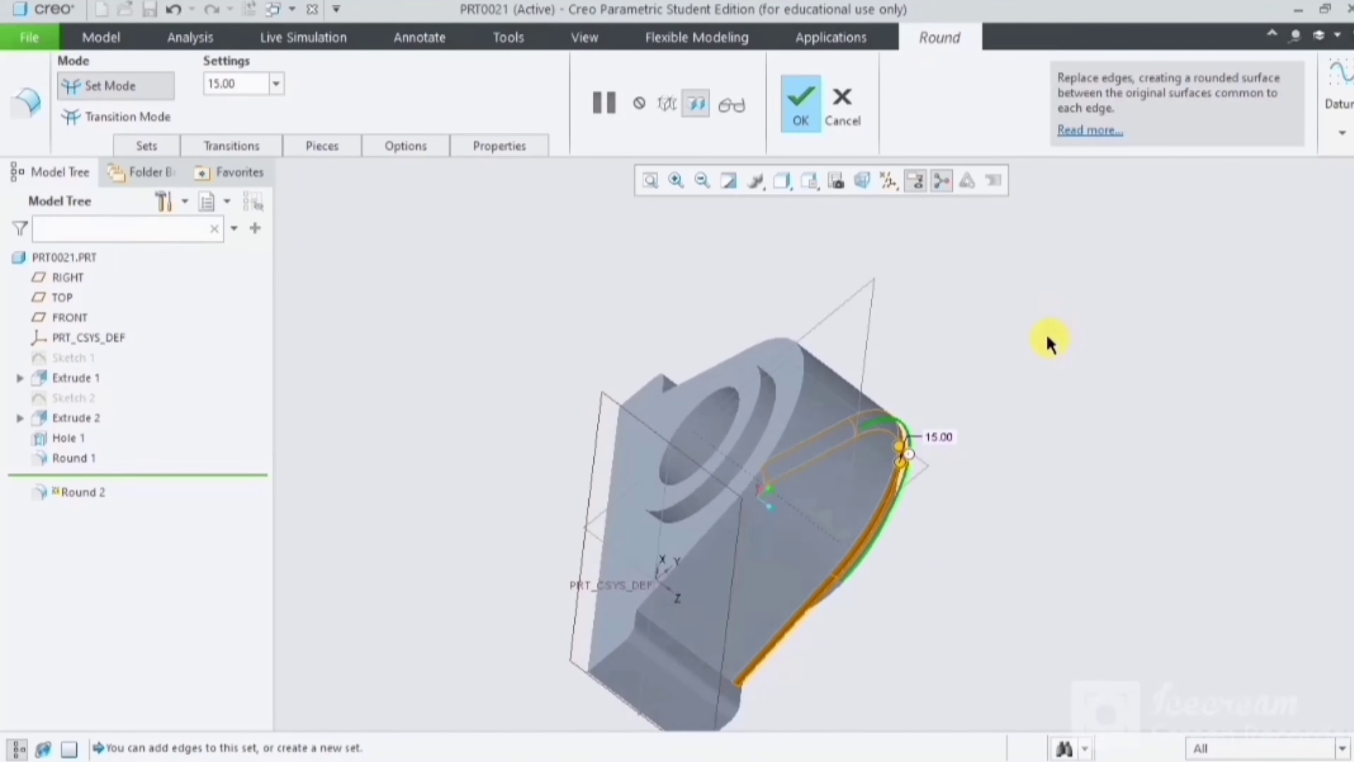
left_click(798, 406, "ctrl")
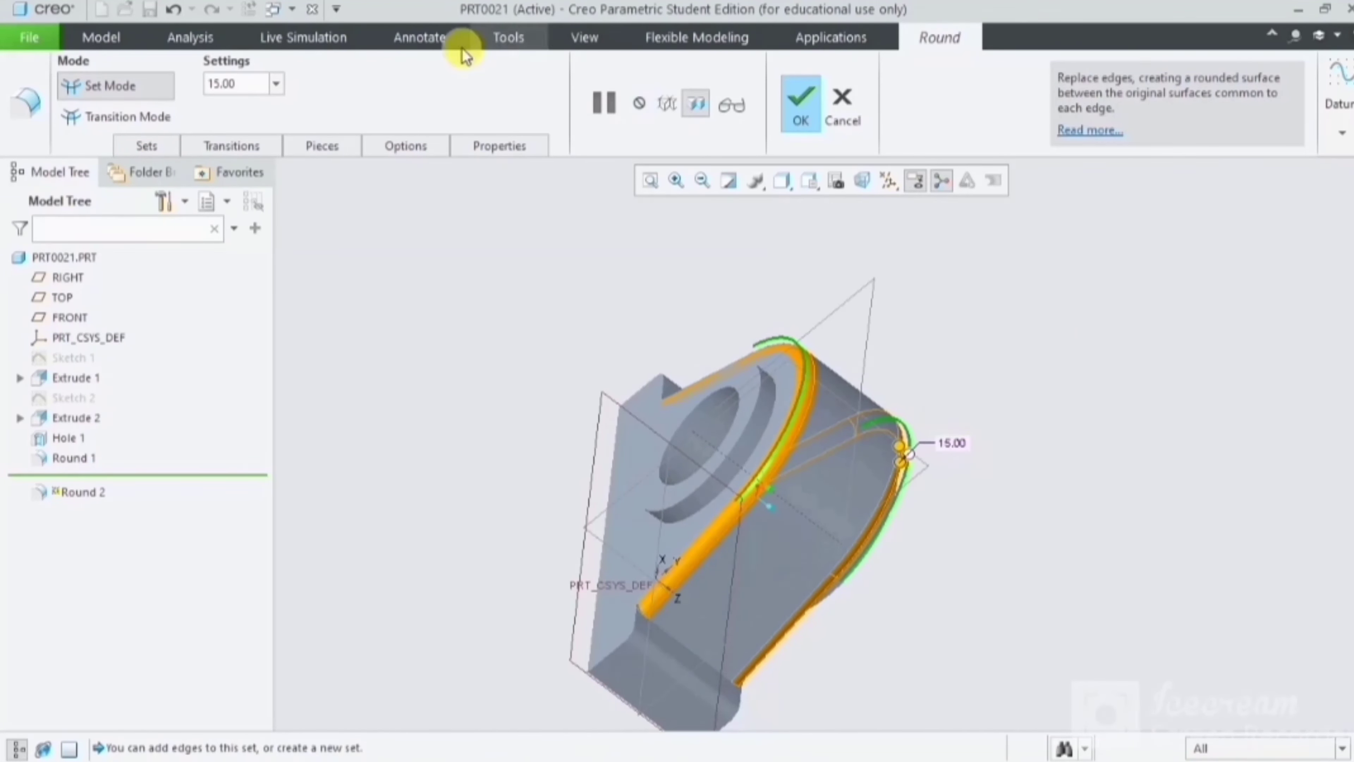
left_click_drag(243, 84, 205, 88)
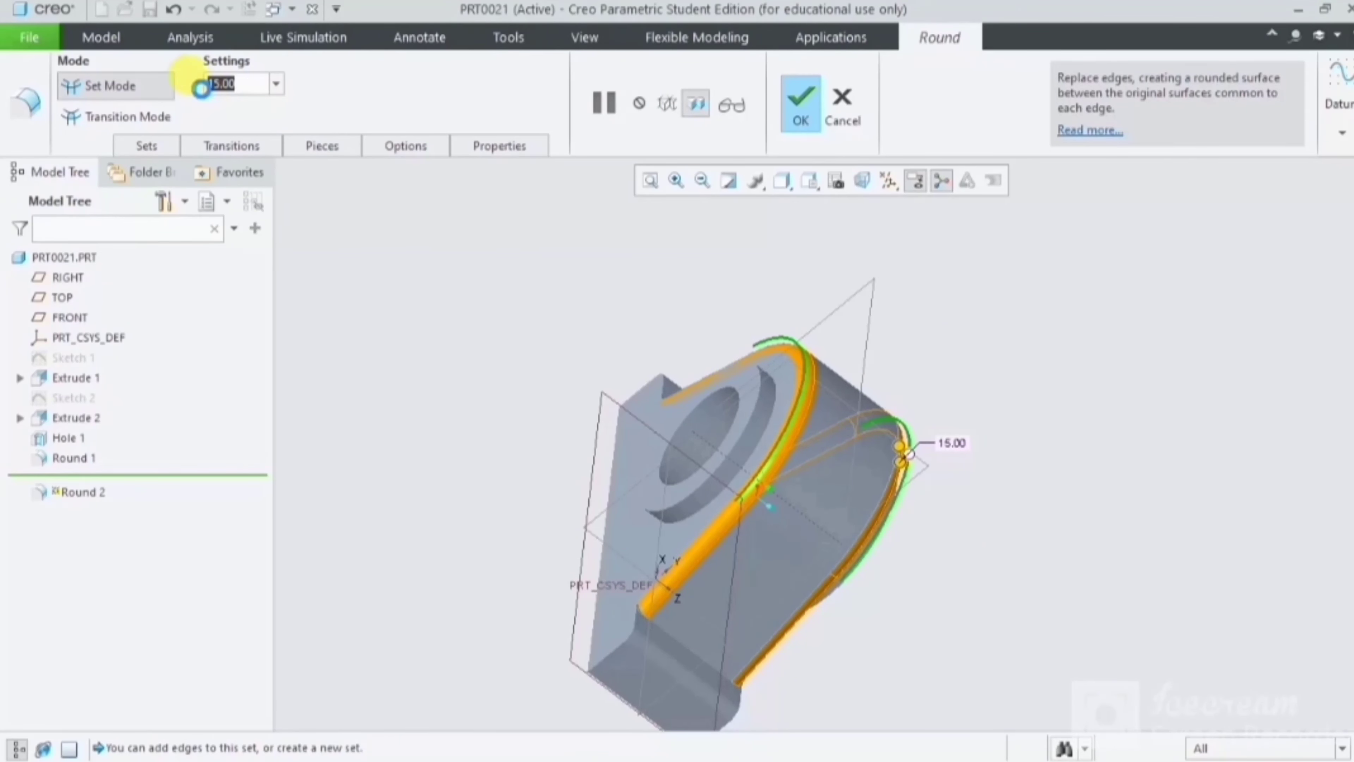
type("22")
key("Return")
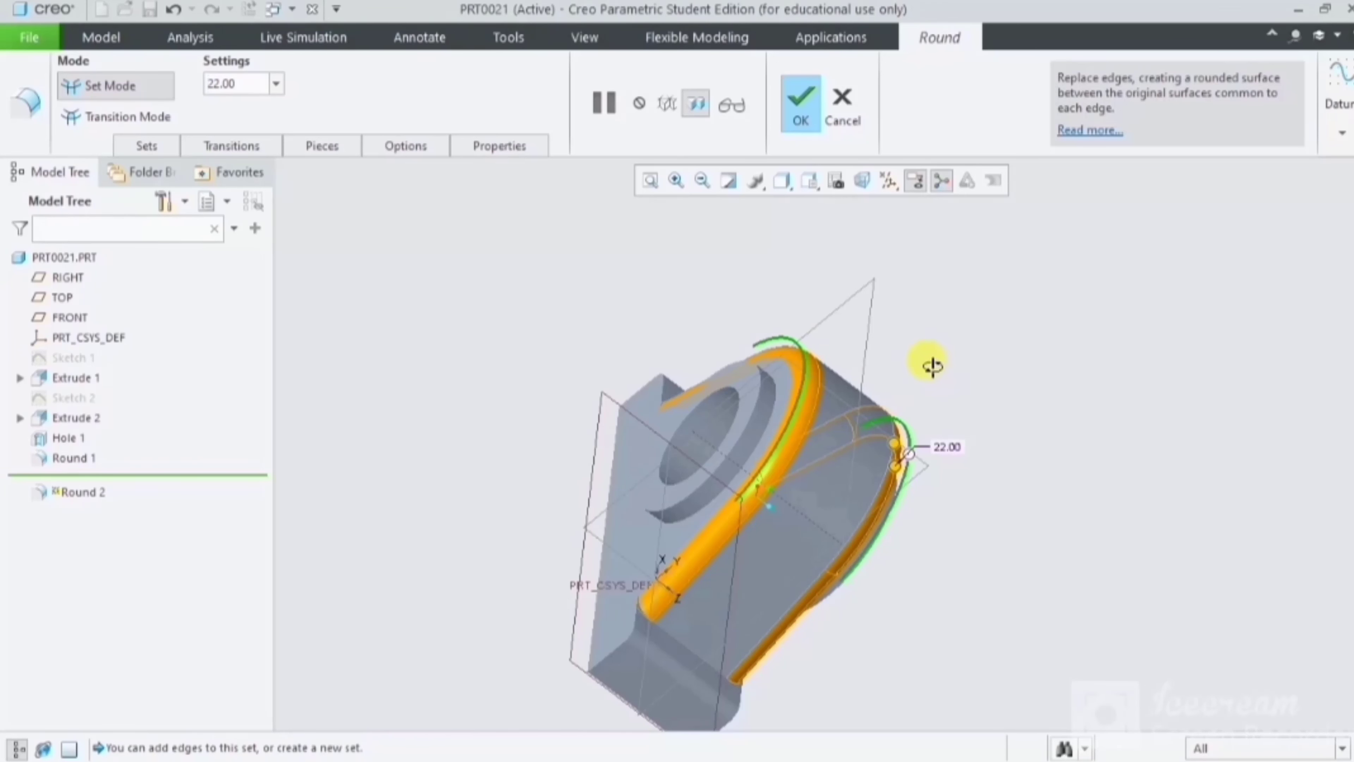
middle_click_drag(932, 366, 859, 333)
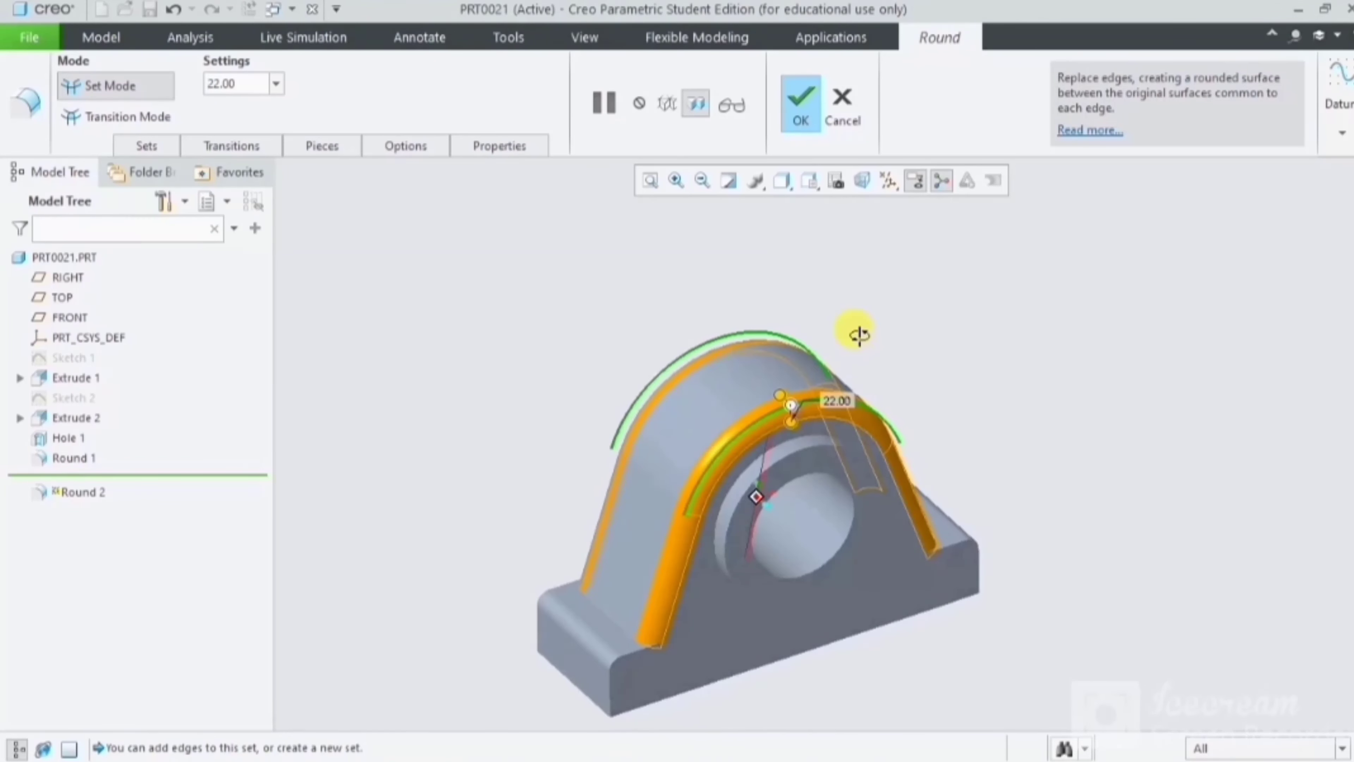
middle_click(1016, 333)
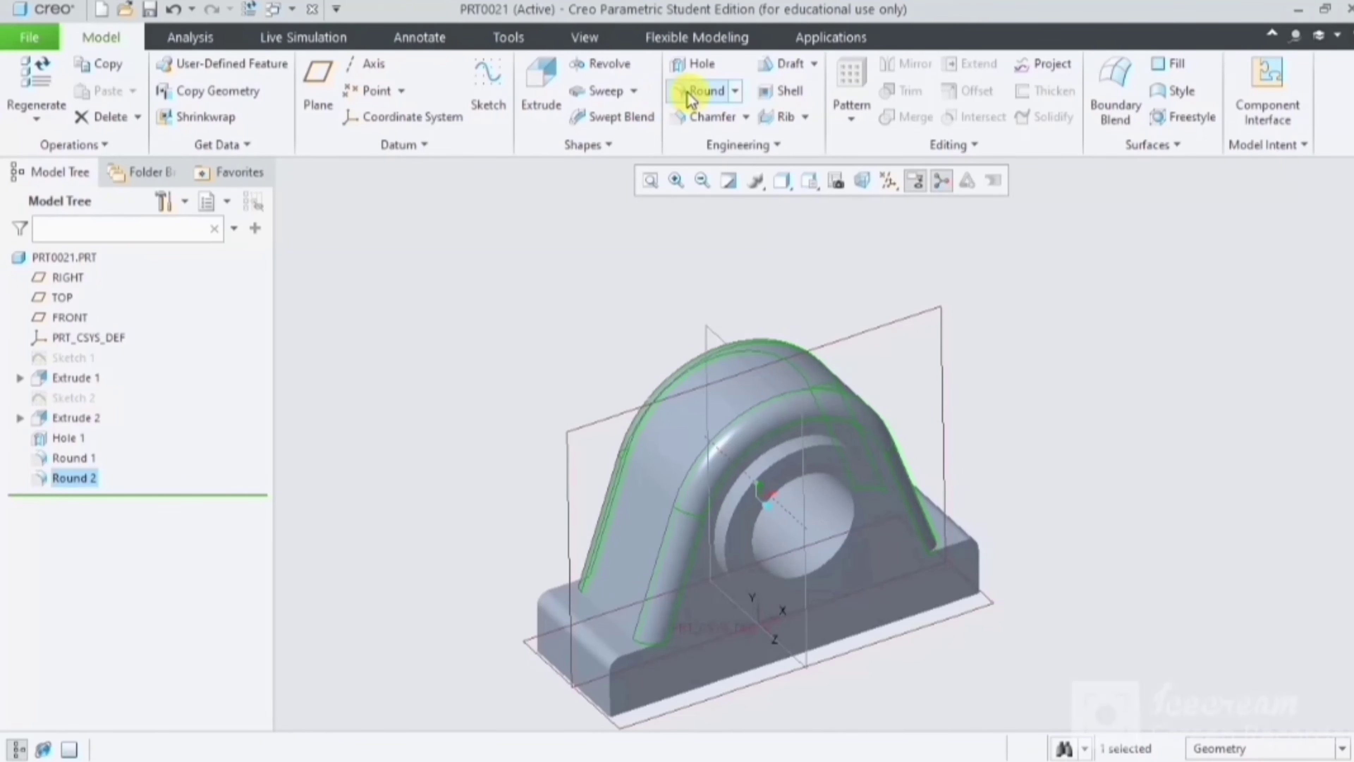
Step: Round both edges of the bore with radius 8.00 as Round 3
left_click(701, 91)
left_click(788, 459)
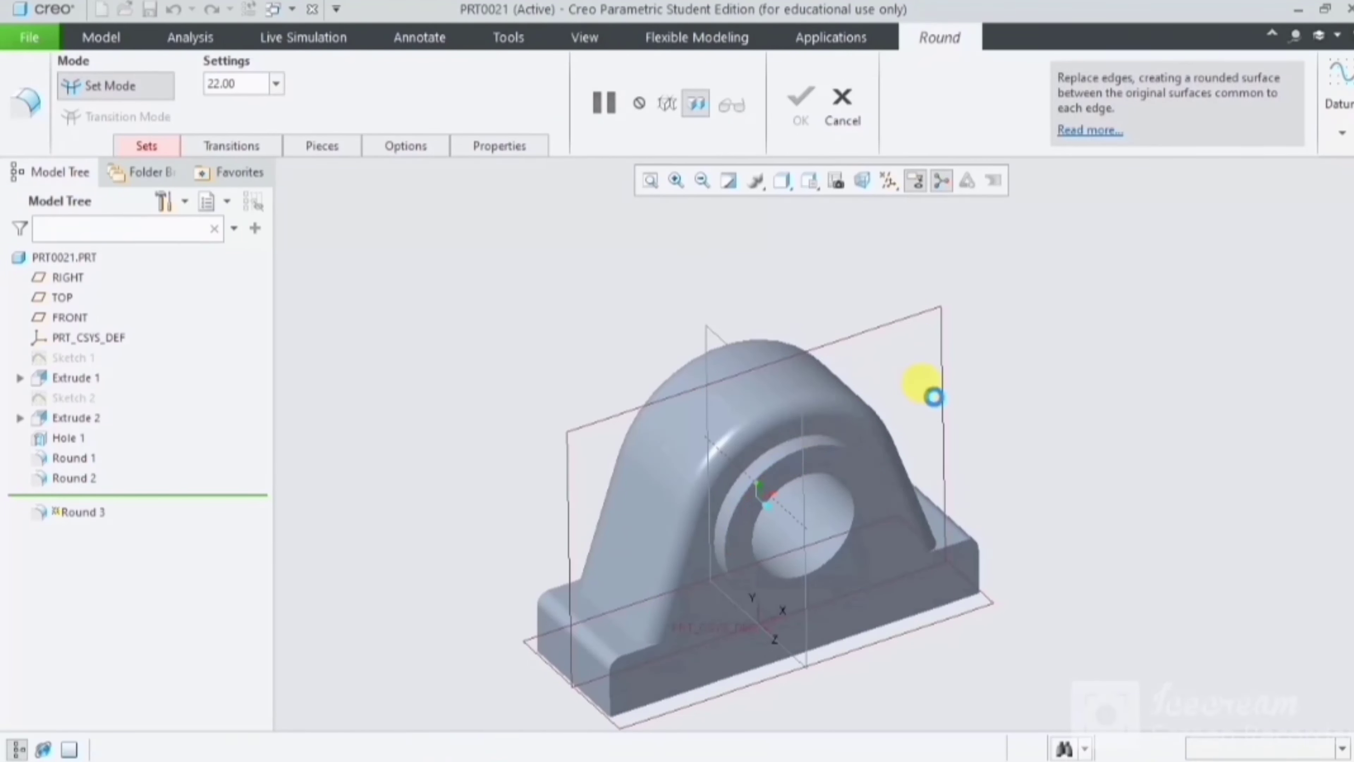
mouse_move(974, 339)
middle_mouse_down()
mouse_move(1058, 347)
mouse_move(837, 421)
middle_mouse_up()
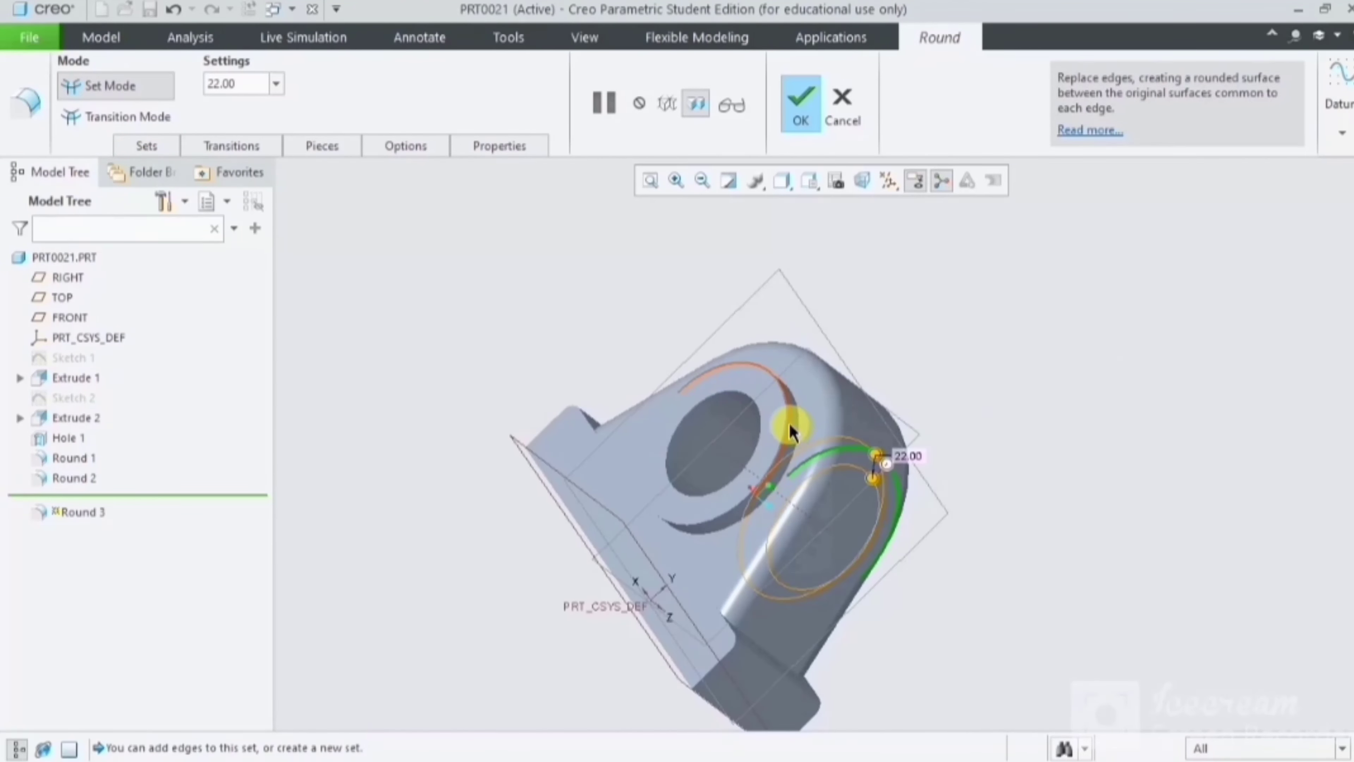
left_click(779, 398, "ctrl")
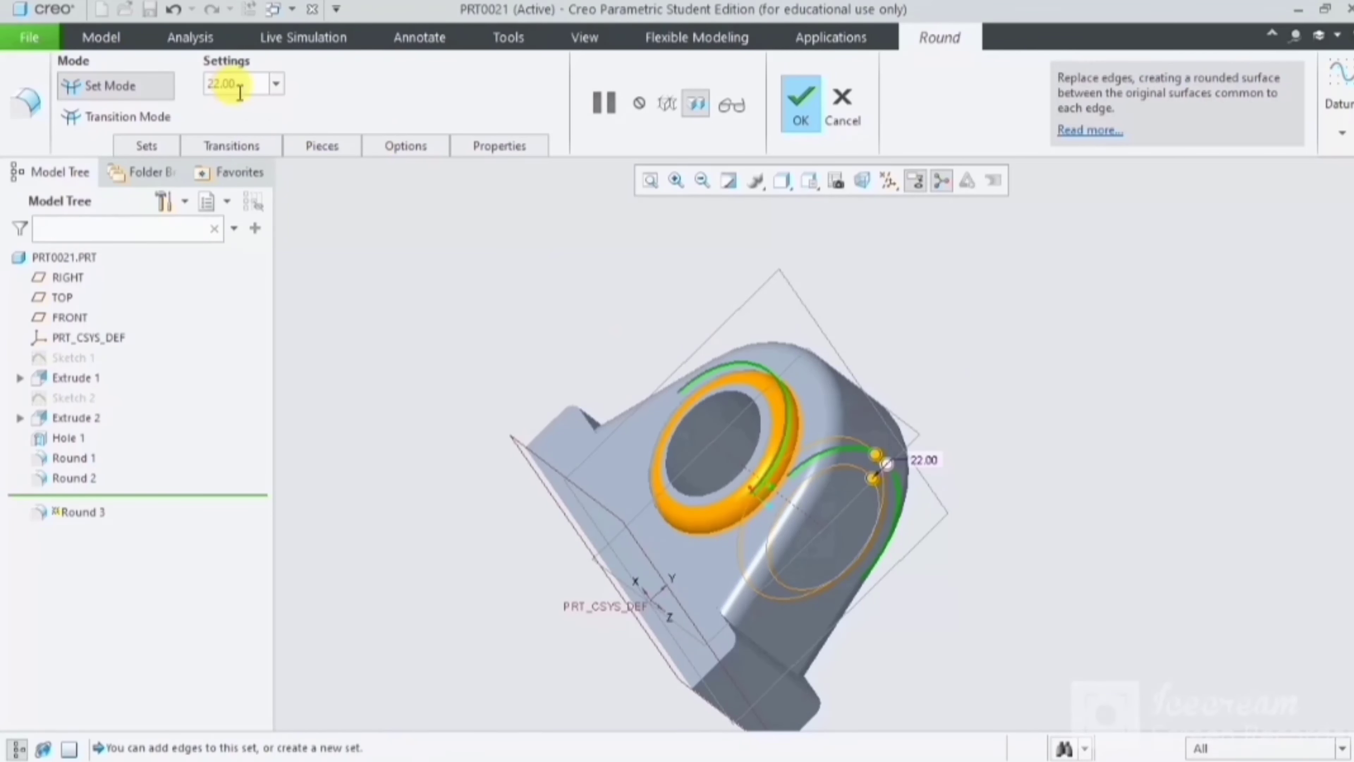
double_click(227, 84)
type("8")
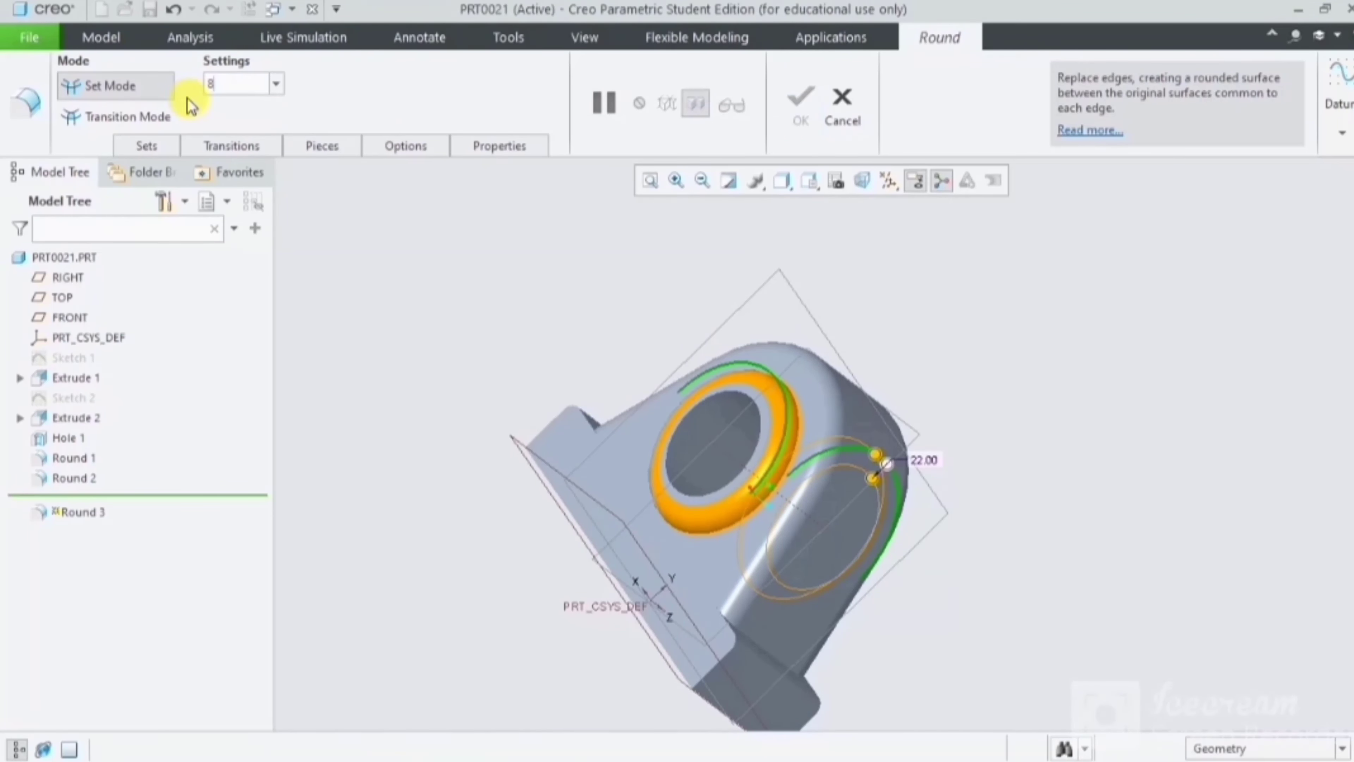
key("Return")
middle_click_drag(1090, 388, 989, 369)
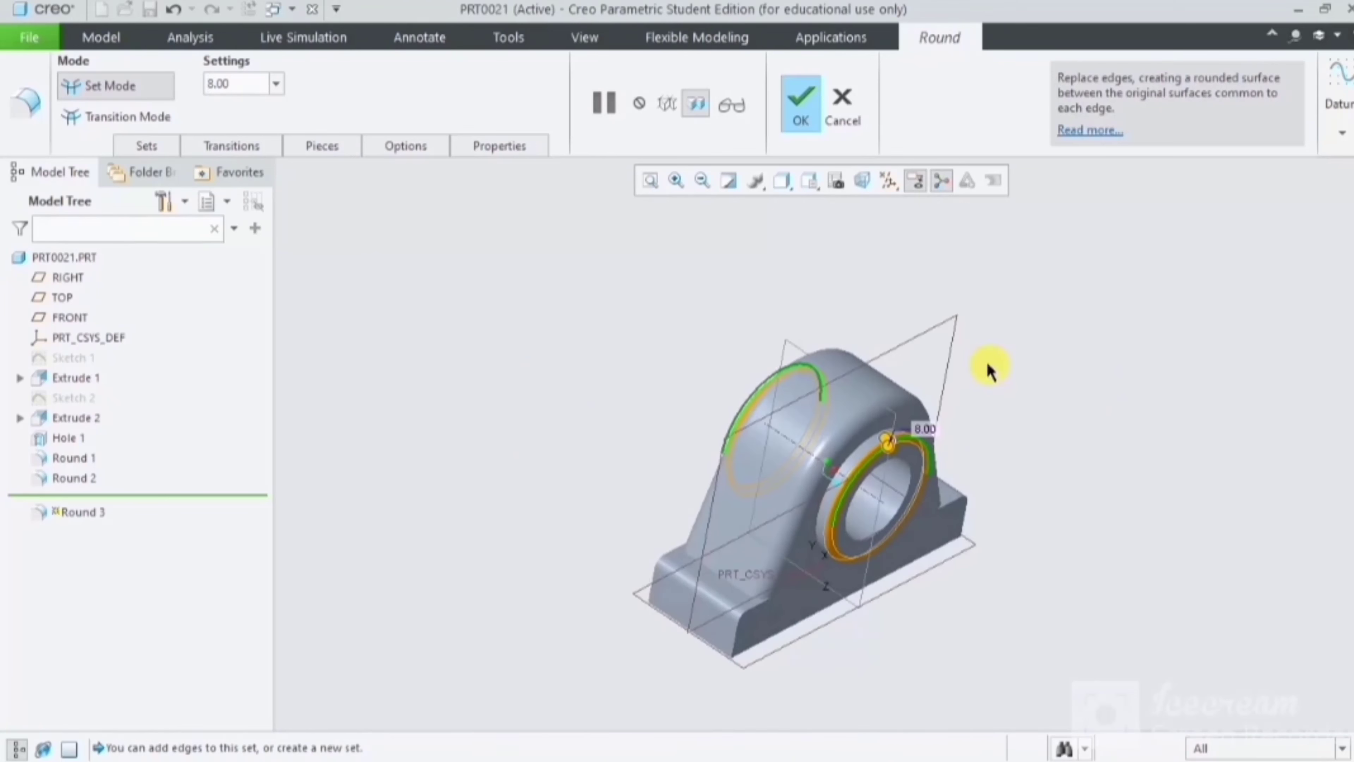
right_click(1035, 385)
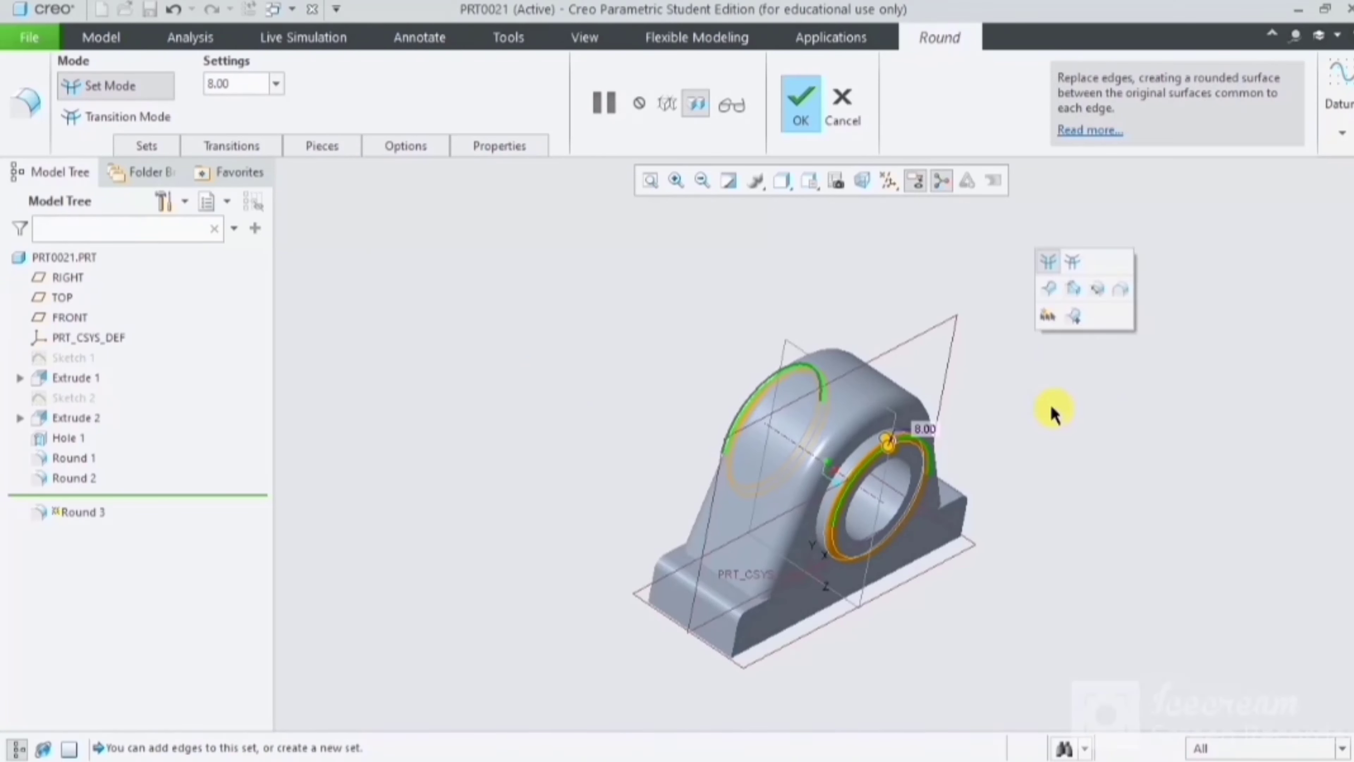
middle_click(1040, 438)
mouse_move(1049, 454)
middle_mouse_down()
mouse_move(953, 424)
mouse_move(1001, 436)
mouse_move(988, 454)
mouse_move(970, 427)
middle_mouse_up()
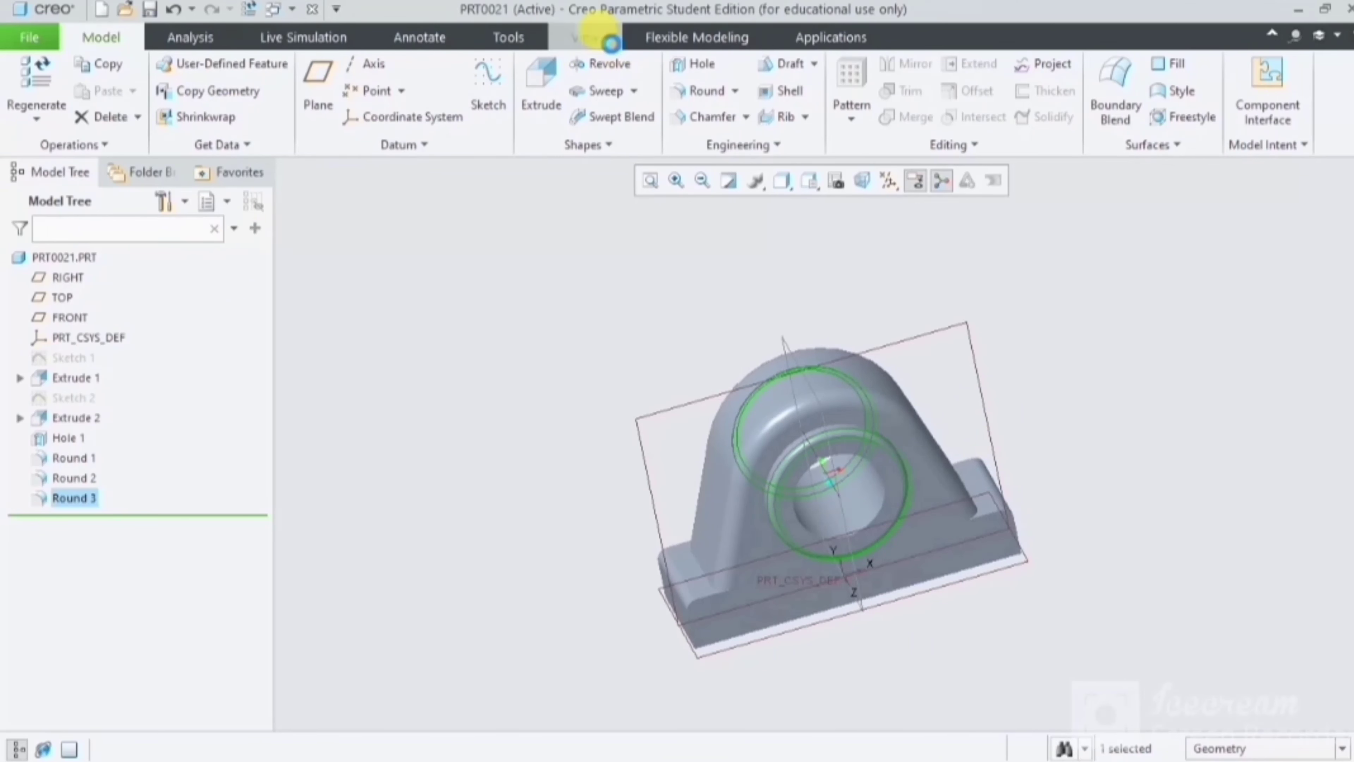
left_click(602, 38)
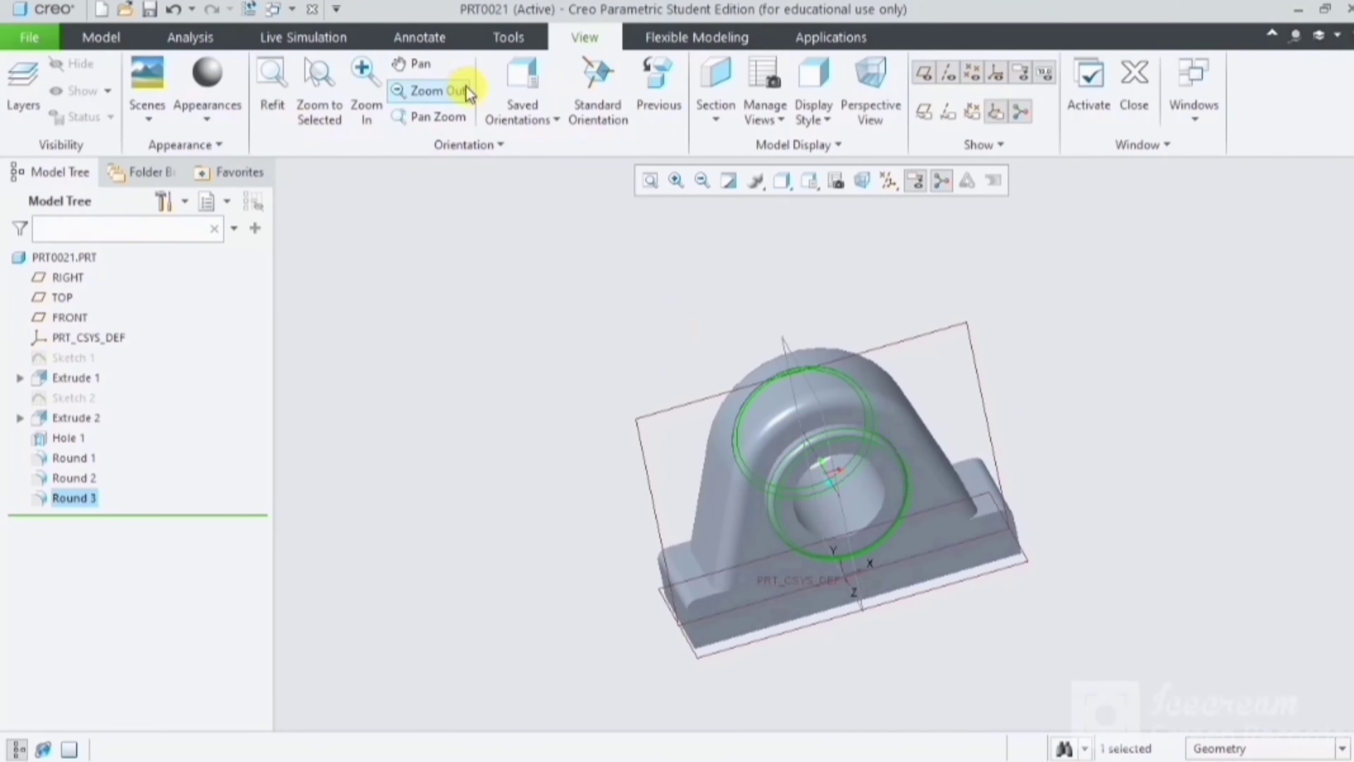
Step: Apply the red appearance to the whole part
left_click(218, 143)
left_click(221, 127)
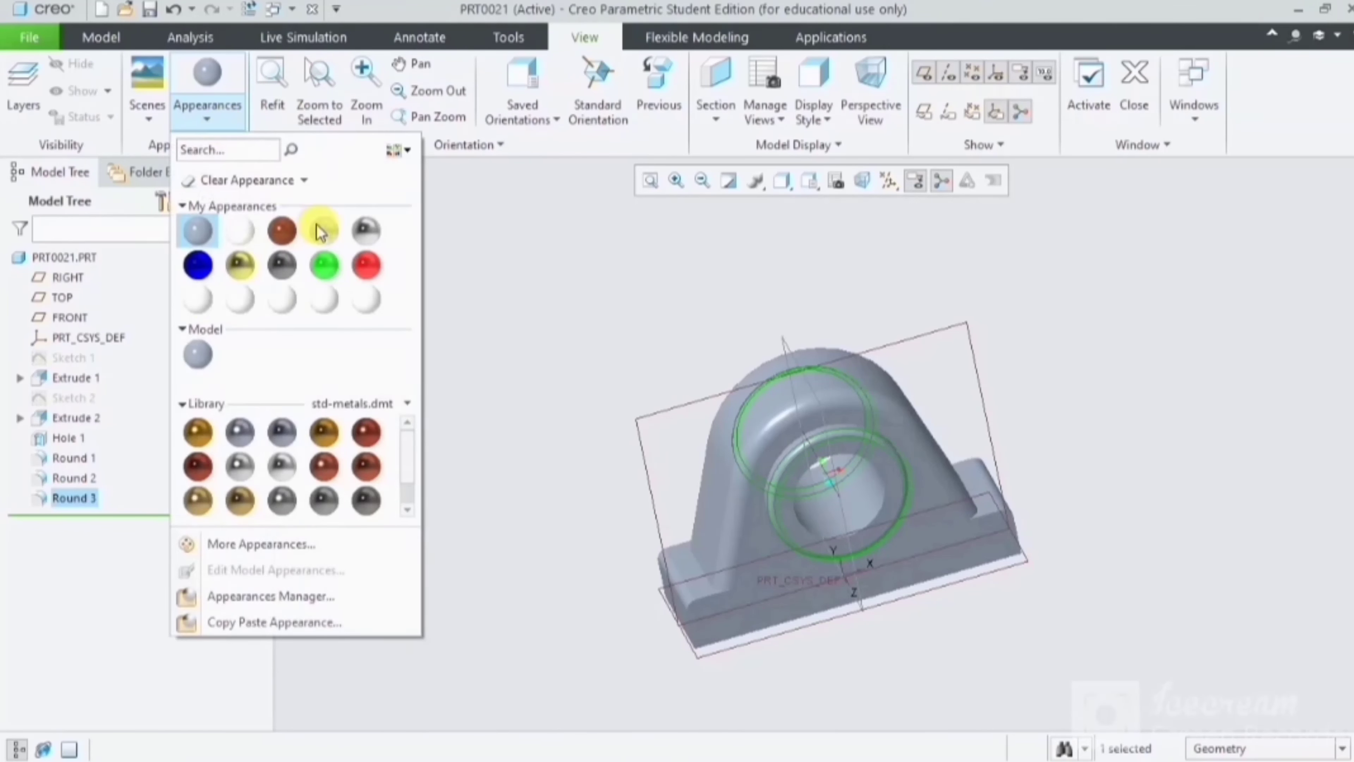
left_click(372, 266)
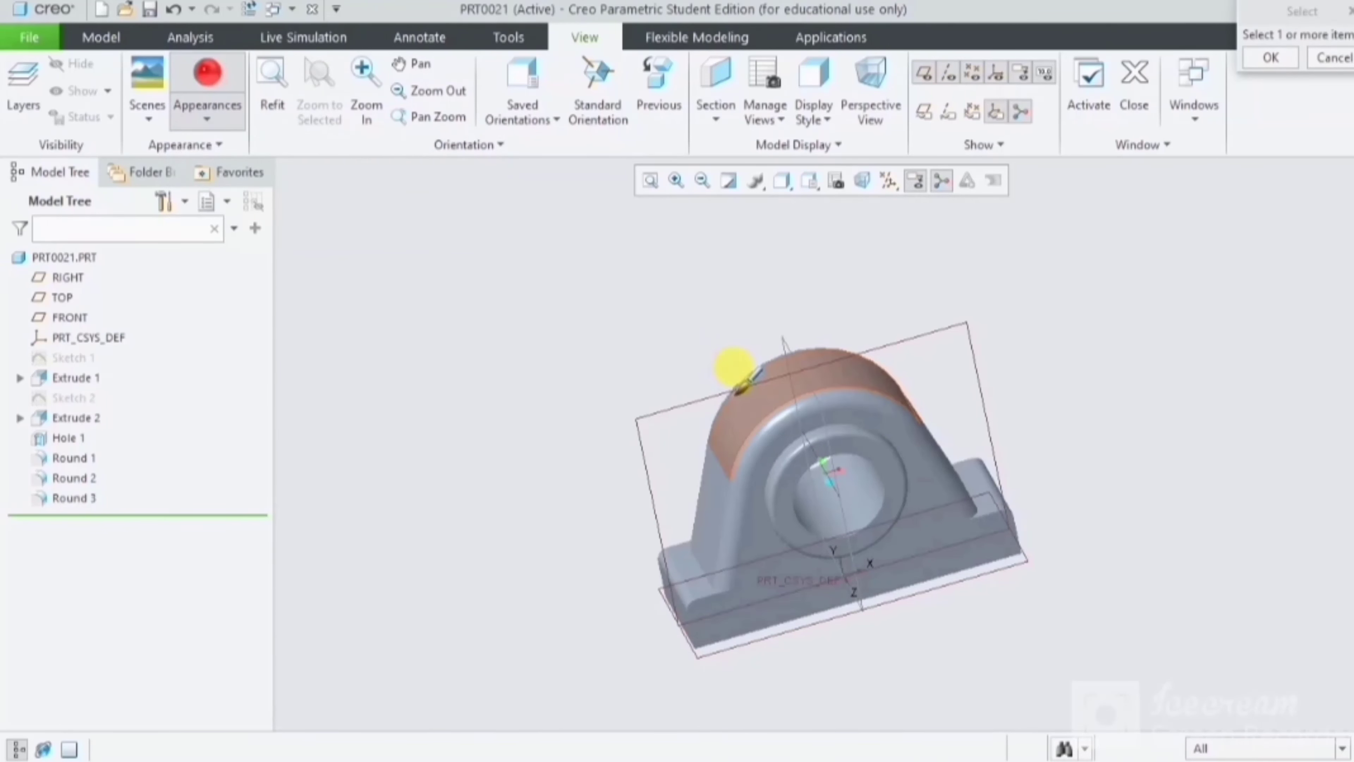
left_click(706, 382)
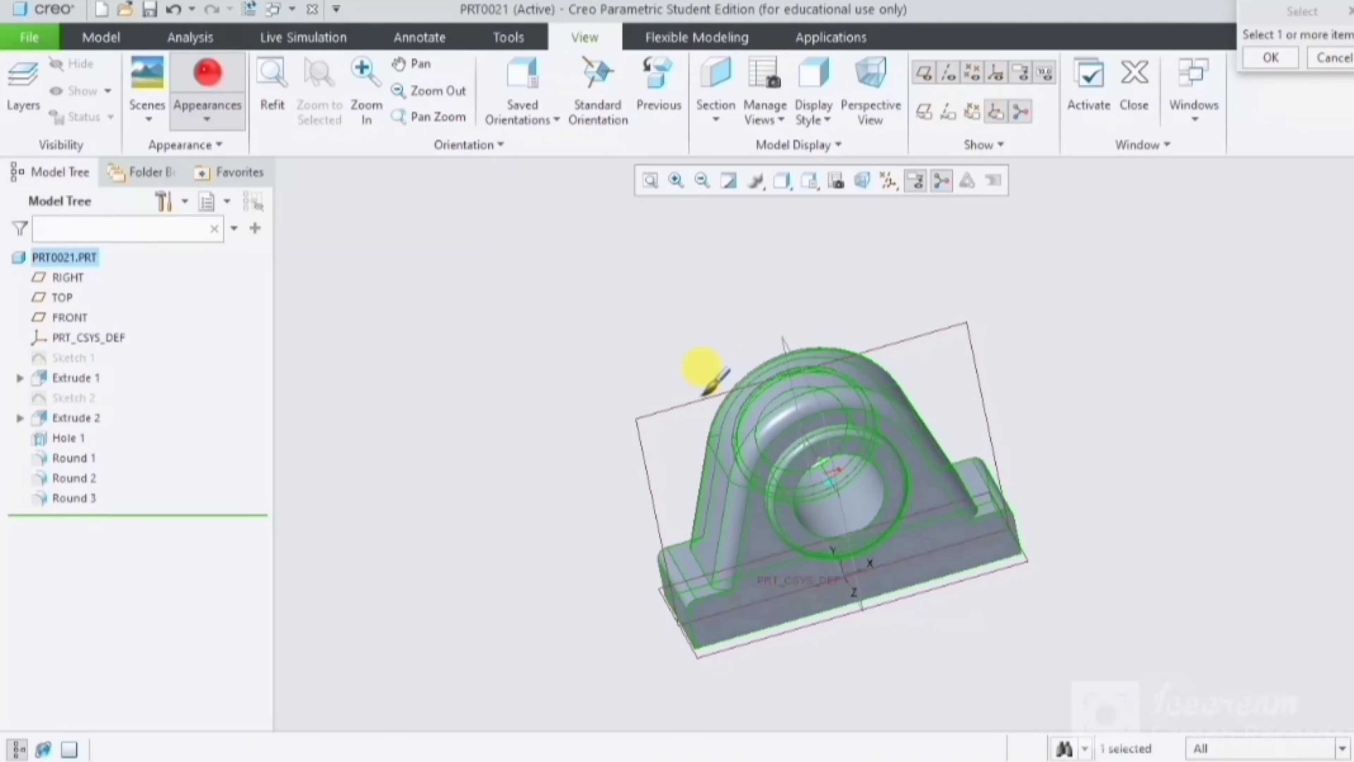
middle_click(706, 388)
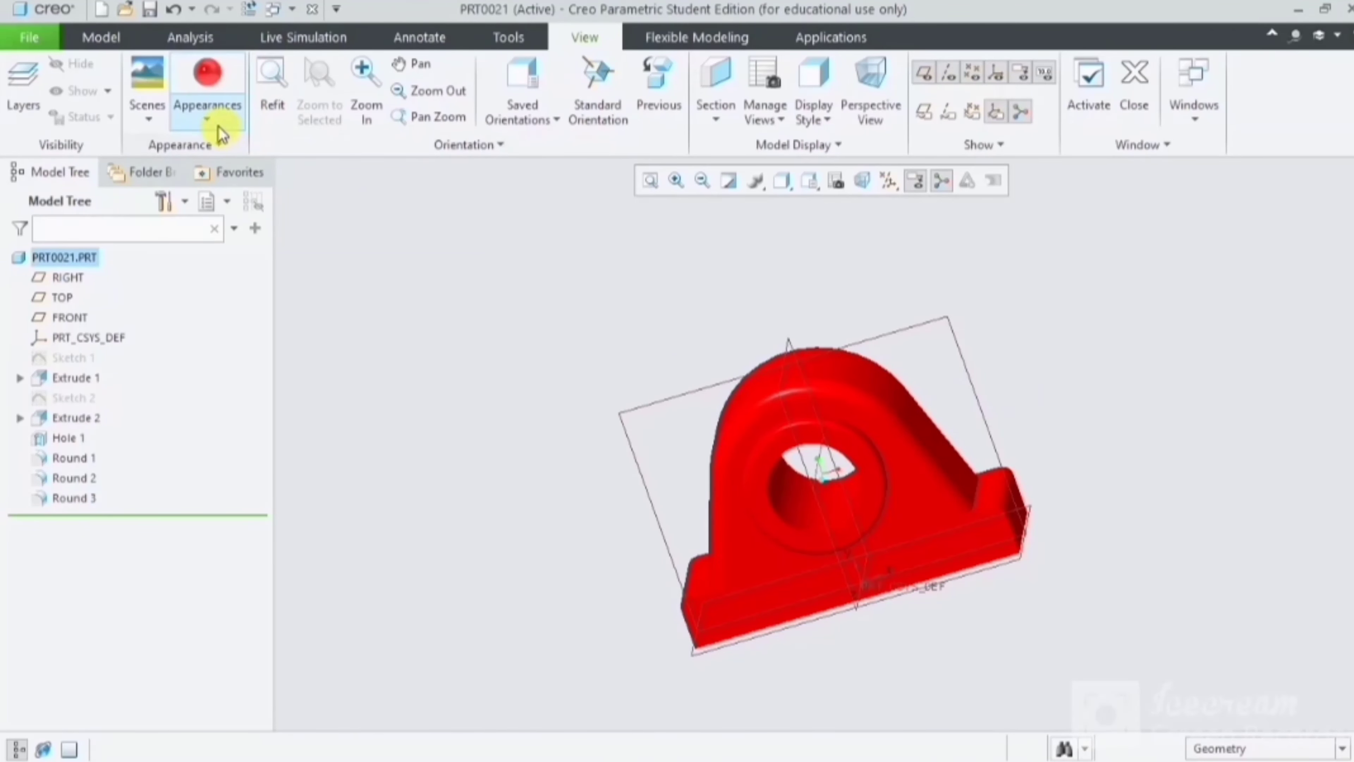
Step: Apply a light grey appearance to the bore's inner surface
left_click(219, 127)
left_click(246, 234)
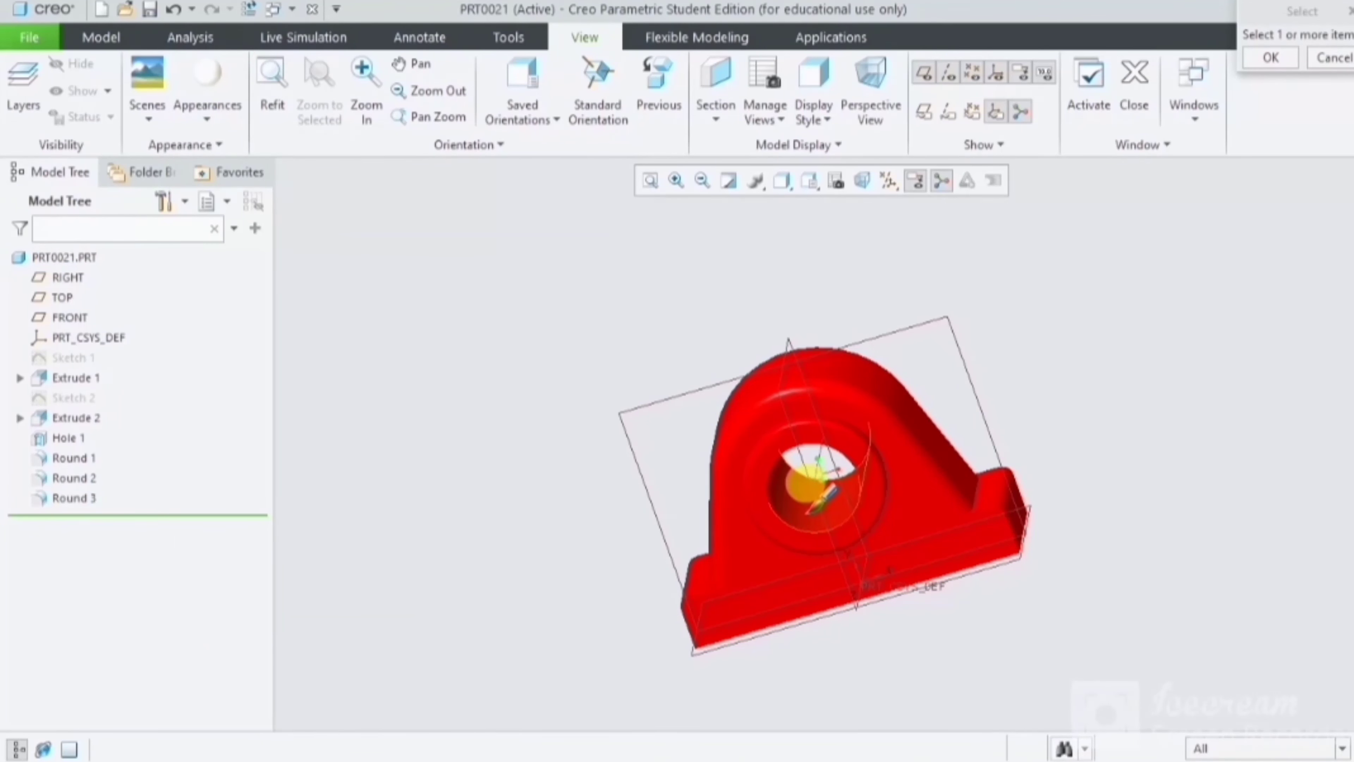
left_click(806, 488)
middle_click_drag(1028, 447, 1037, 370)
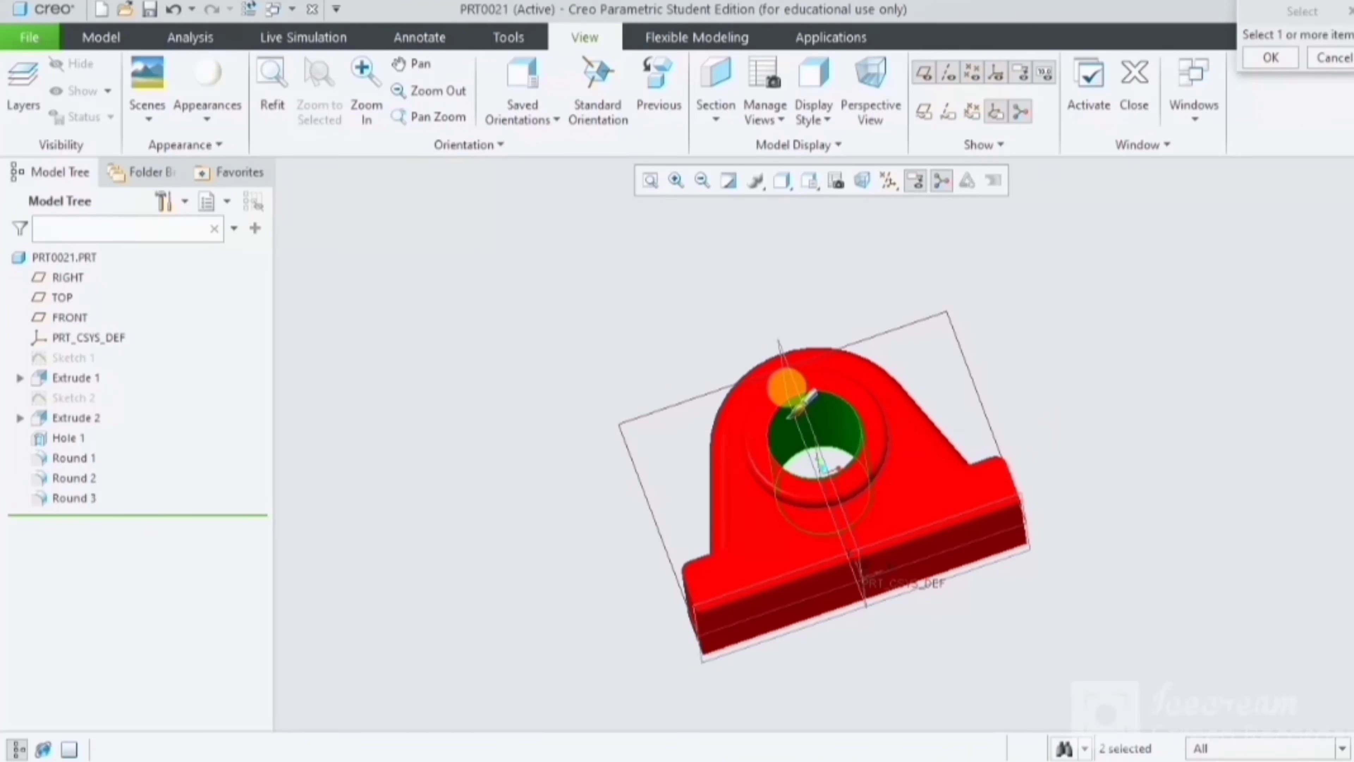
middle_click(787, 387)
mouse_move(1037, 369)
middle_mouse_down()
mouse_move(1003, 405)
mouse_move(1049, 424)
mouse_move(996, 419)
mouse_move(1000, 433)
mouse_move(959, 457)
mouse_move(995, 472)
mouse_move(1032, 464)
mouse_move(1028, 478)
mouse_move(1033, 462)
middle_mouse_up()
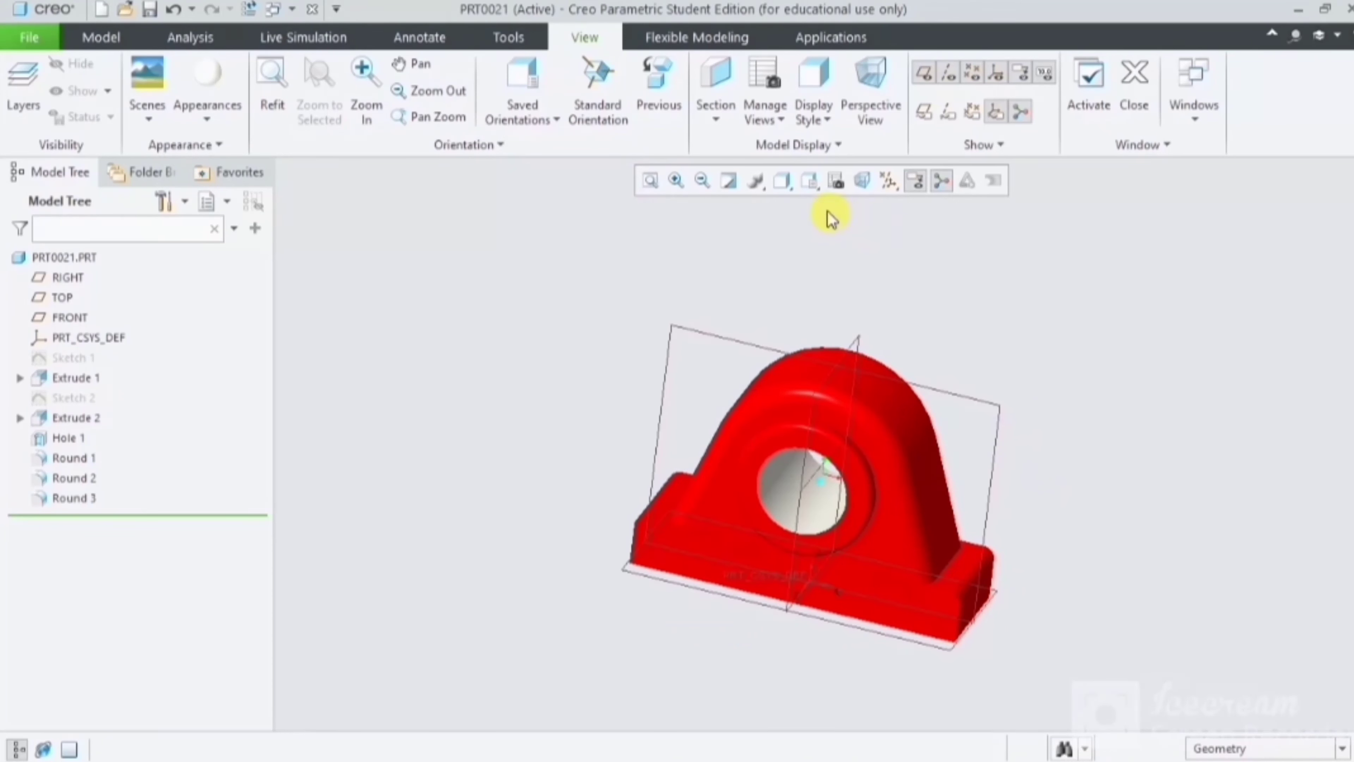
Step: Display the part as Shading With Reflections
left_click(794, 193)
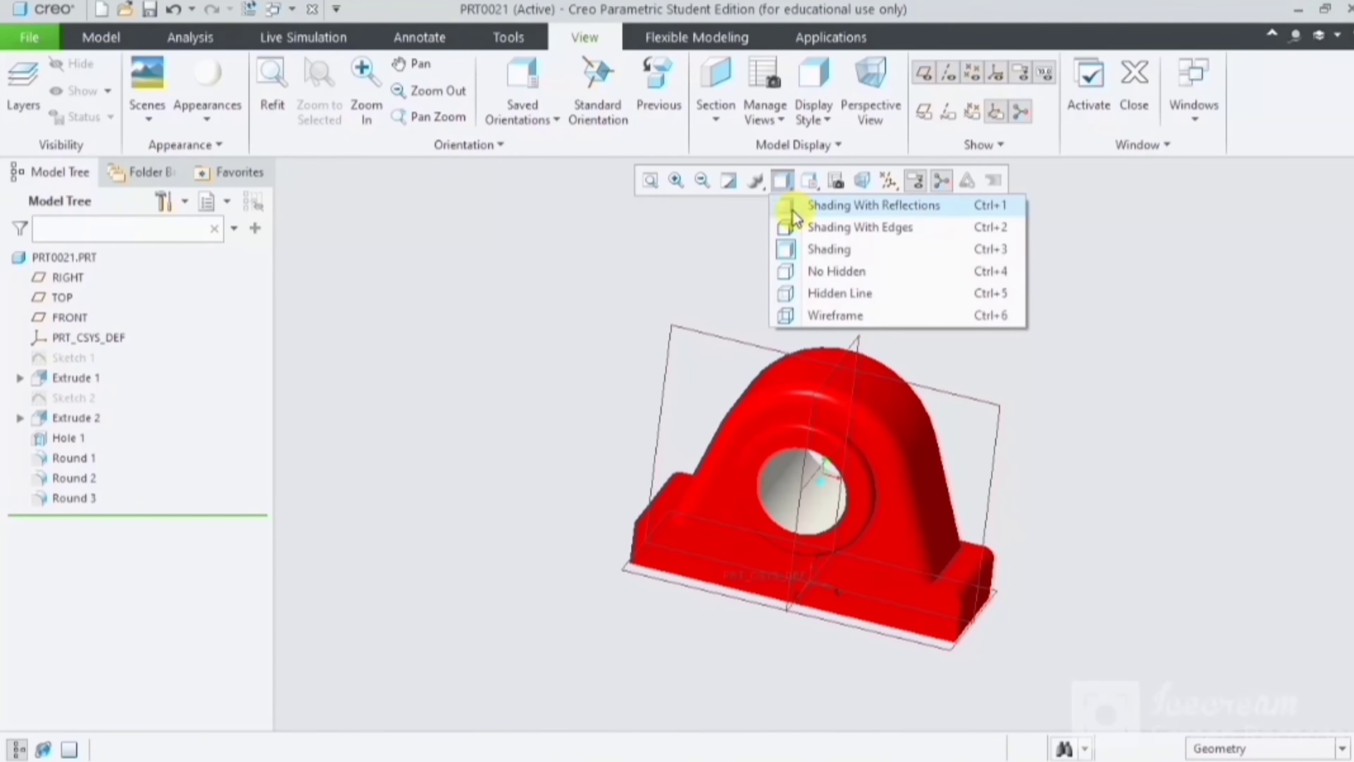
left_click(794, 208)
mouse_move(1052, 371)
middle_mouse_down()
mouse_move(1015, 351)
mouse_move(1037, 354)
mouse_move(994, 394)
mouse_move(1013, 372)
middle_mouse_up()
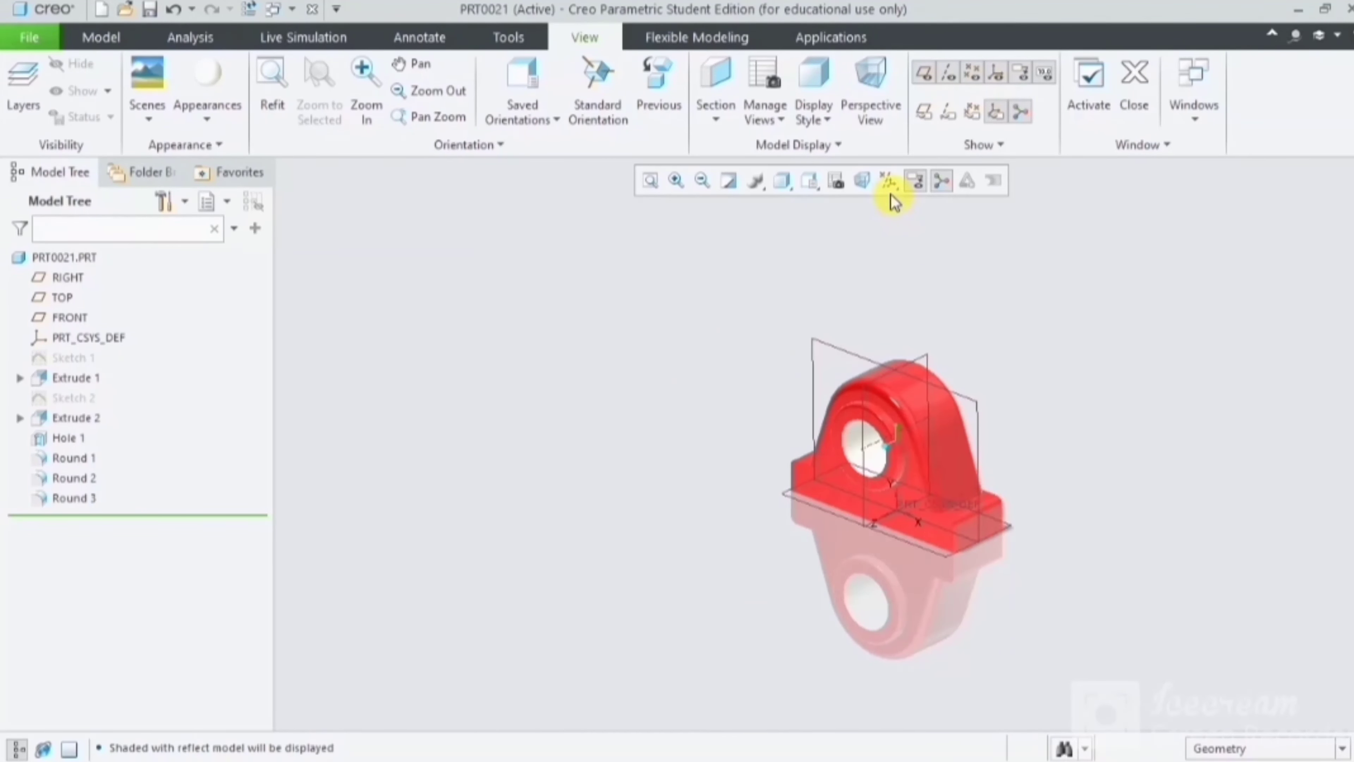
Step: Hide all datum planes, axes, points and coordinate systems, and save PRT0021
left_click(888, 181)
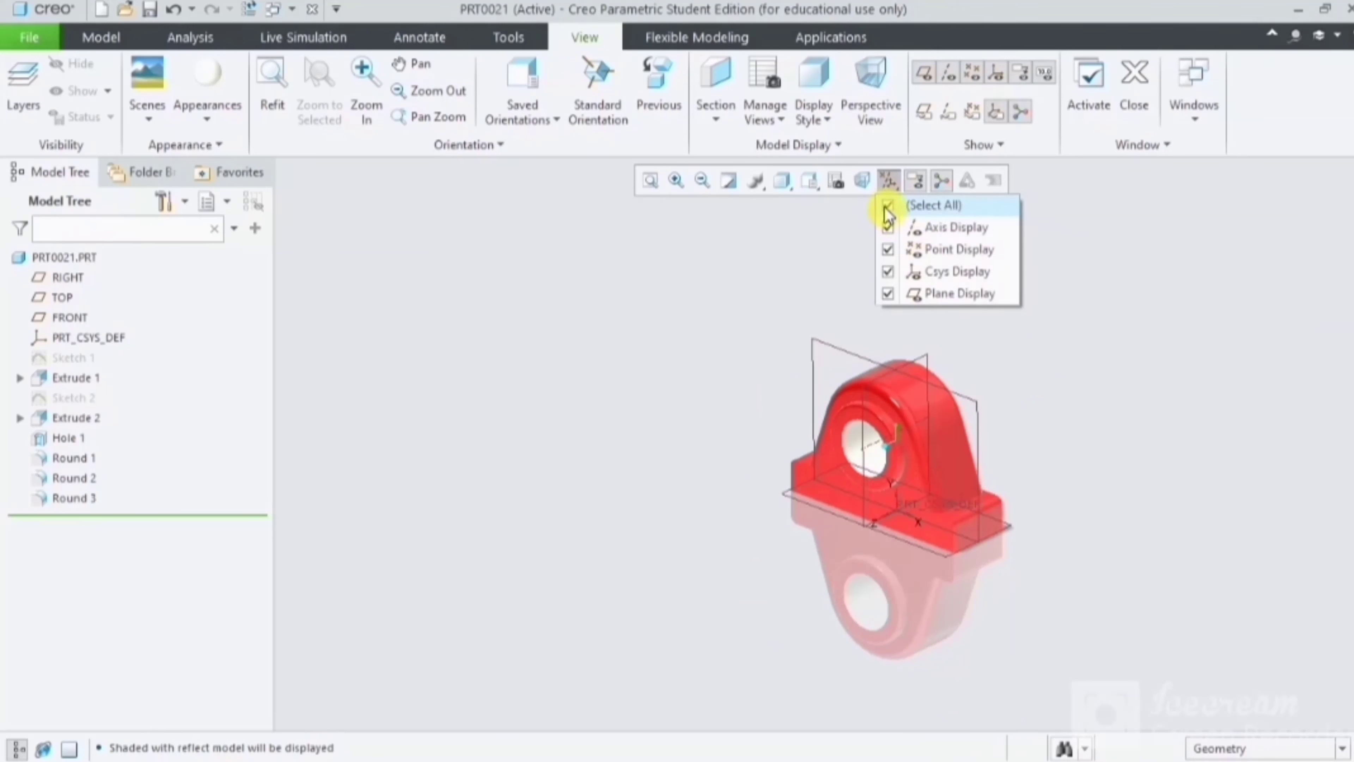
left_click(887, 205)
left_click(1109, 390)
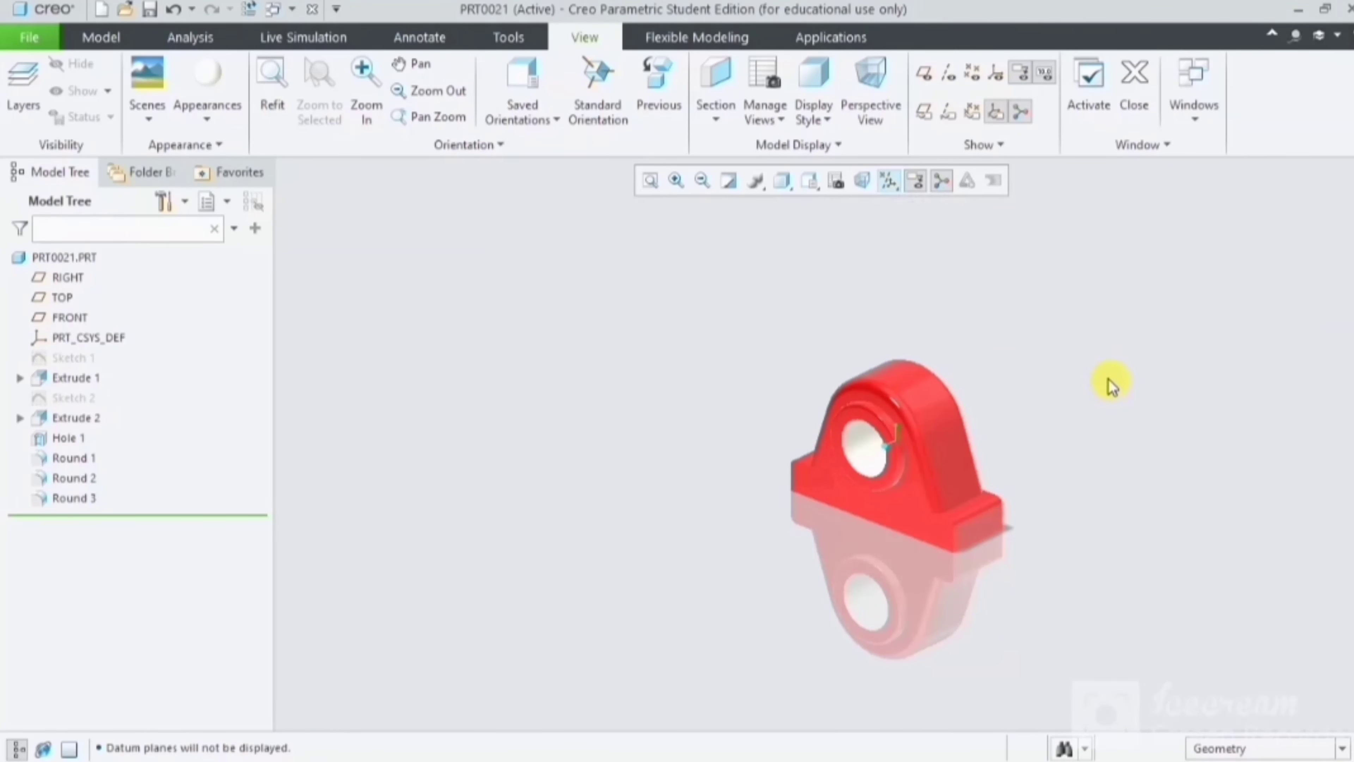
scroll(1109, 383, "down", 1)
key("ctrl+s")
left_click(64, 460)
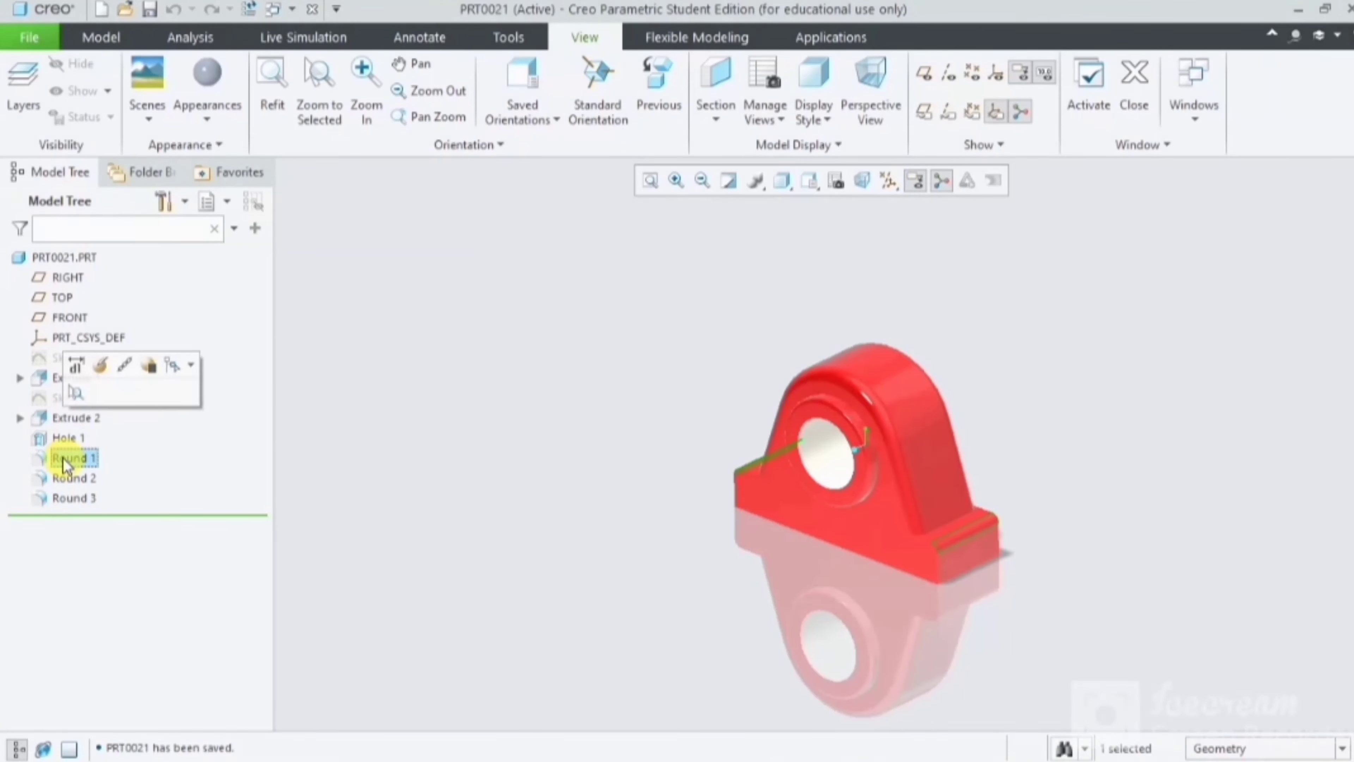
Step: Delete Round 1 from the model tree and confirm the deletion
right_click(88, 460)
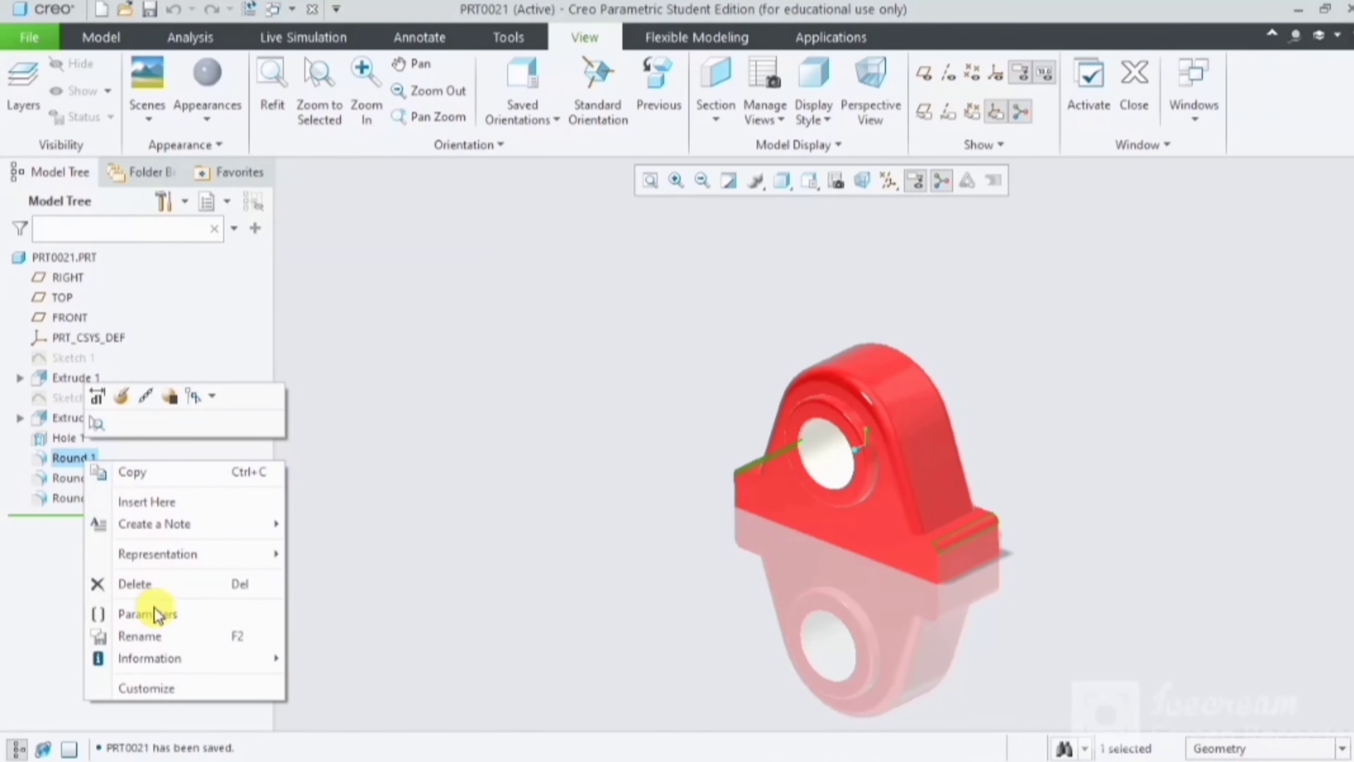
left_click(166, 585)
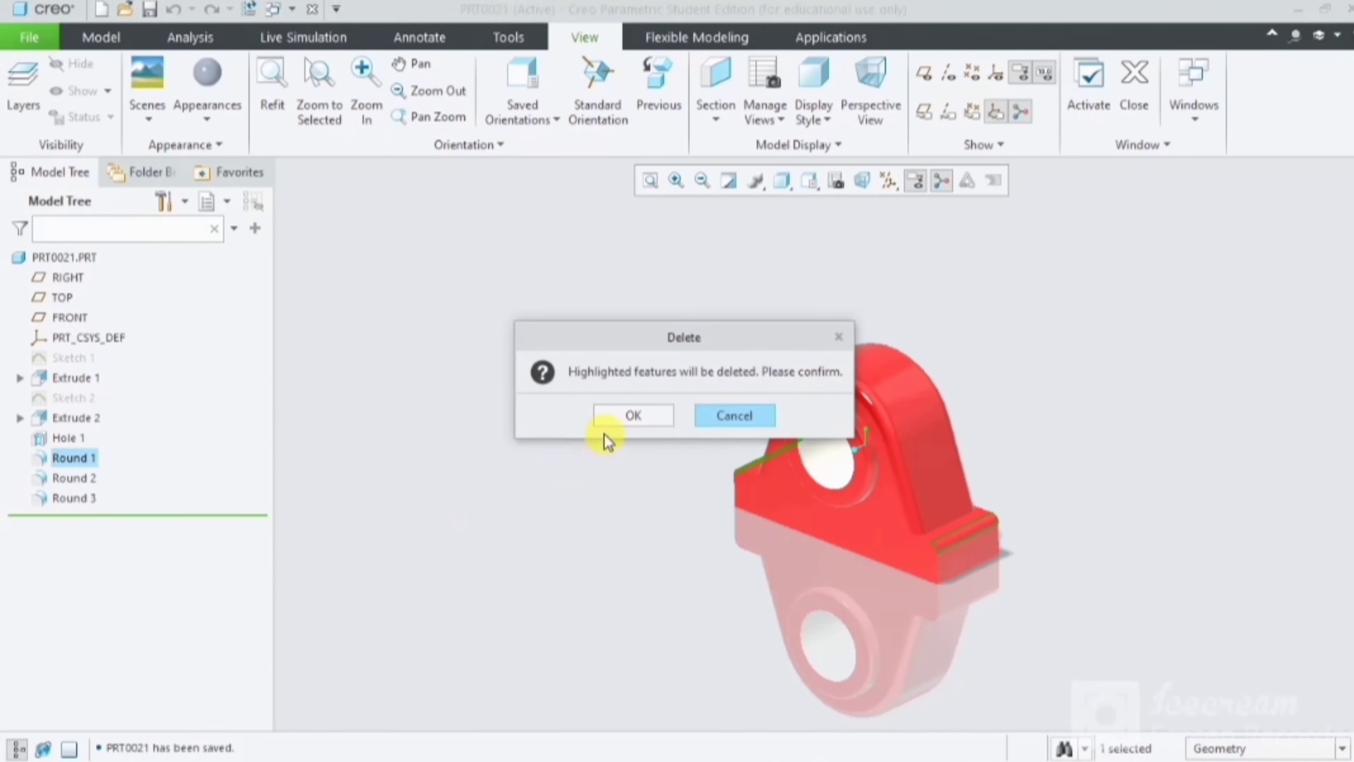
left_click(611, 422)
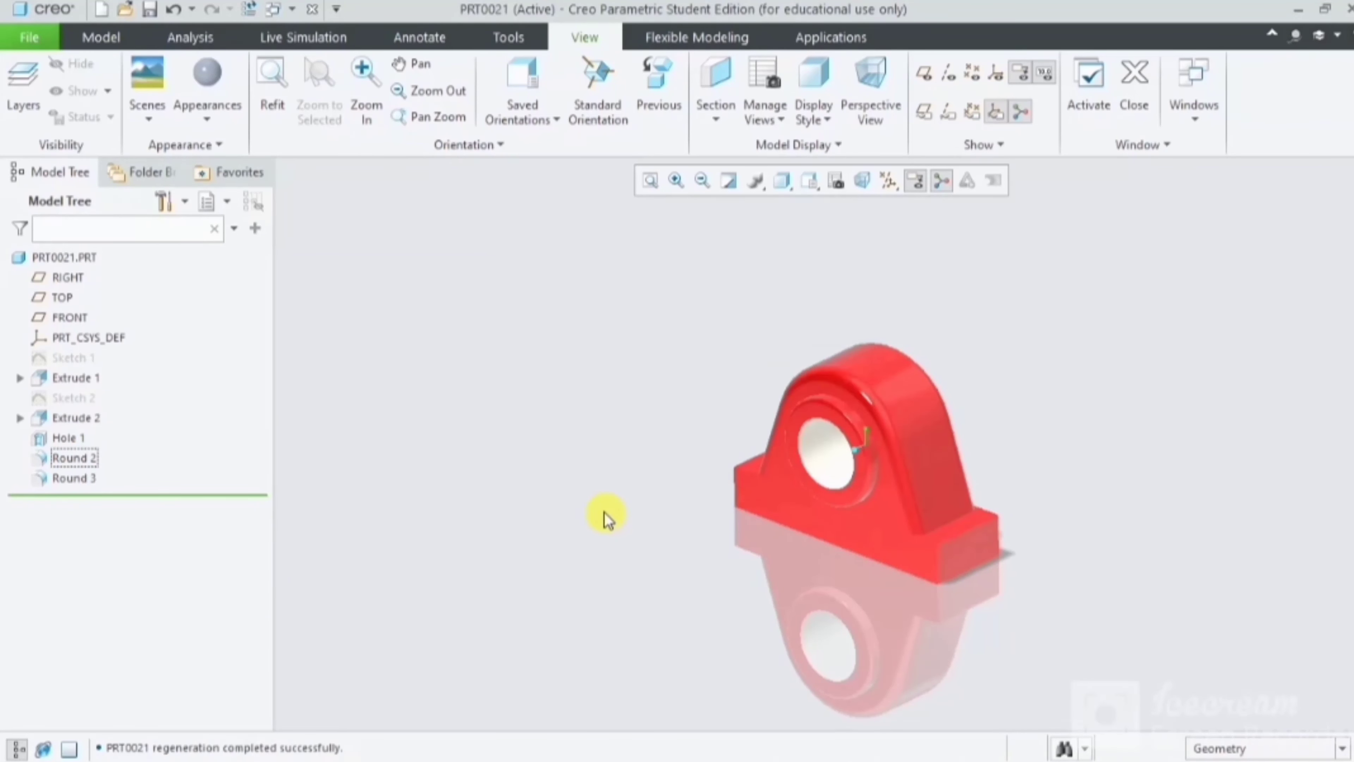
middle_click_drag(507, 506, 508, 475)
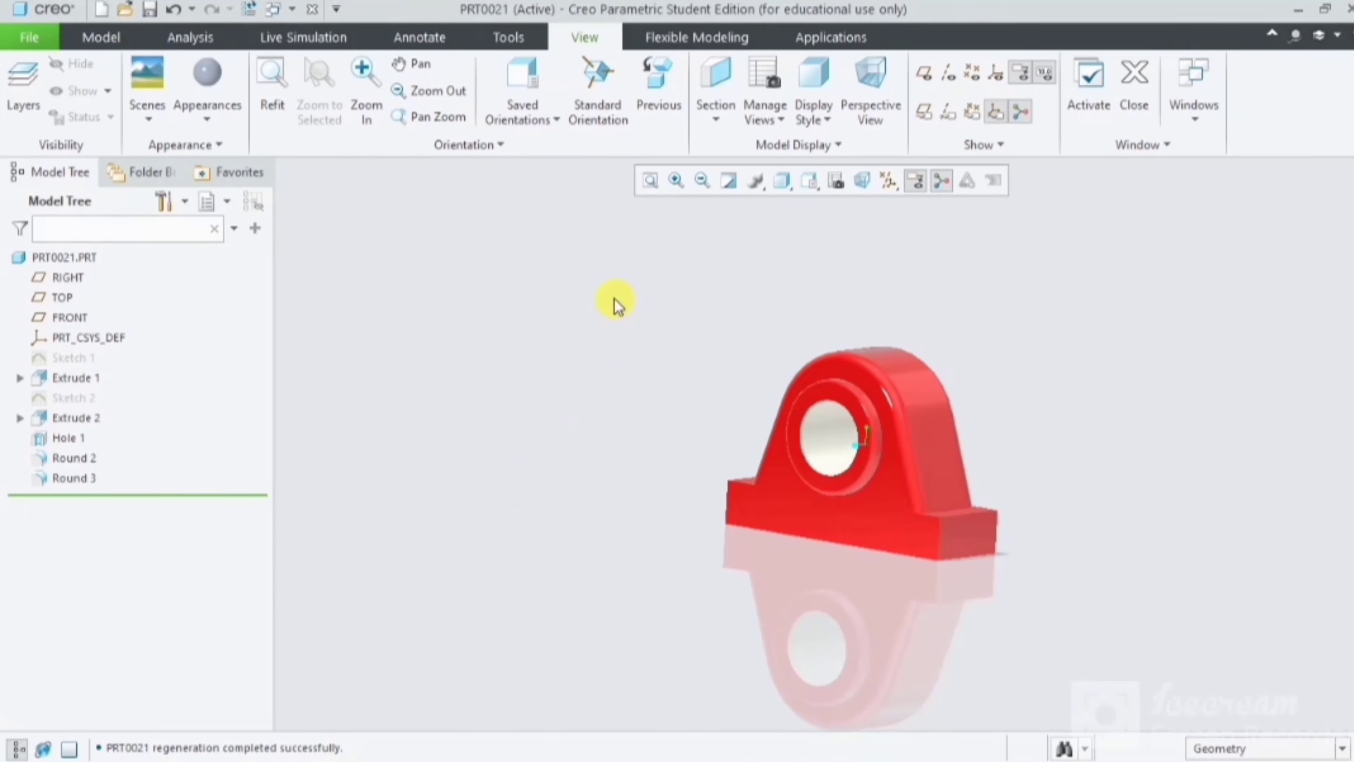
left_click(99, 37)
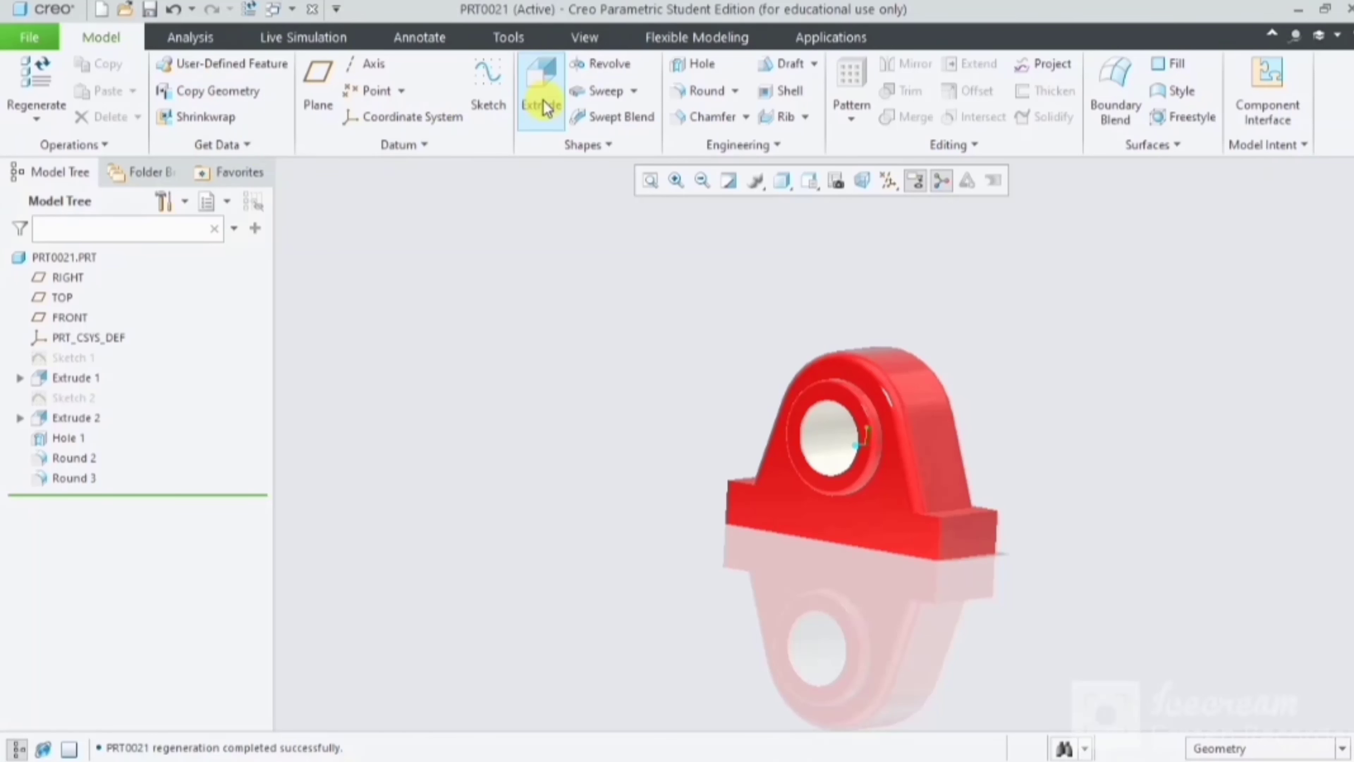
Step: Round the base's vertical corner edges with a 15.00 radius as Round 4
left_click(706, 91)
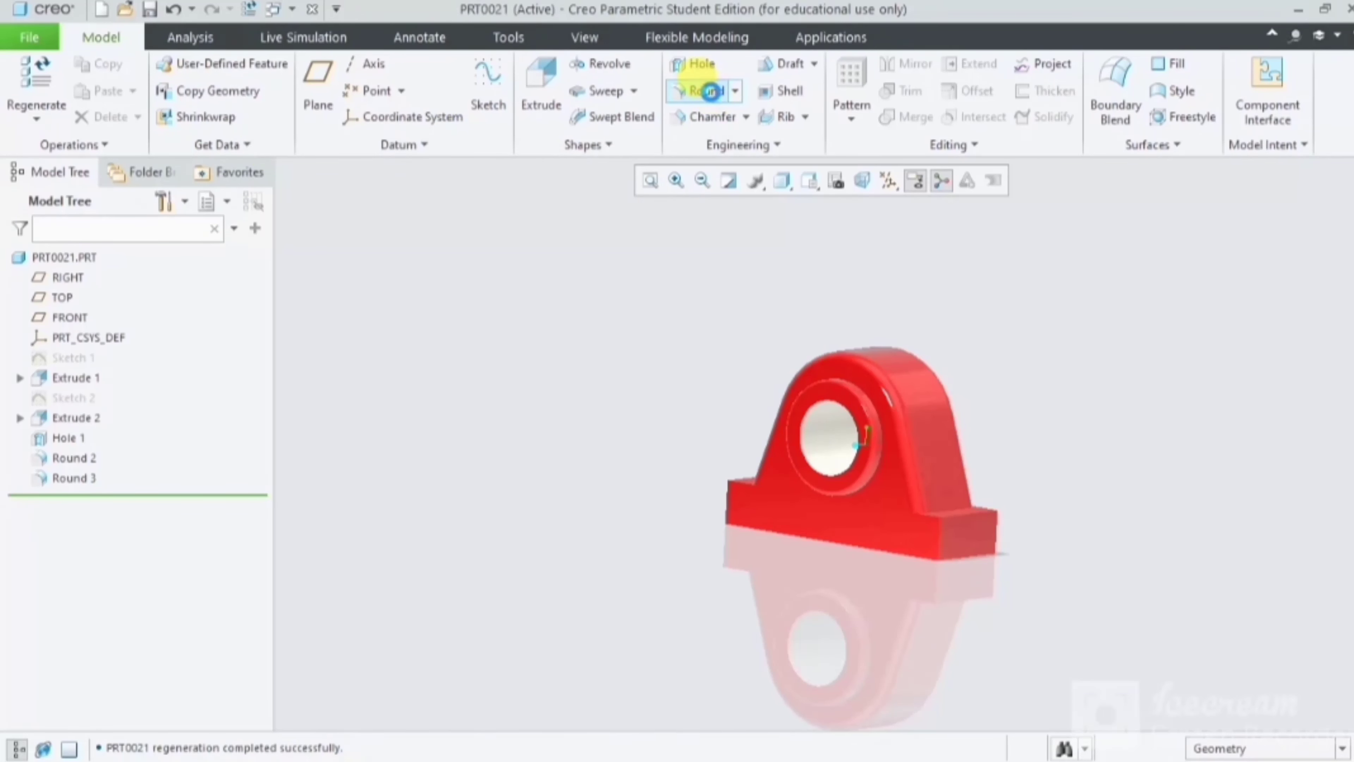
left_click(938, 554)
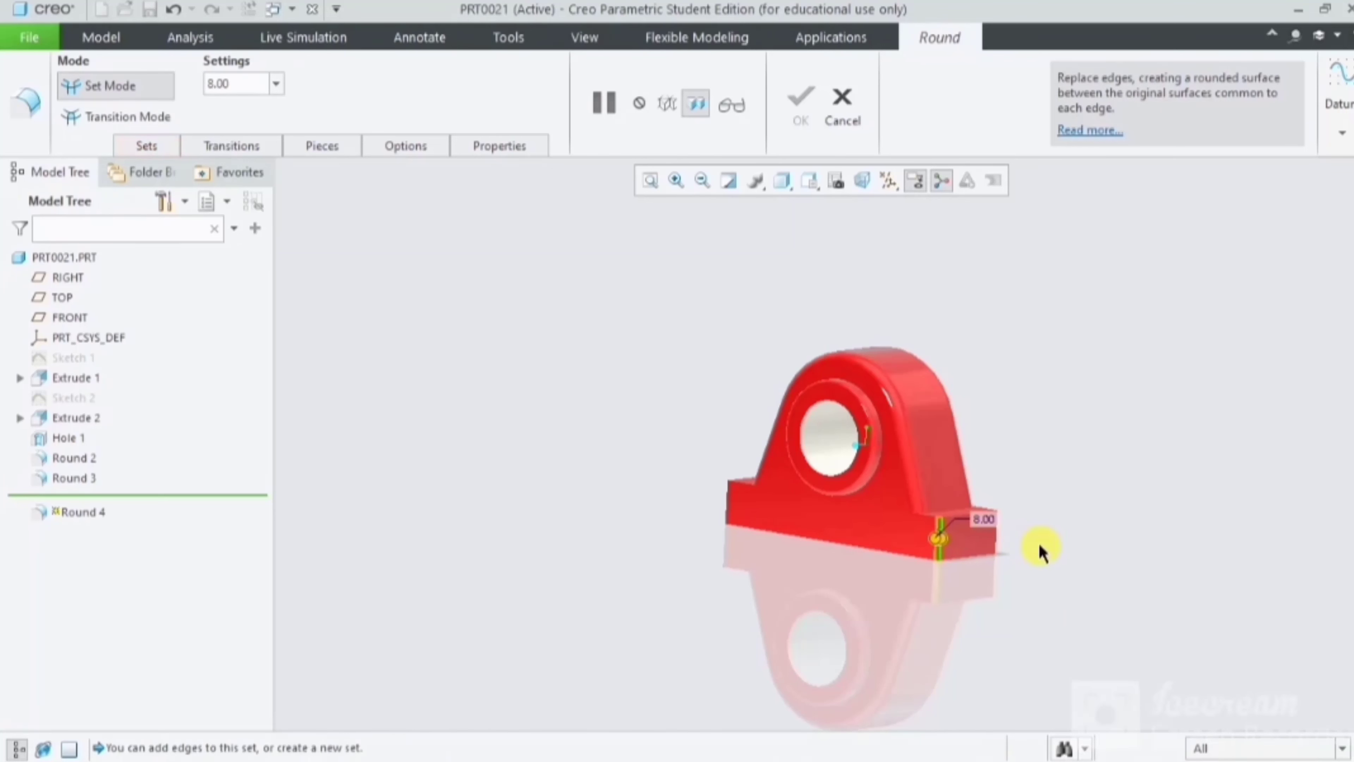
mouse_move(1082, 544)
middle_mouse_down()
mouse_move(1010, 562)
mouse_move(1010, 538)
mouse_move(949, 566)
middle_mouse_up()
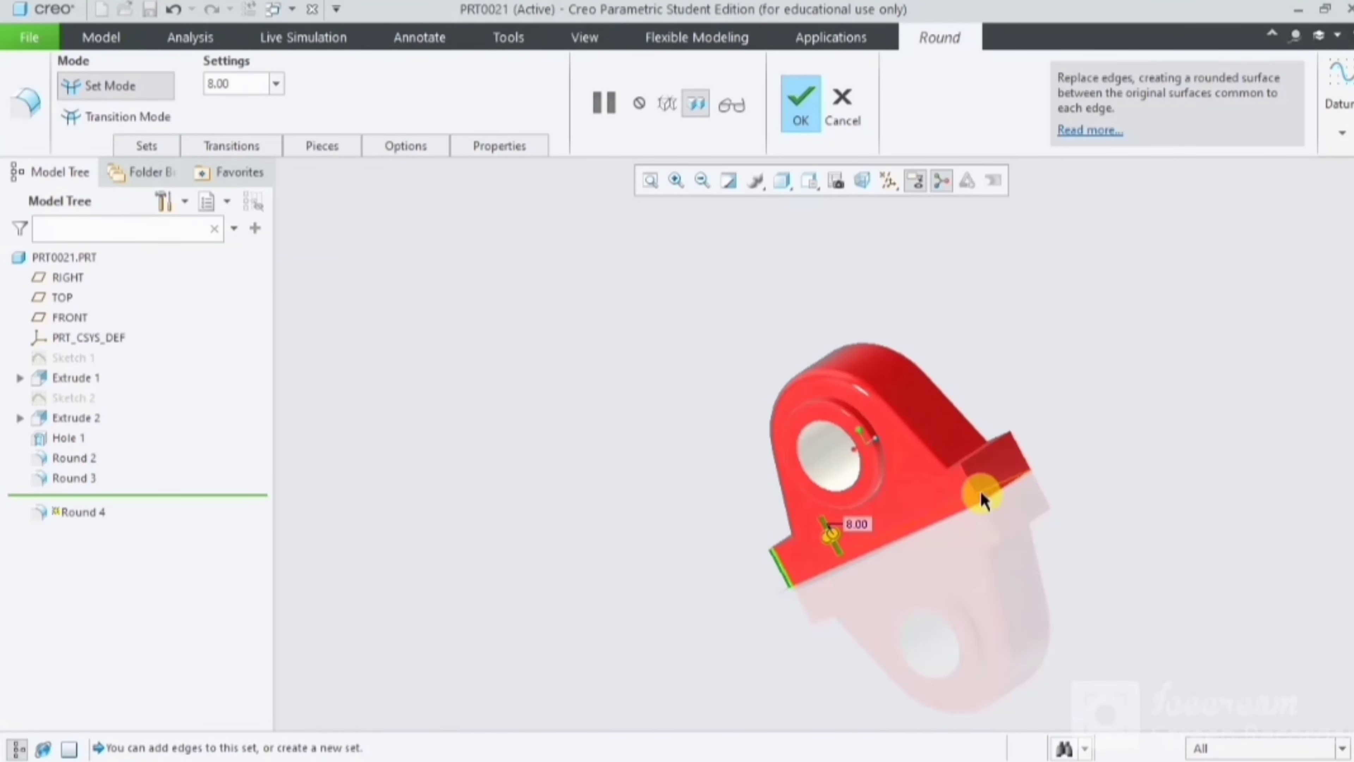
middle_click_drag(1103, 493, 1036, 529)
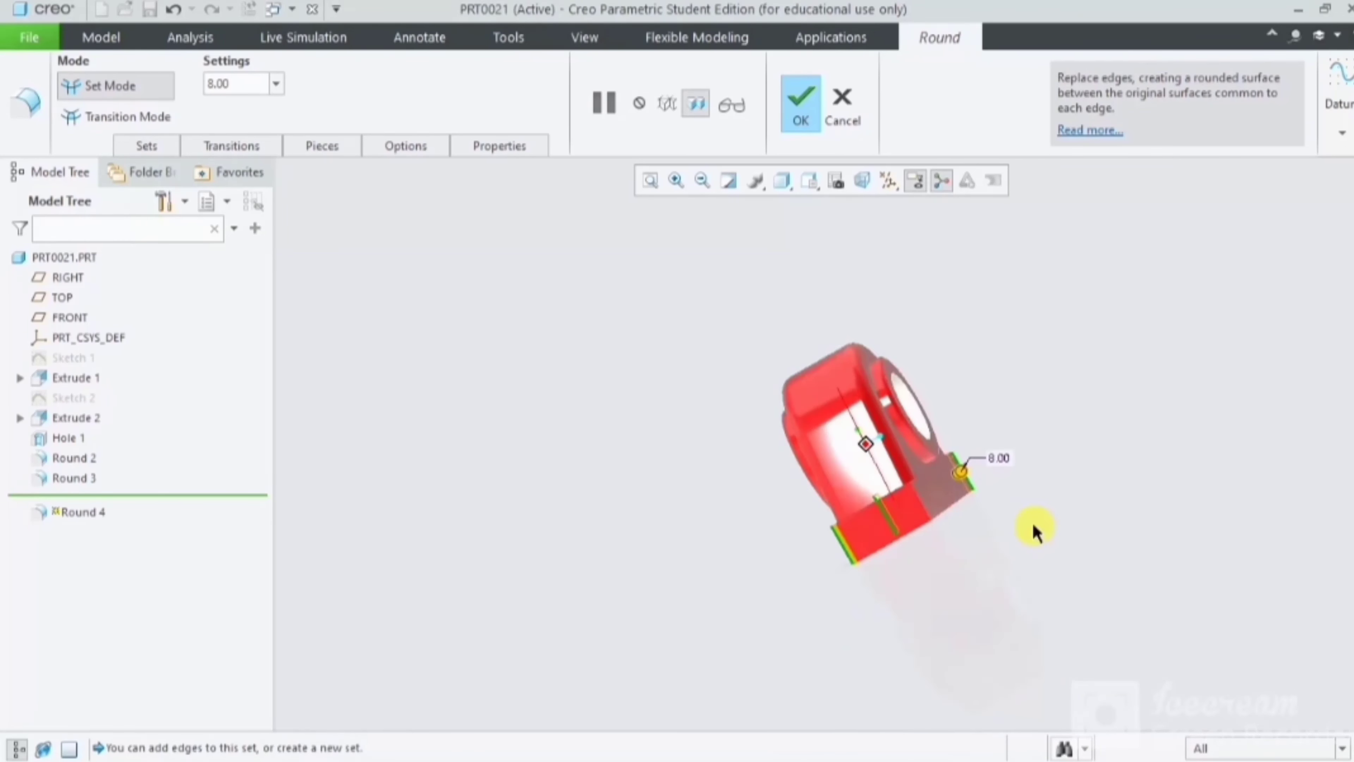
left_click(926, 515, "ctrl")
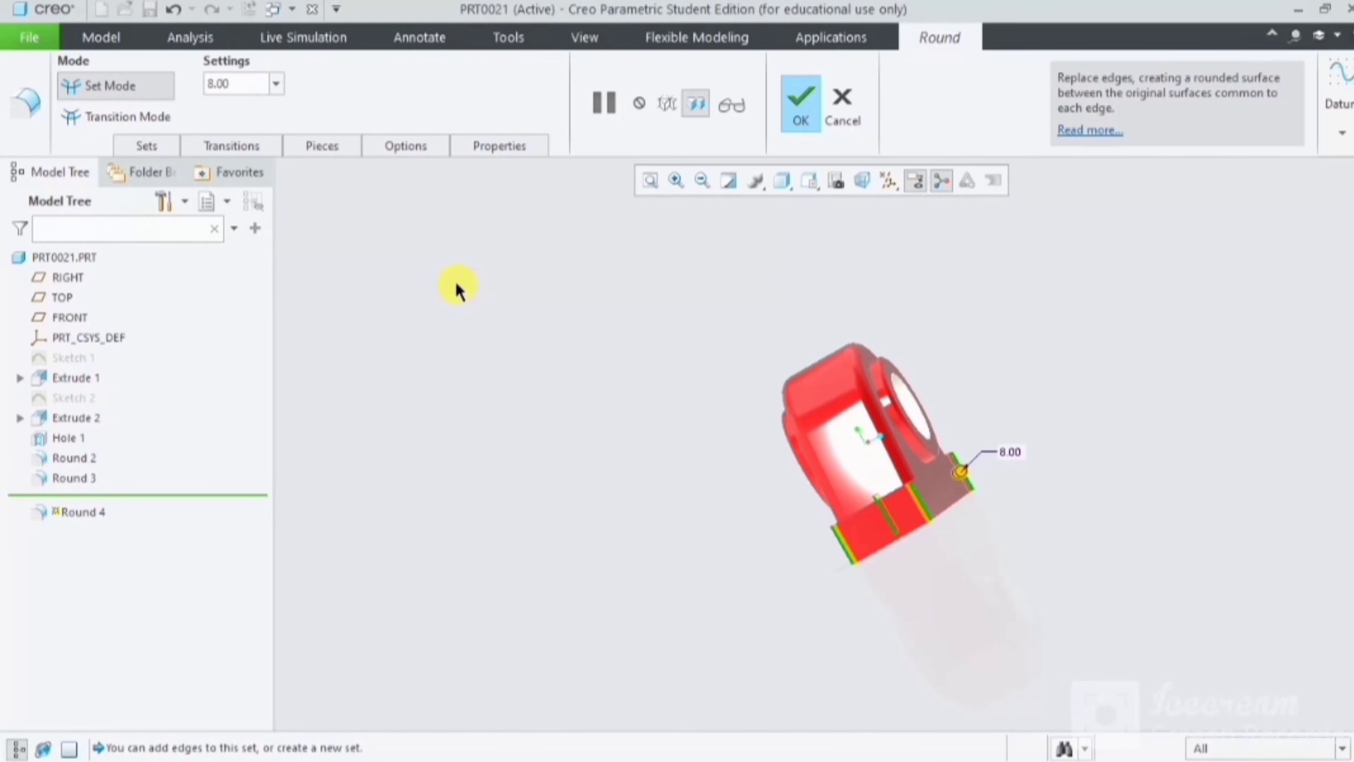
double_click(214, 84)
type("15")
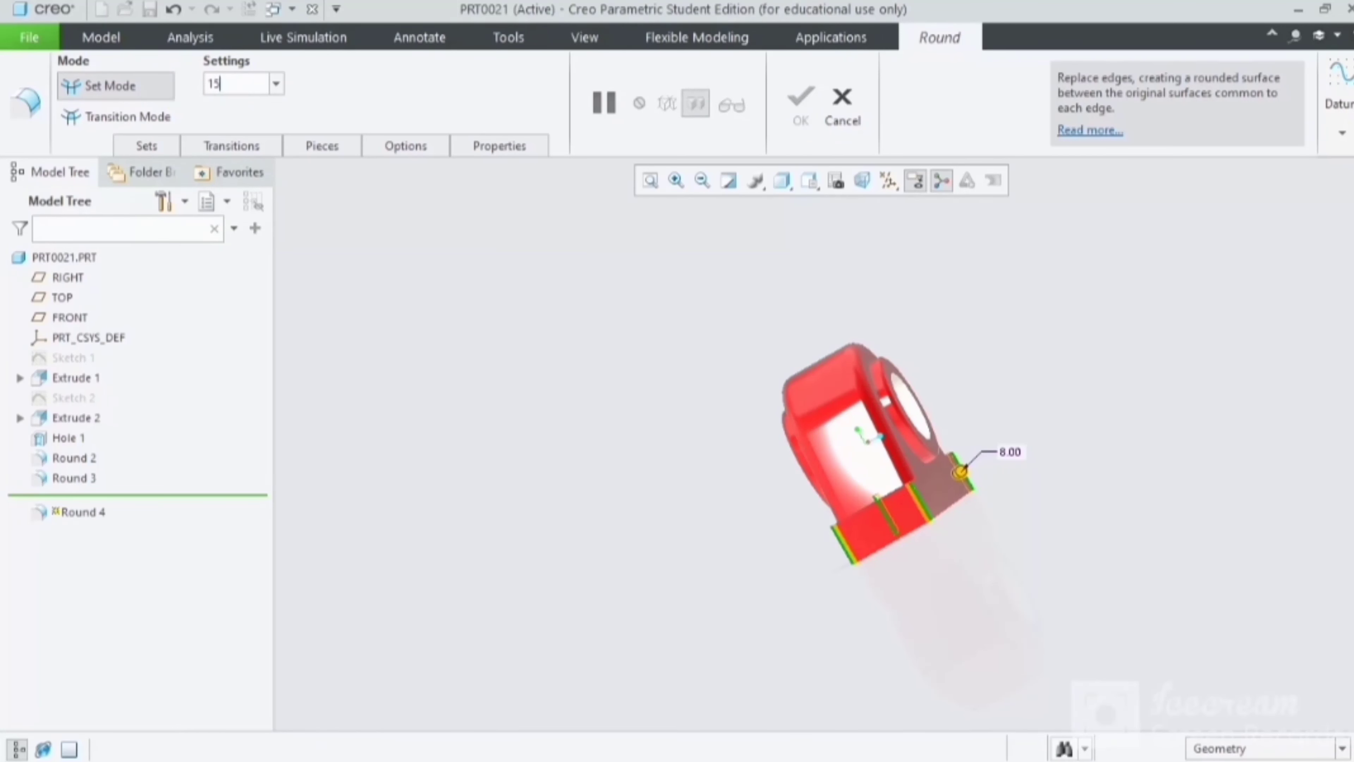
key("Return")
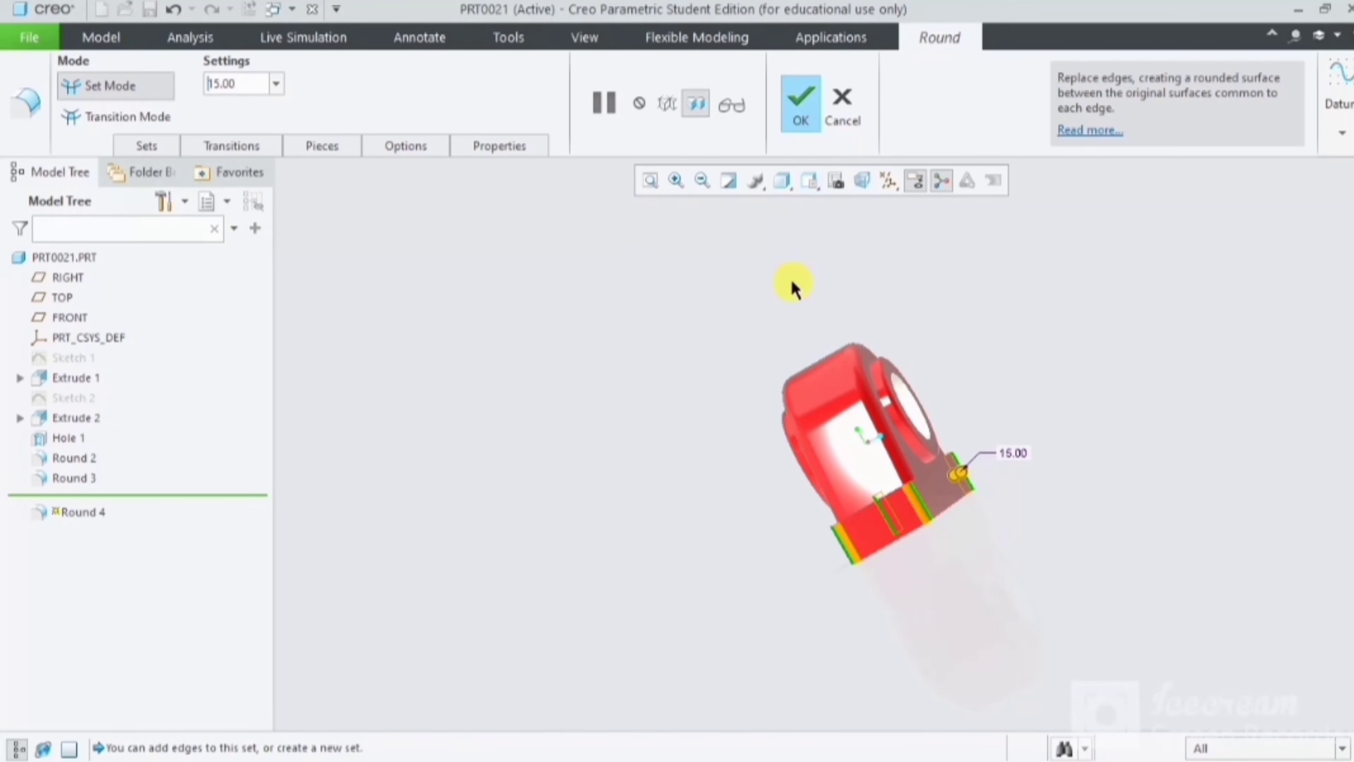
left_click(803, 124)
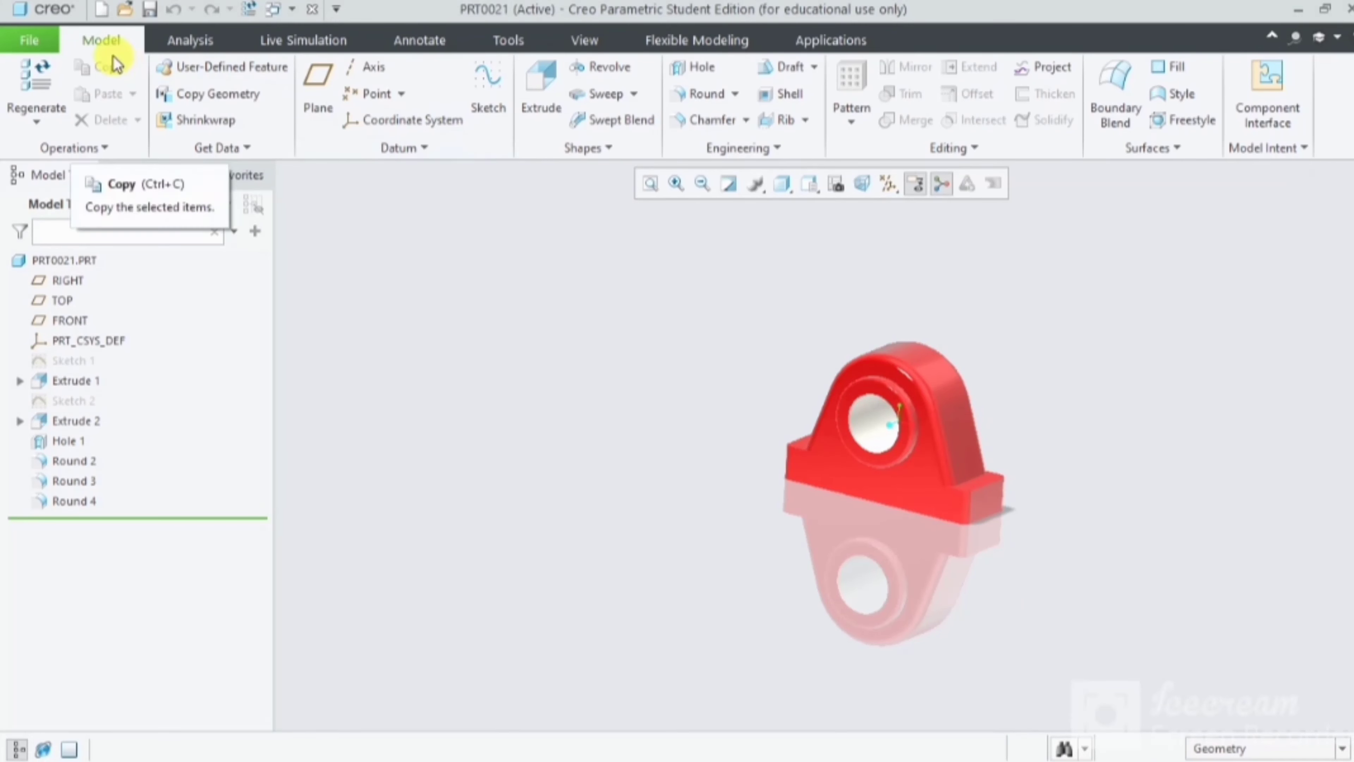
Step: Create a new empty A4 landscape drawing without the default template
left_click(34, 40)
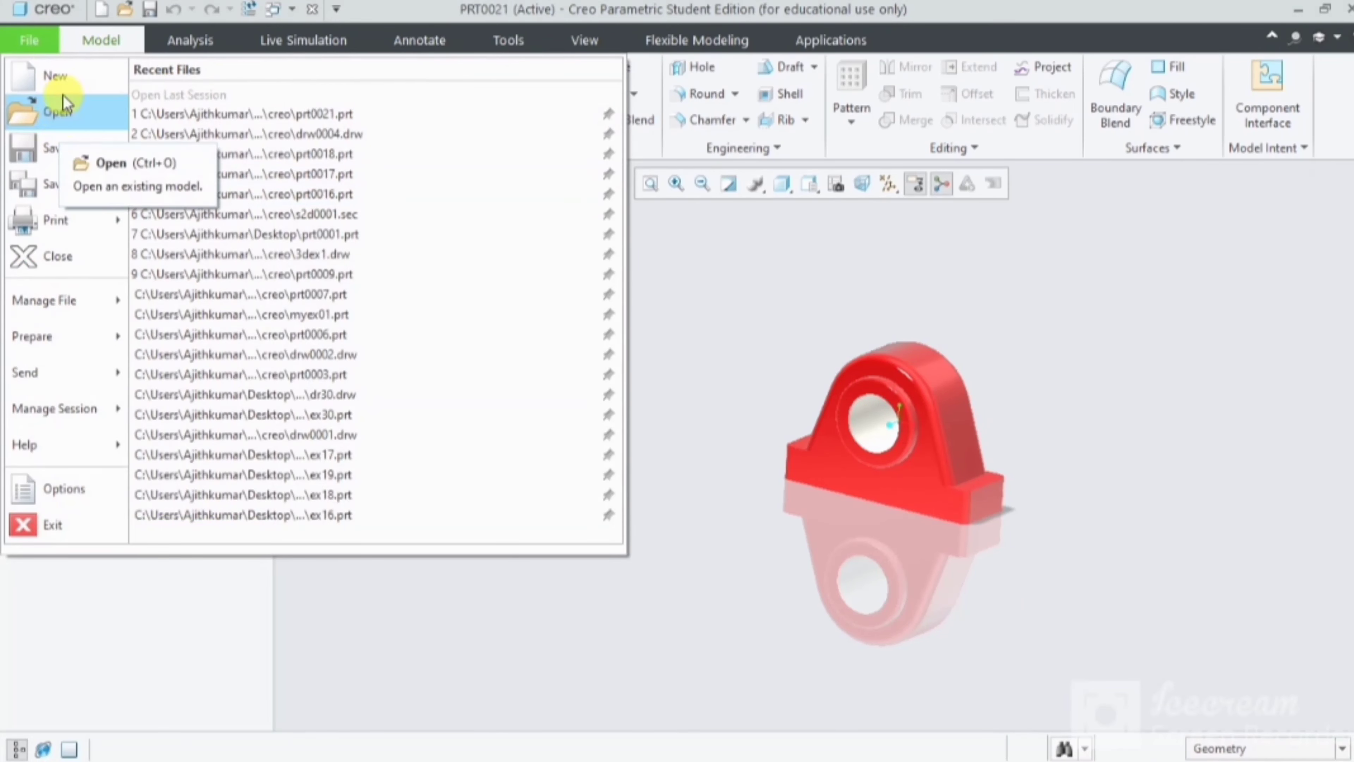
left_click(63, 81)
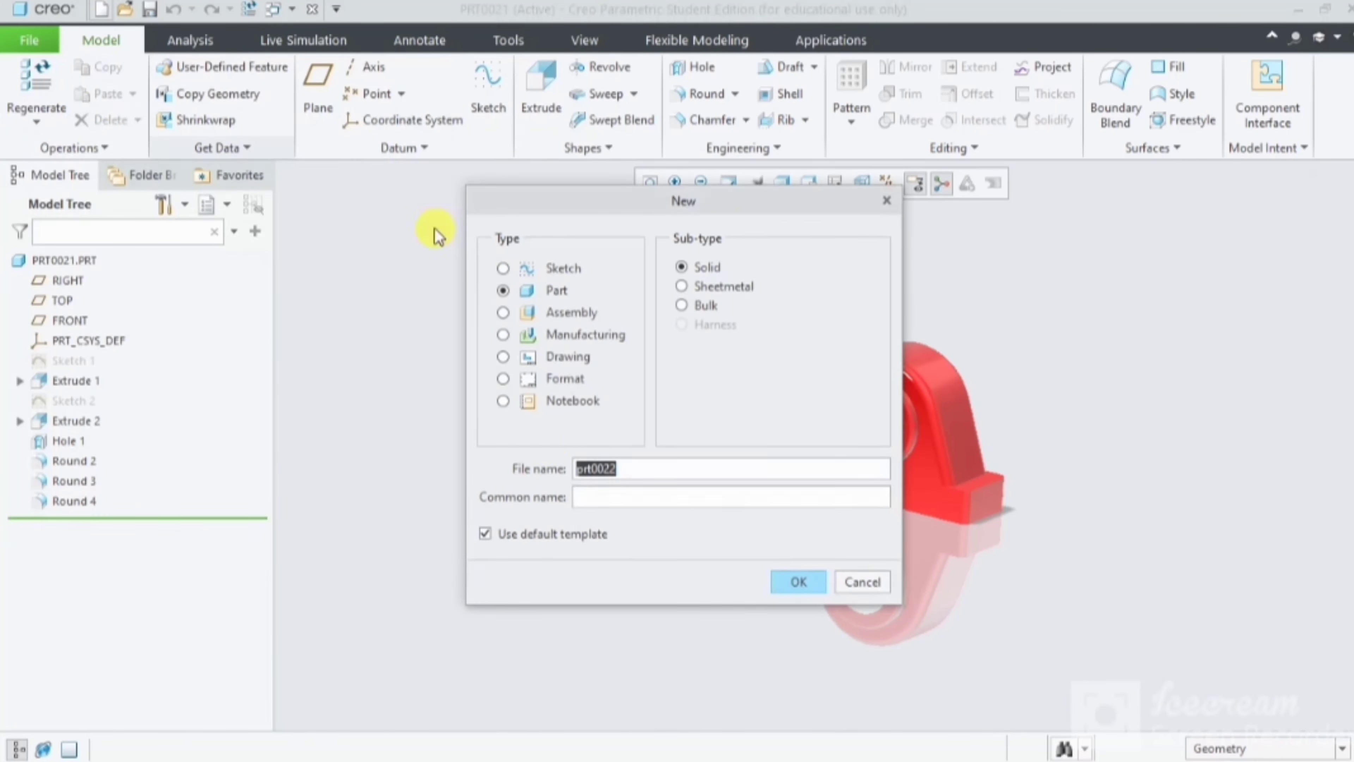
left_click(564, 534)
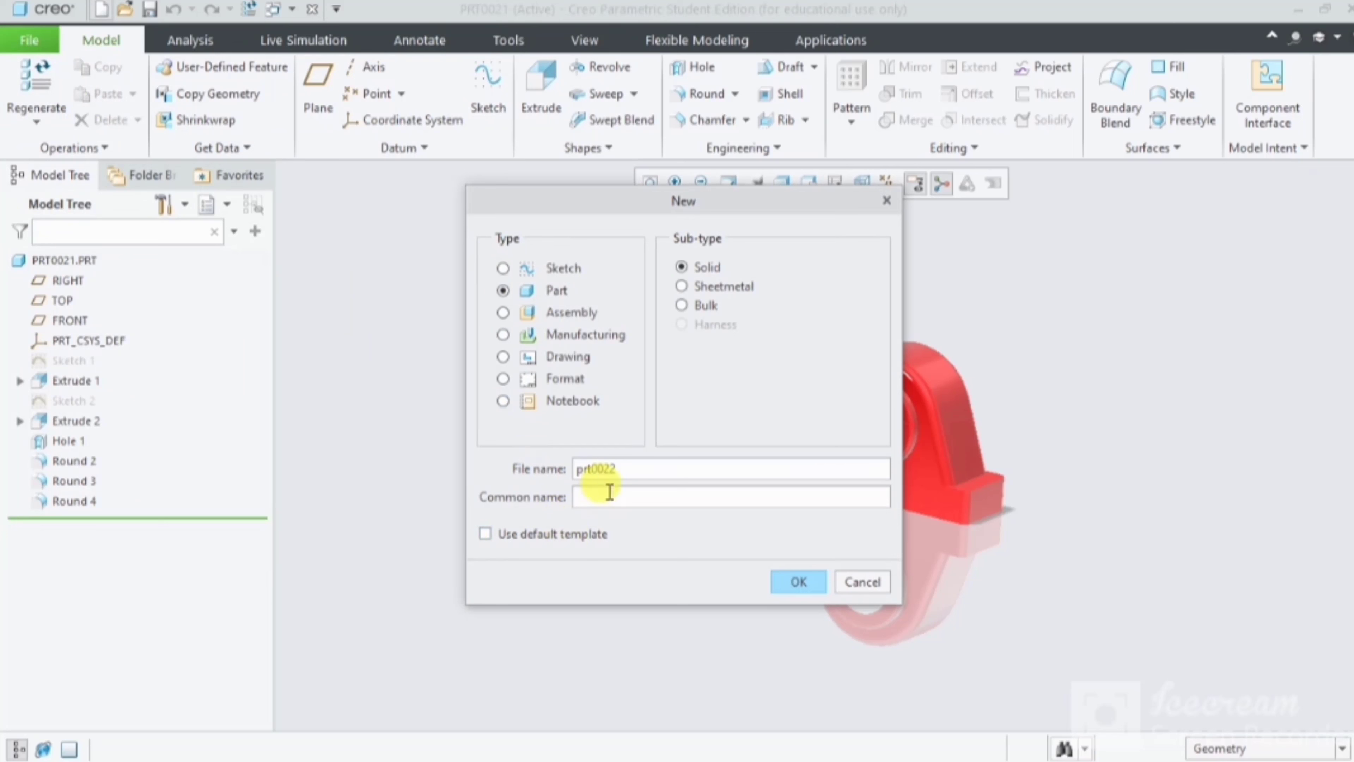
left_click(558, 356)
left_click(799, 611)
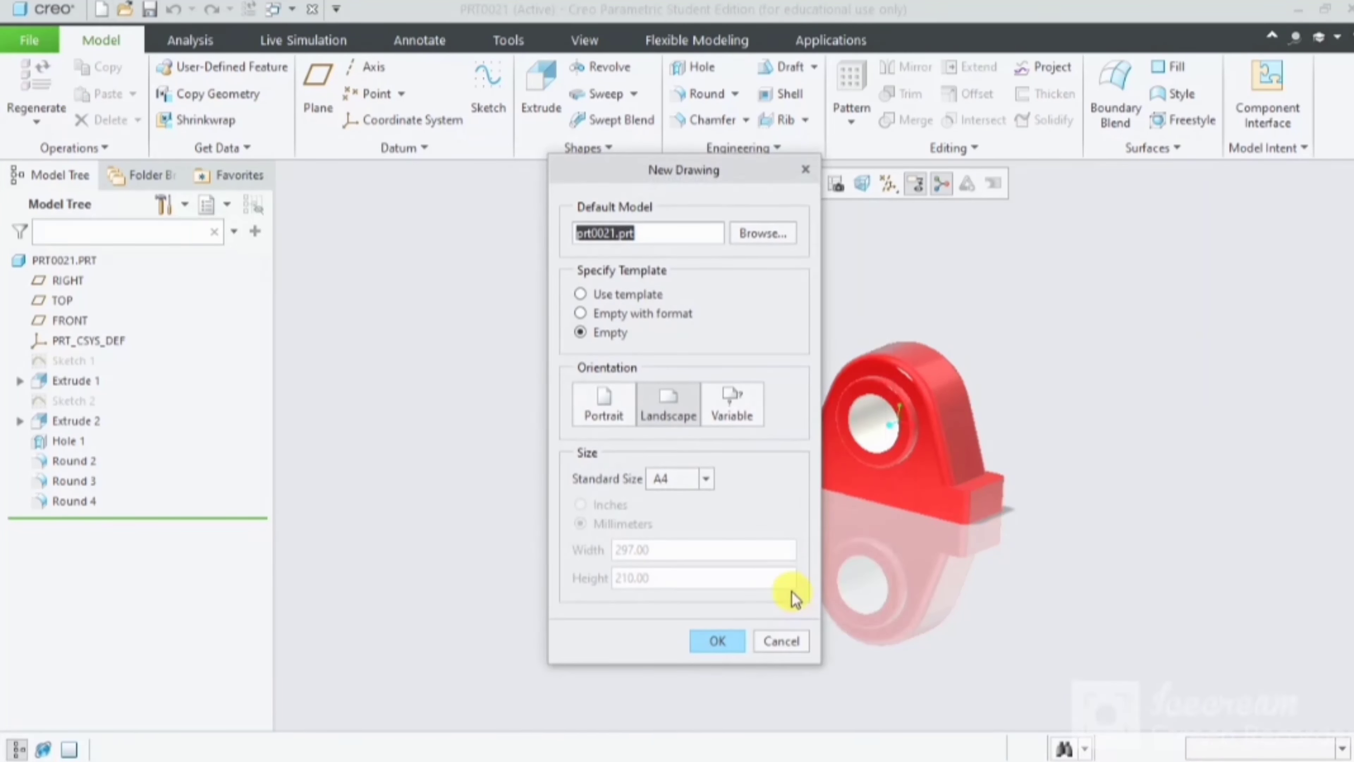
left_click(705, 650)
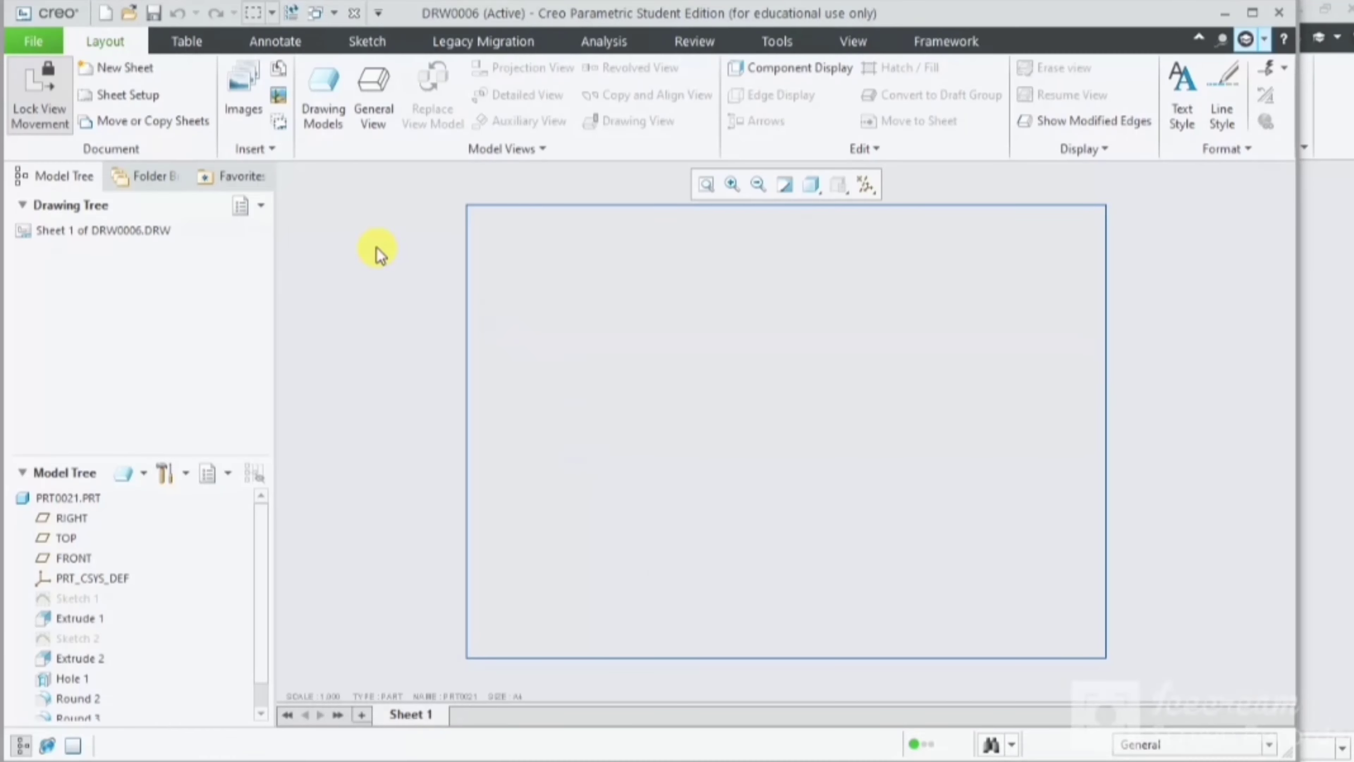
Step: Add prt0021 as the drawing model and begin a general view with no combined state
left_click(337, 121)
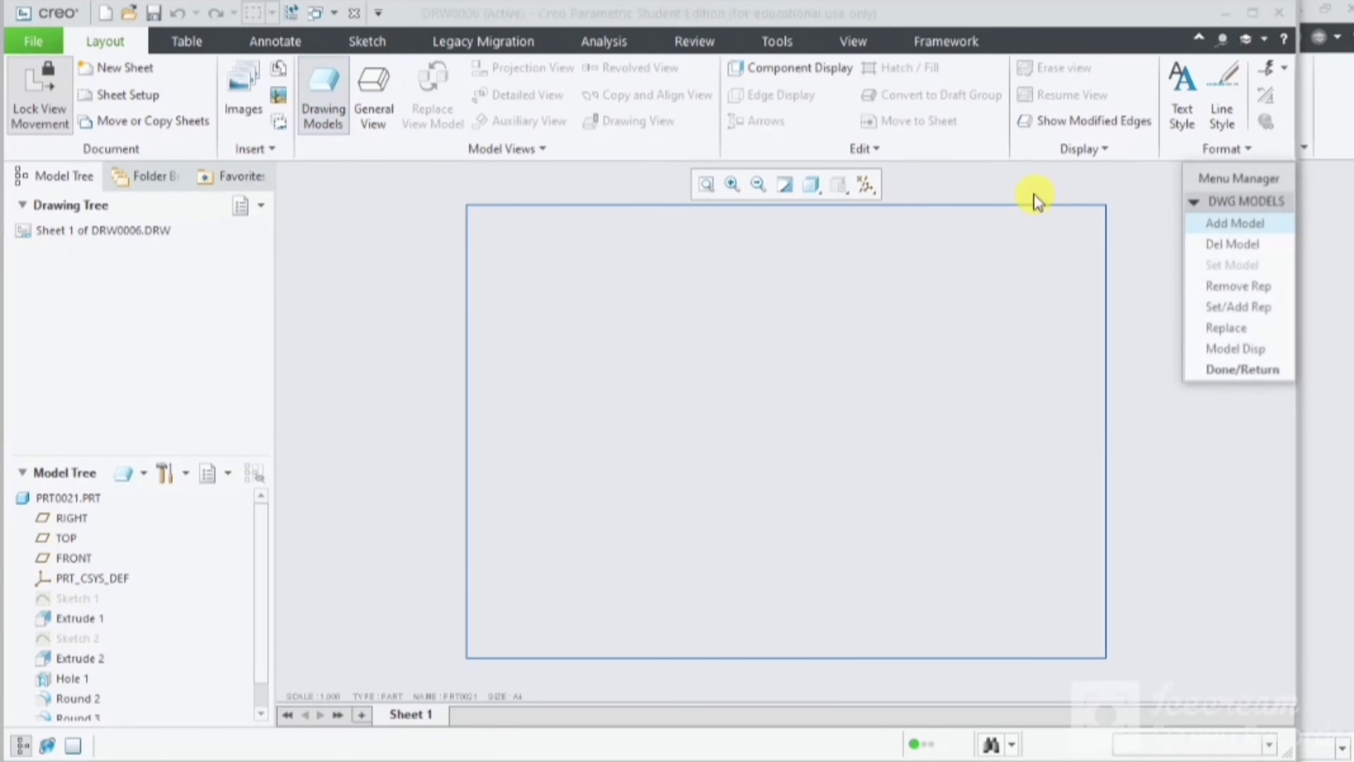
left_click(1236, 223)
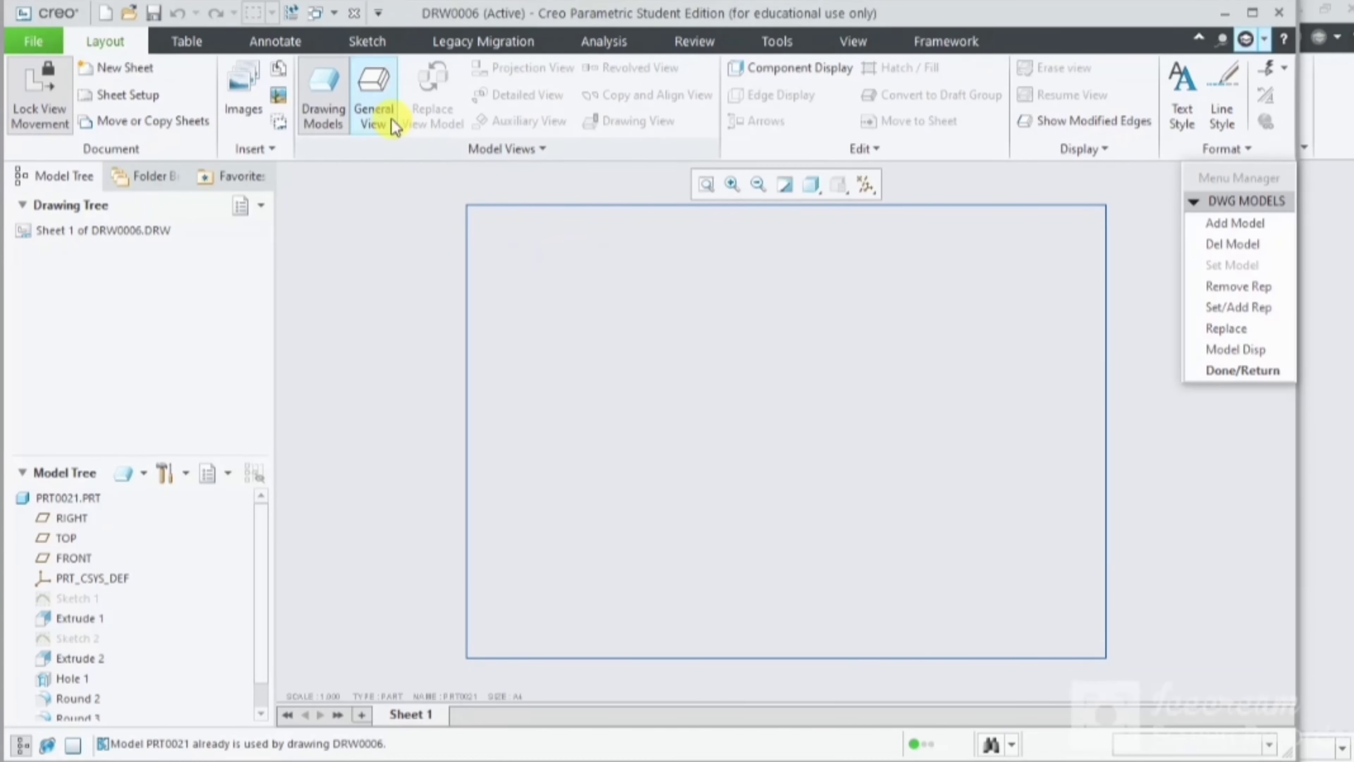
left_click(381, 114)
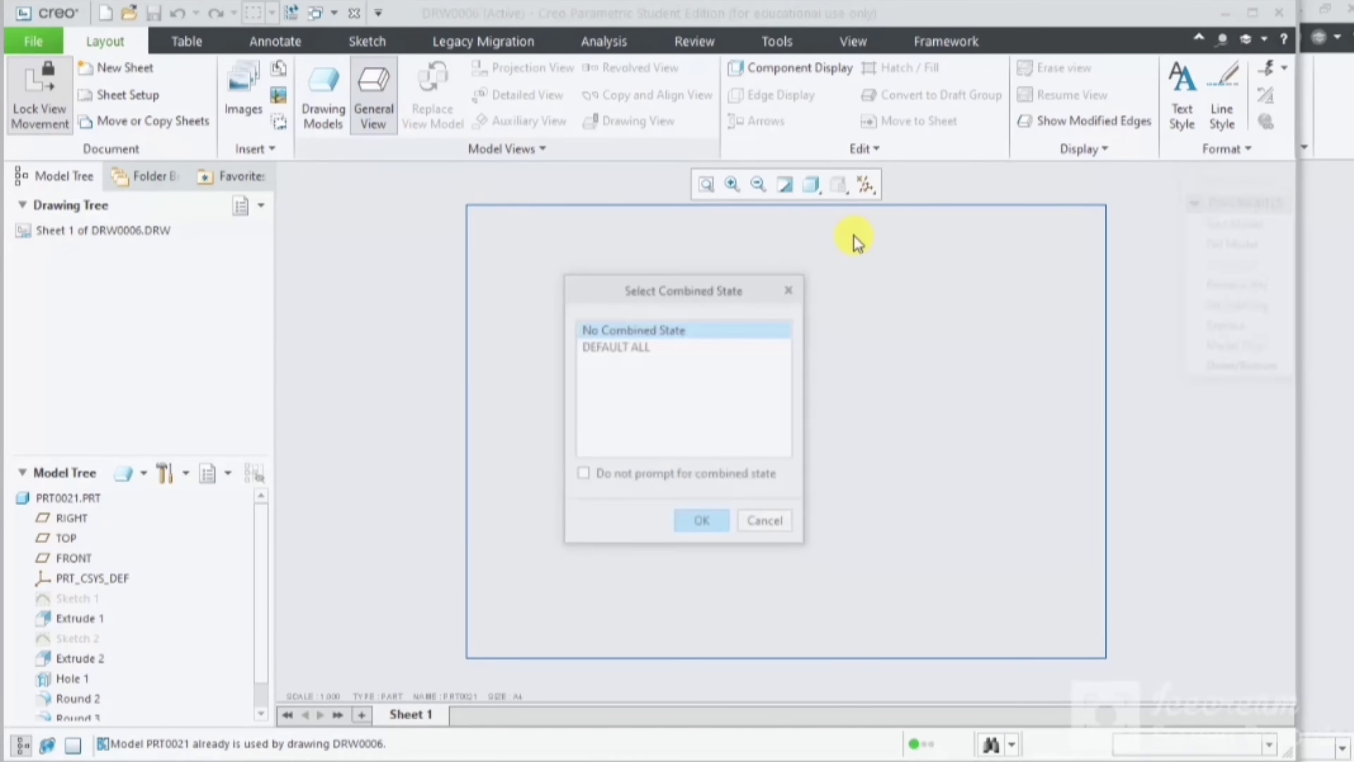
left_click(723, 522)
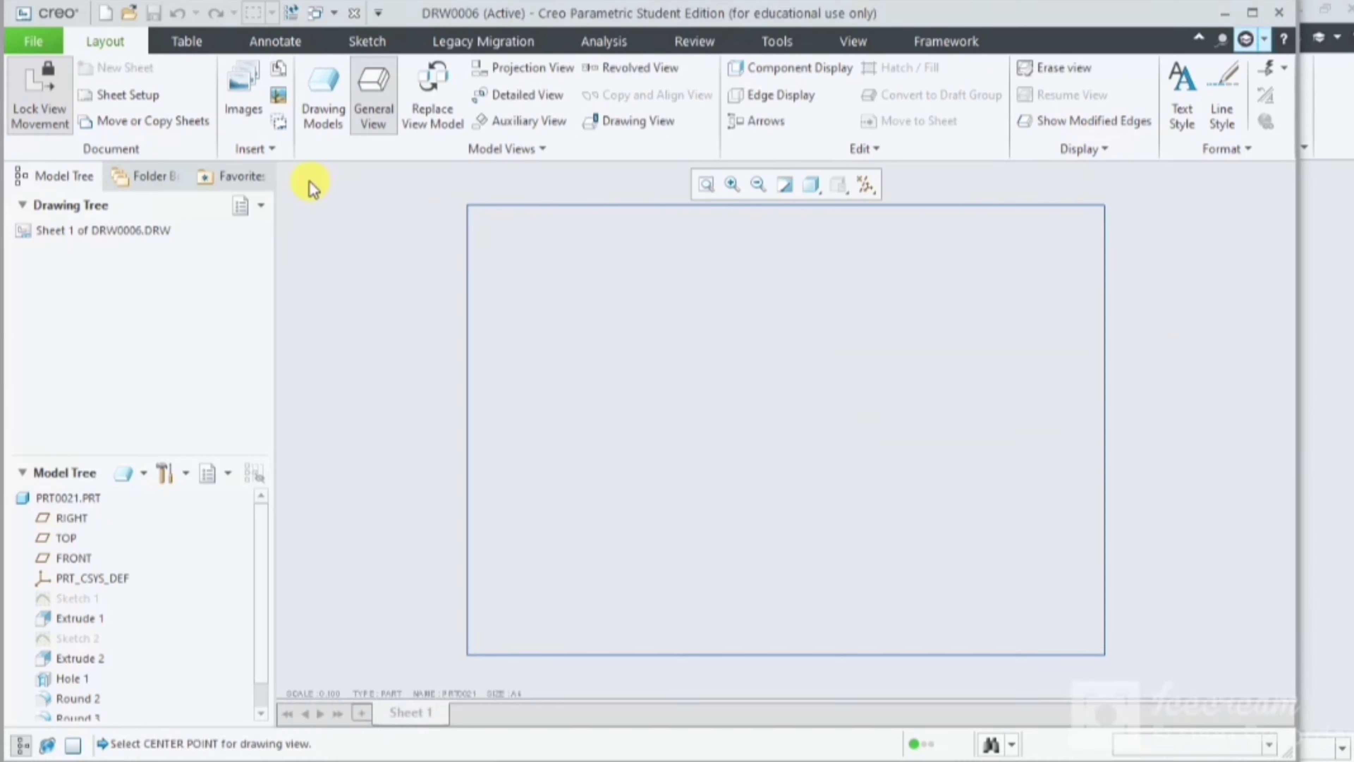
Step: Place a general view at the sheet's upper left oriented to TOP
left_click(585, 340)
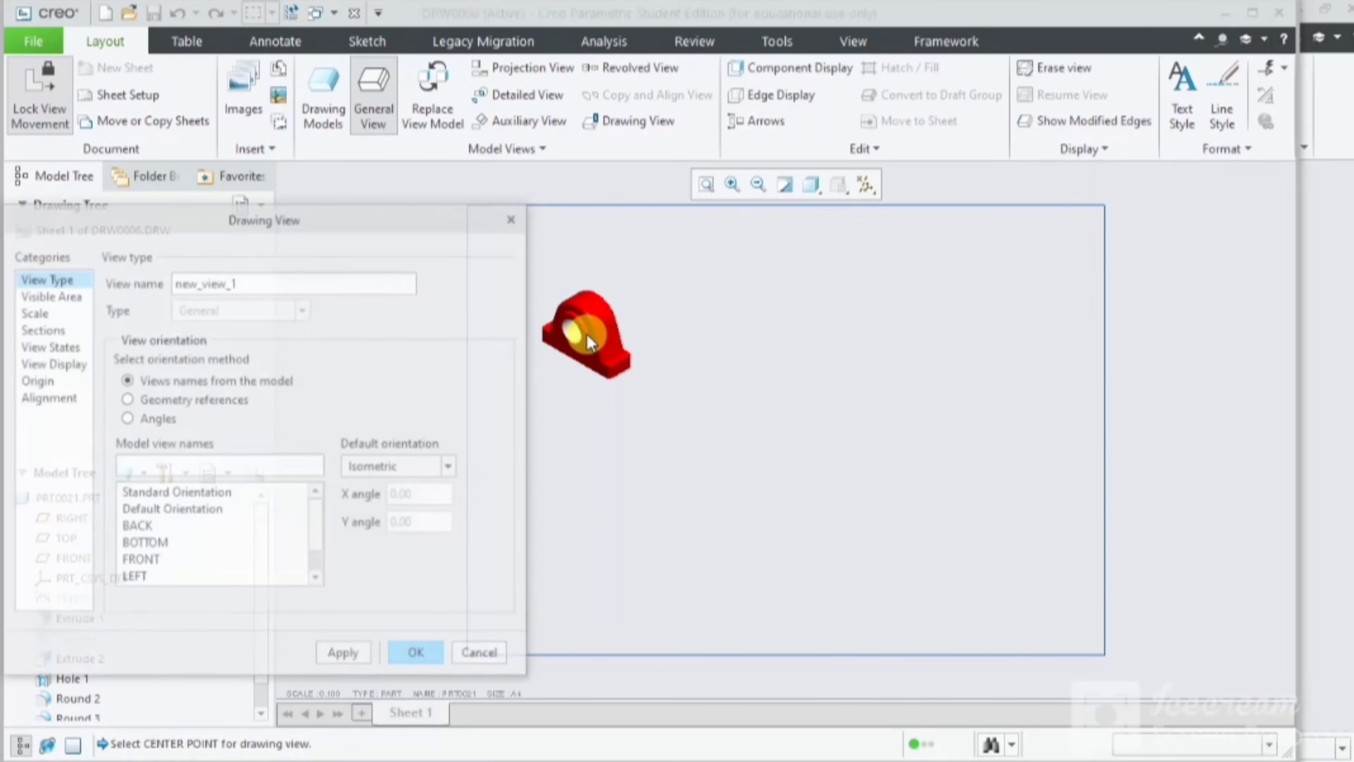
scroll(321, 542, "down", 2)
left_click(151, 576)
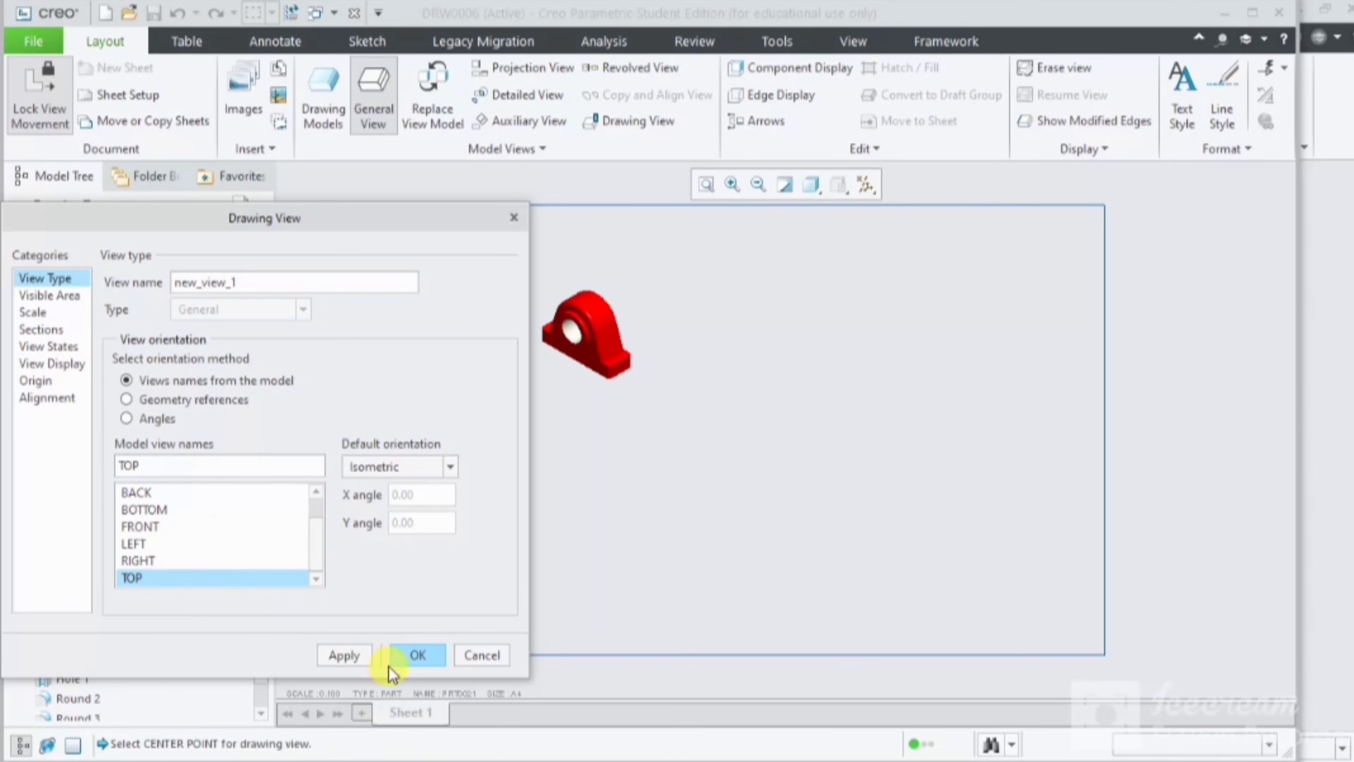
left_click(356, 654)
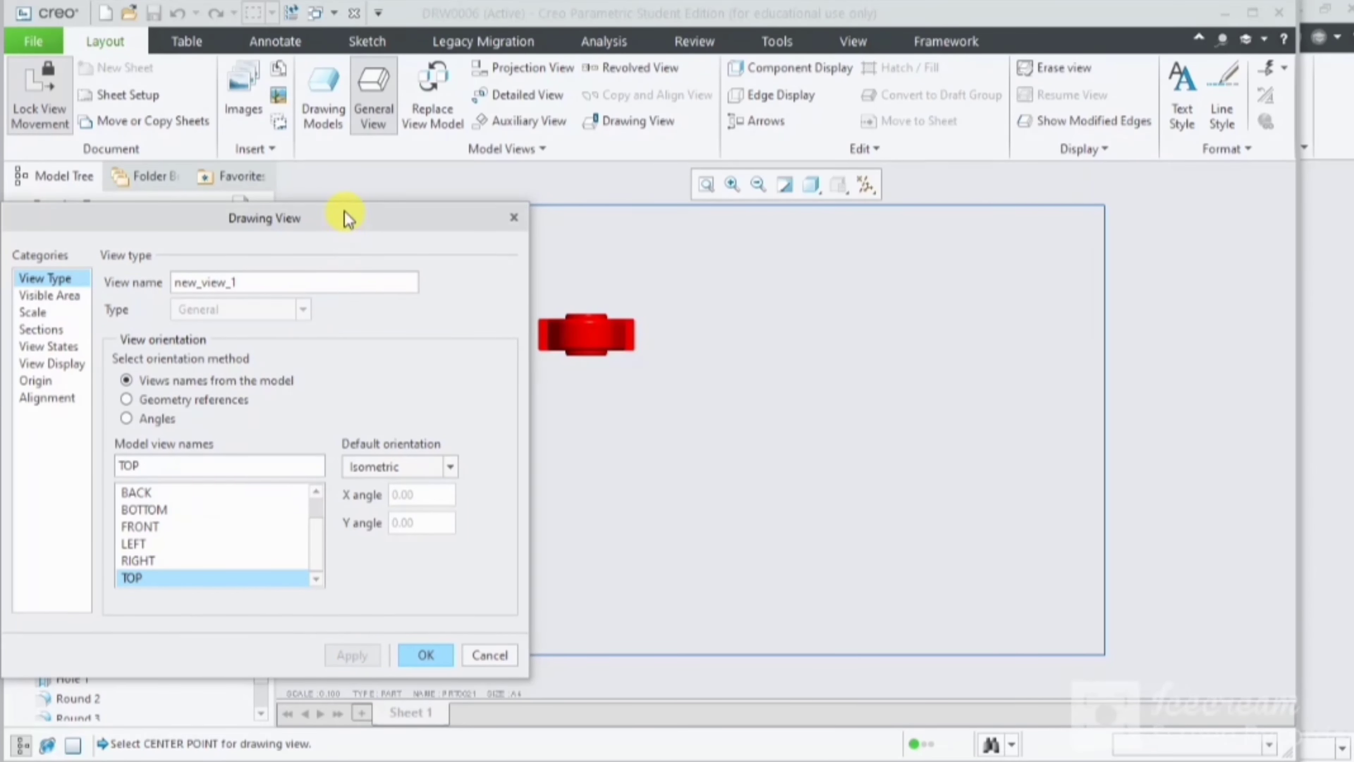
mouse_move(346, 209)
left_mouse_down()
mouse_move(1191, 98)
mouse_move(1179, 93)
left_mouse_up()
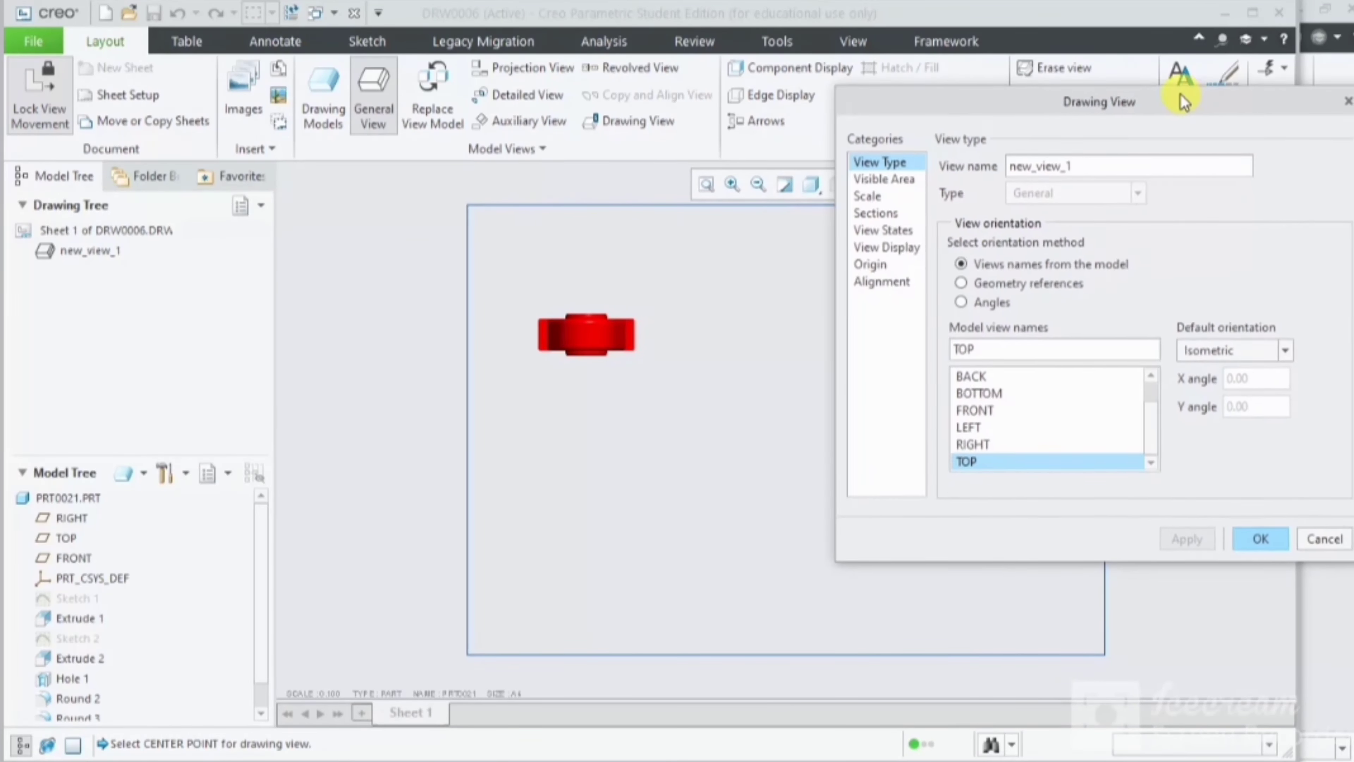
Step: Set the top view's display to No Hidden with tangent edges None
left_click(889, 247)
left_click(1161, 186)
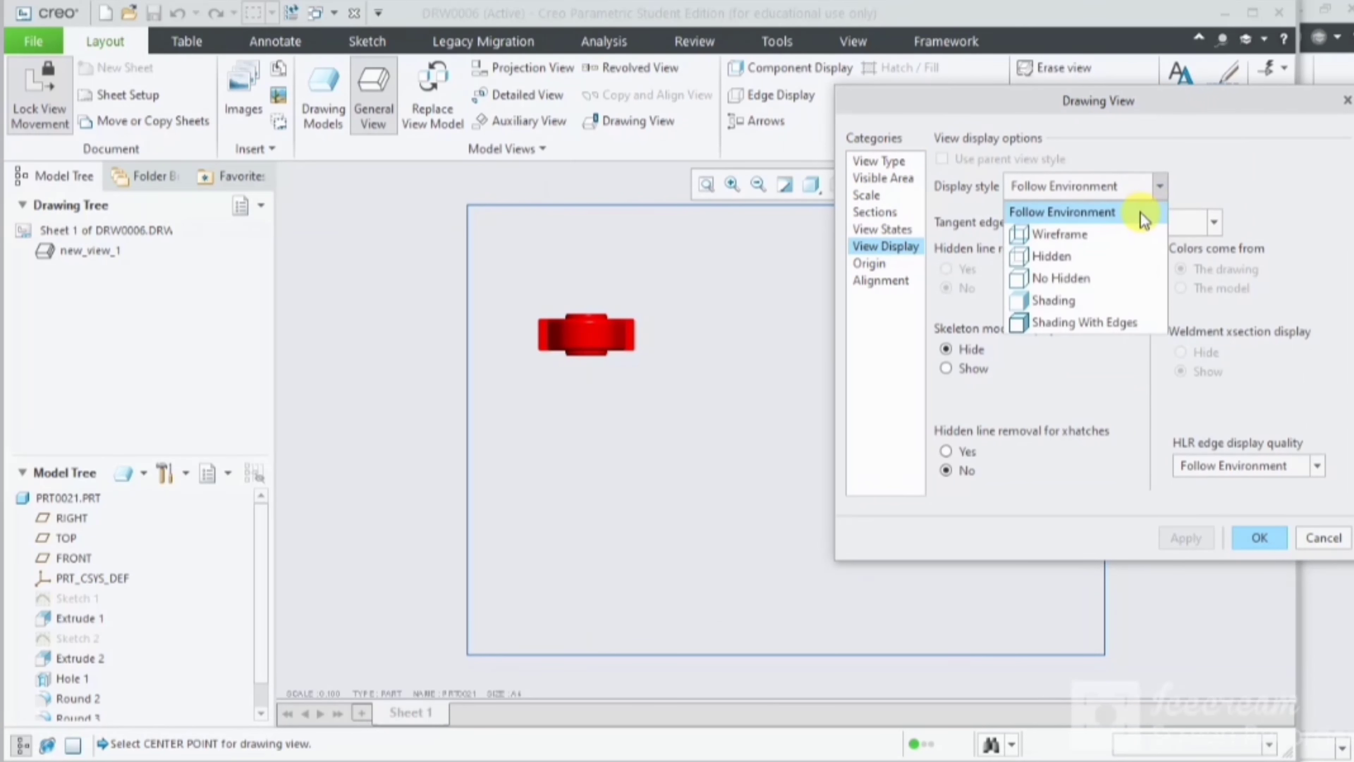
left_click(1121, 242)
left_click(1157, 199)
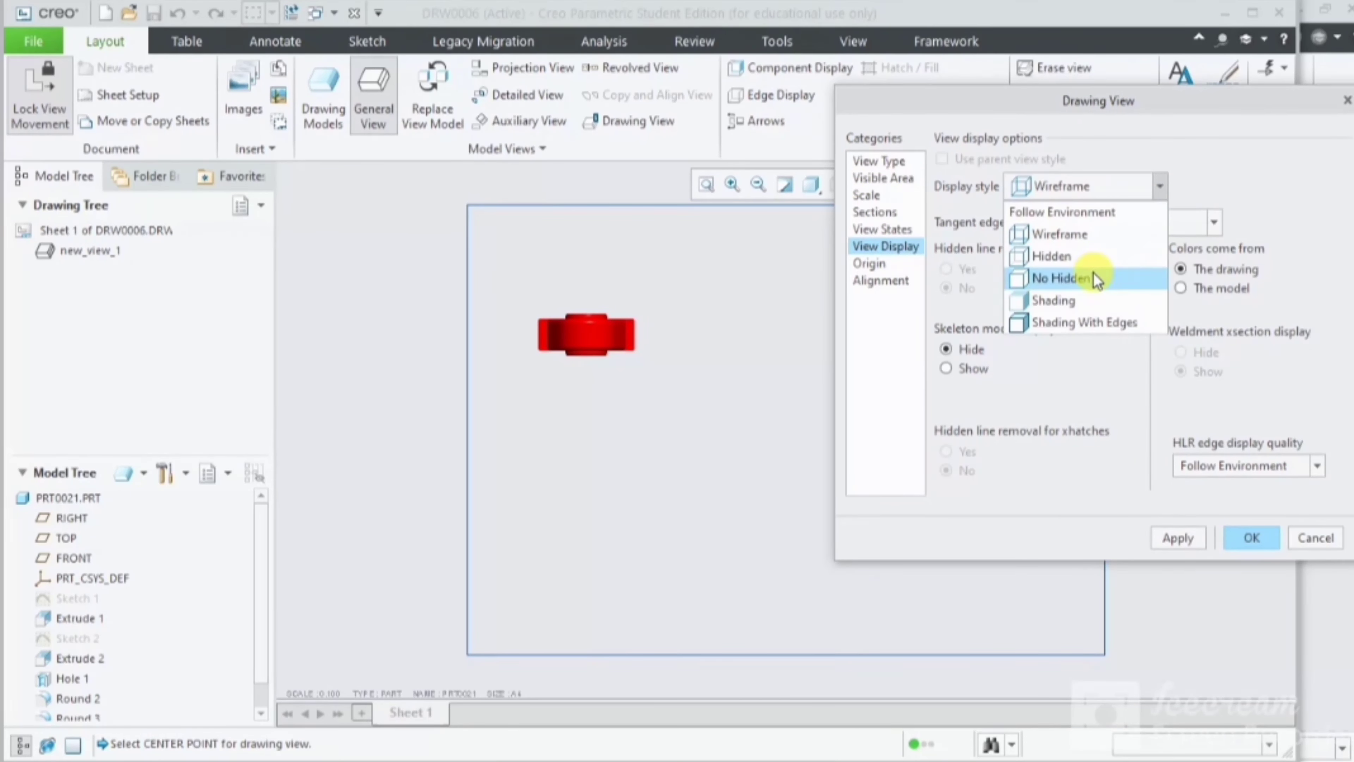
left_click(1099, 281)
left_click(1206, 227)
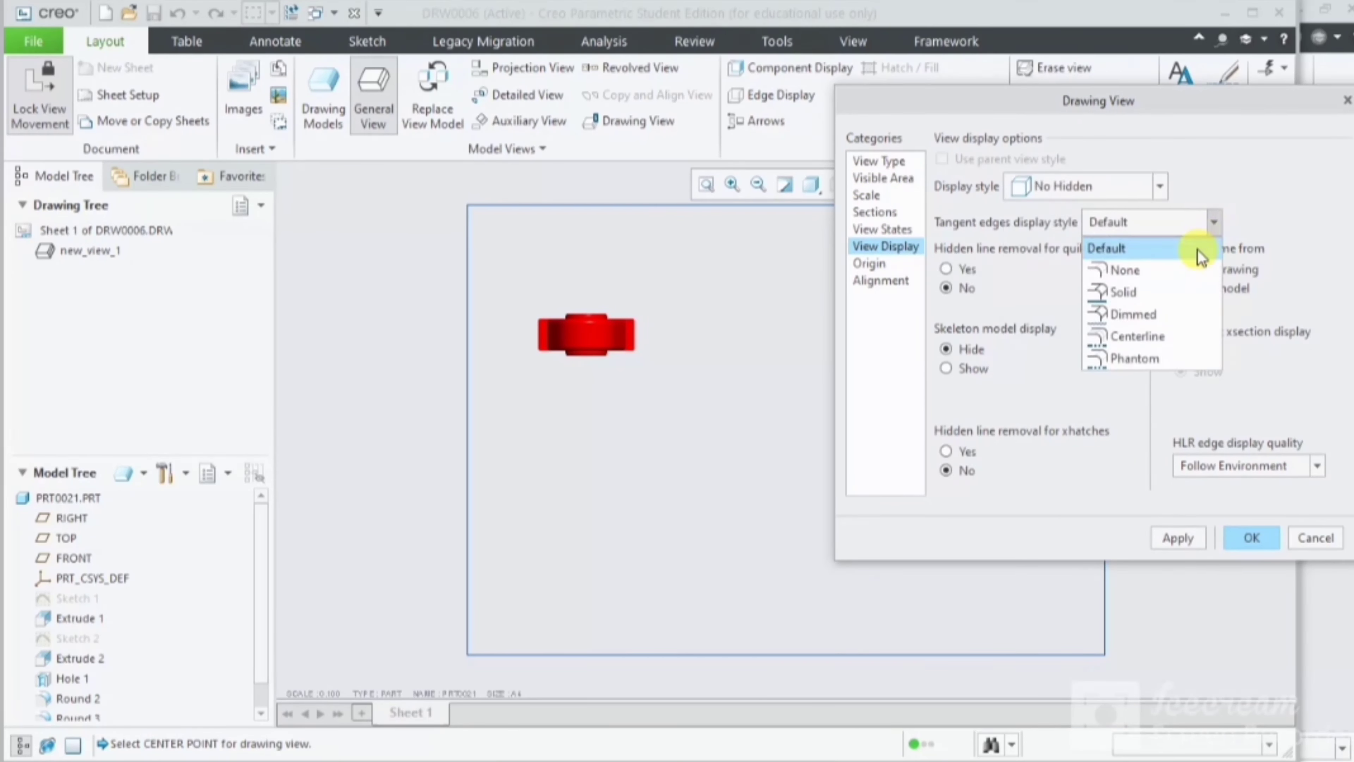
left_click(1191, 267)
left_click(1187, 540)
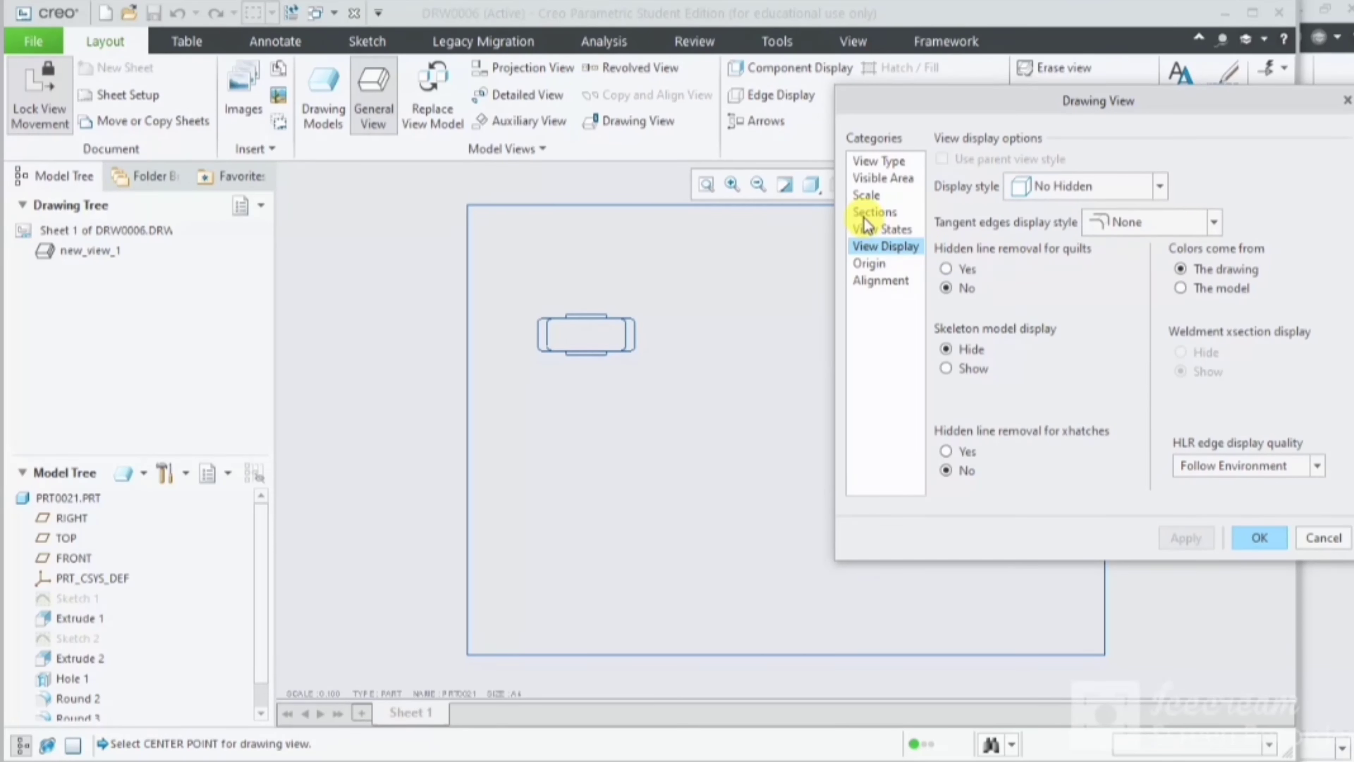
Step: Give the top view a custom scale of 0.200 and finish it
left_click(878, 196)
left_click(974, 187)
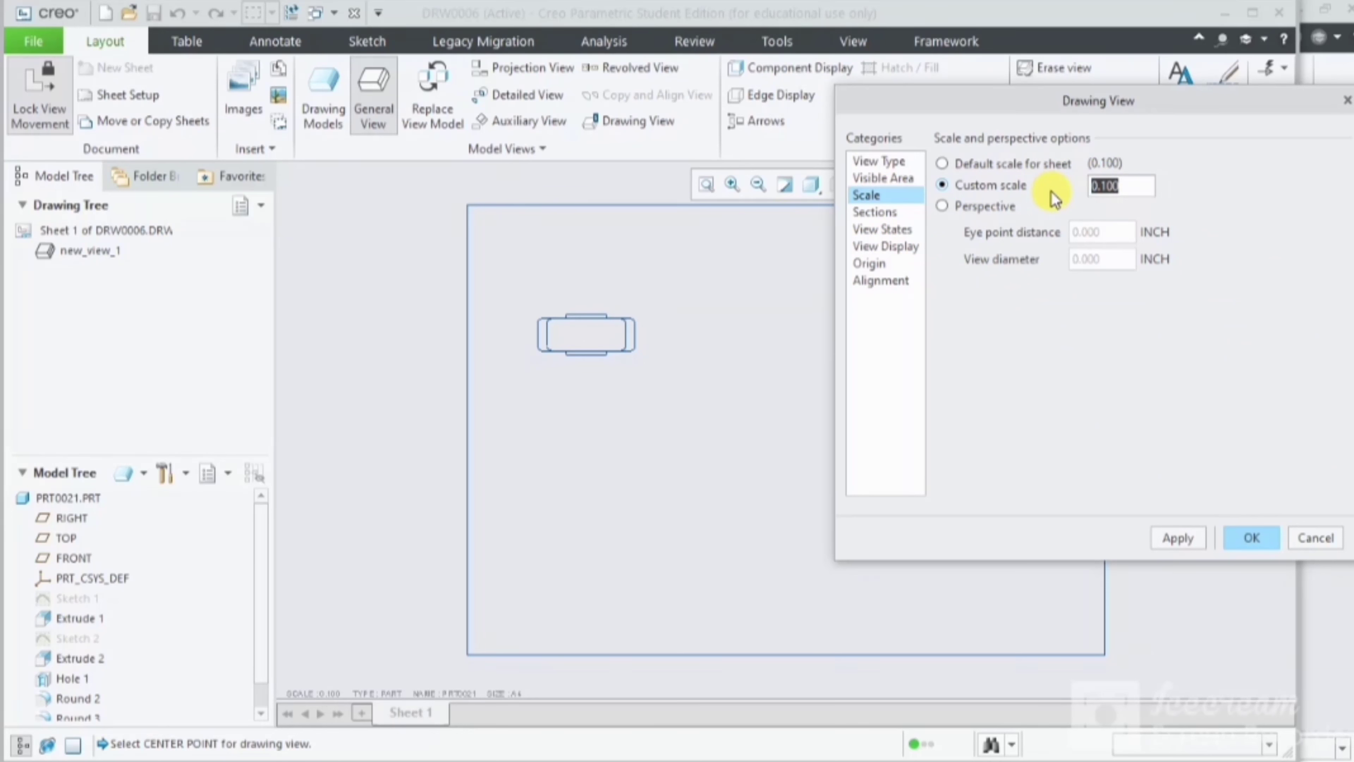
type("0.2")
key("Return")
left_click(1180, 538)
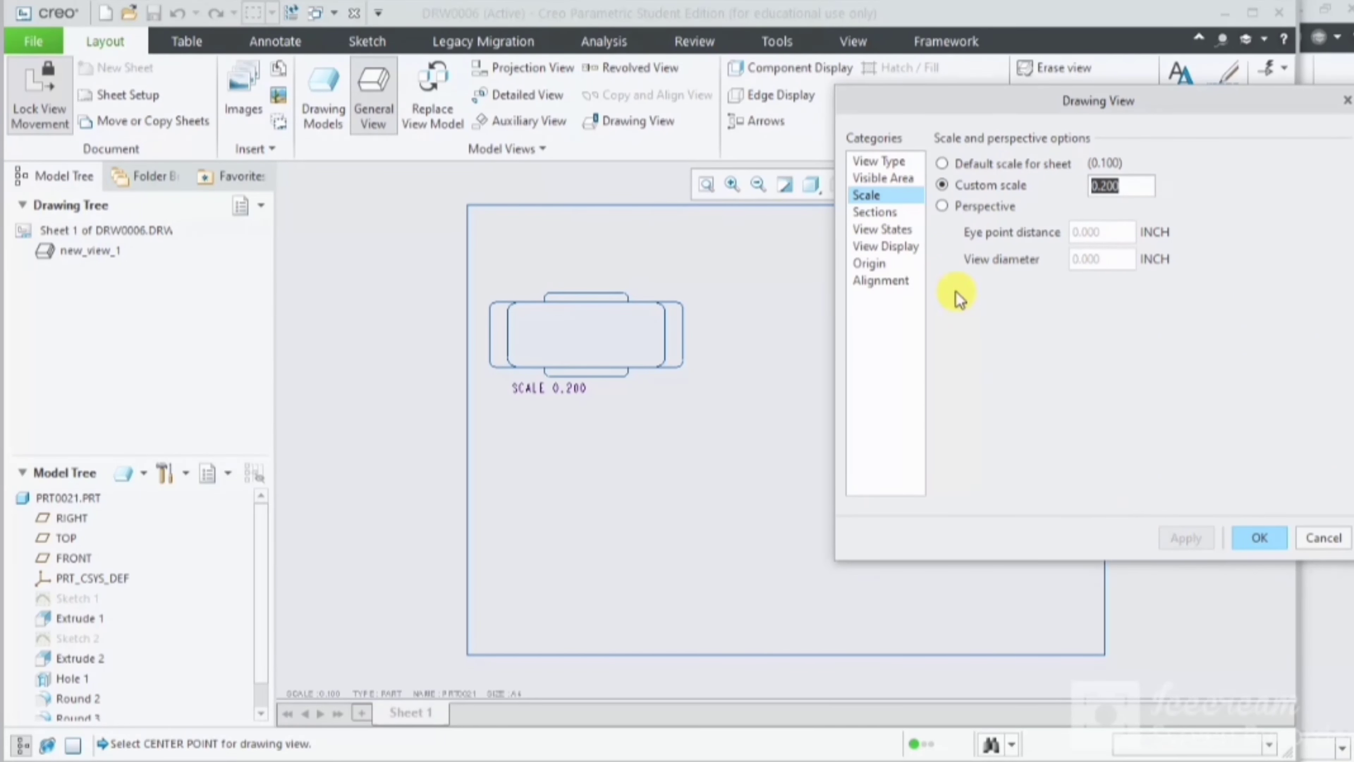
left_click(1280, 539)
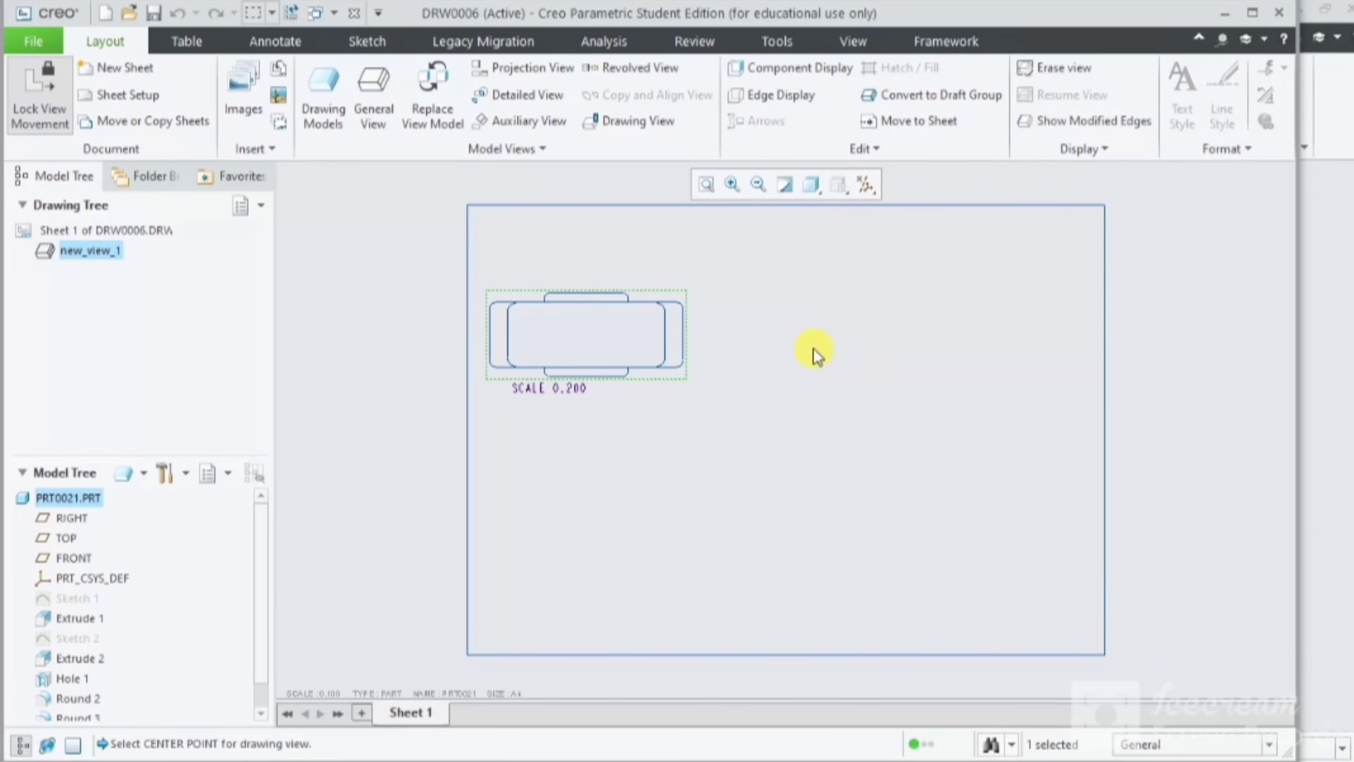
Step: Add projected front and right side views from the top view
left_click(528, 68)
left_click(611, 526)
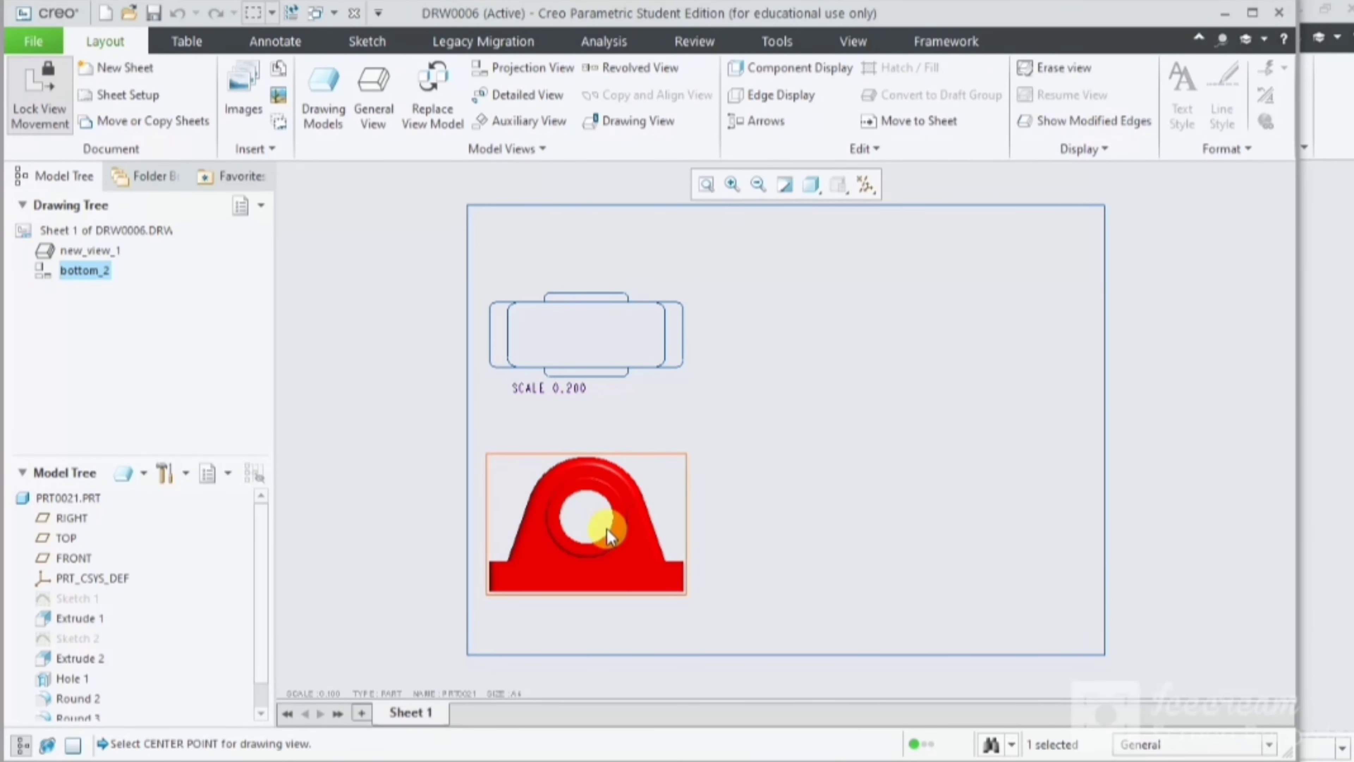
left_click(528, 67)
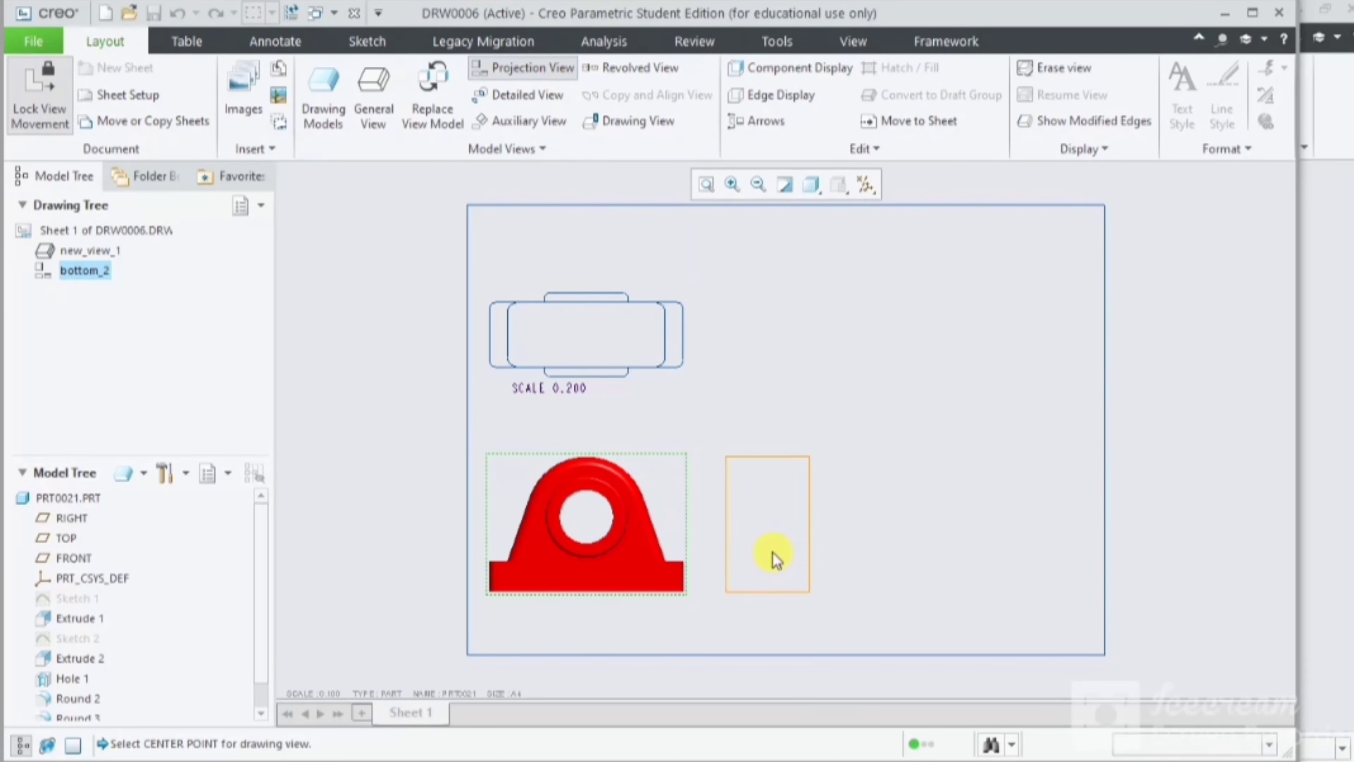
left_click(854, 549)
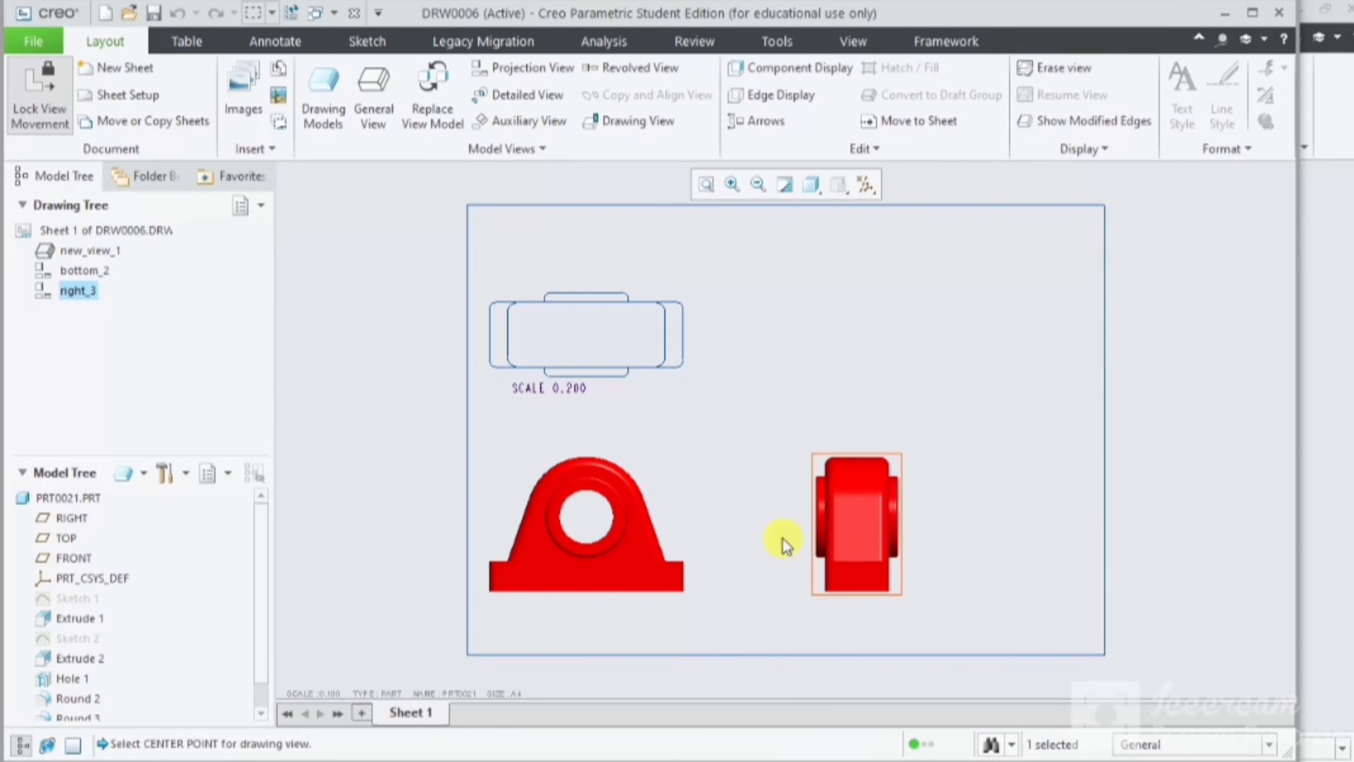
Step: Unlock view movement and shift the top, front and right views rightward
left_click(588, 348)
left_click(62, 85)
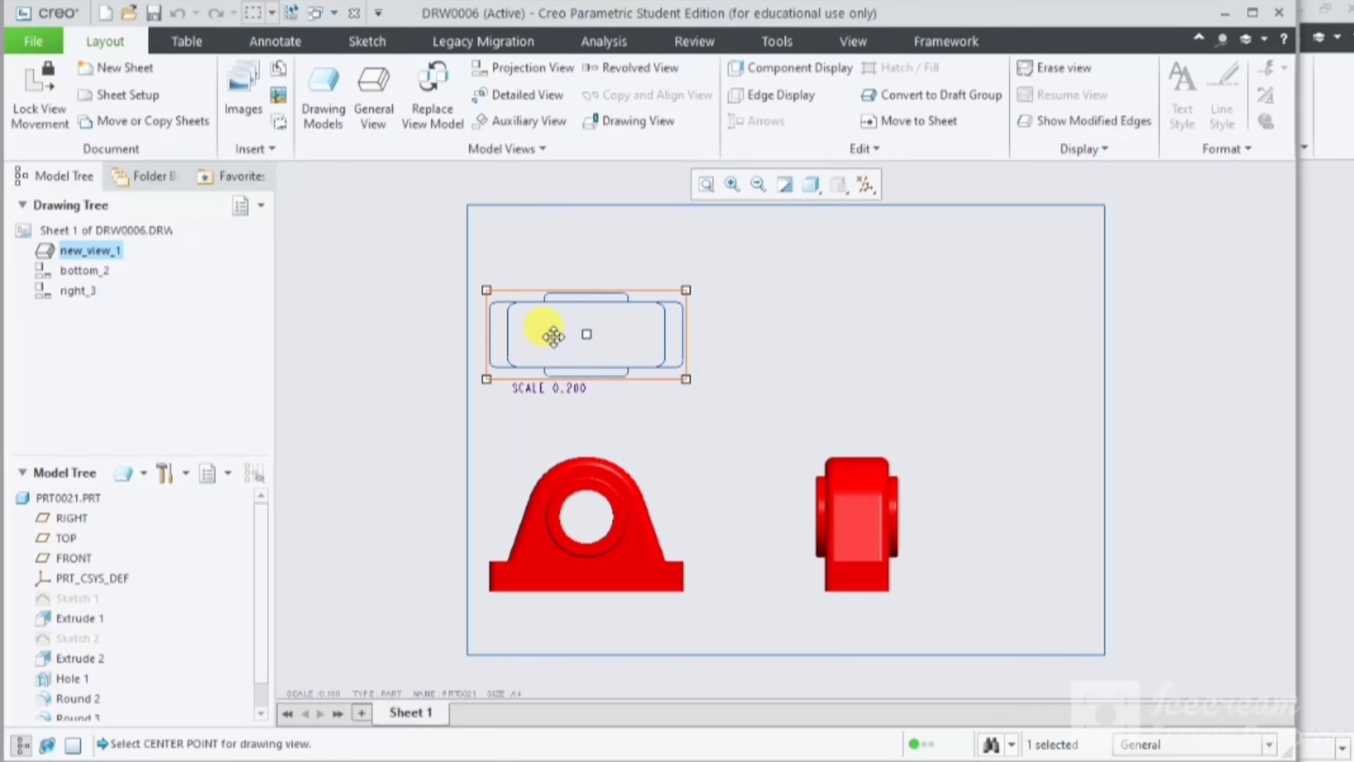
left_click_drag(554, 336, 605, 340)
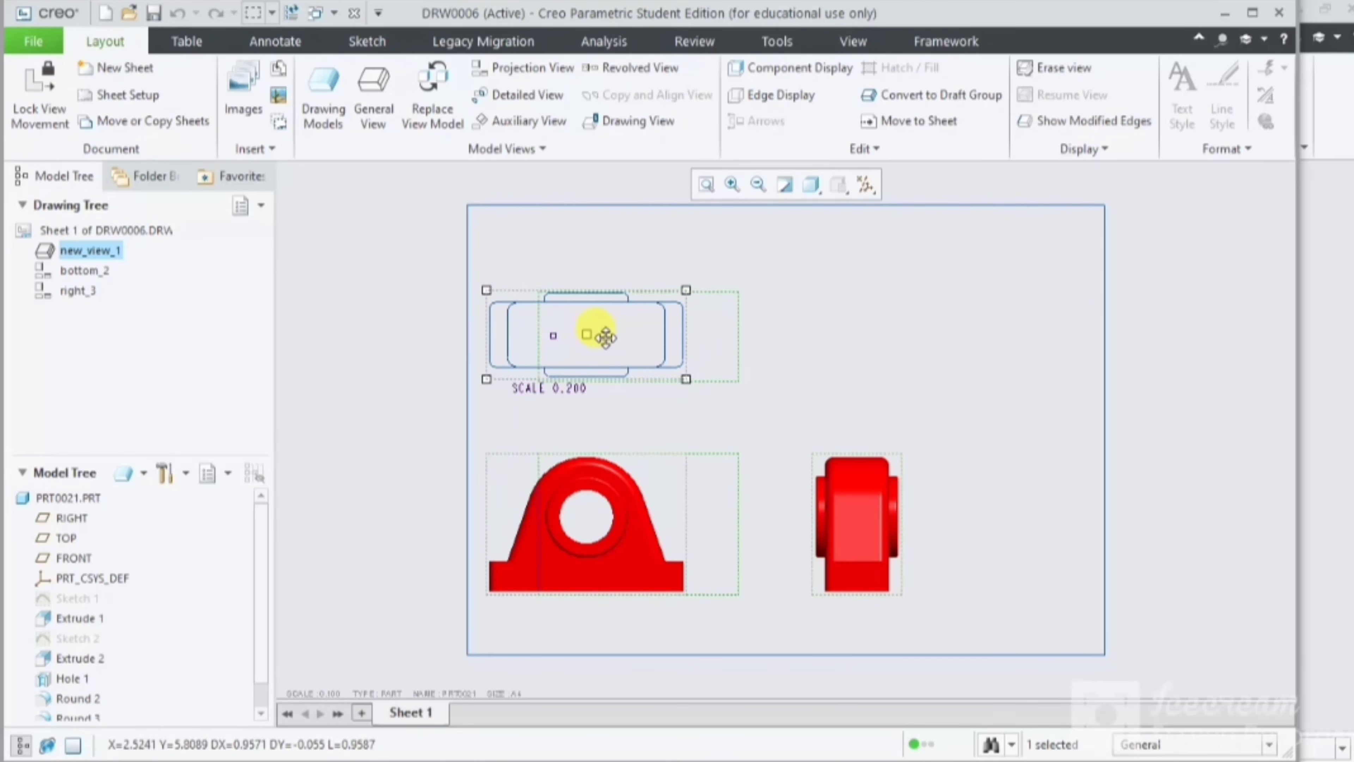
left_click(850, 537)
left_click_drag(850, 538, 917, 536)
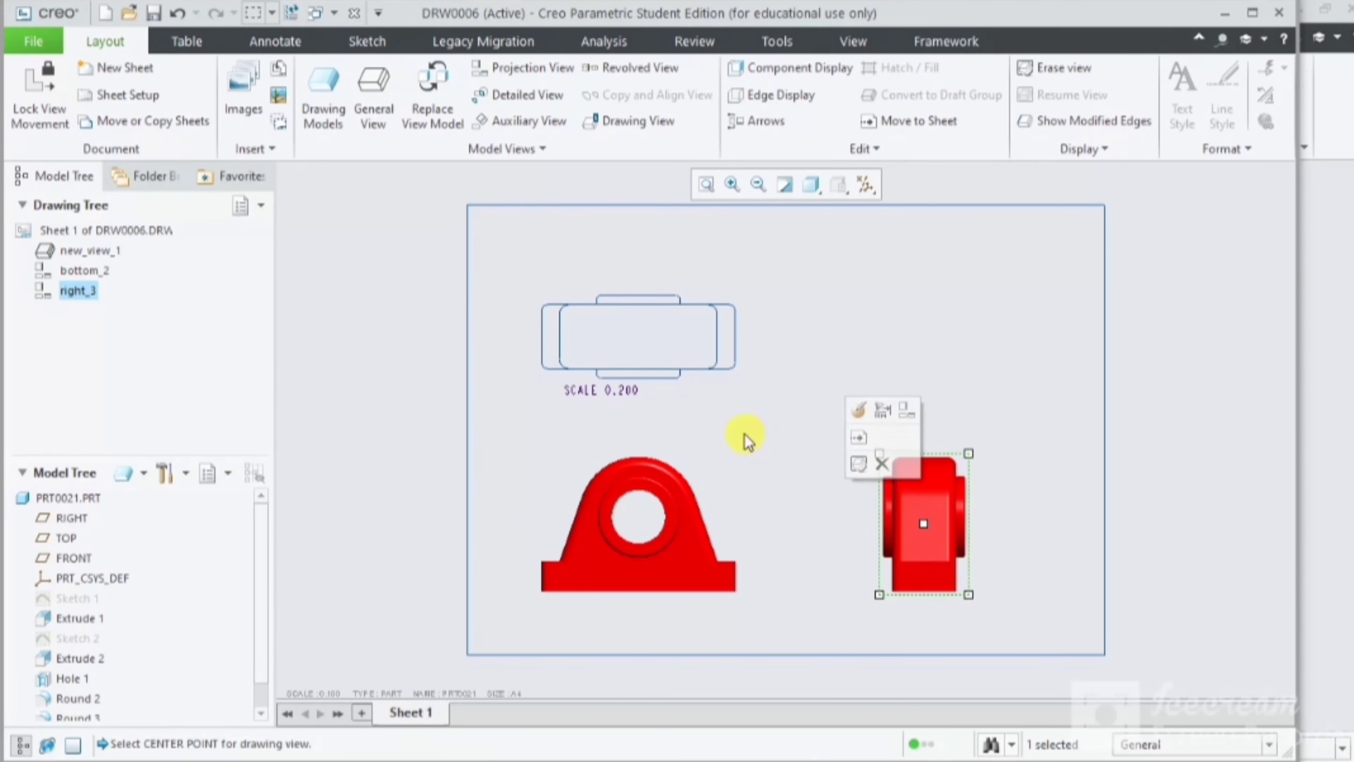
Step: Set the front view to No Hidden display with tangent edges None
double_click(631, 483)
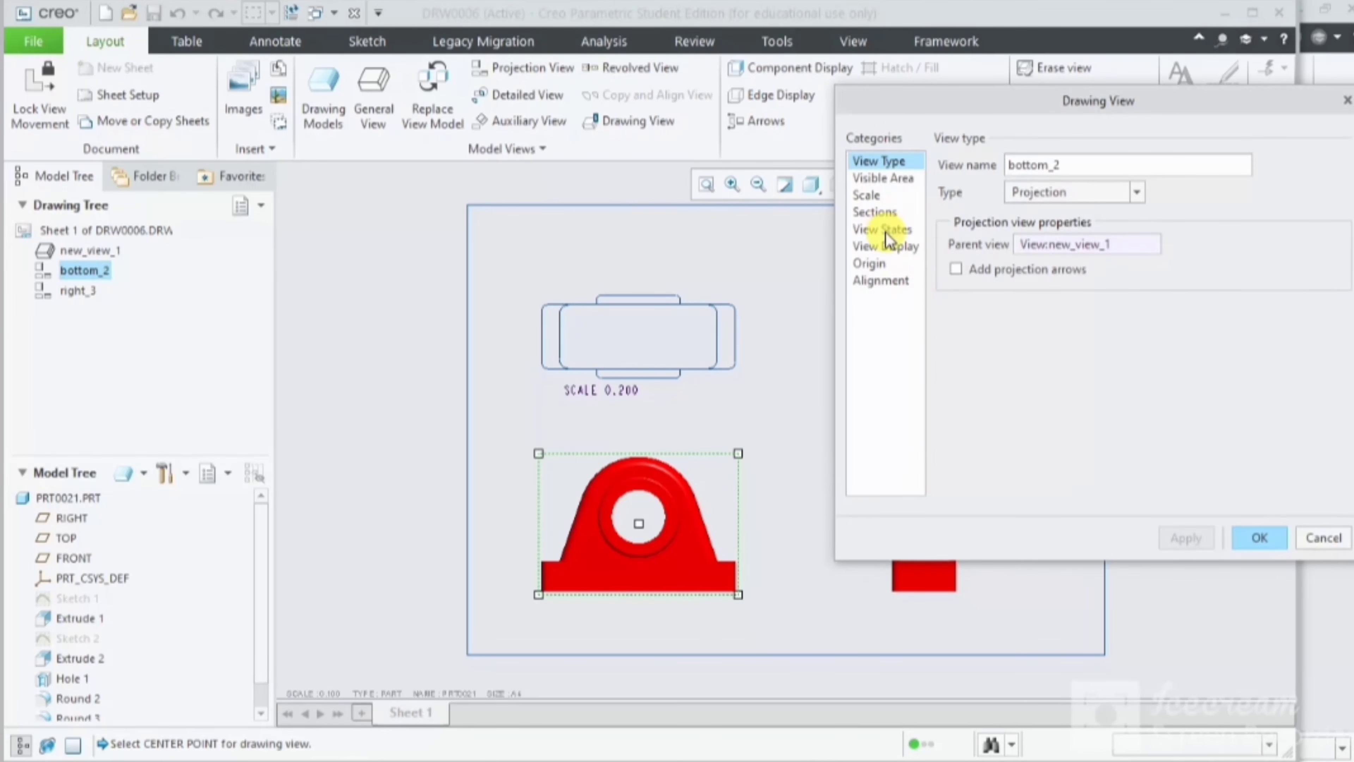
left_click(886, 250)
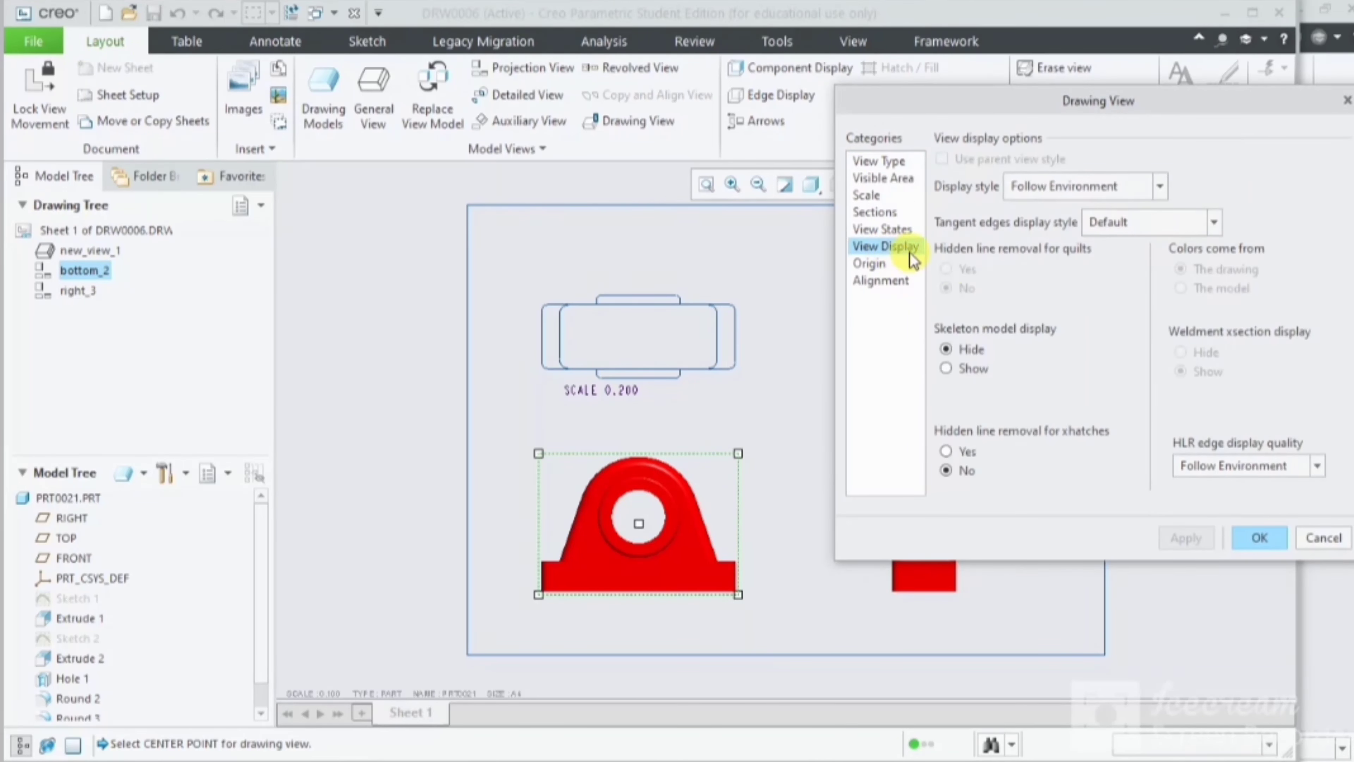
left_click(1160, 188)
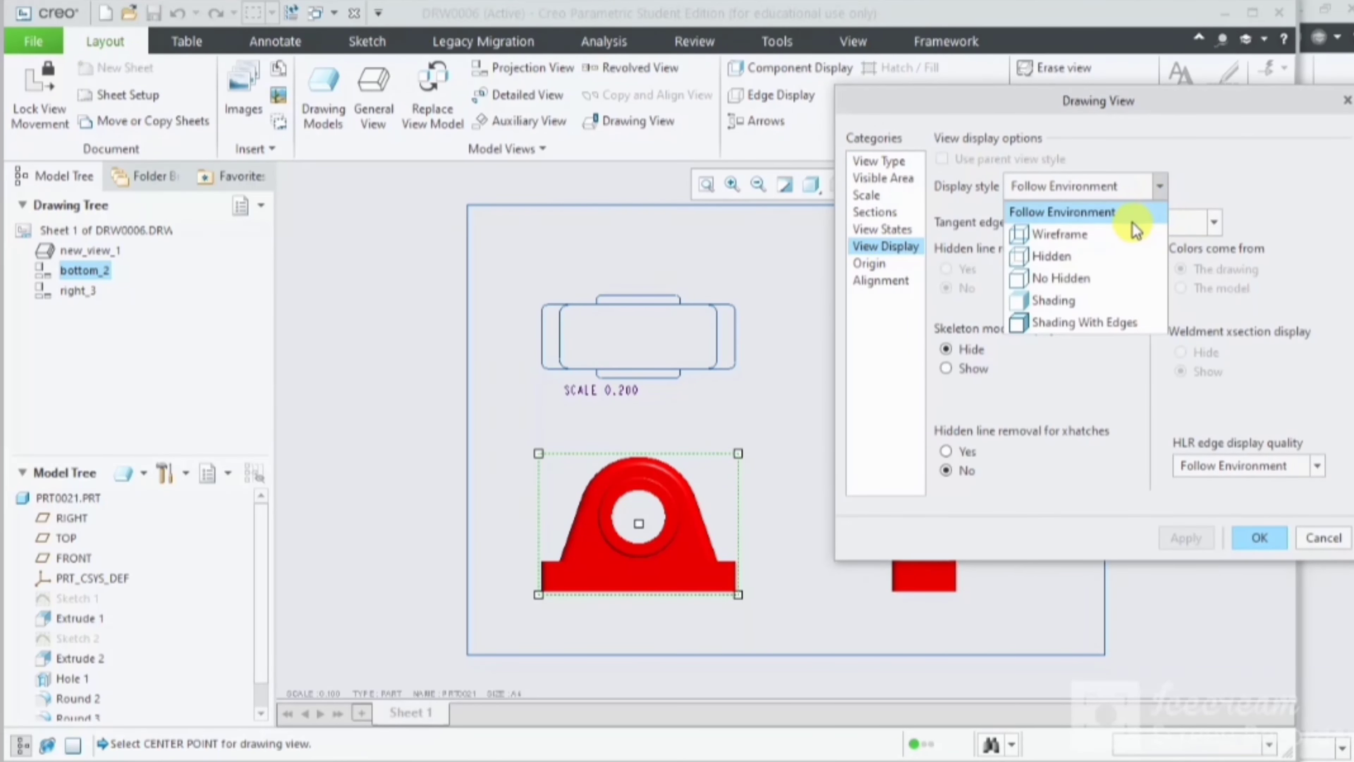
left_click(1133, 278)
left_click(1214, 222)
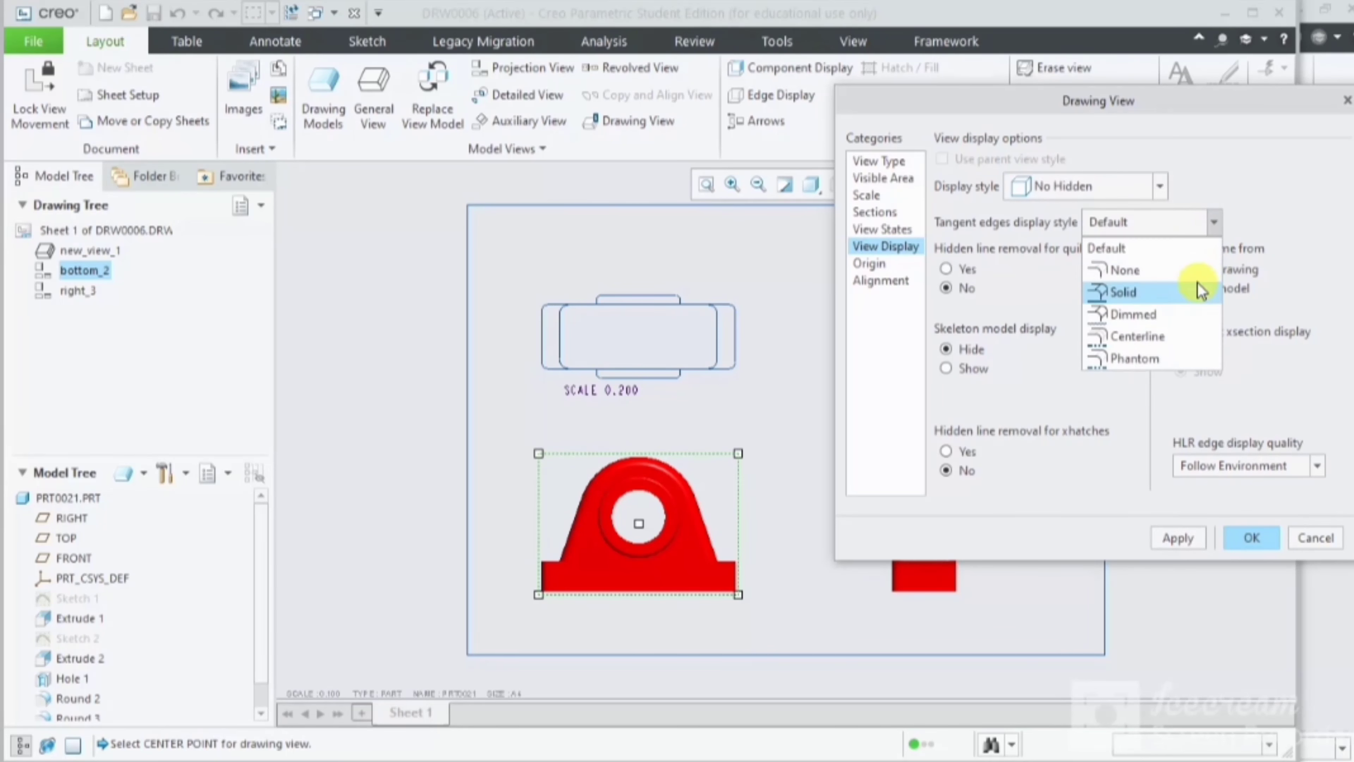
left_click(1189, 270)
left_click(1192, 537)
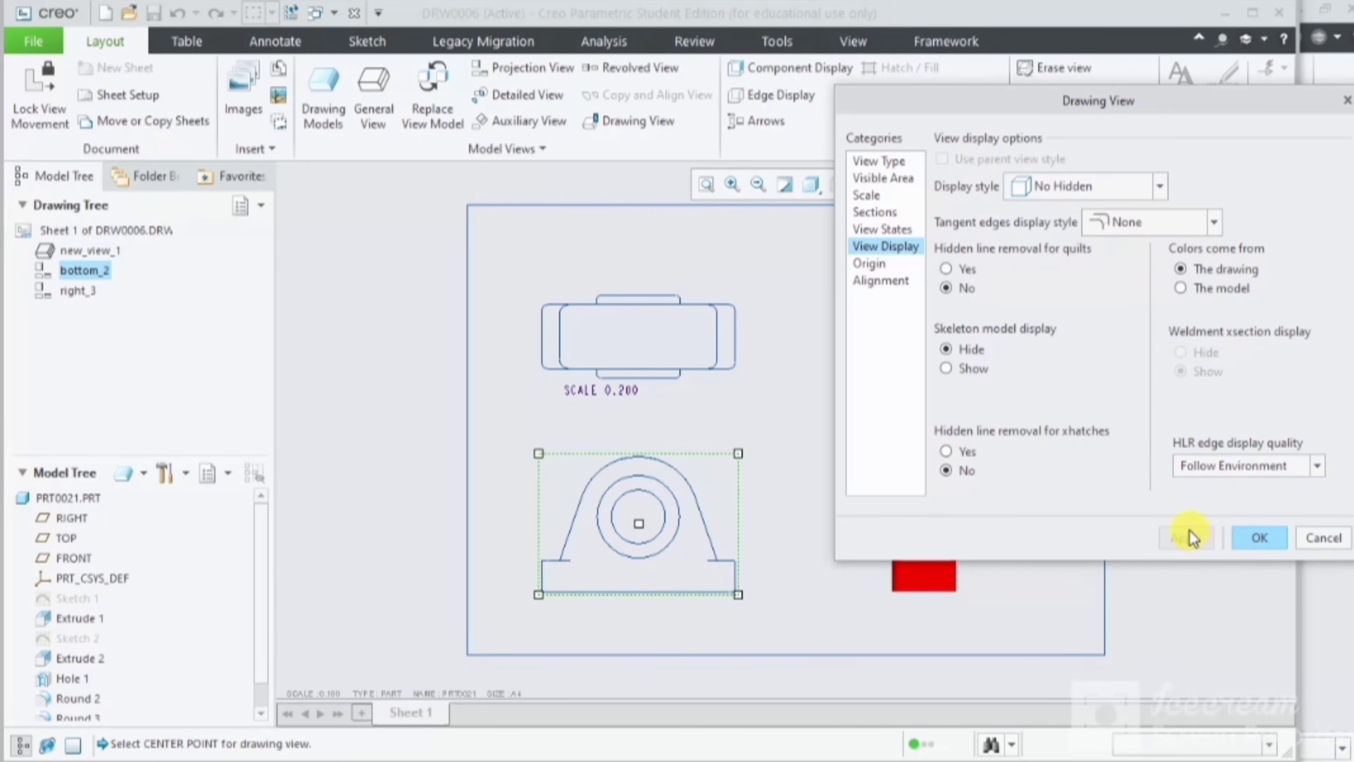
left_click(913, 575)
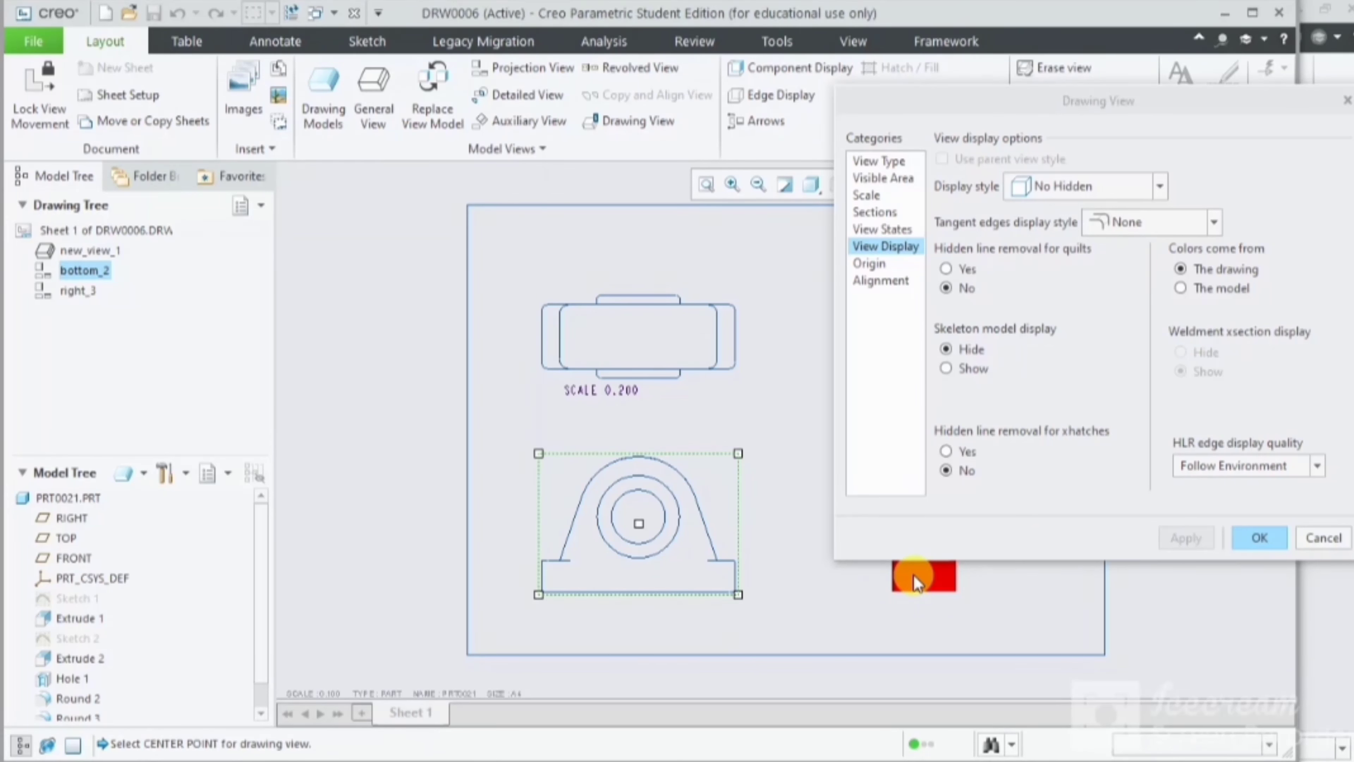
left_click(1252, 536)
Step: Set the right side view to No Hidden display with tangent edges None
double_click(913, 553)
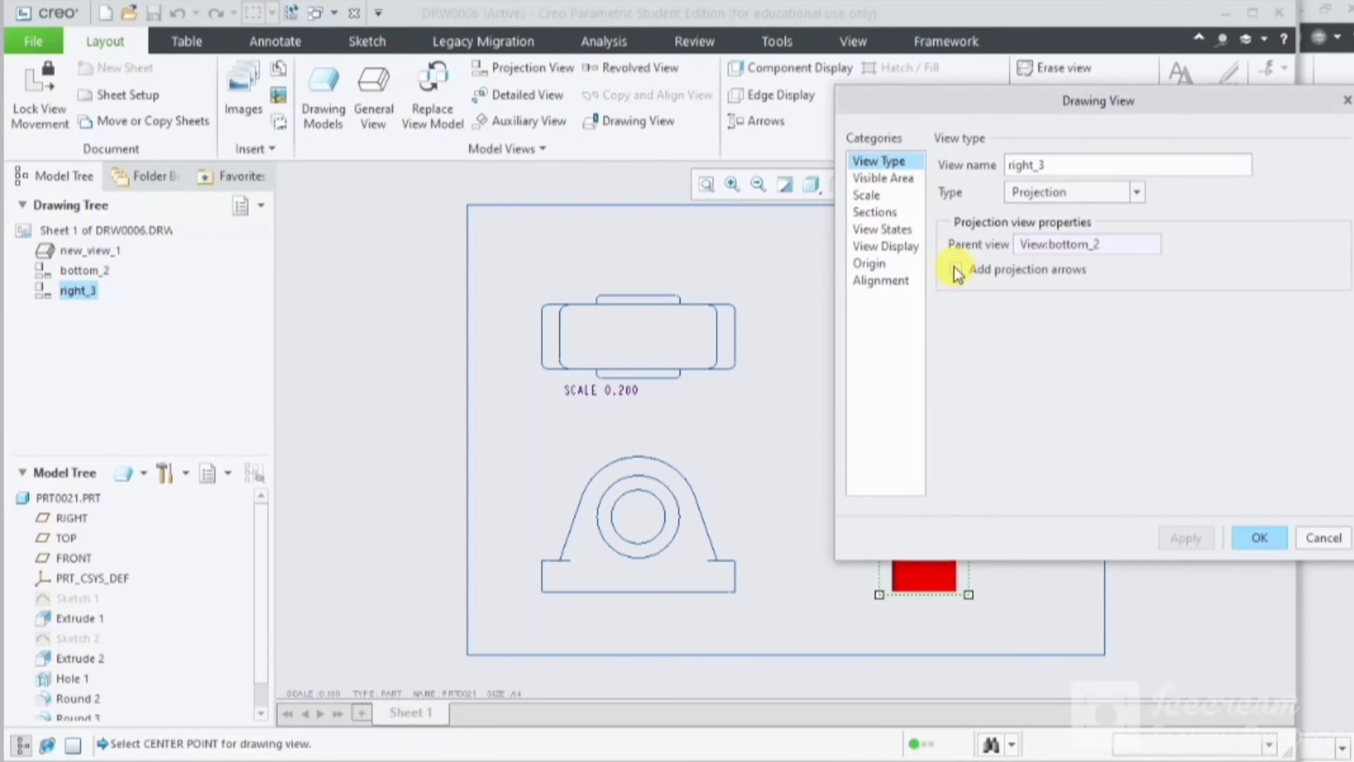
left_click(886, 245)
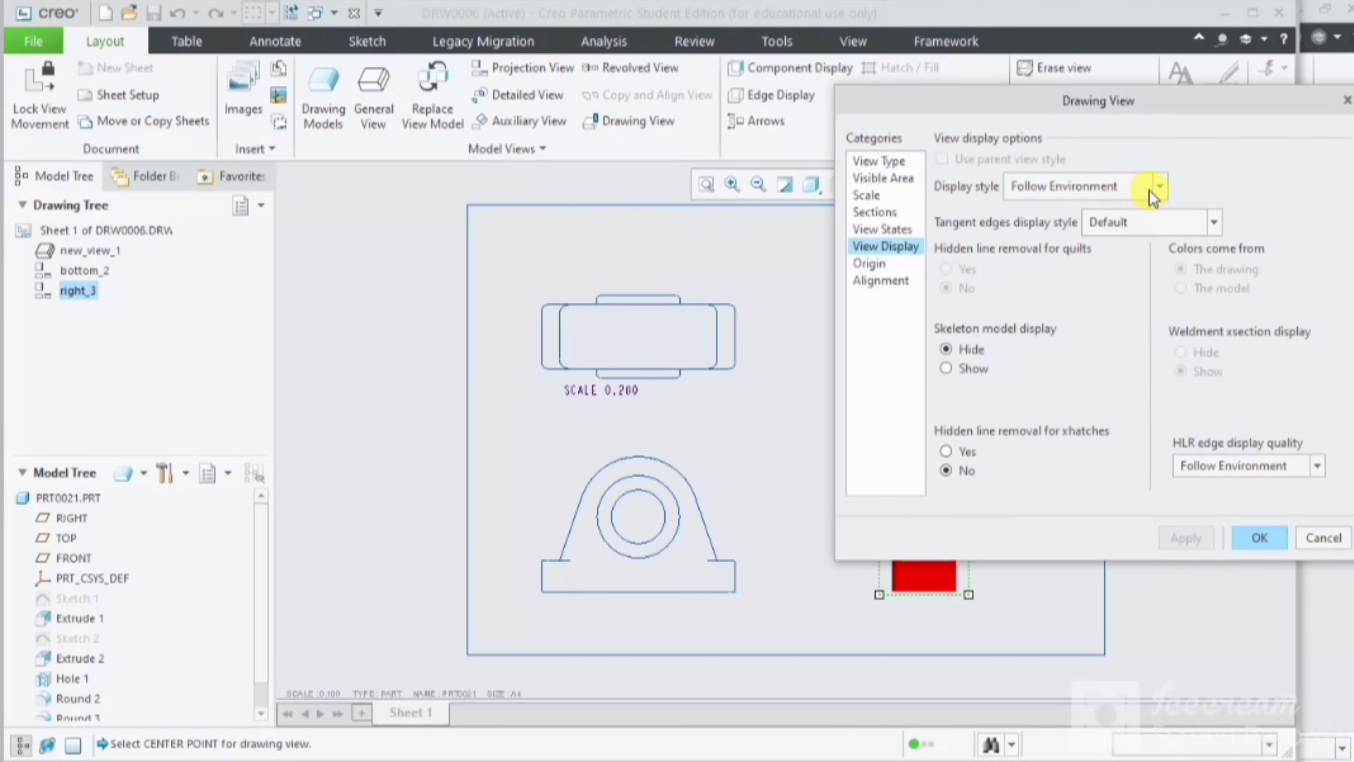
left_click(1160, 189)
left_click(1136, 276)
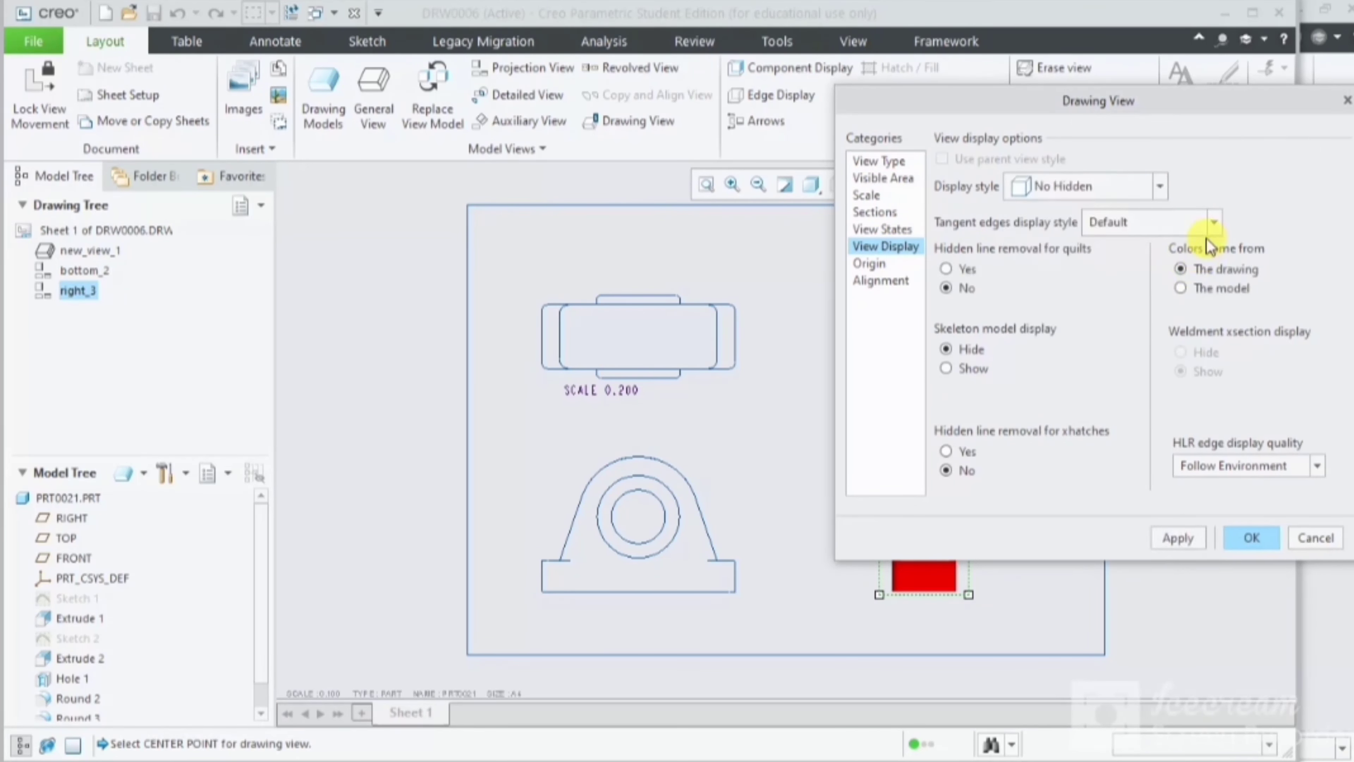
left_click(1214, 223)
left_click(1204, 267)
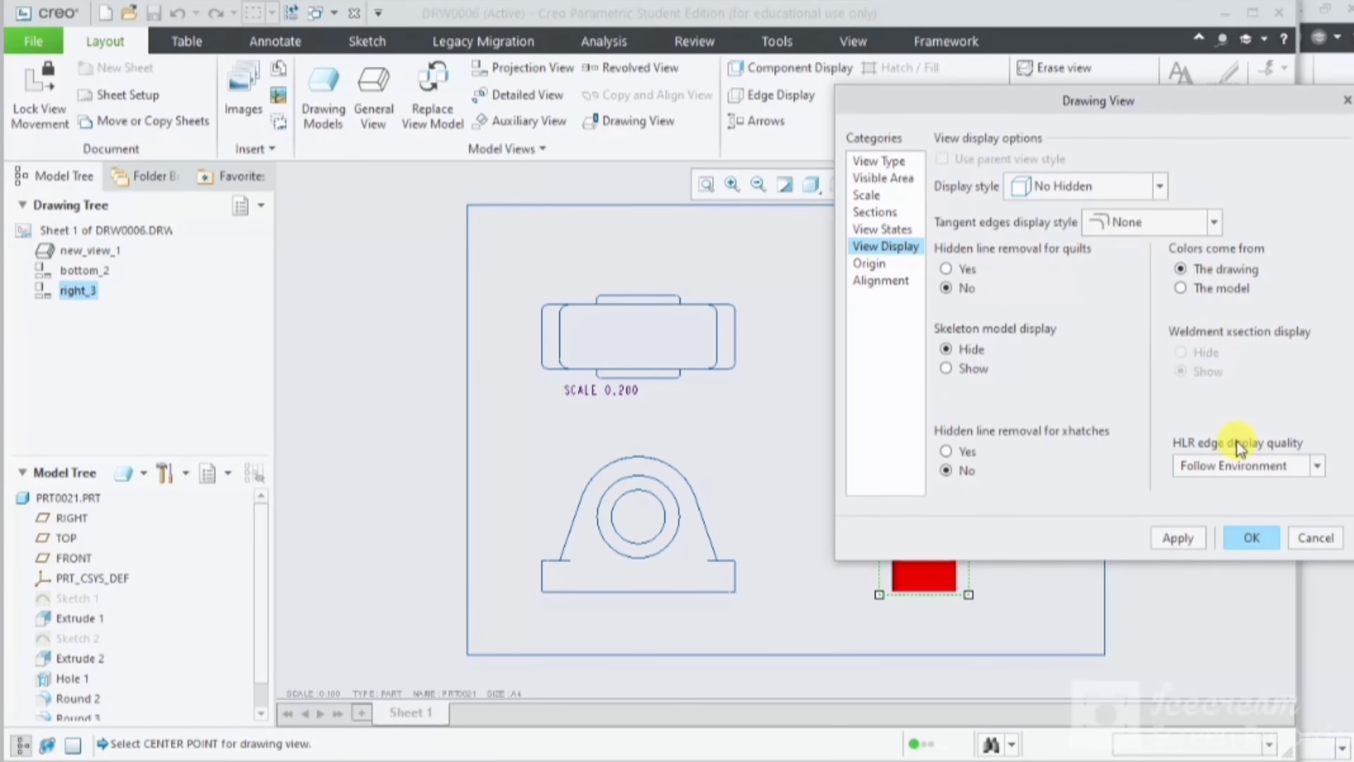
left_click(1186, 539)
left_click(1257, 538)
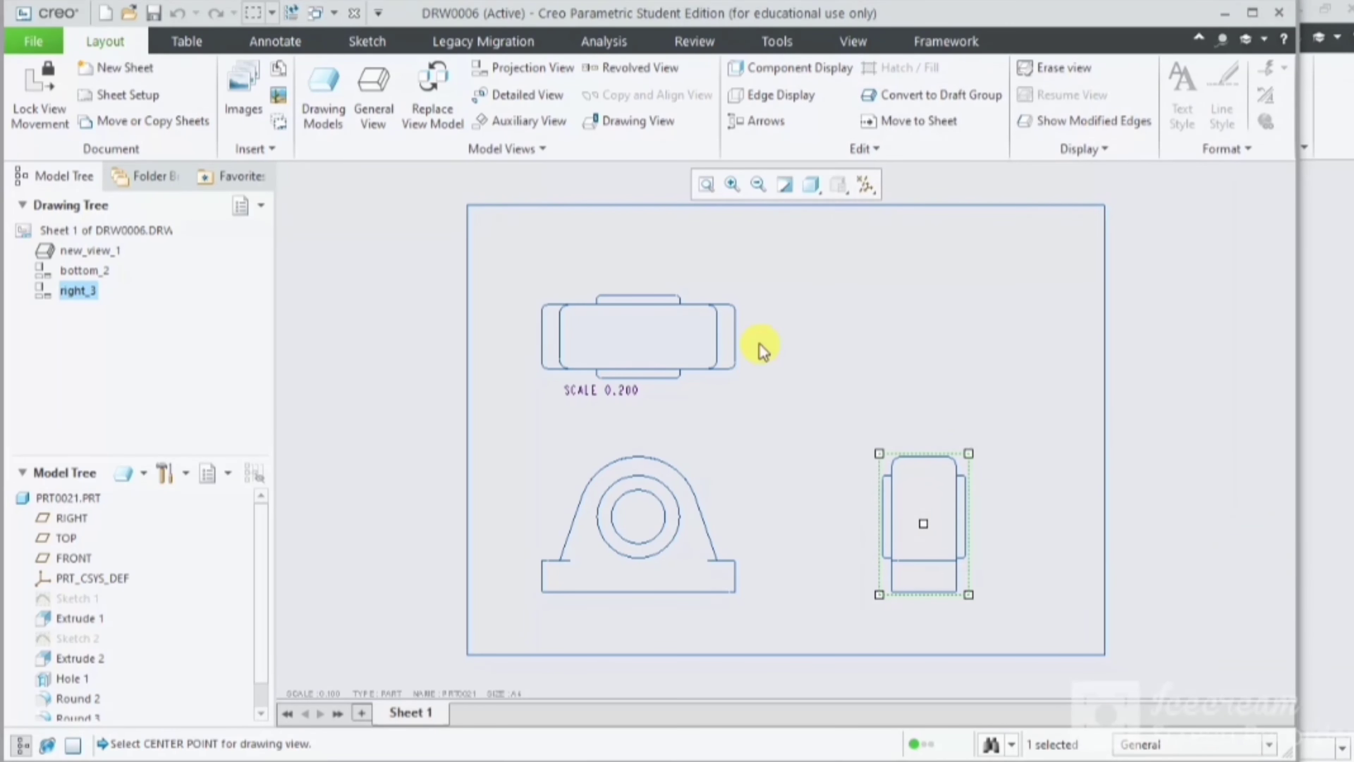
Step: Drag the front view lower and the top view higher to space them further apart
left_click(643, 347)
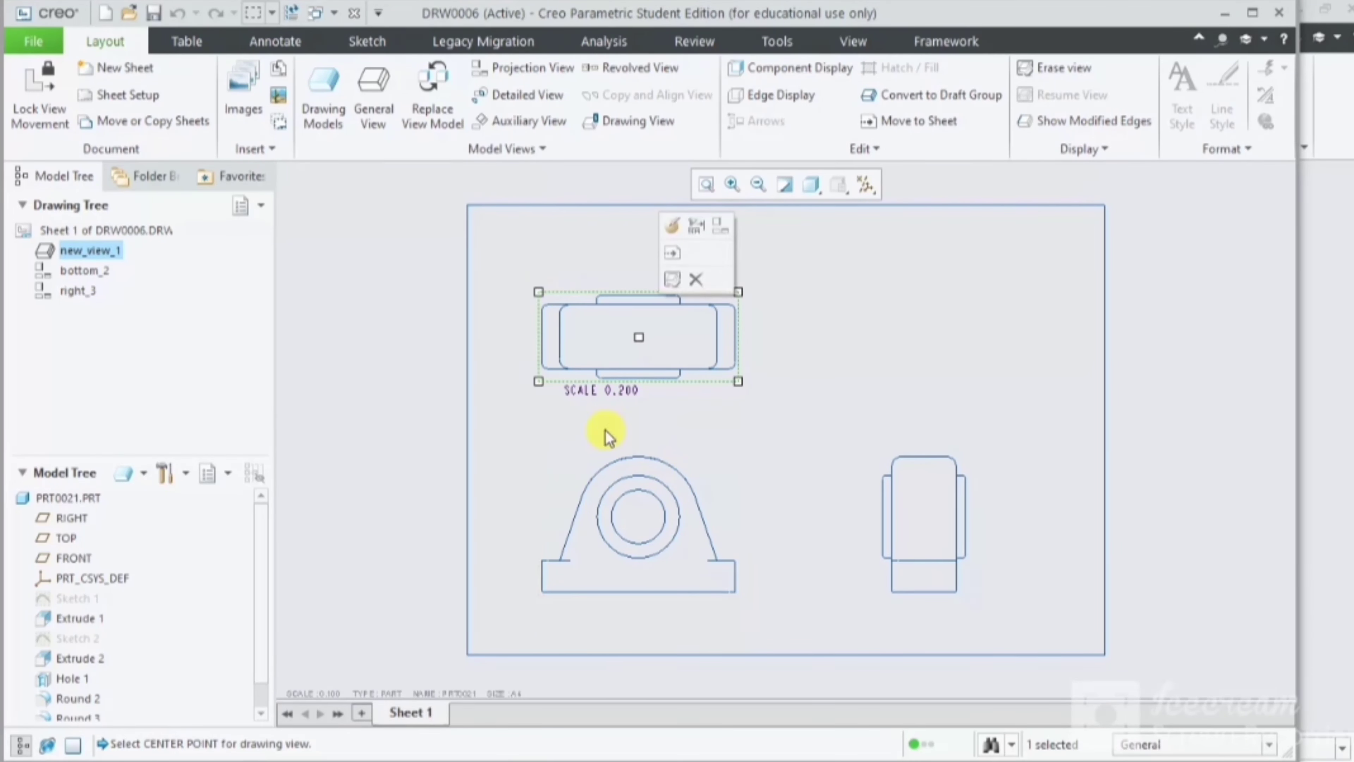
left_click(635, 514)
left_click_drag(634, 515, 638, 543)
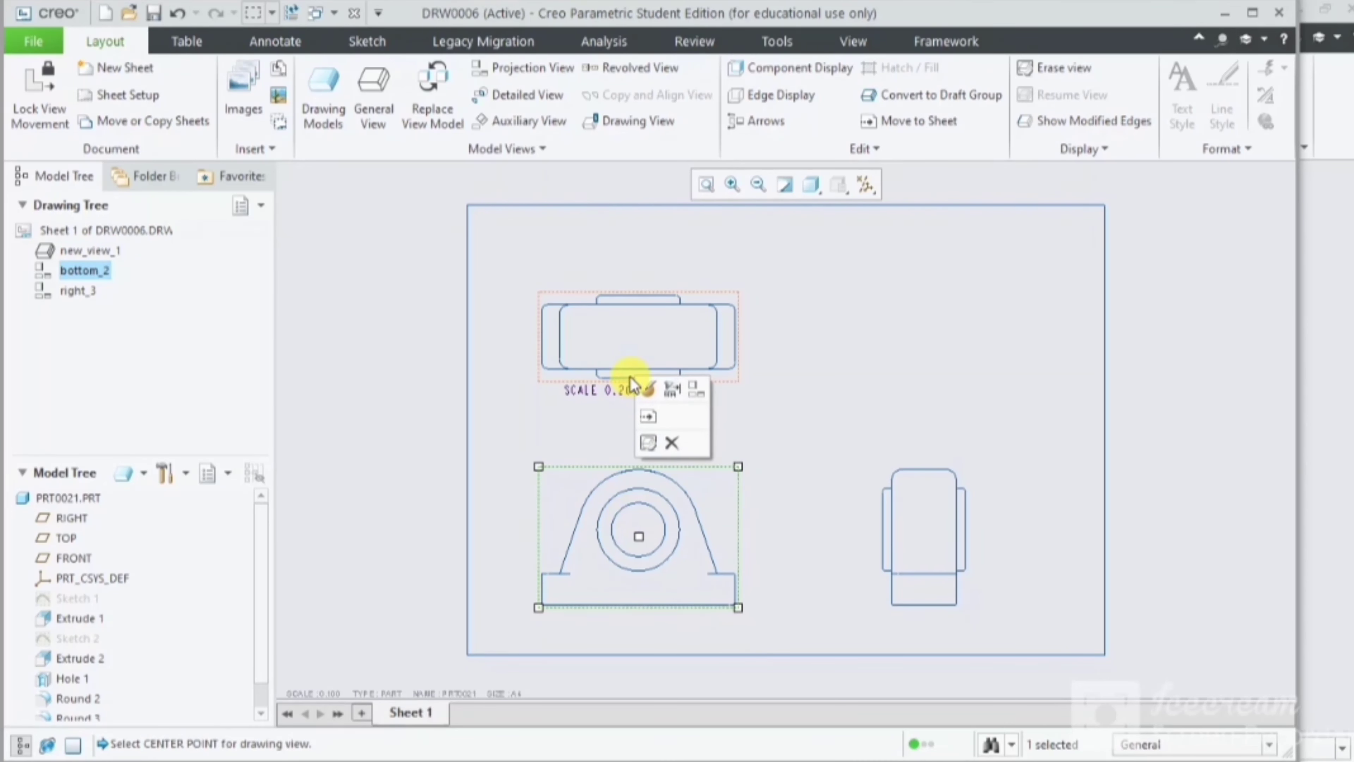
left_click(641, 347)
left_click_drag(640, 353, 645, 342)
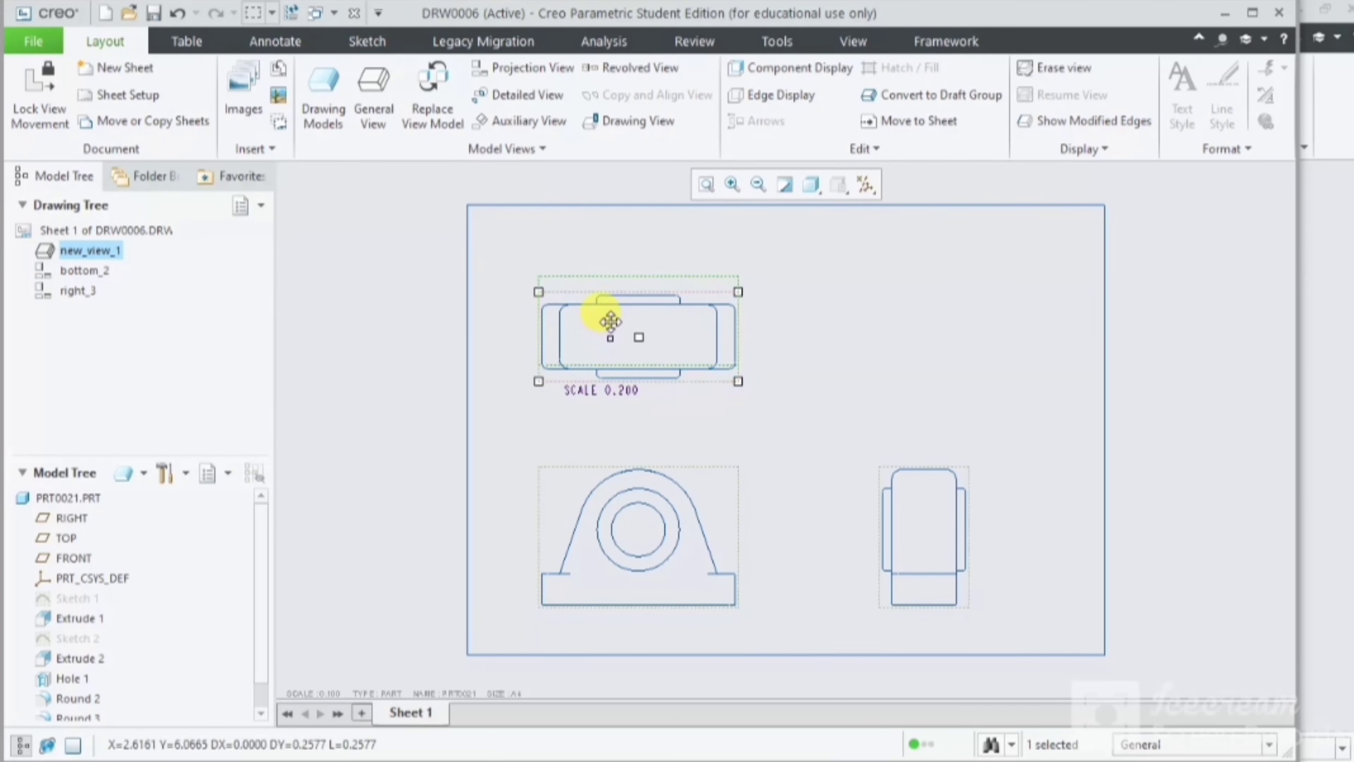
double_click(645, 342)
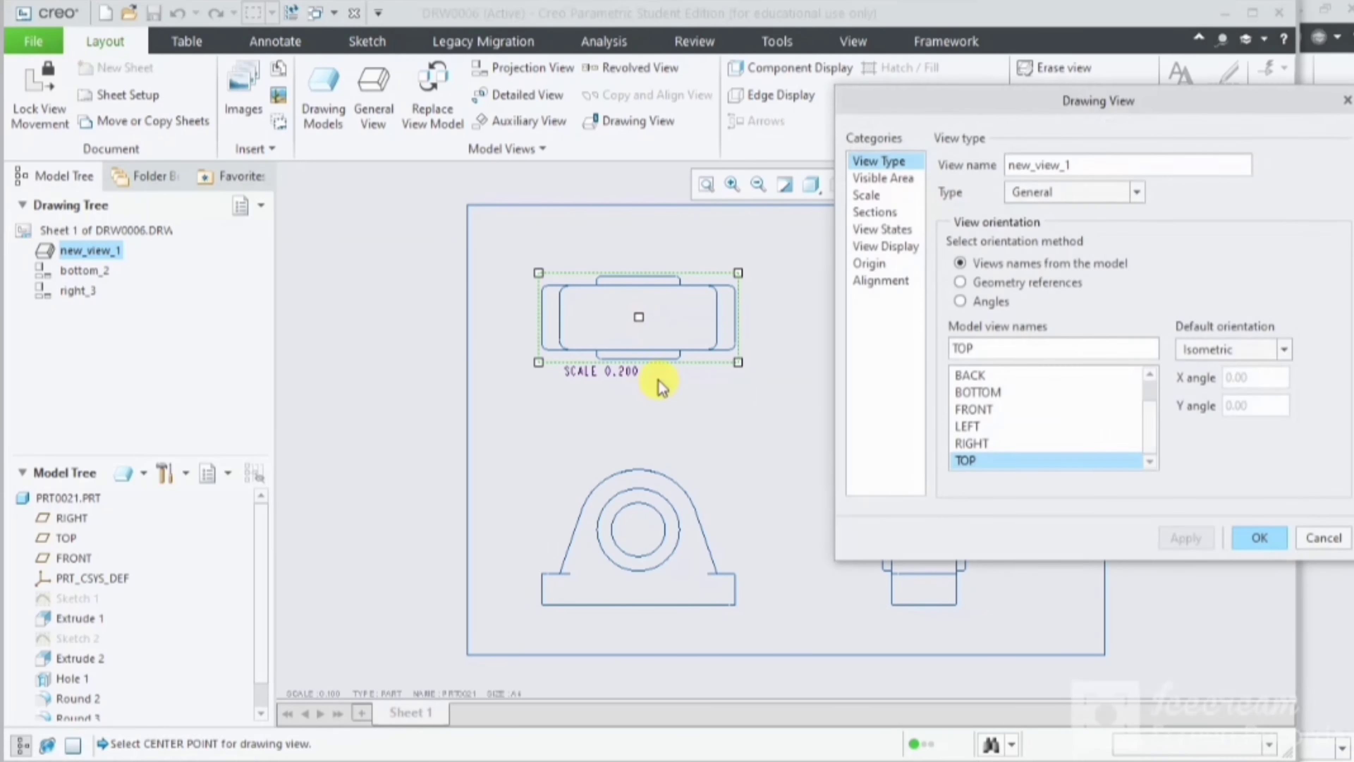
left_click(1346, 99)
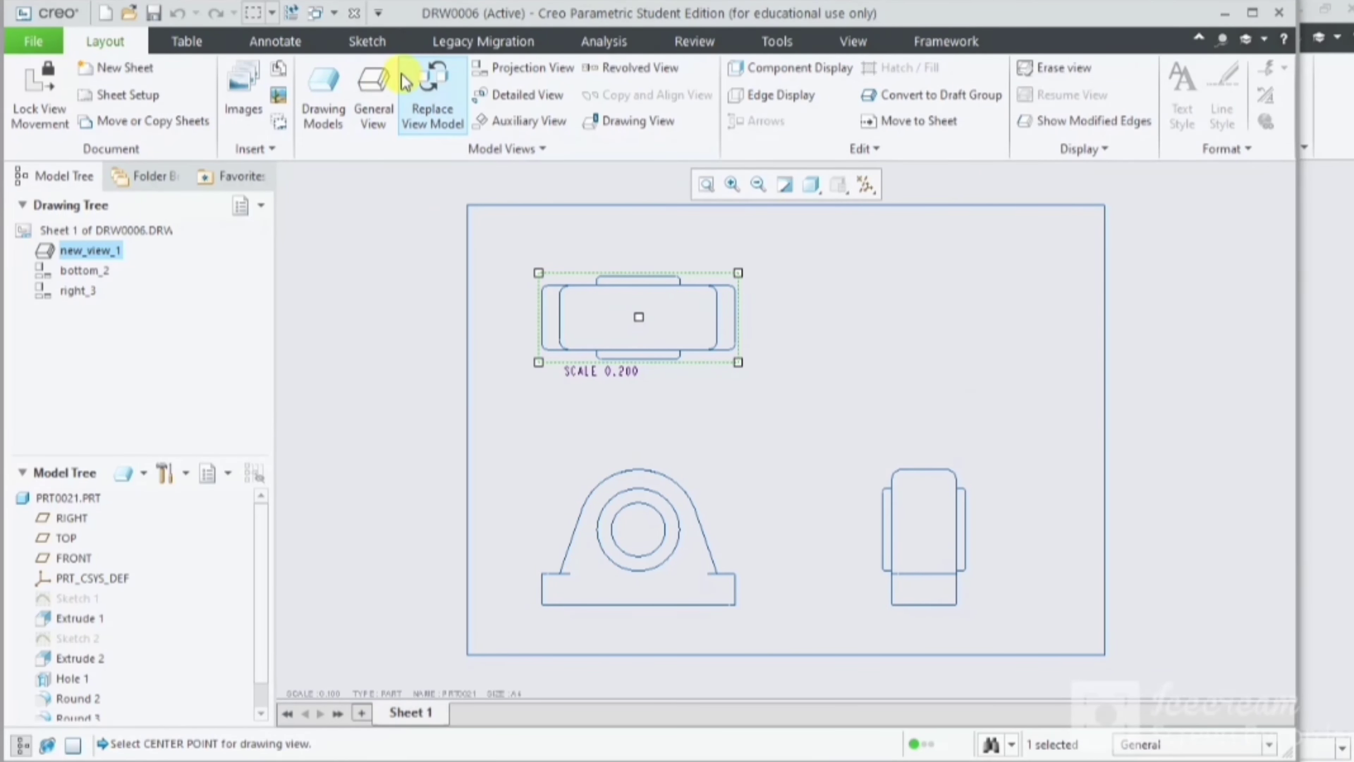
Step: Show model dimensions d24 and d25 (R8 and R15) on the top view
left_click(235, 52)
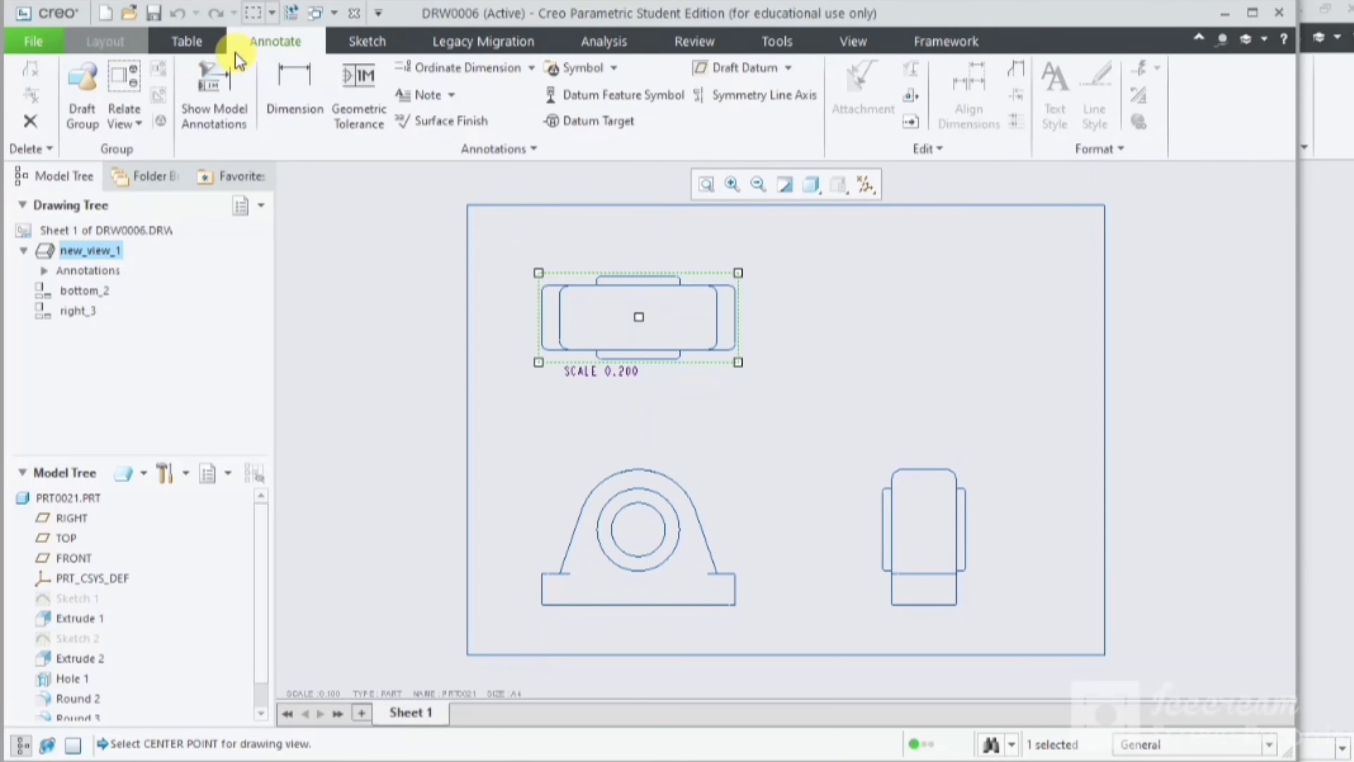
left_click(210, 91)
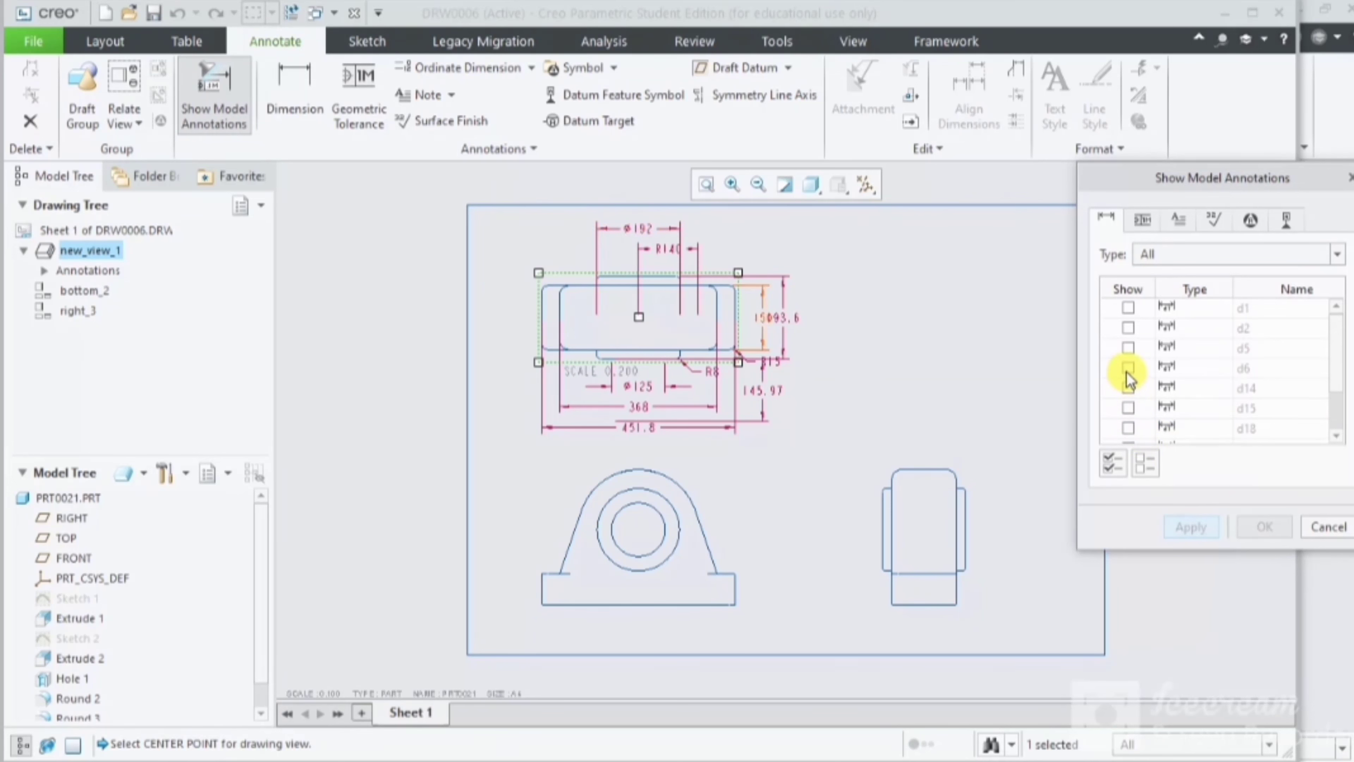
scroll(1133, 422, "down", 1)
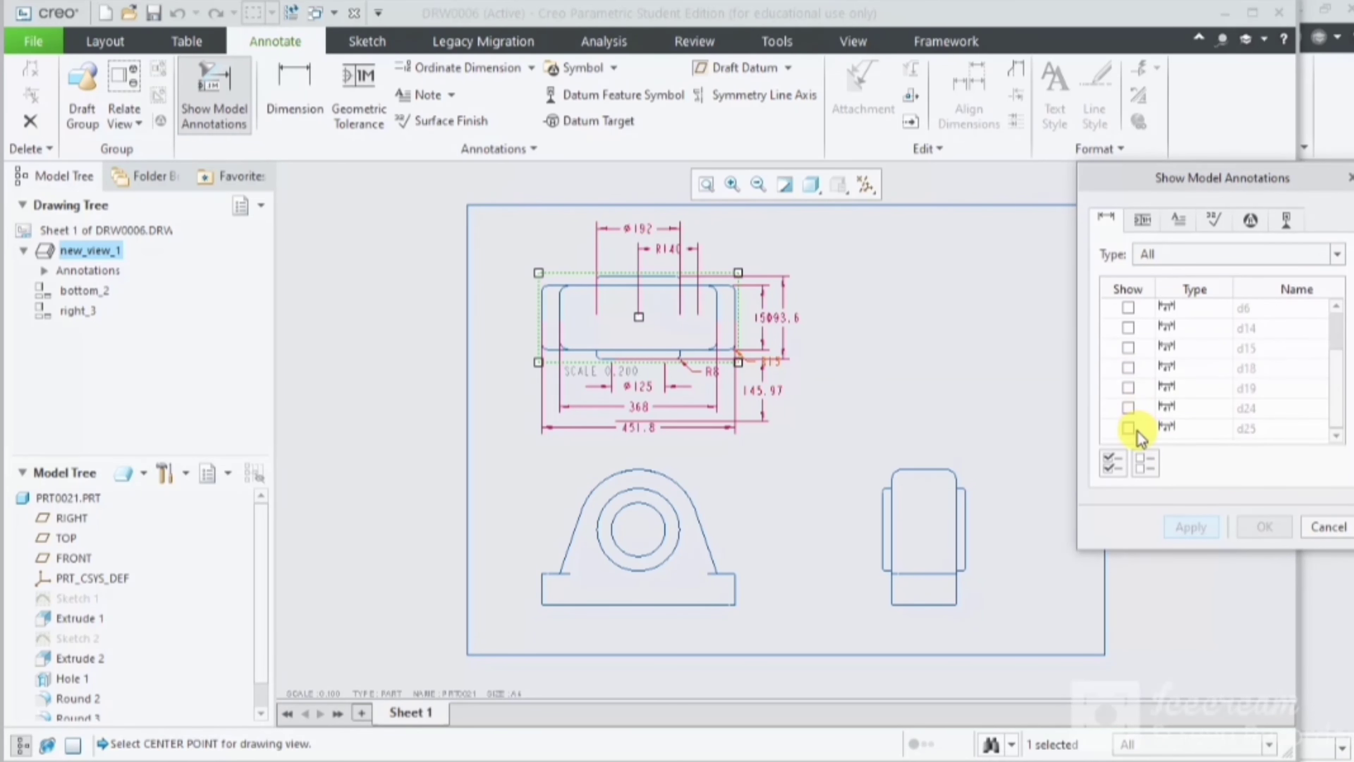
left_click(1131, 409)
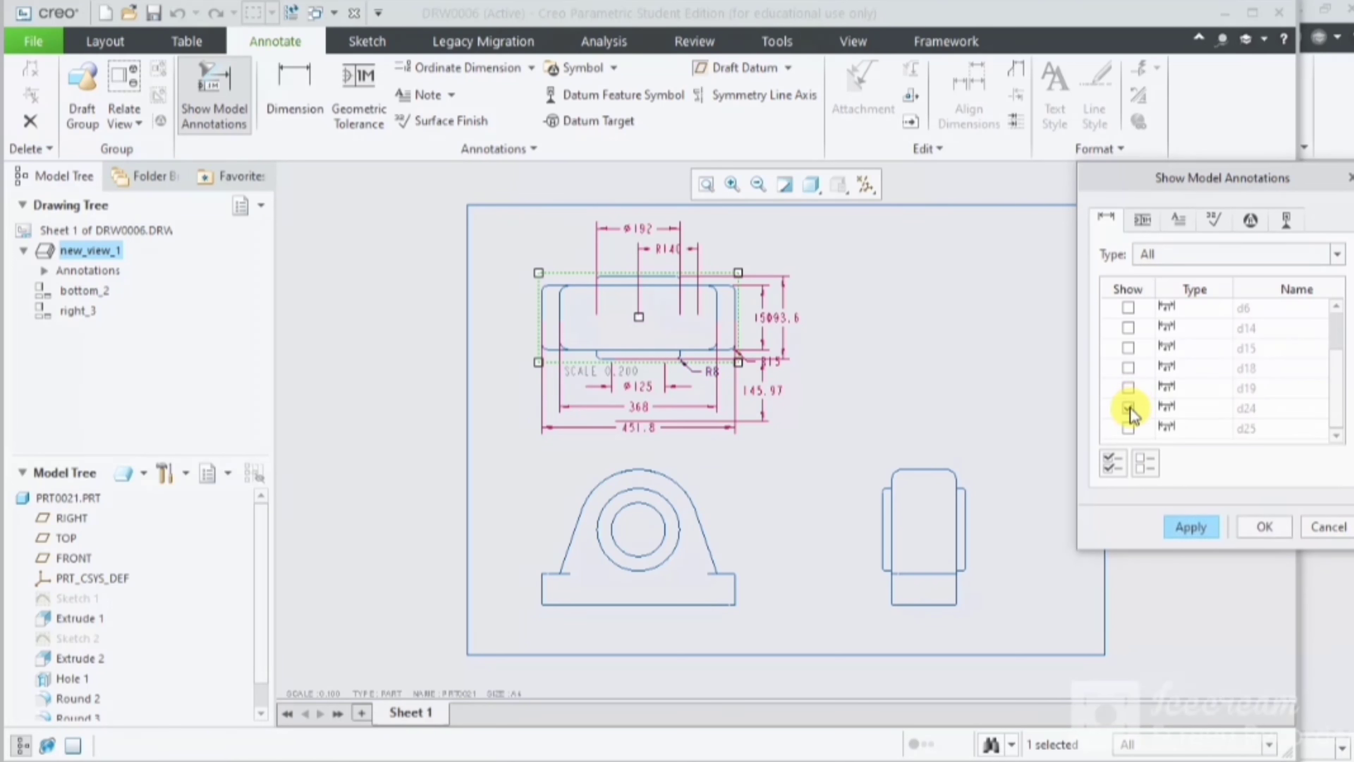
left_click(1128, 428)
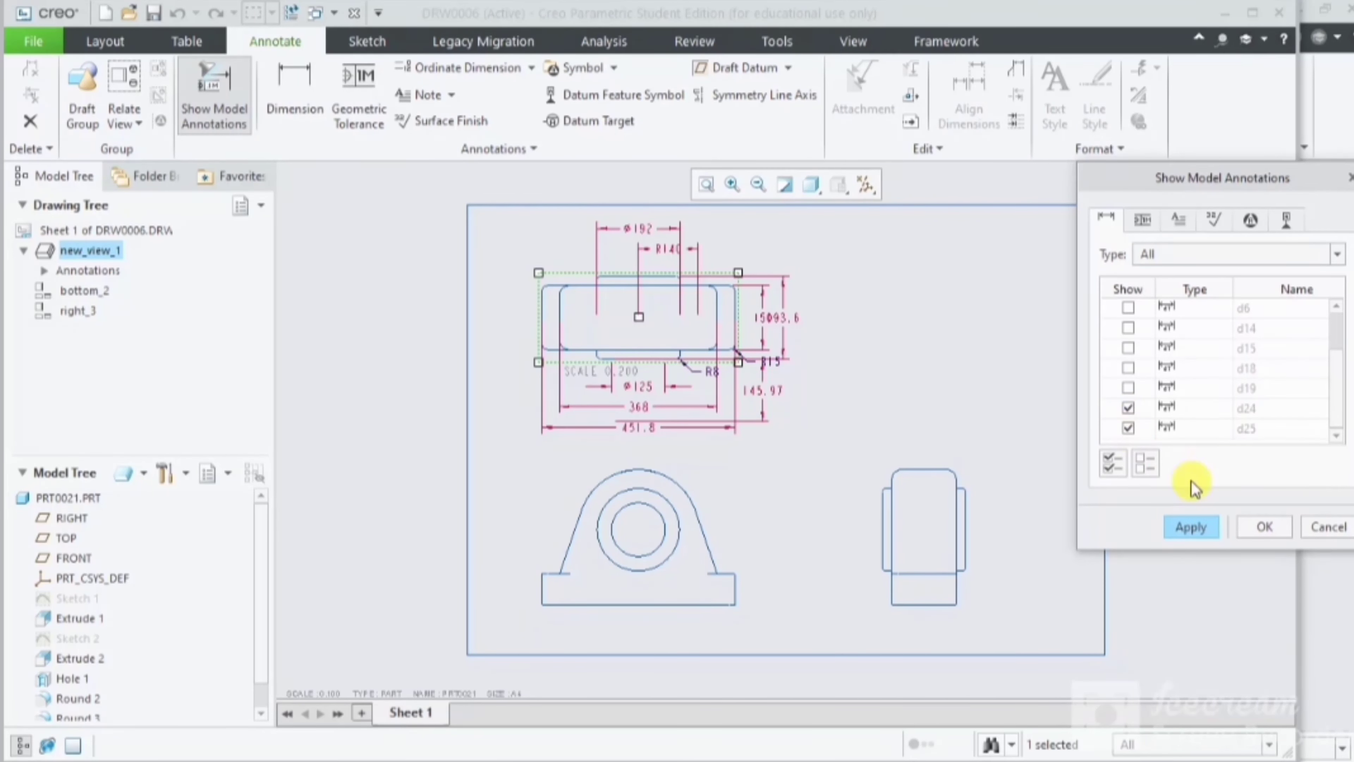
left_click(1208, 528)
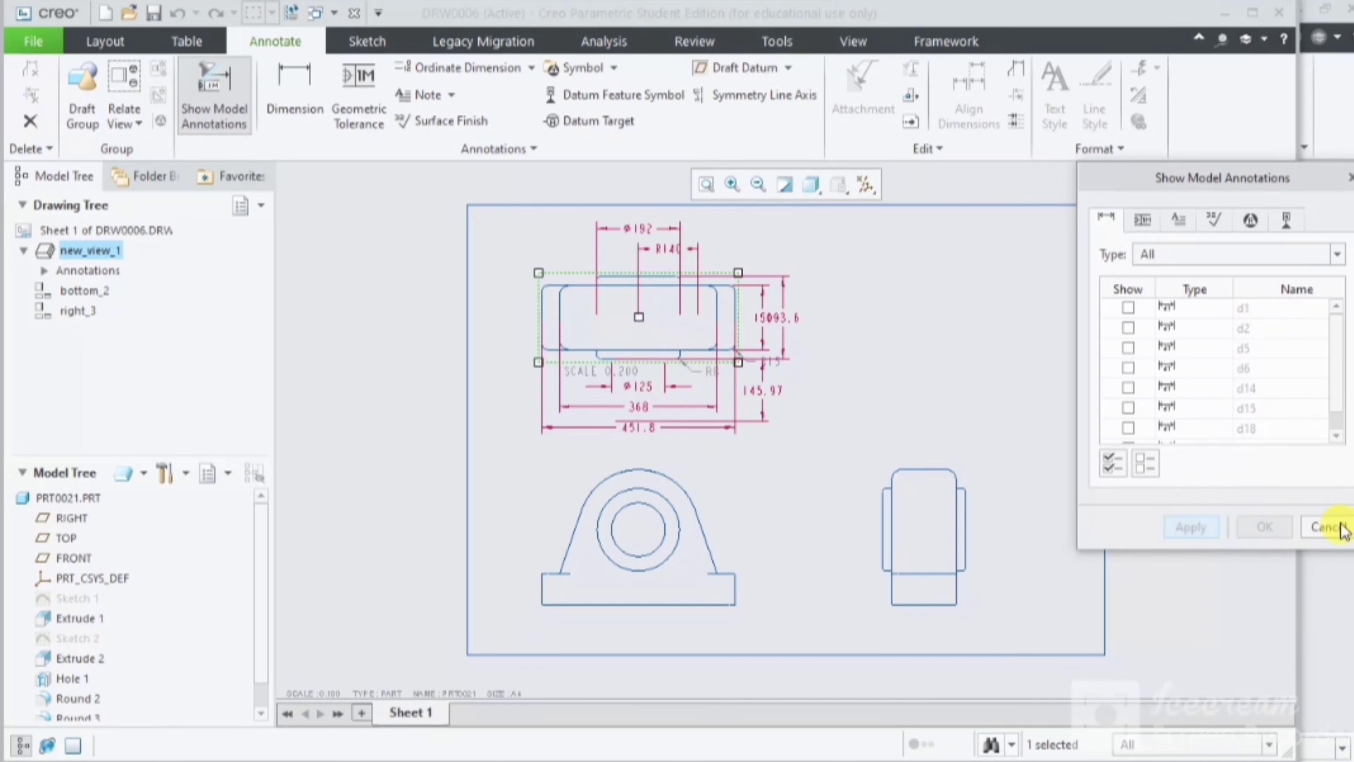
left_click(1329, 528)
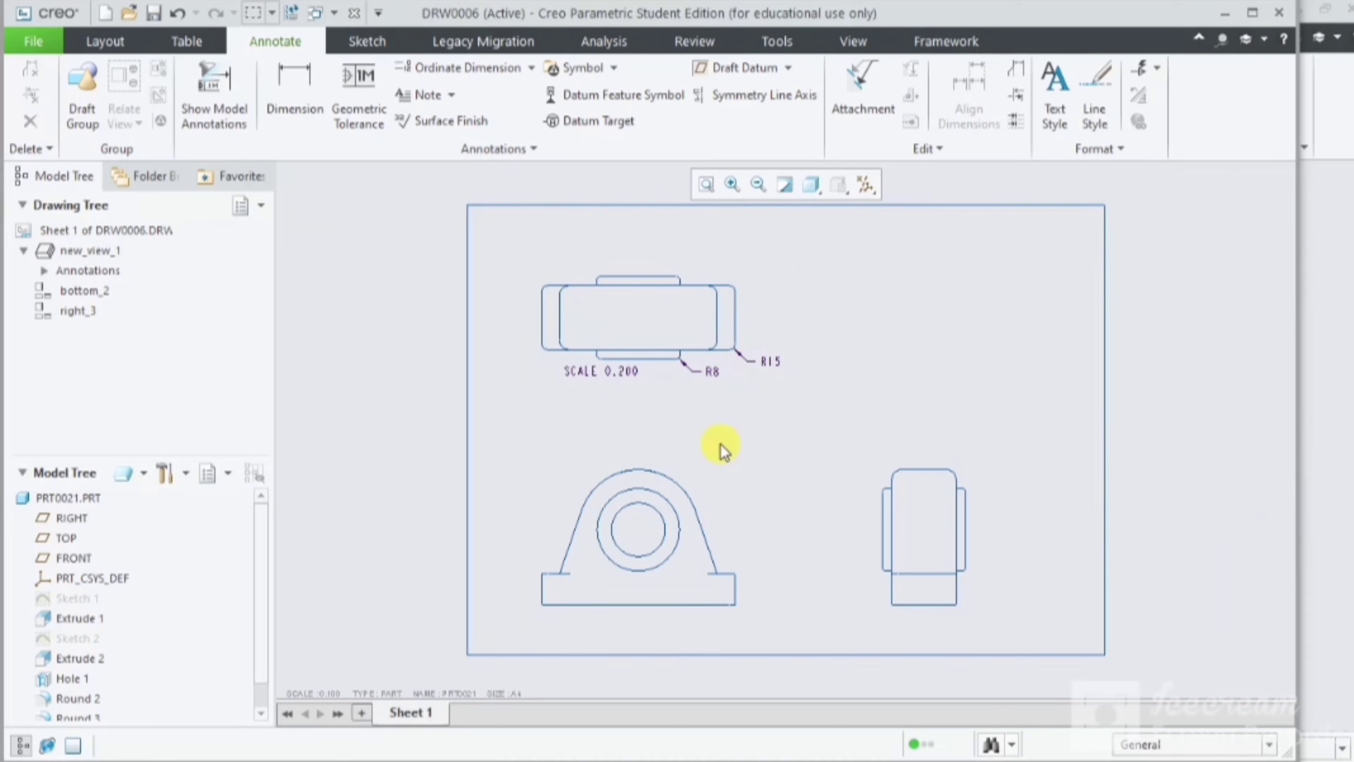
Step: Show all model dimensions on the front view (R140, Ø192, Ø125, 175, 72, 368, 451.8)
left_click(675, 536)
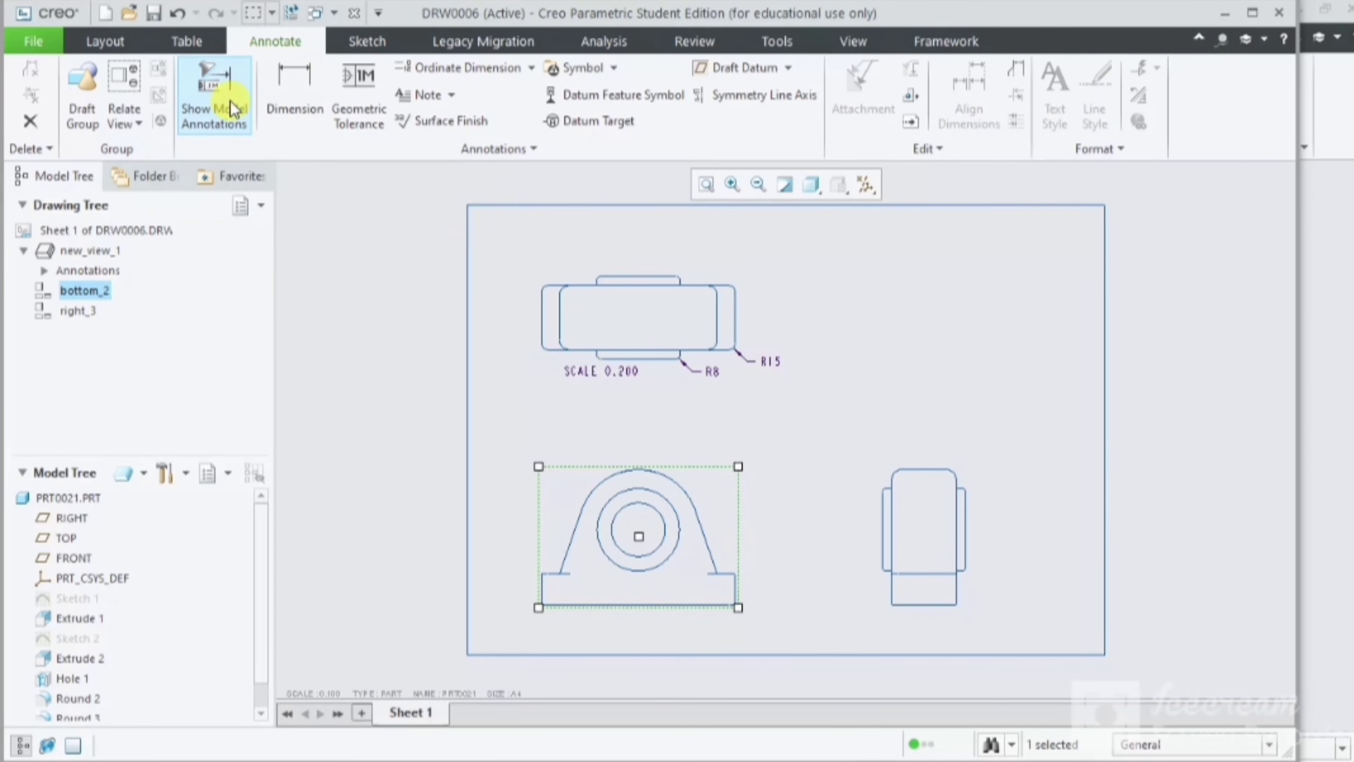
left_click(215, 94)
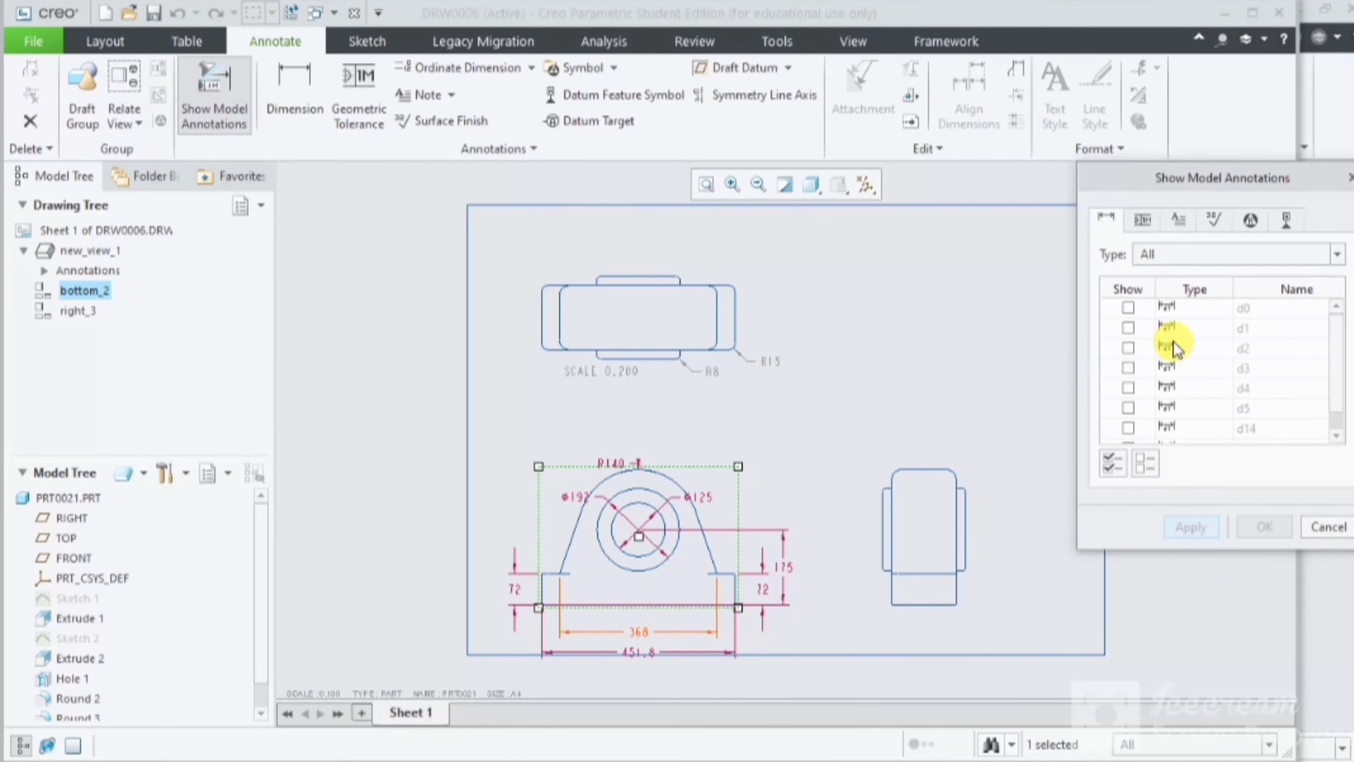
left_click(1129, 308)
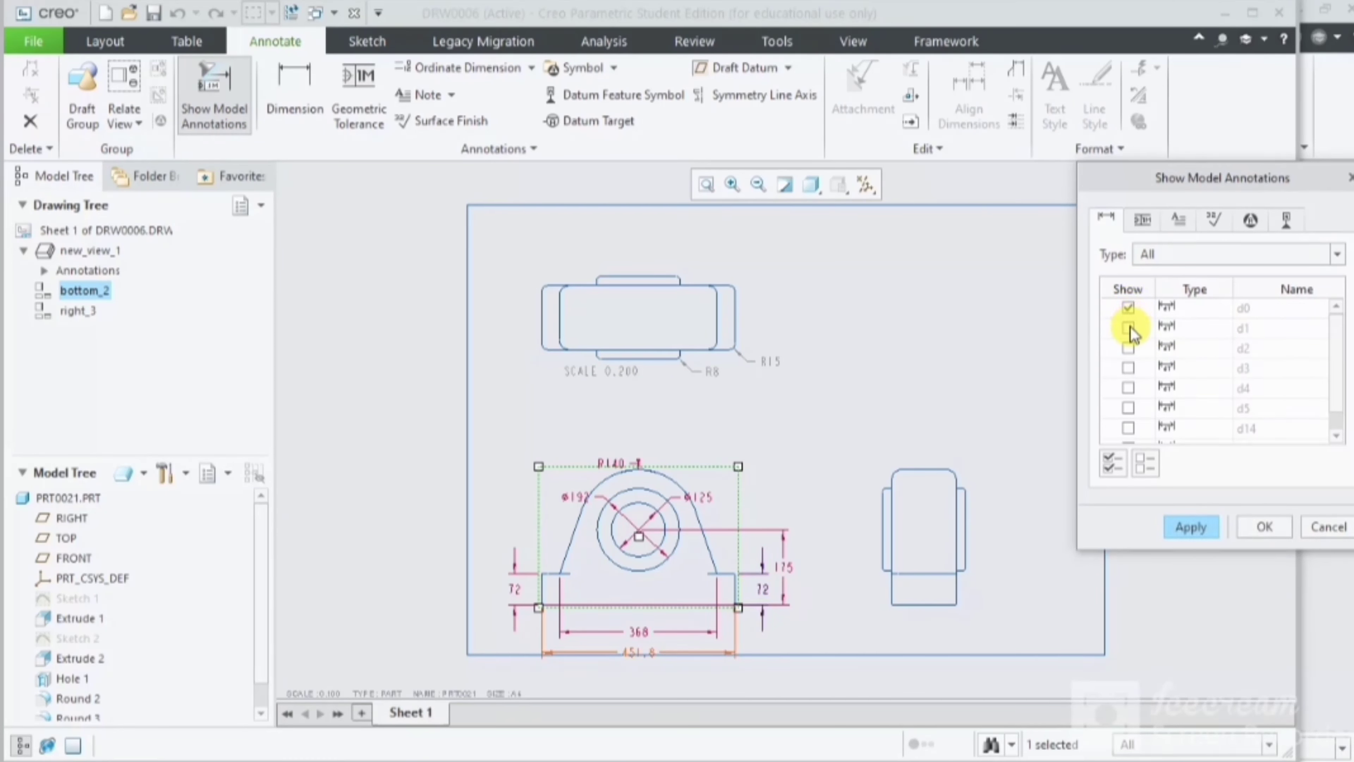
left_click(1115, 467)
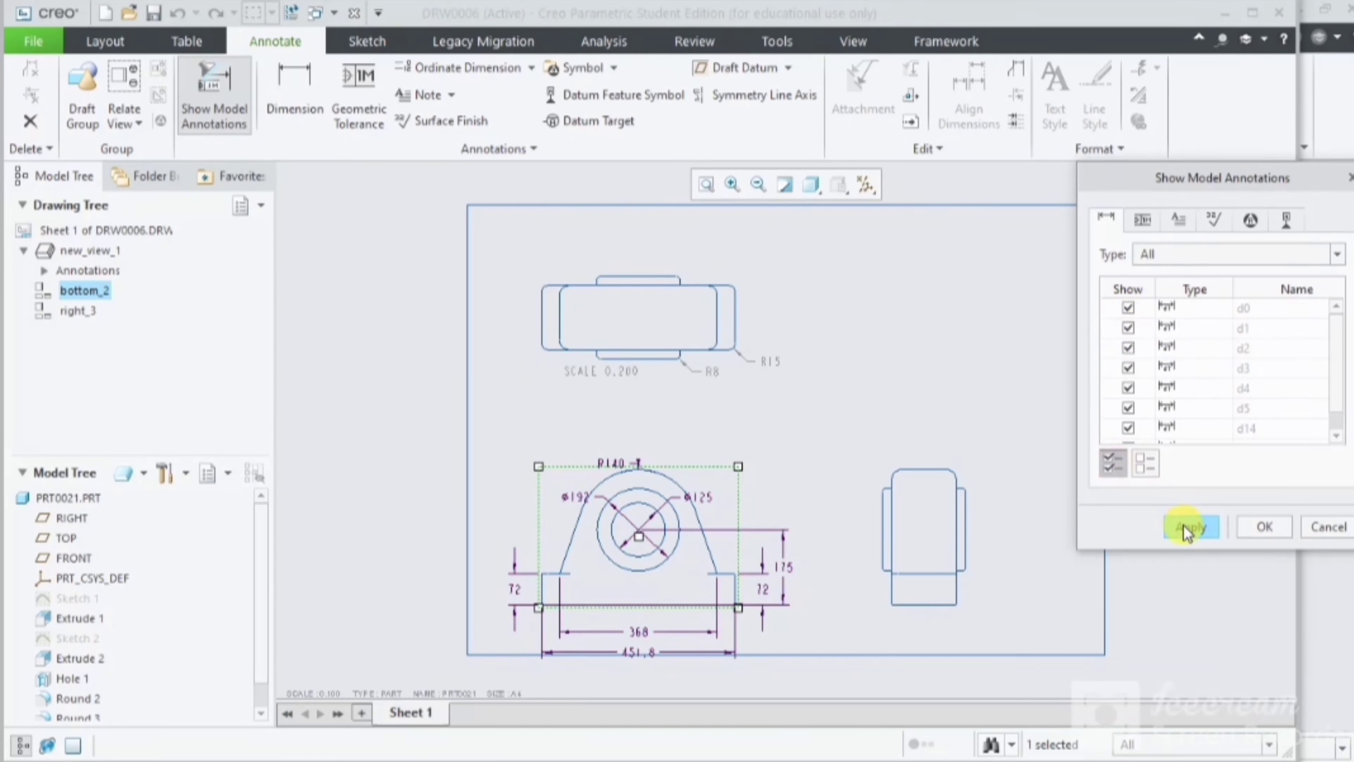
left_click(1206, 528)
left_click(1328, 527)
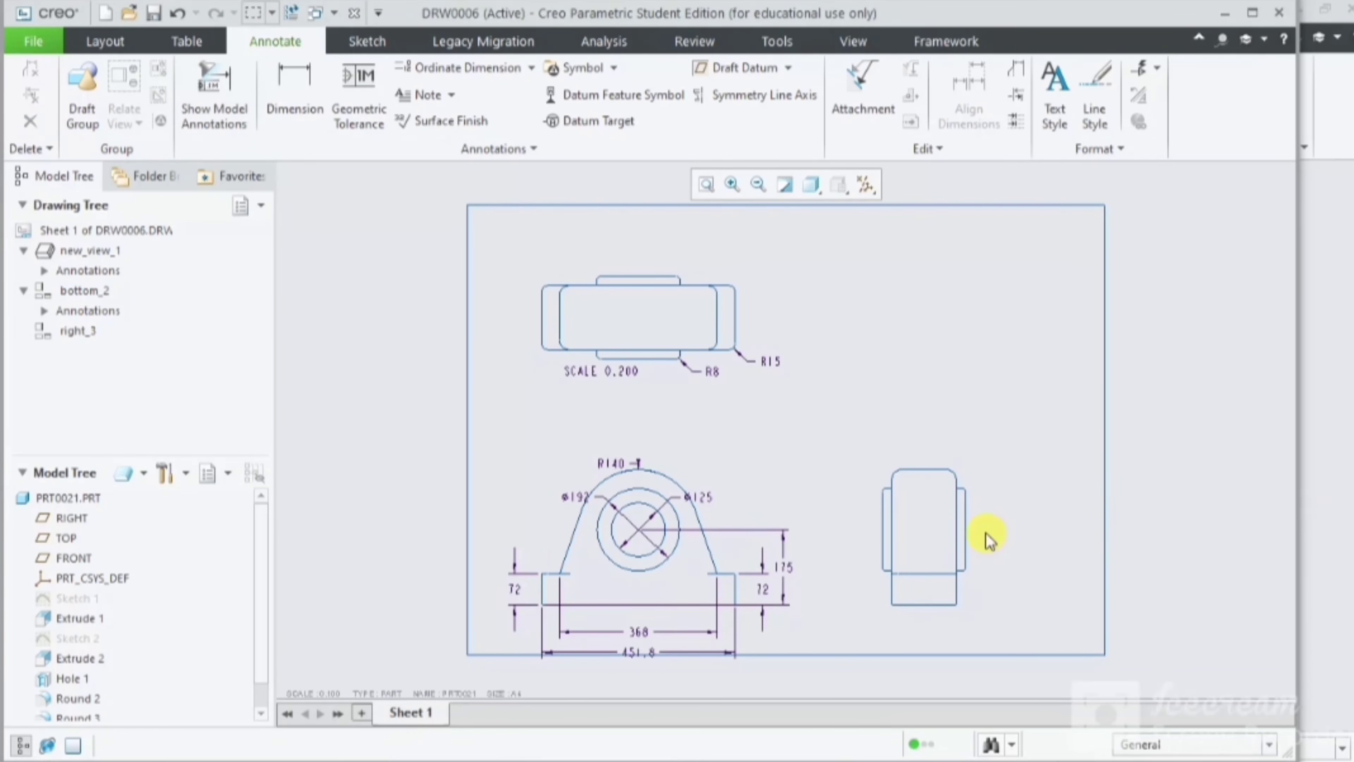
Step: Show the R22, 150 and 193.6 model dimensions on the side view
left_click(956, 540)
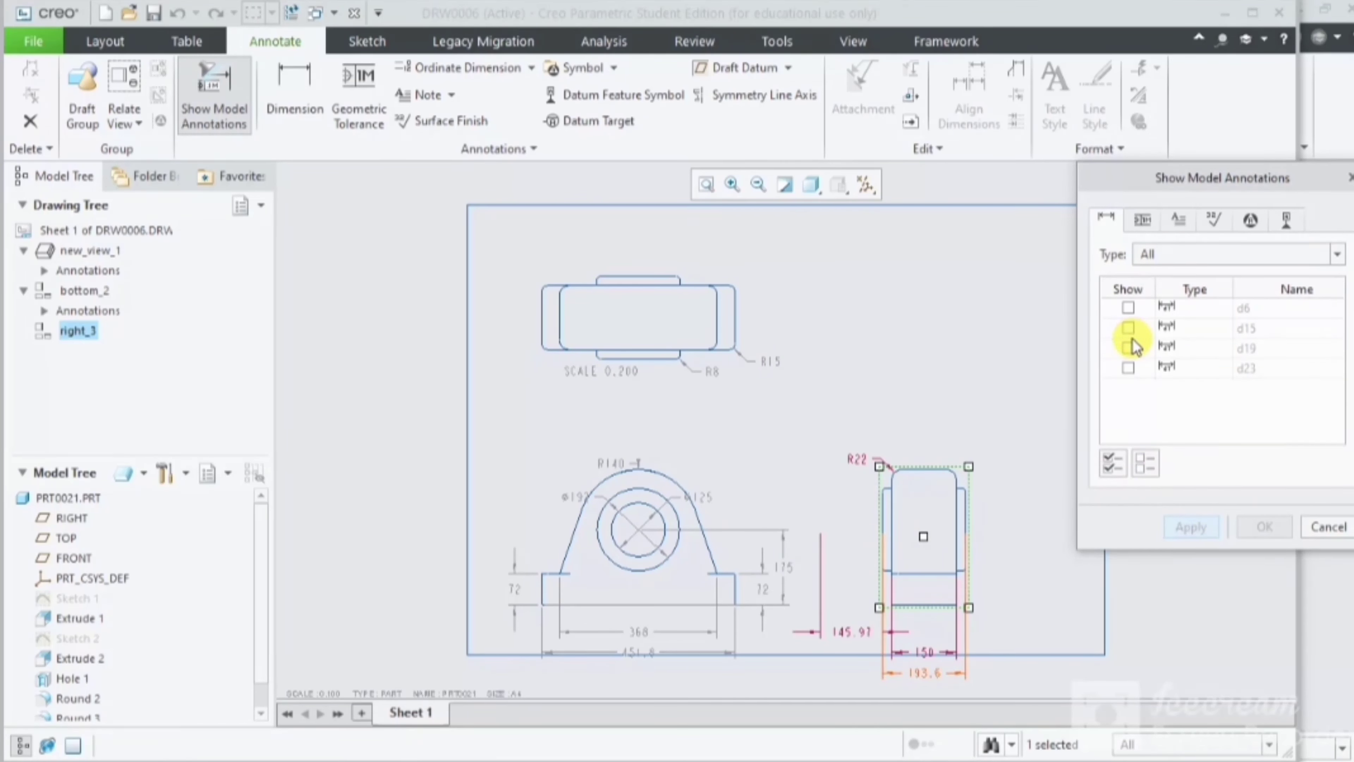
left_click(1130, 308)
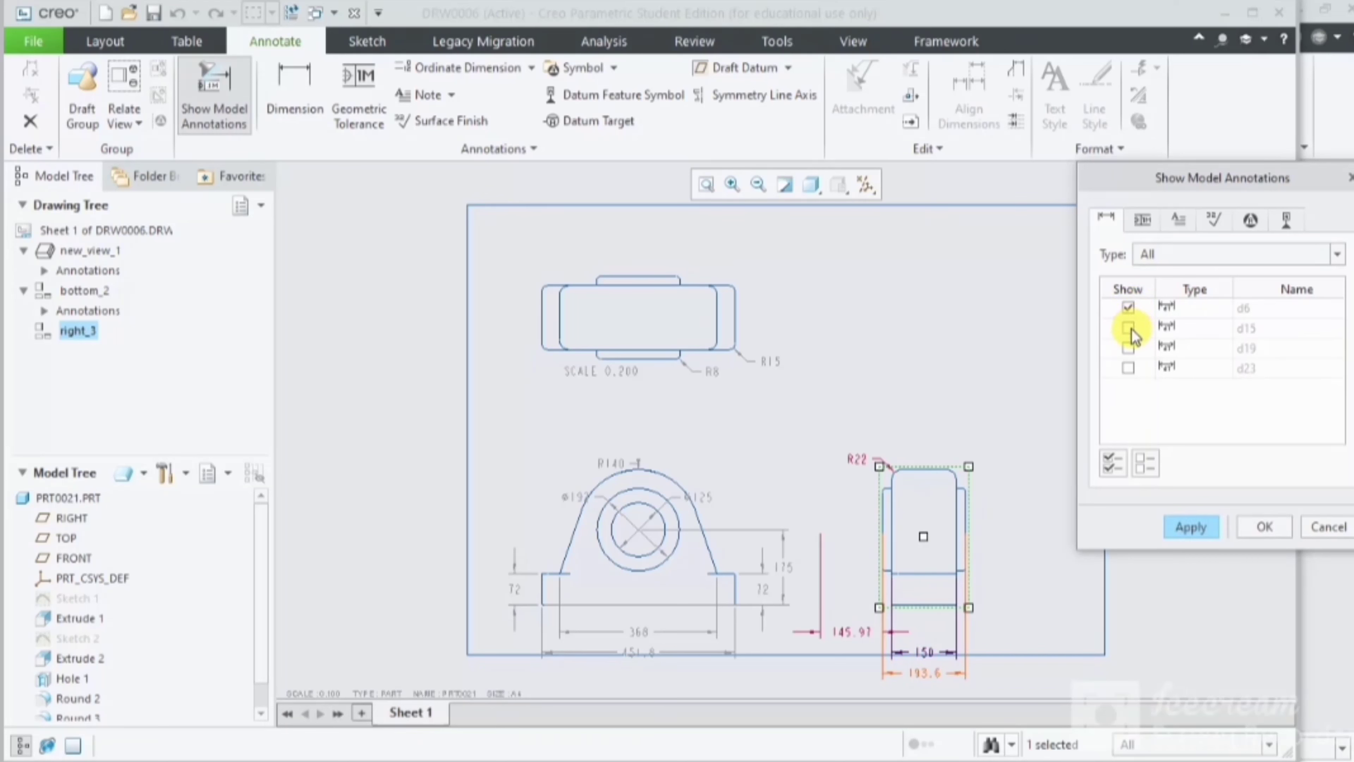
left_click(1130, 329)
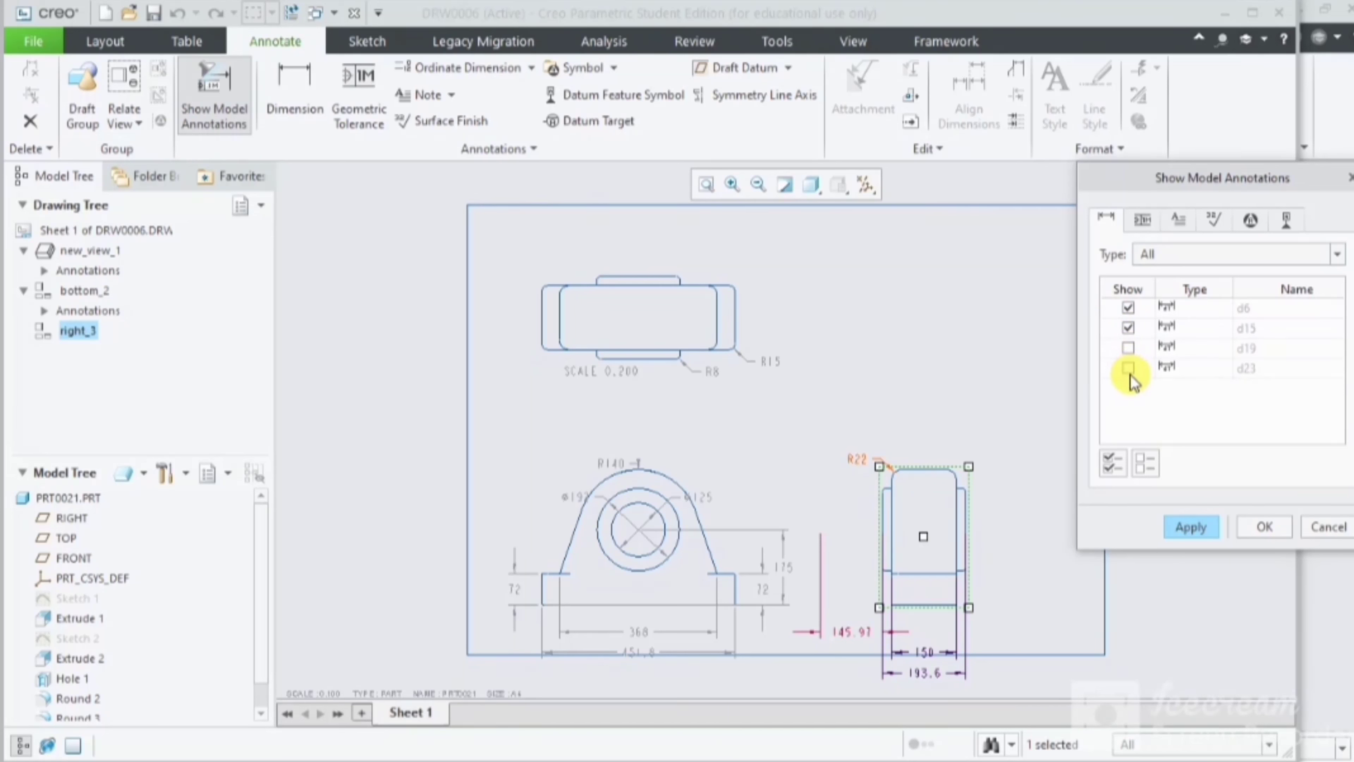
left_click(1204, 526)
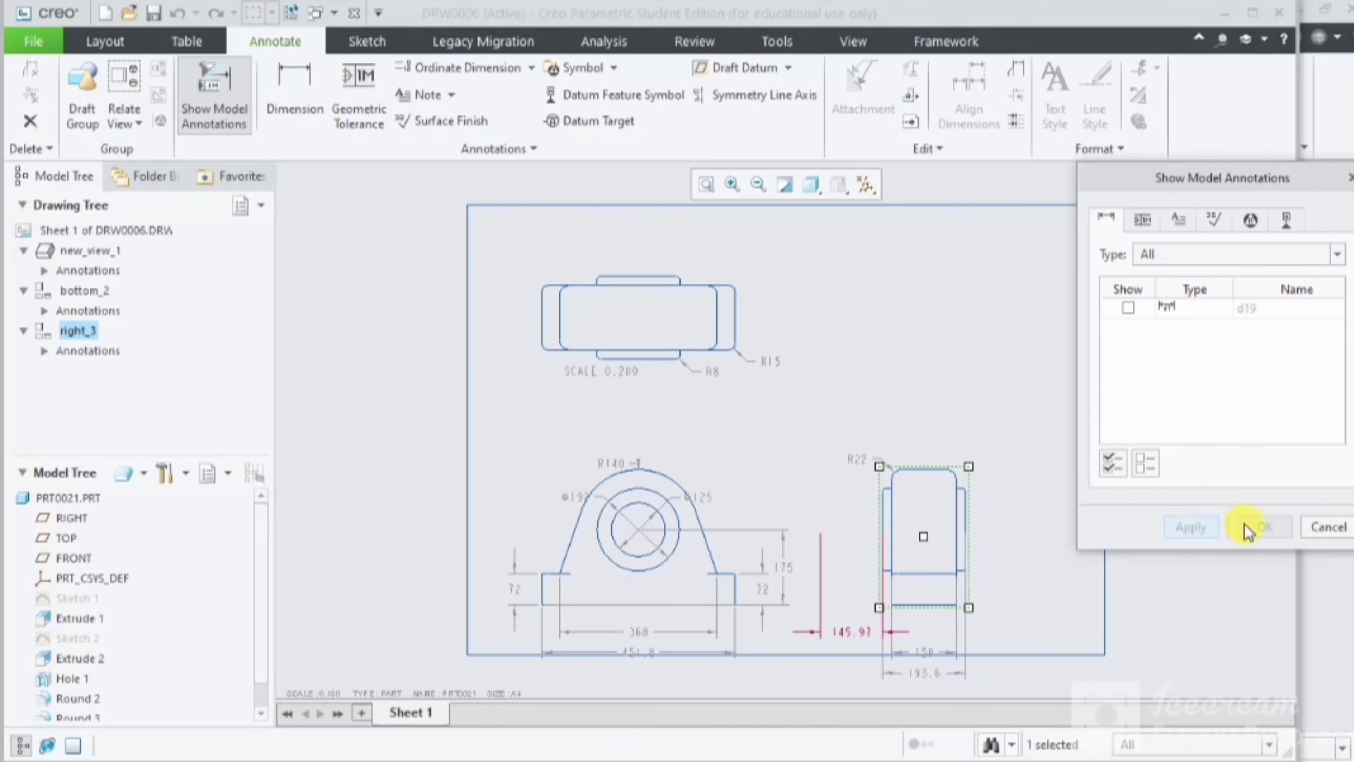
left_click(1323, 528)
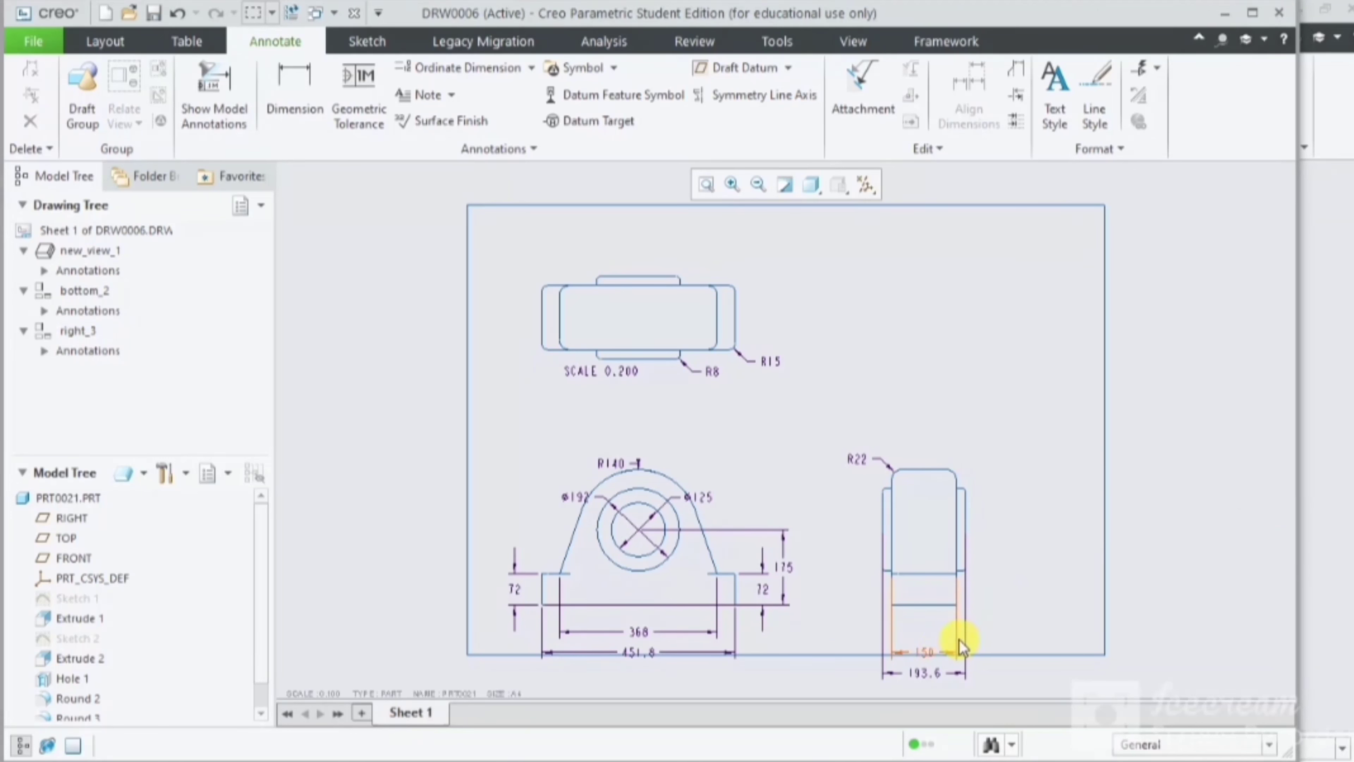
Step: Move the side view's 150 and 193.6 dimensions up inside the sheet border
left_click(929, 660)
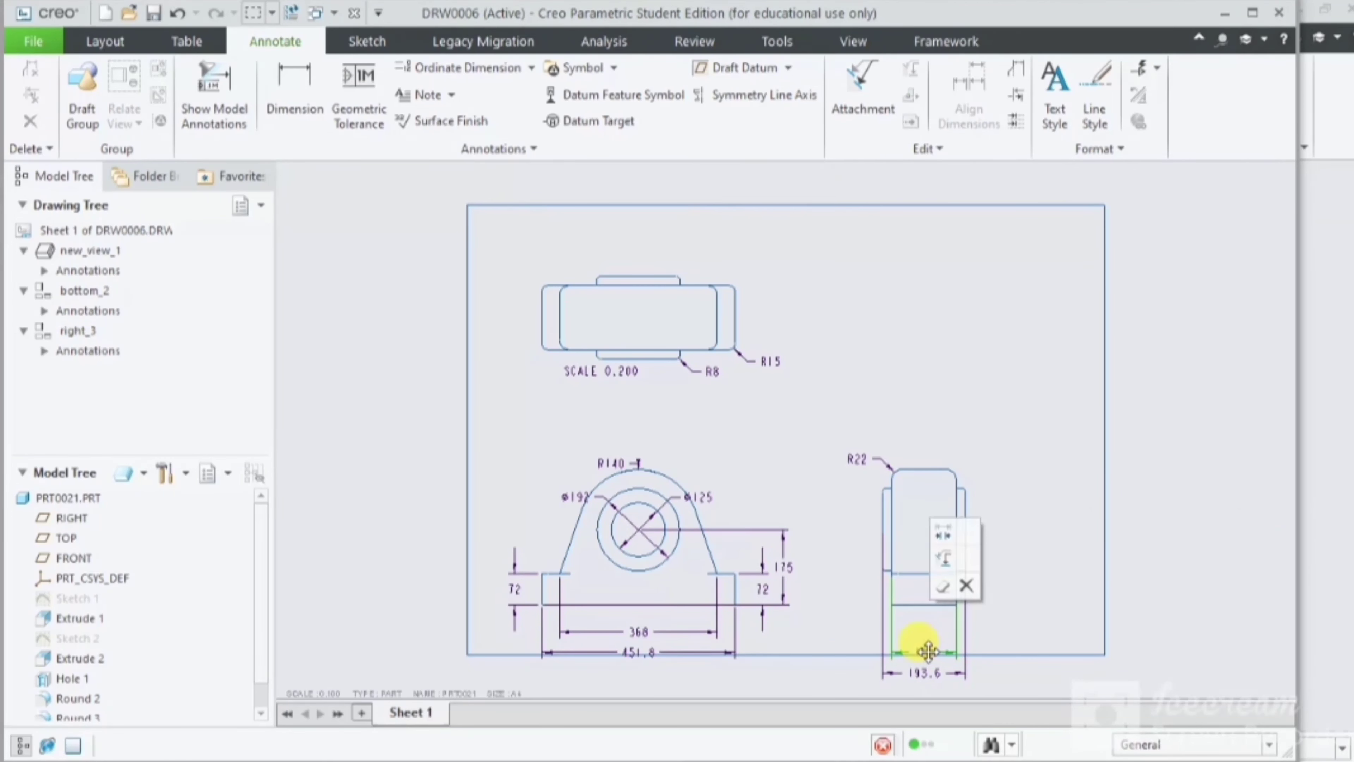
left_click_drag(929, 660, 929, 623)
left_click(925, 674)
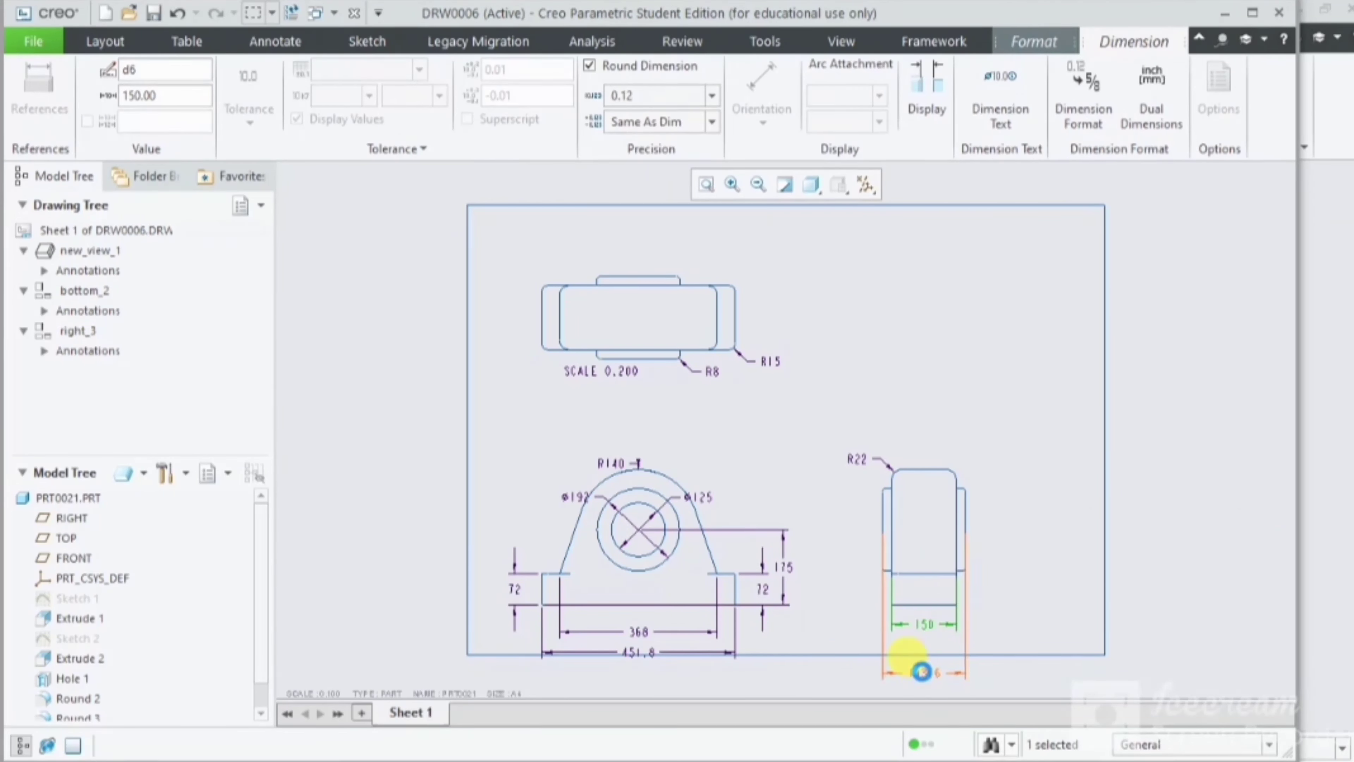
left_click_drag(924, 673, 928, 647)
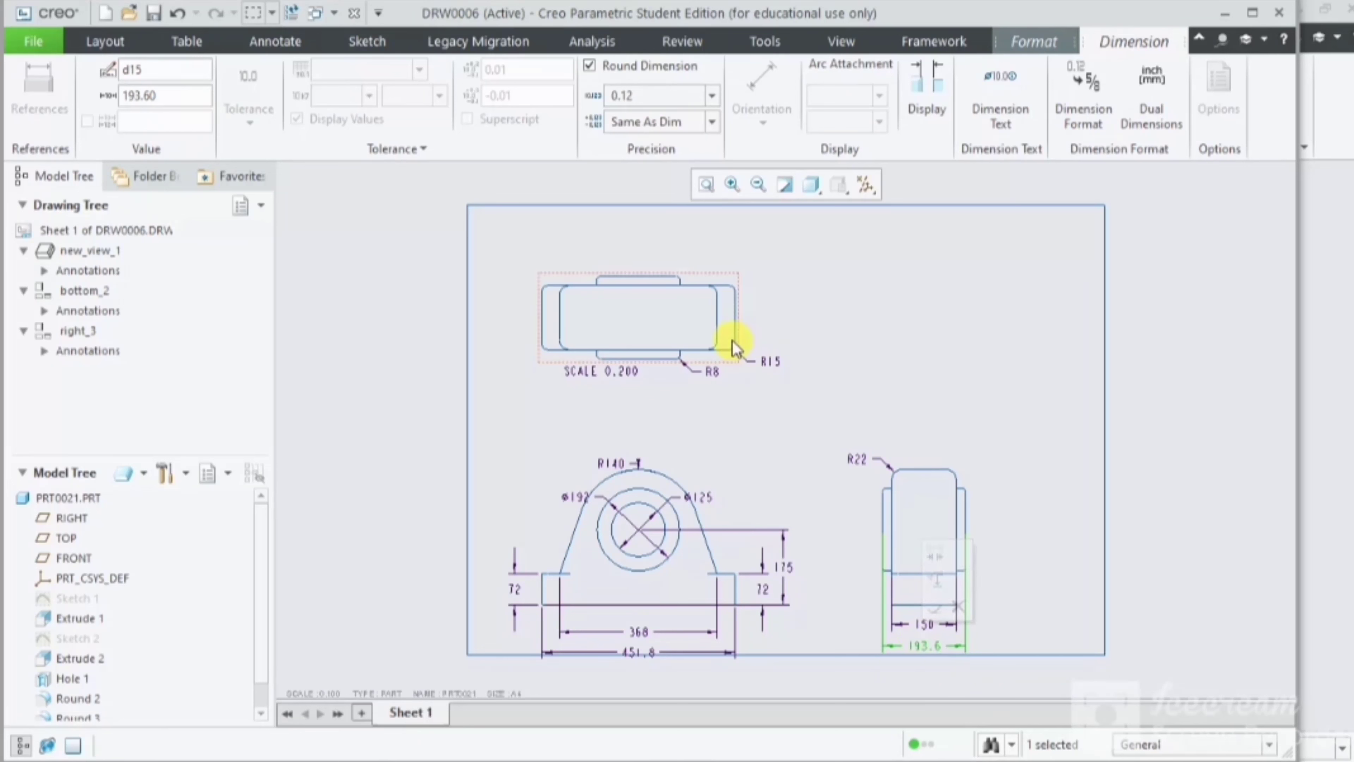
Step: Raise the front and top views and delete the duplicate 72 dimension beside the front view
left_click(666, 564)
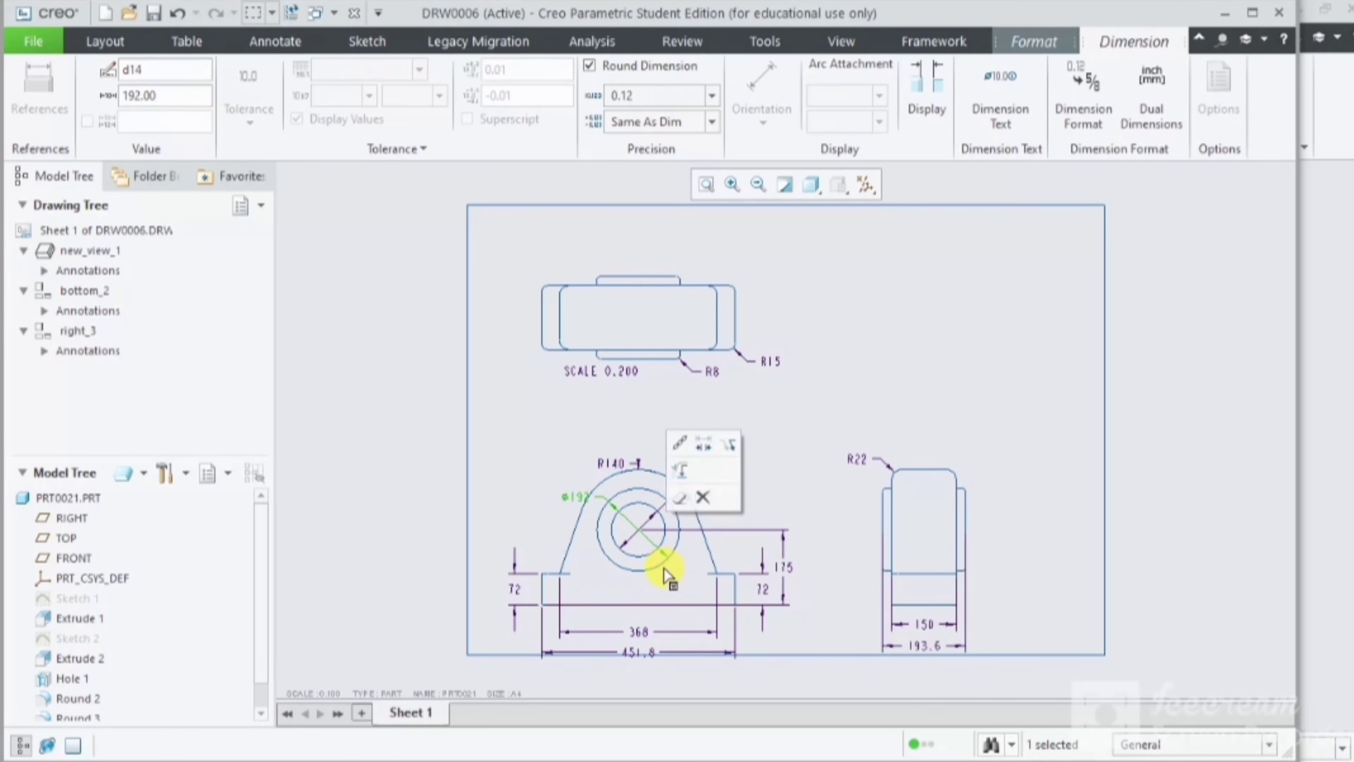
left_click(554, 466)
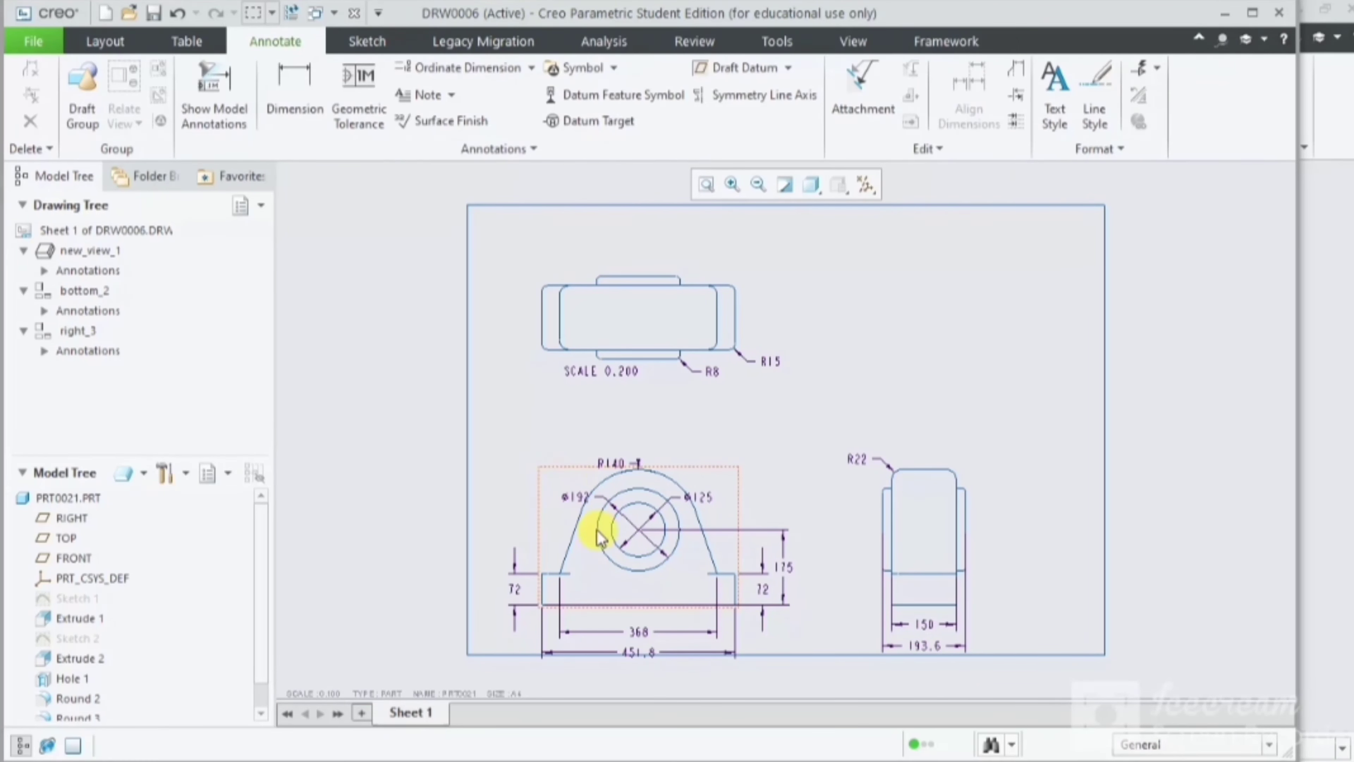
left_click(598, 550)
left_click_drag(626, 513, 626, 490)
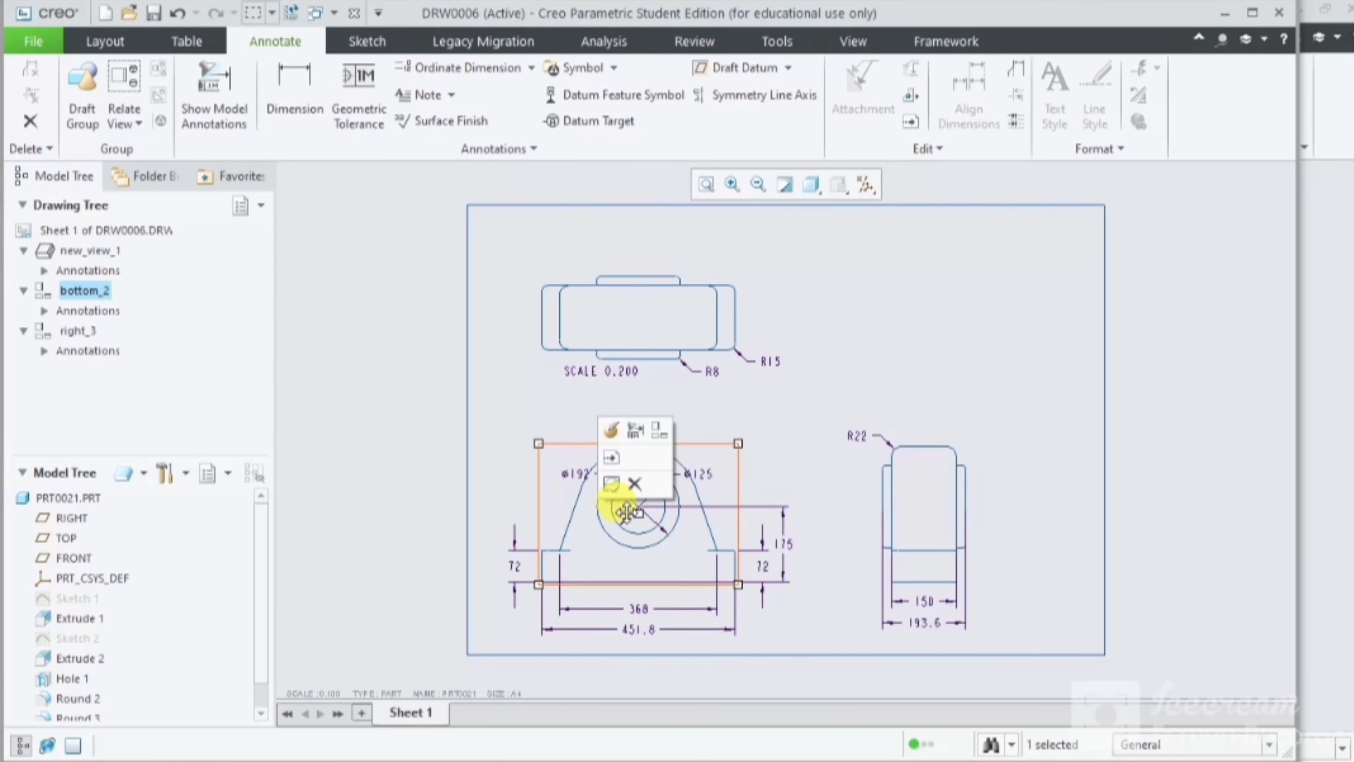
left_click(642, 308)
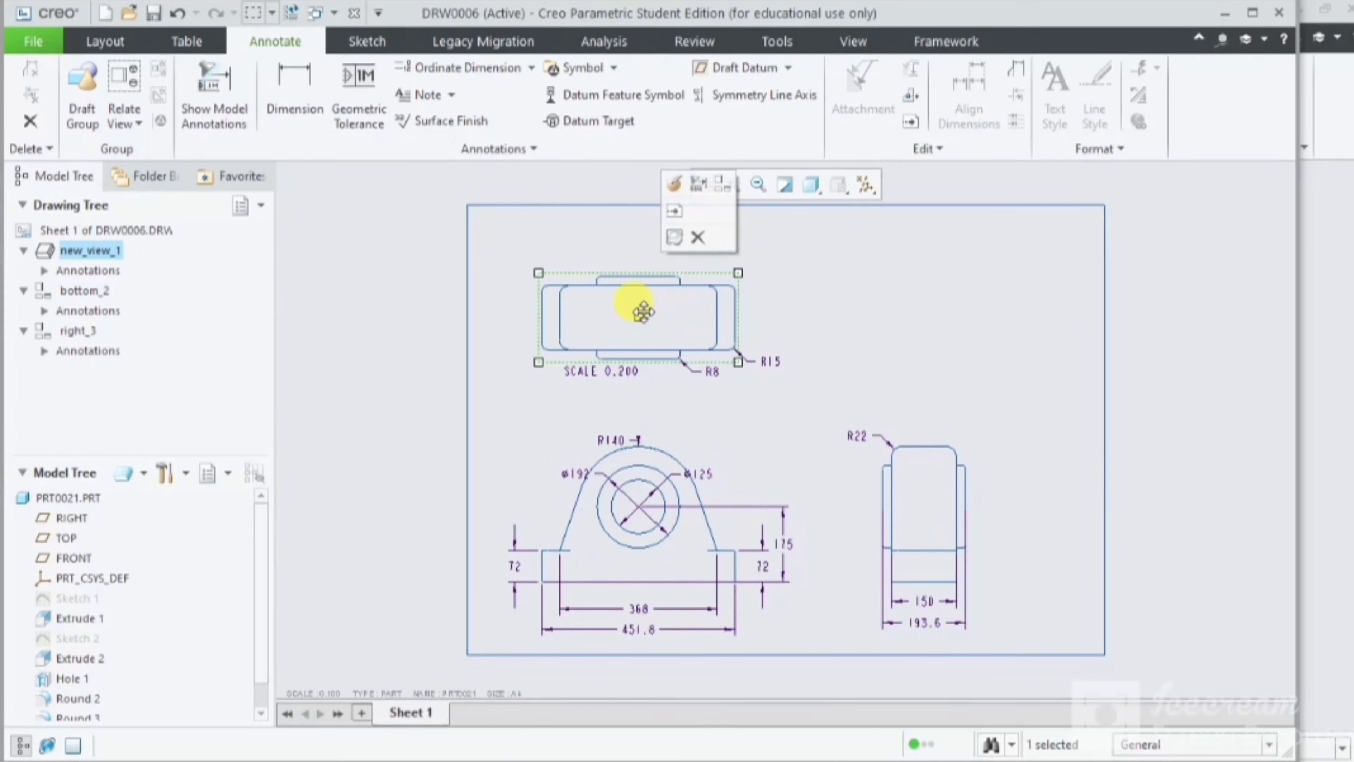
left_click_drag(645, 287, 644, 261)
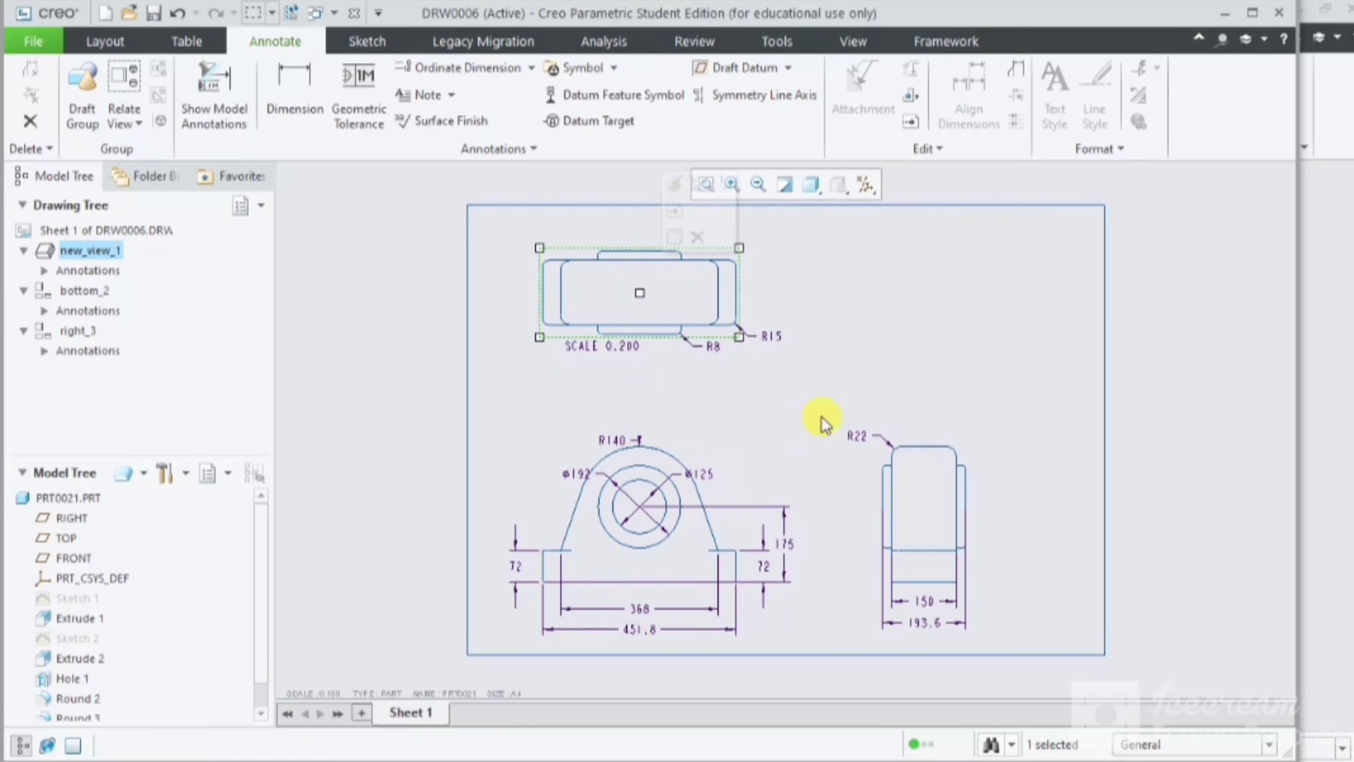
left_click(837, 390)
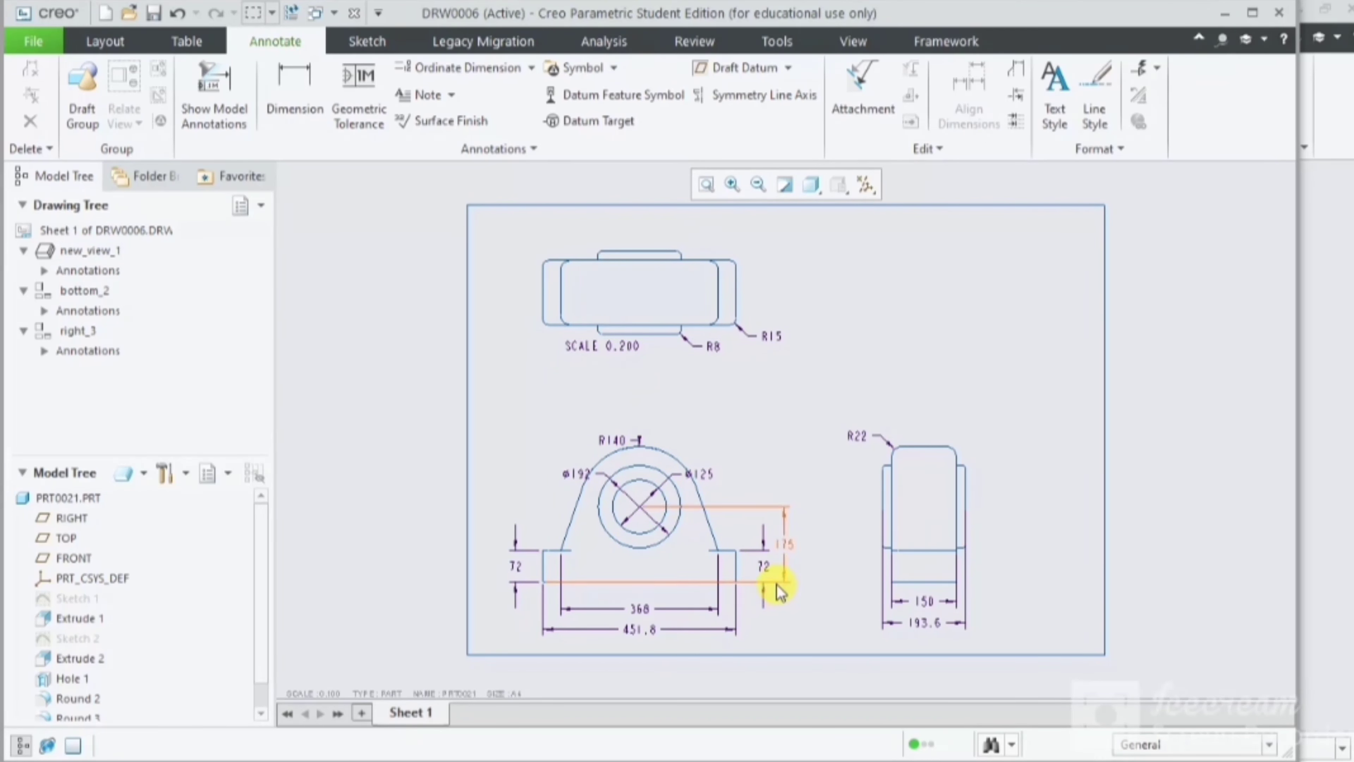
left_click(764, 573)
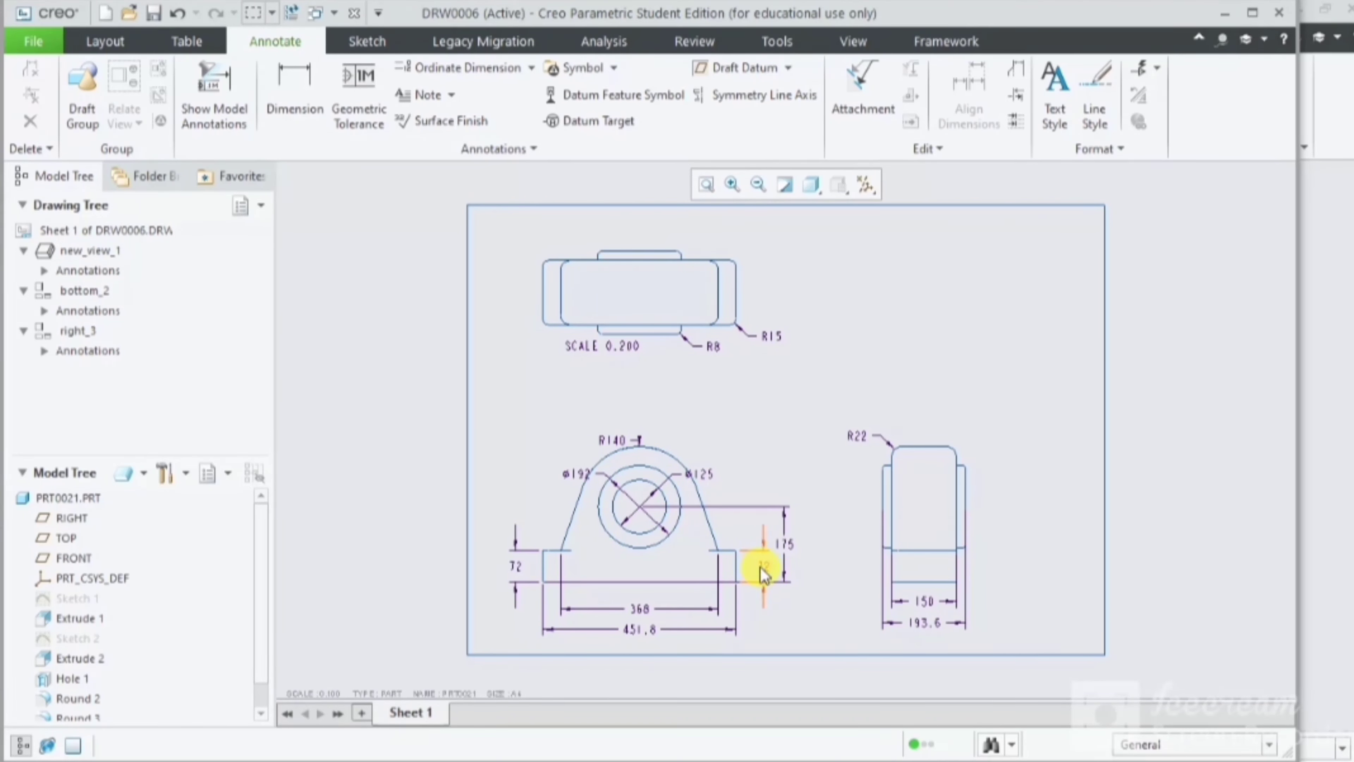
left_click(777, 569)
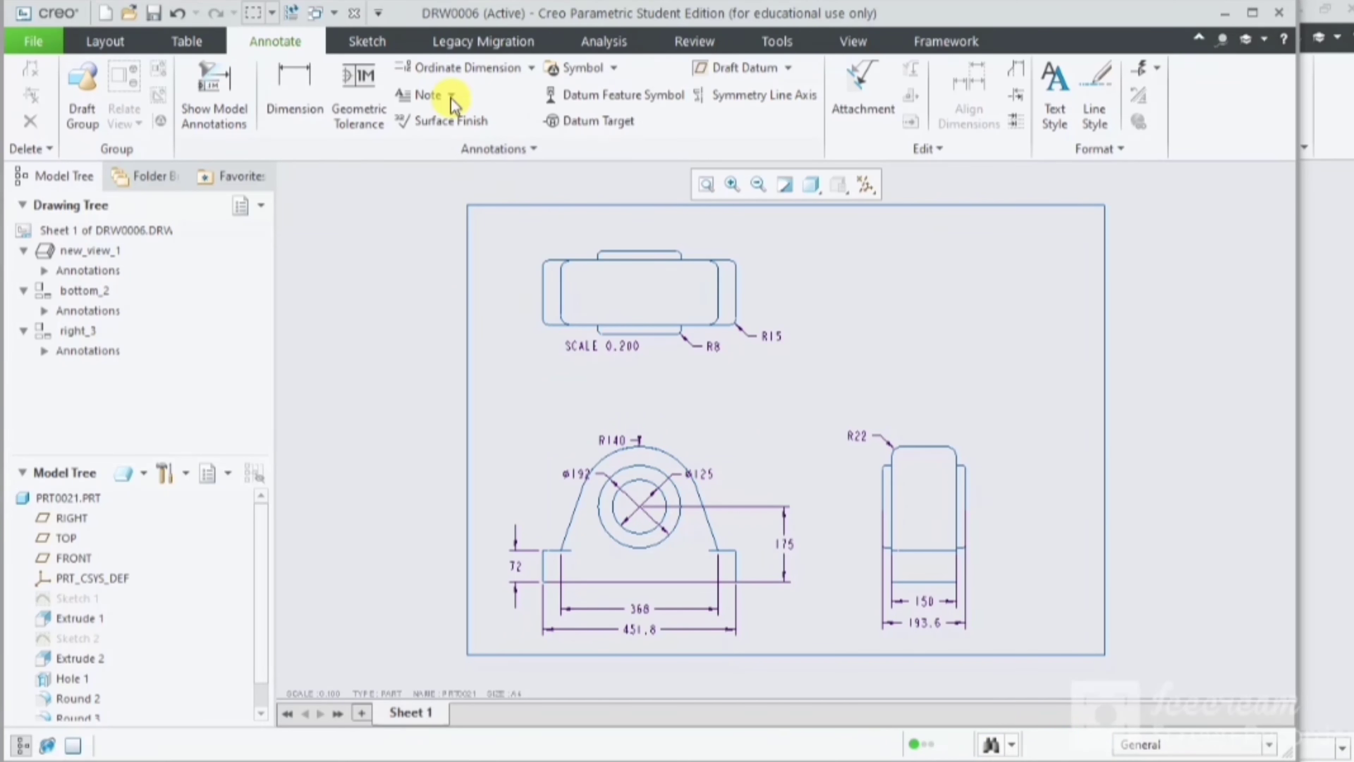
Step: Insert a new isometric general view at the sheet's upper right, without a combined state
left_click(106, 41)
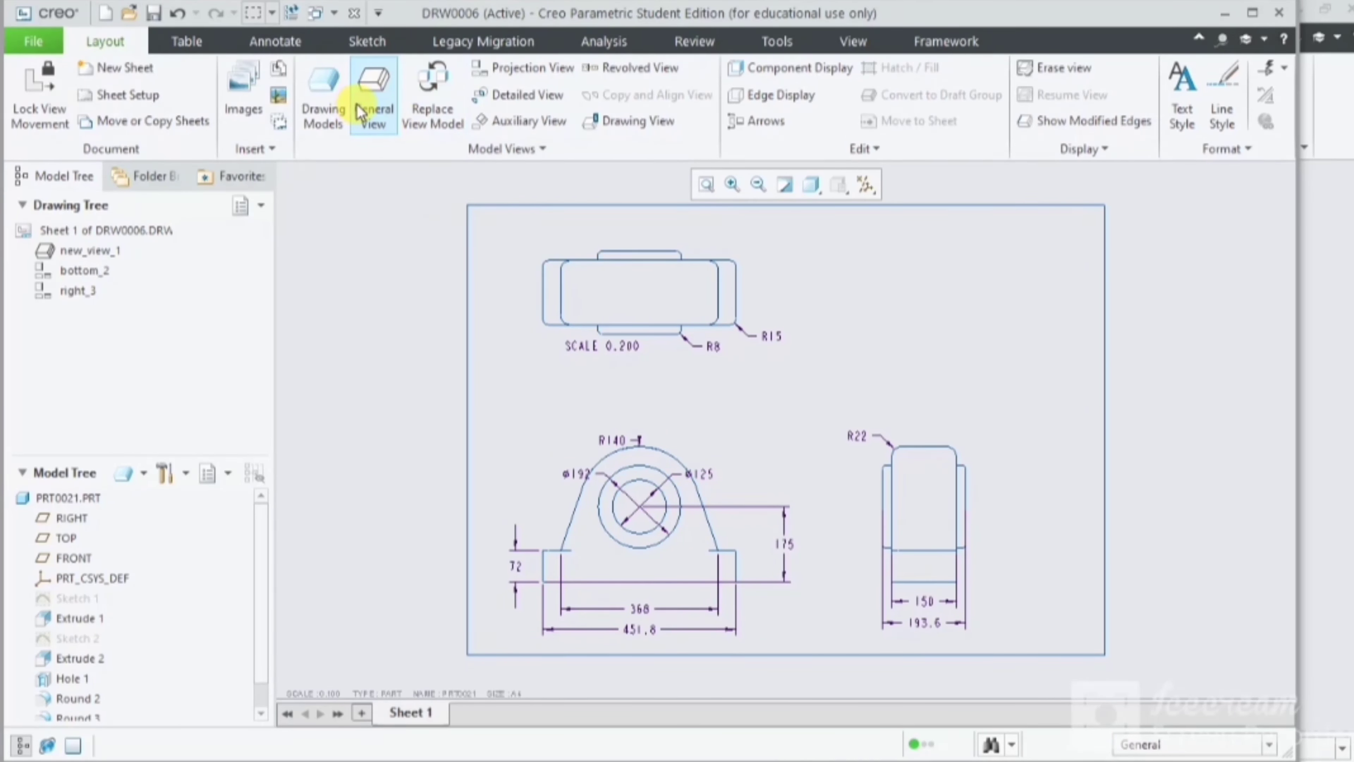
left_click(366, 111)
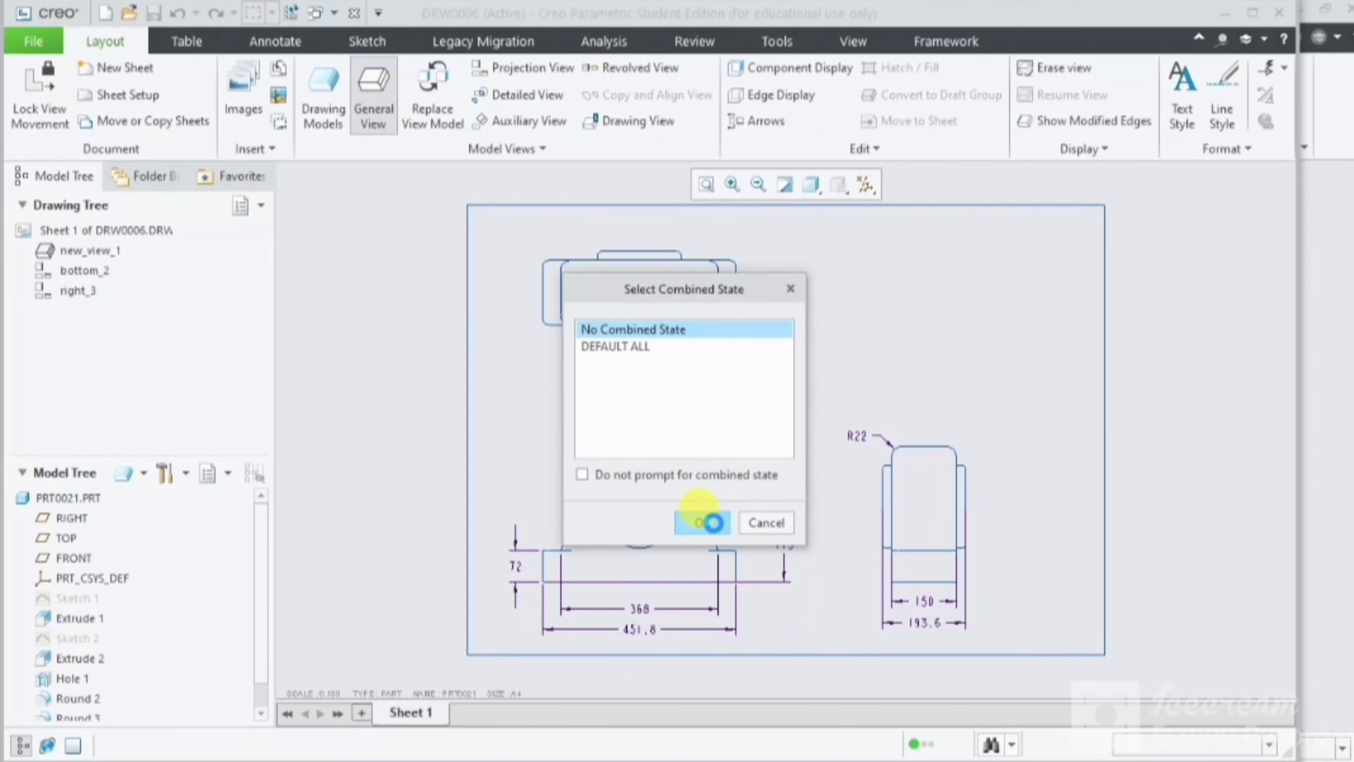
left_click(710, 523)
left_click(921, 320)
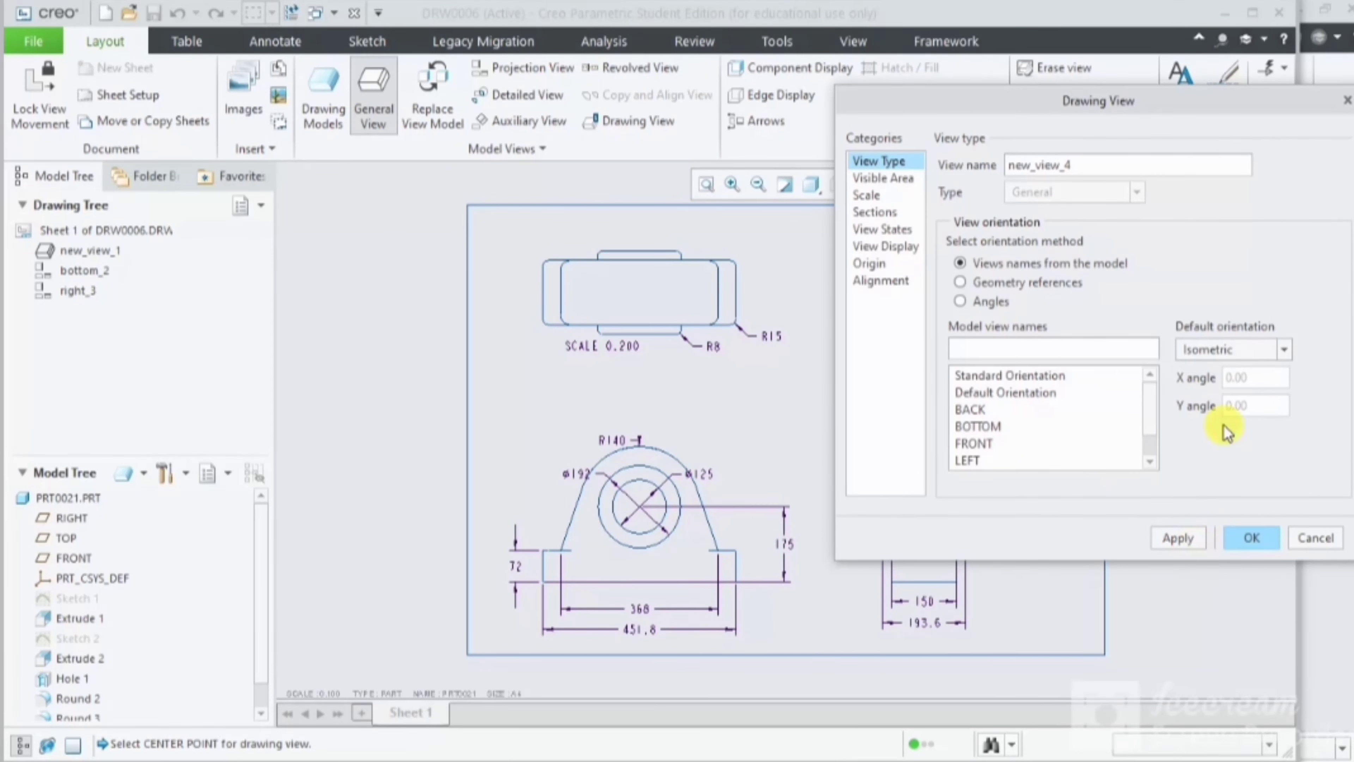
left_click(1194, 539)
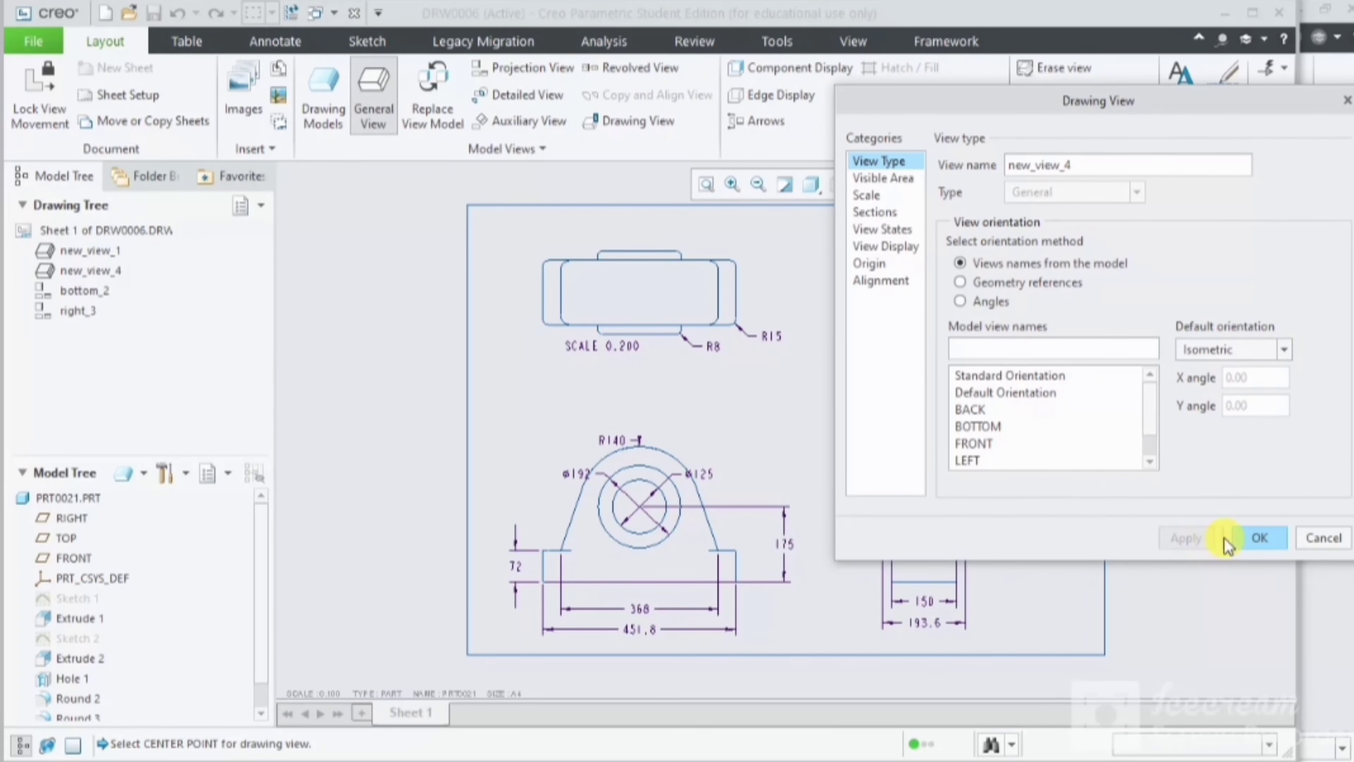
Step: Give the isometric view a custom scale of 0.2 and confirm it
left_click(870, 198)
left_click(990, 185)
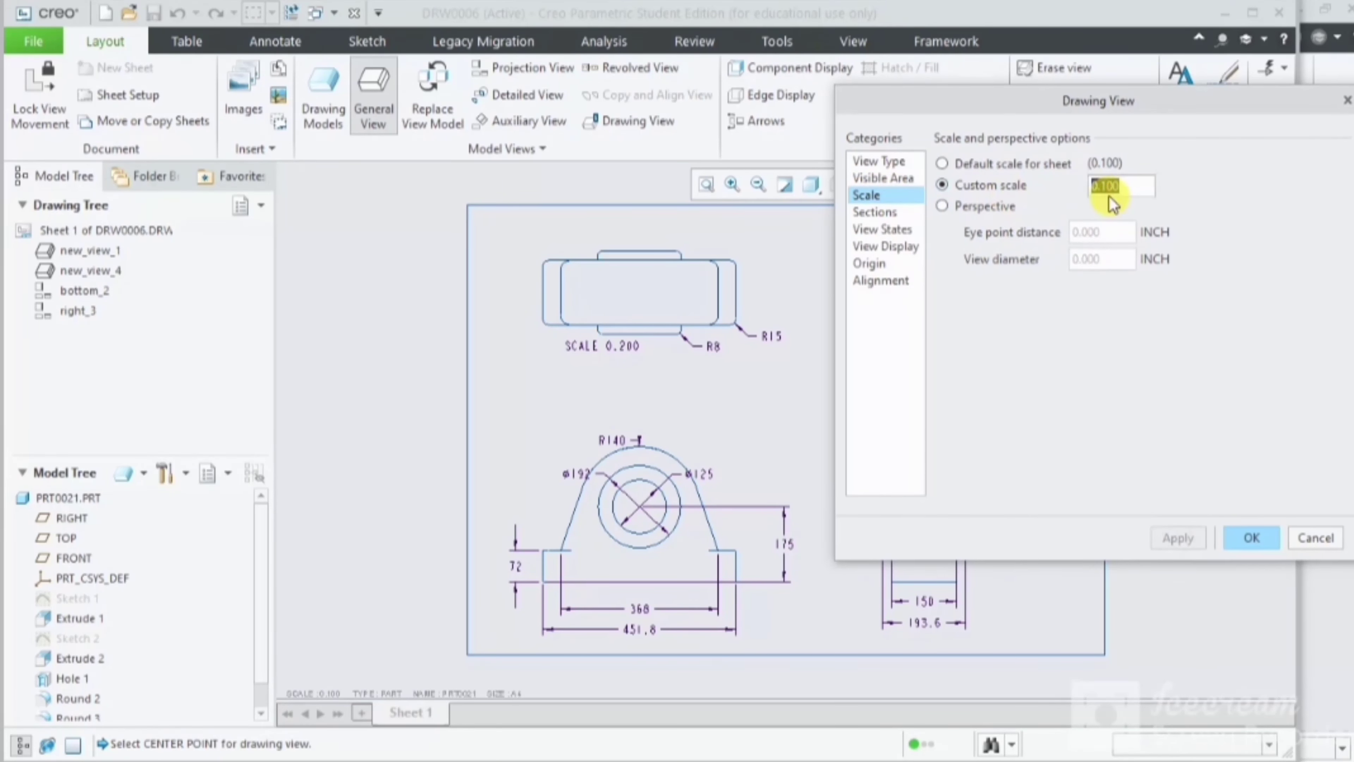
double_click(1127, 187)
type("0.2")
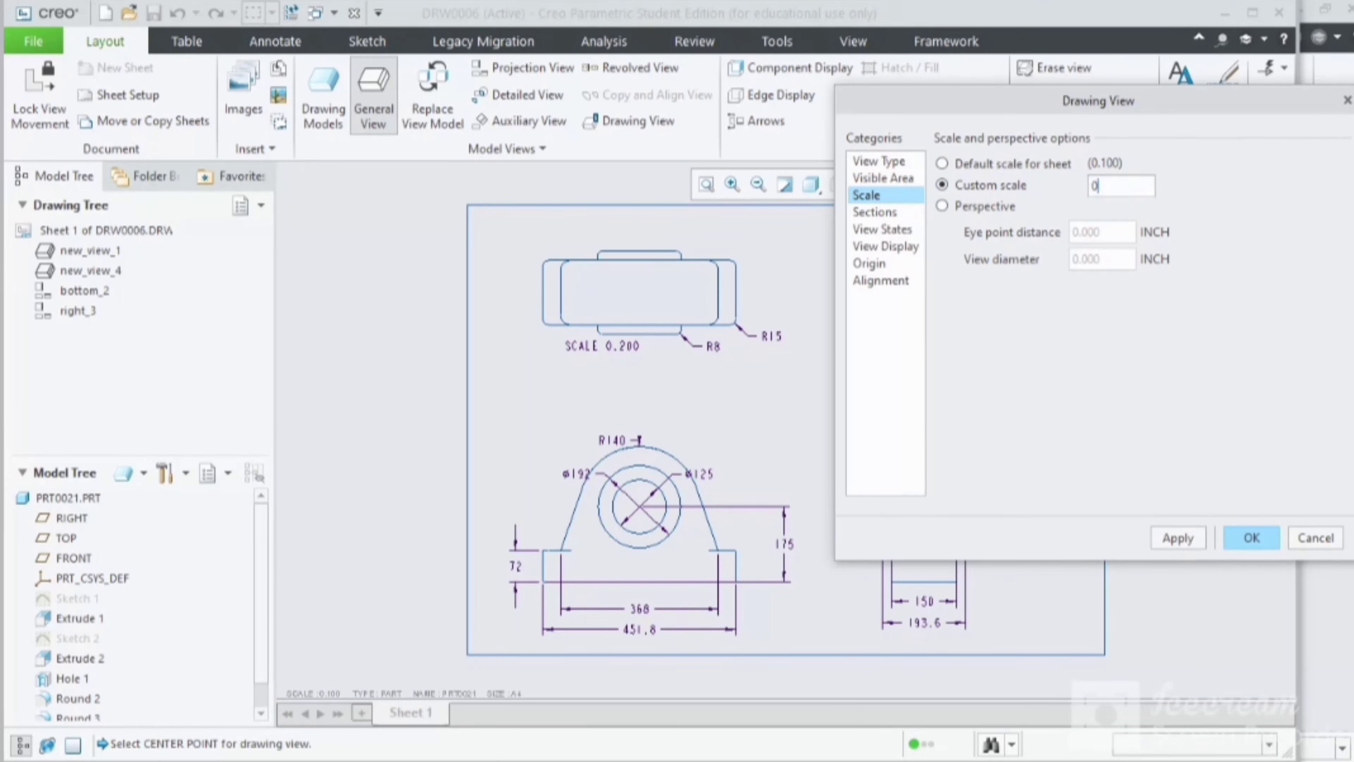
left_click(1182, 538)
left_click(1267, 540)
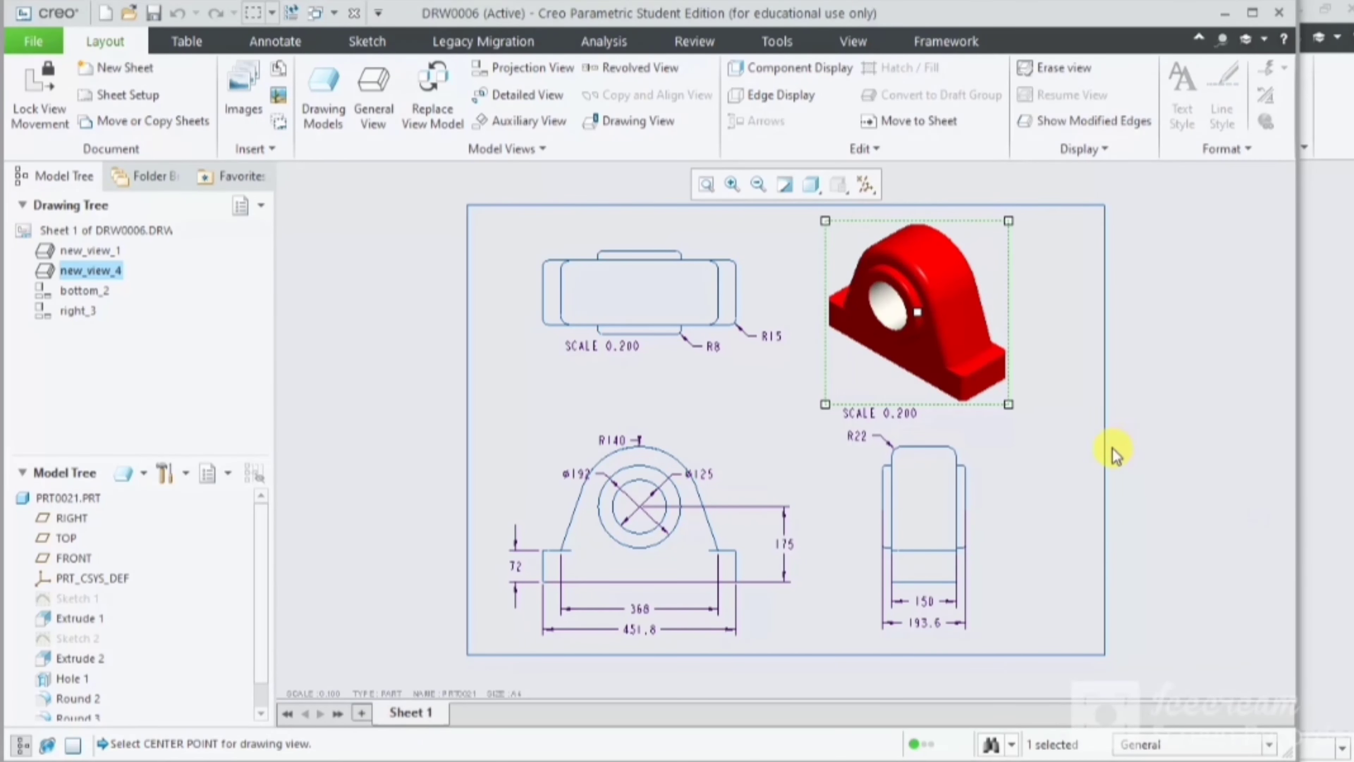
Step: Minimize the Creo windows, return, and start another general view without a combined state
left_click(1067, 468)
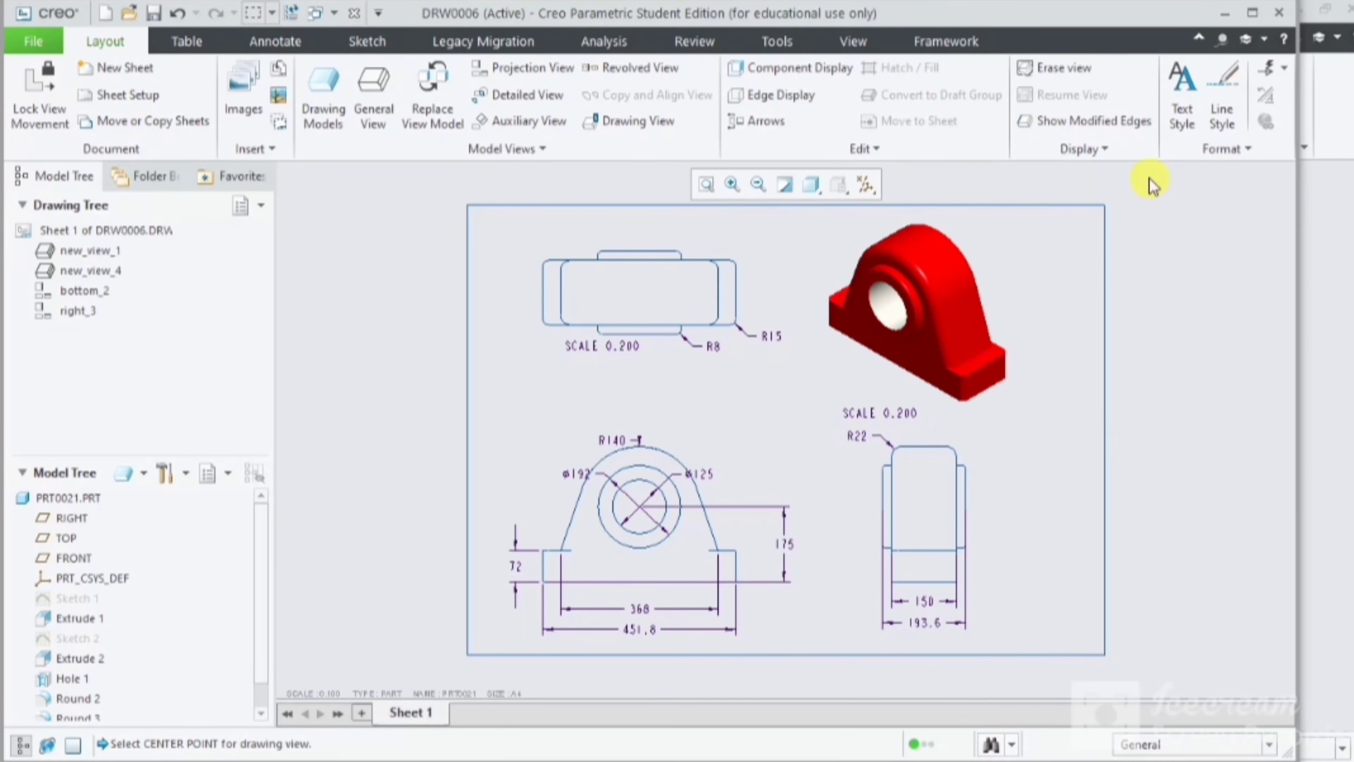
left_click(983, 347)
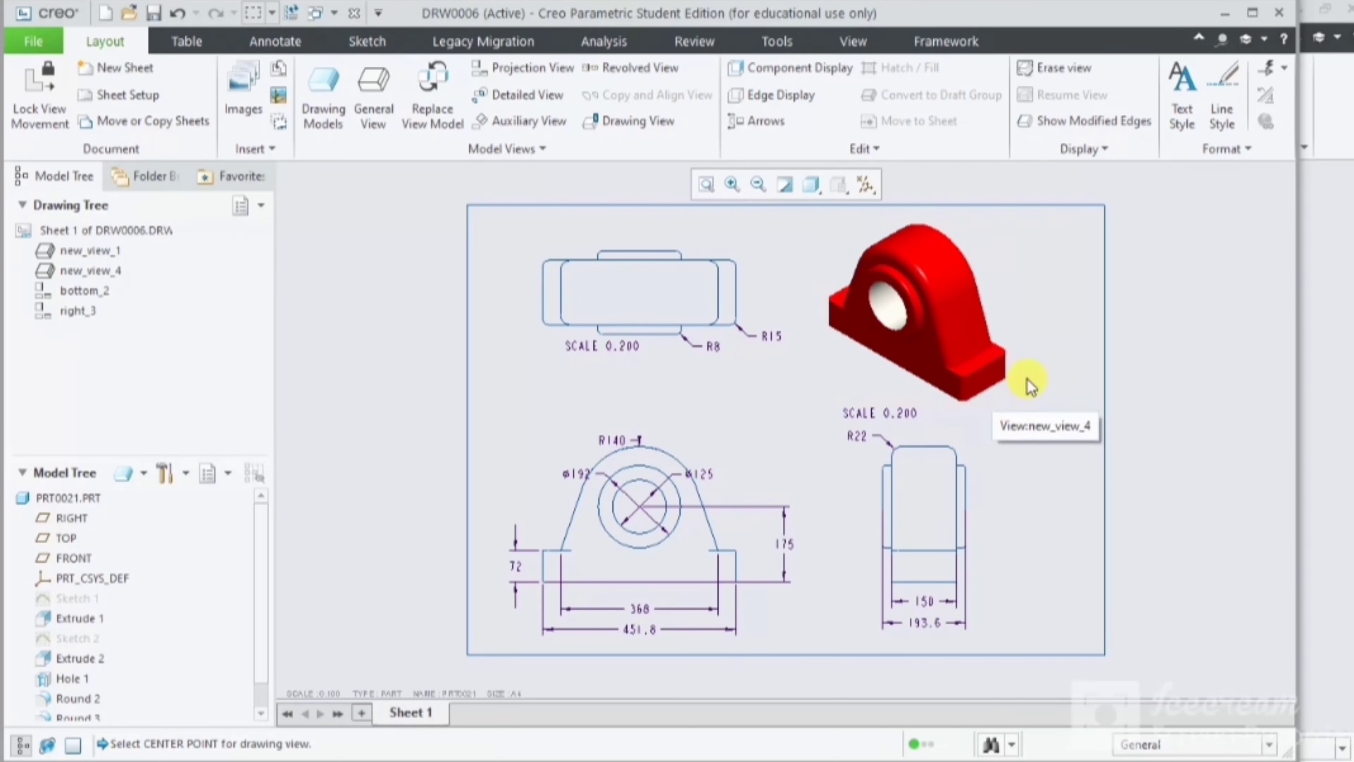
left_click(1221, 13)
left_click(1312, 10)
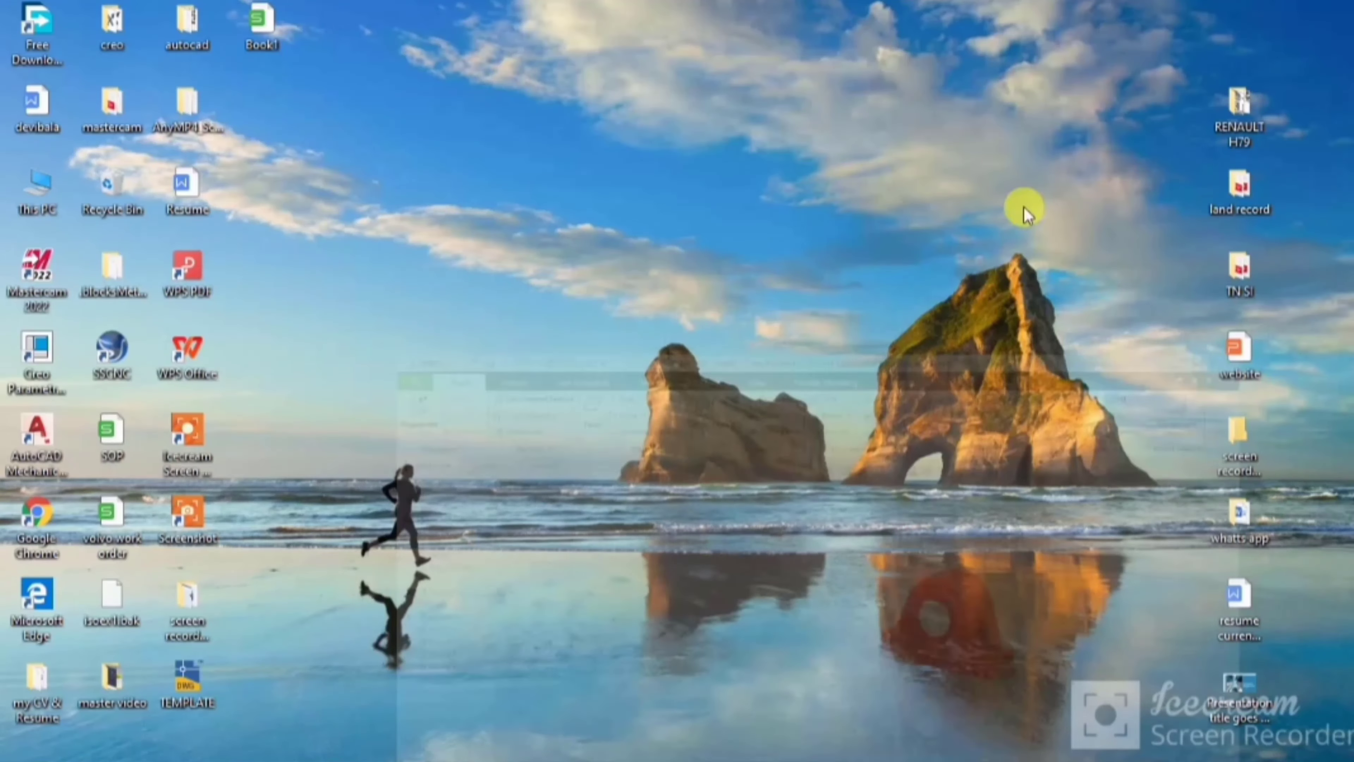
double_click(165, 438)
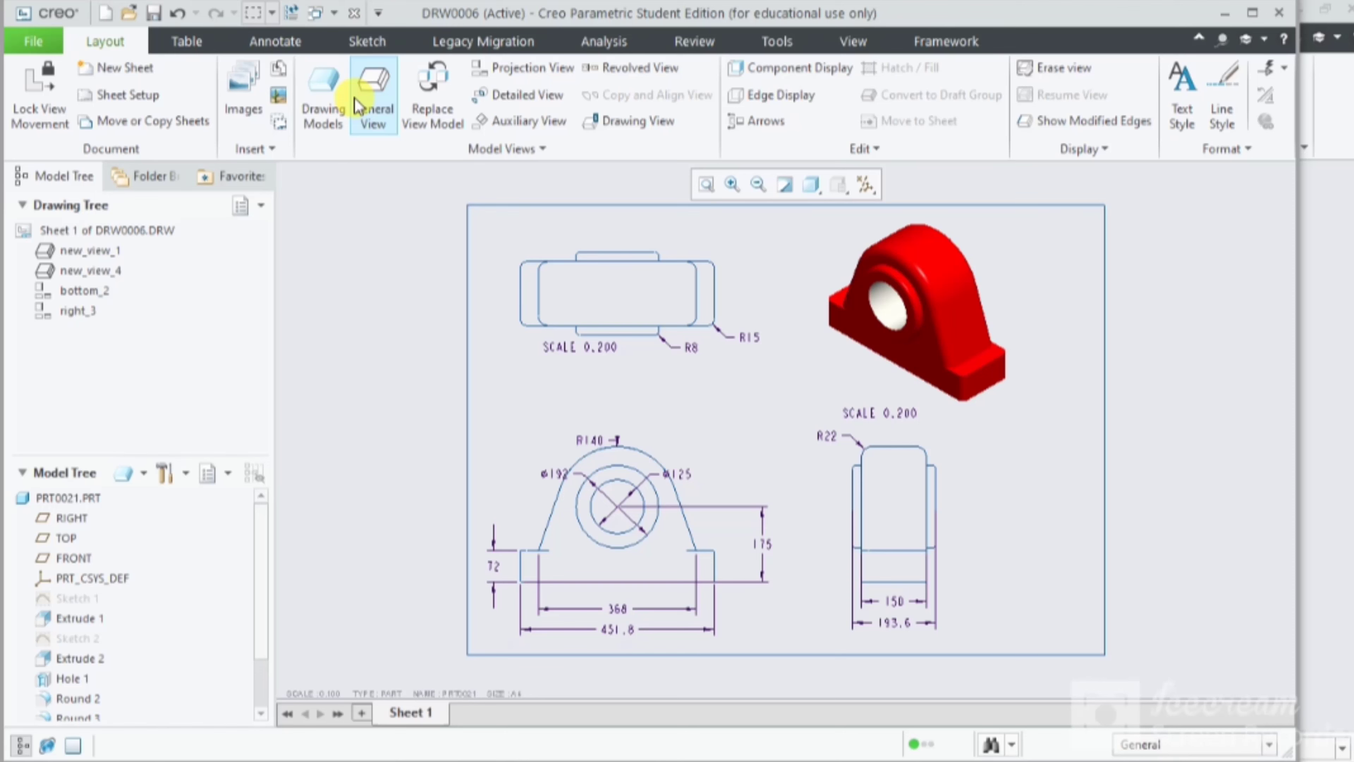
left_click(380, 112)
left_click(709, 520)
Step: Place the new view at the sheet's lower right with LEFT orientation
left_click(1033, 514)
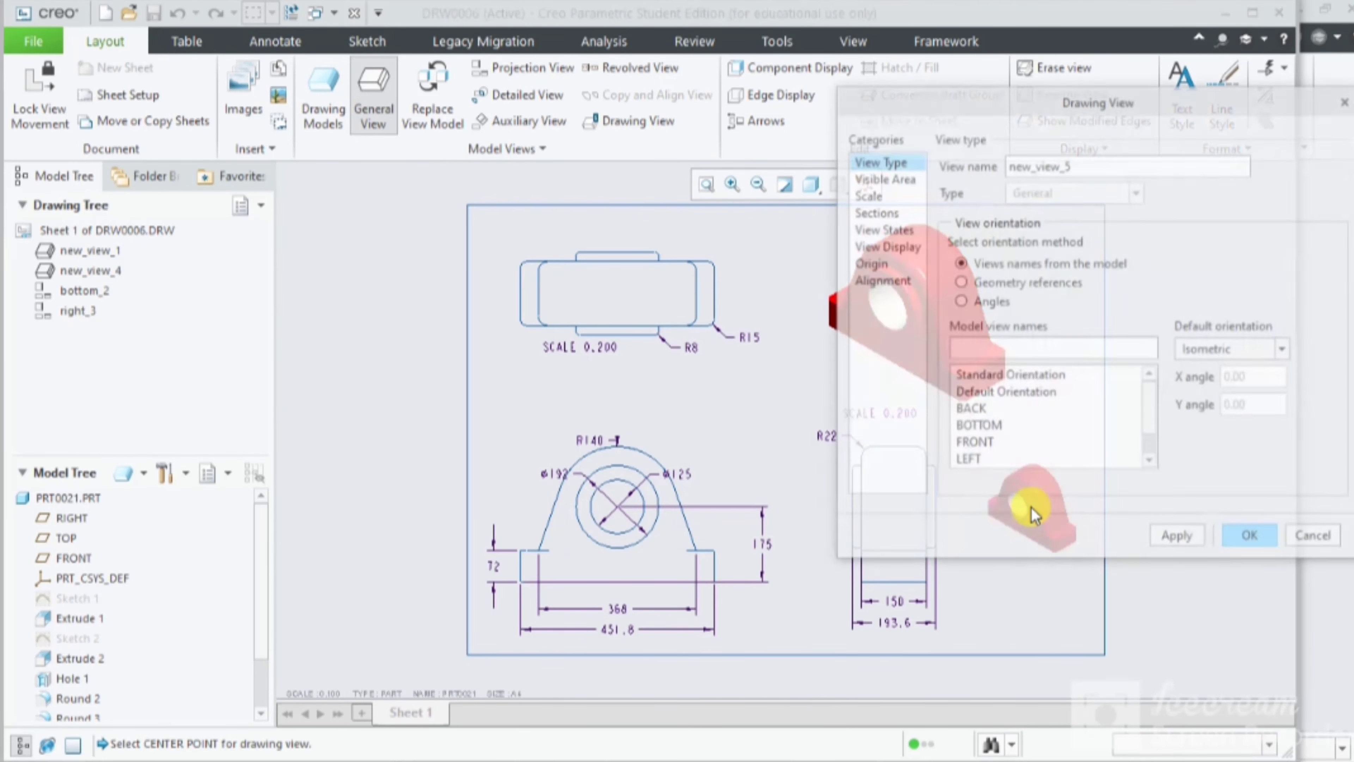
left_click_drag(1218, 106, 688, 138)
scroll(458, 482, "down", 1)
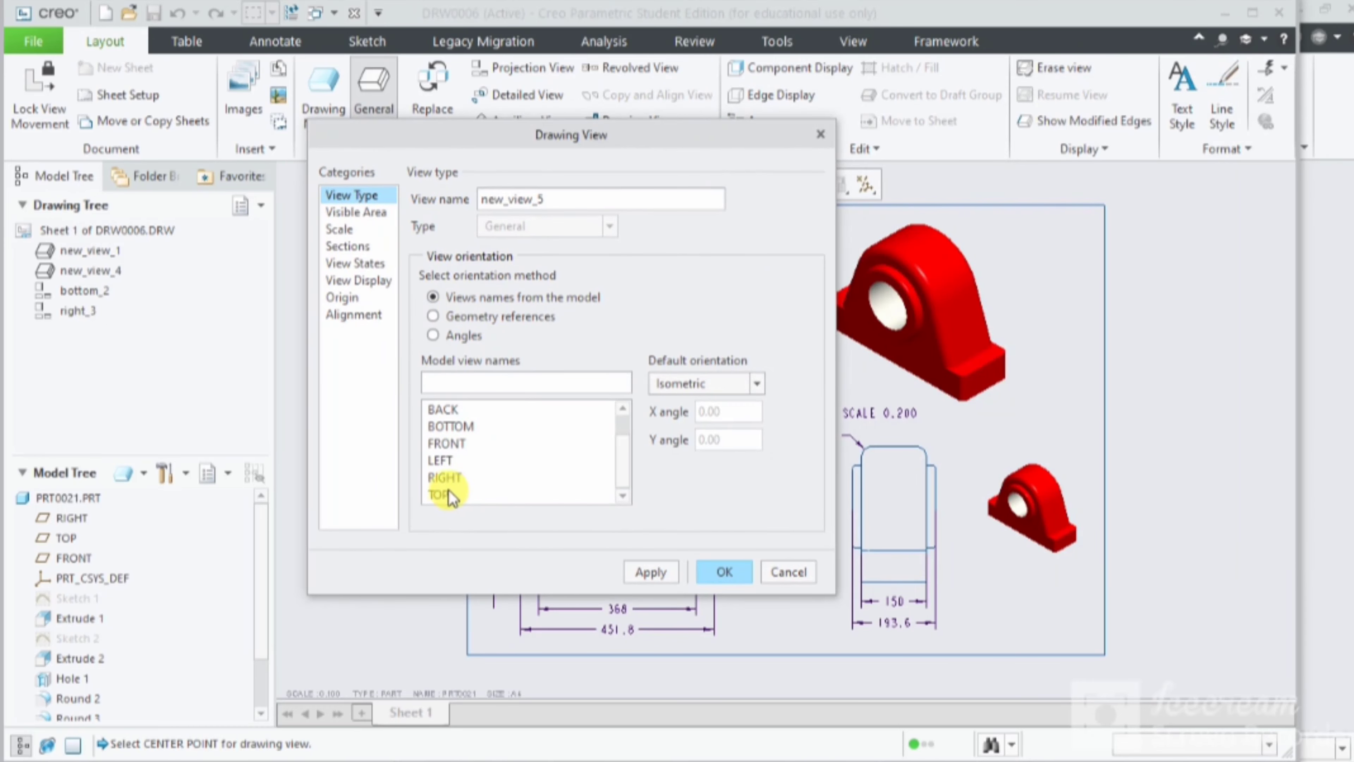
left_click(469, 495)
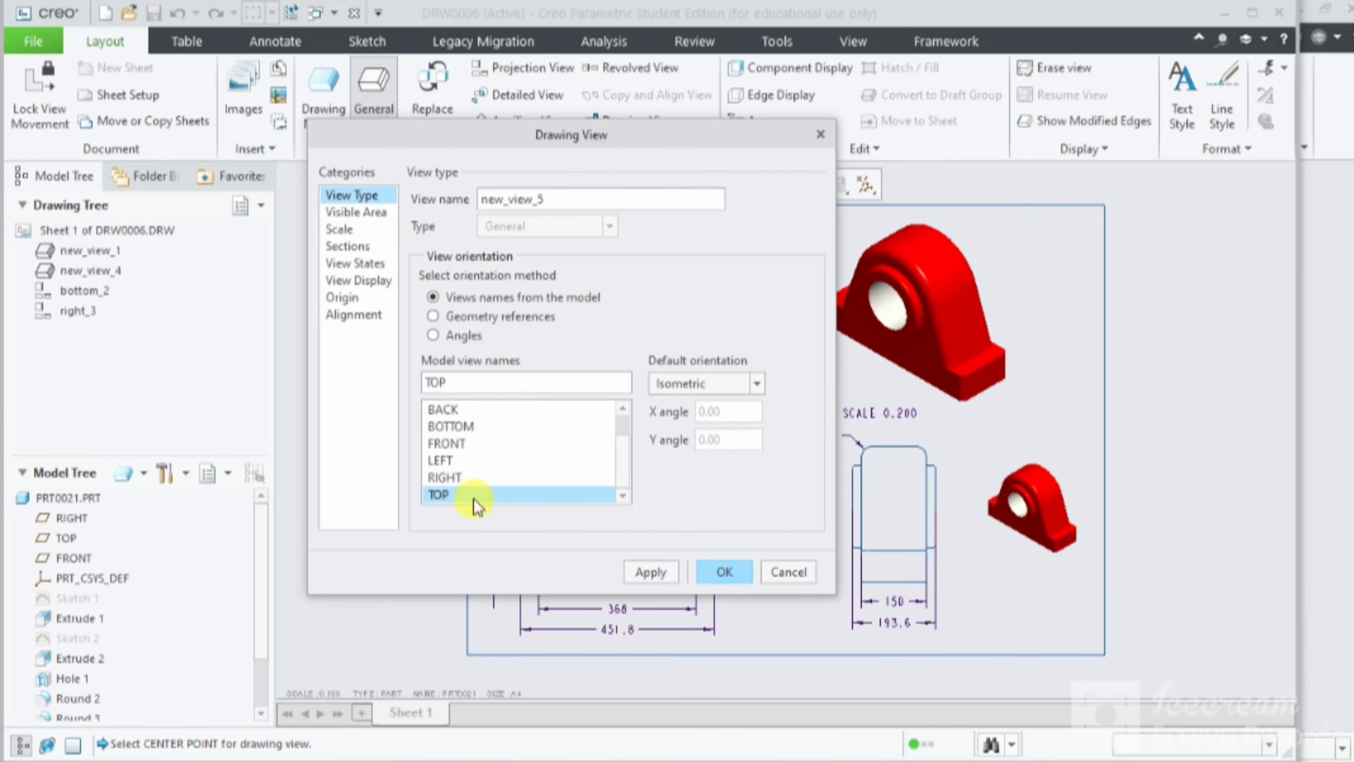
left_click(447, 461)
left_click(660, 575)
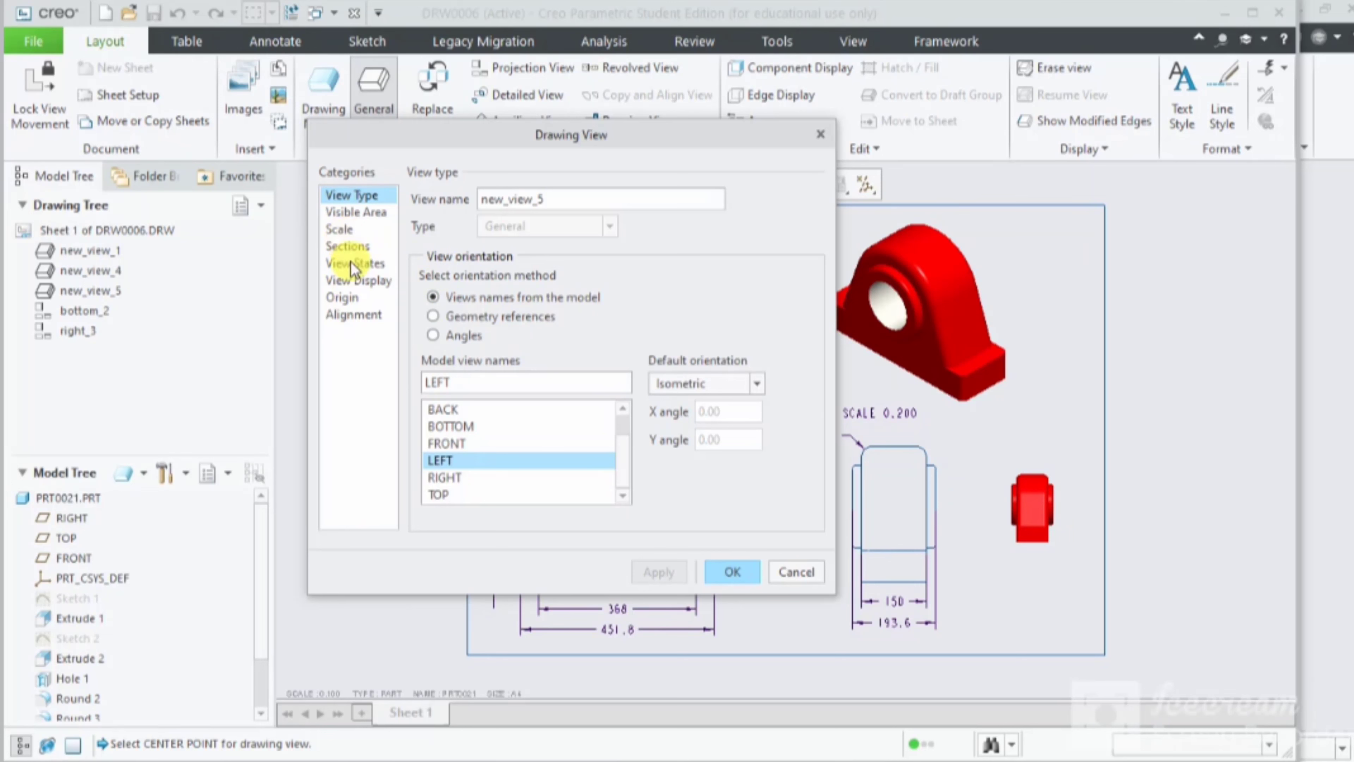
Step: Make the view a full 2D cross-section using XSEC0001
left_click(352, 247)
left_click(414, 212)
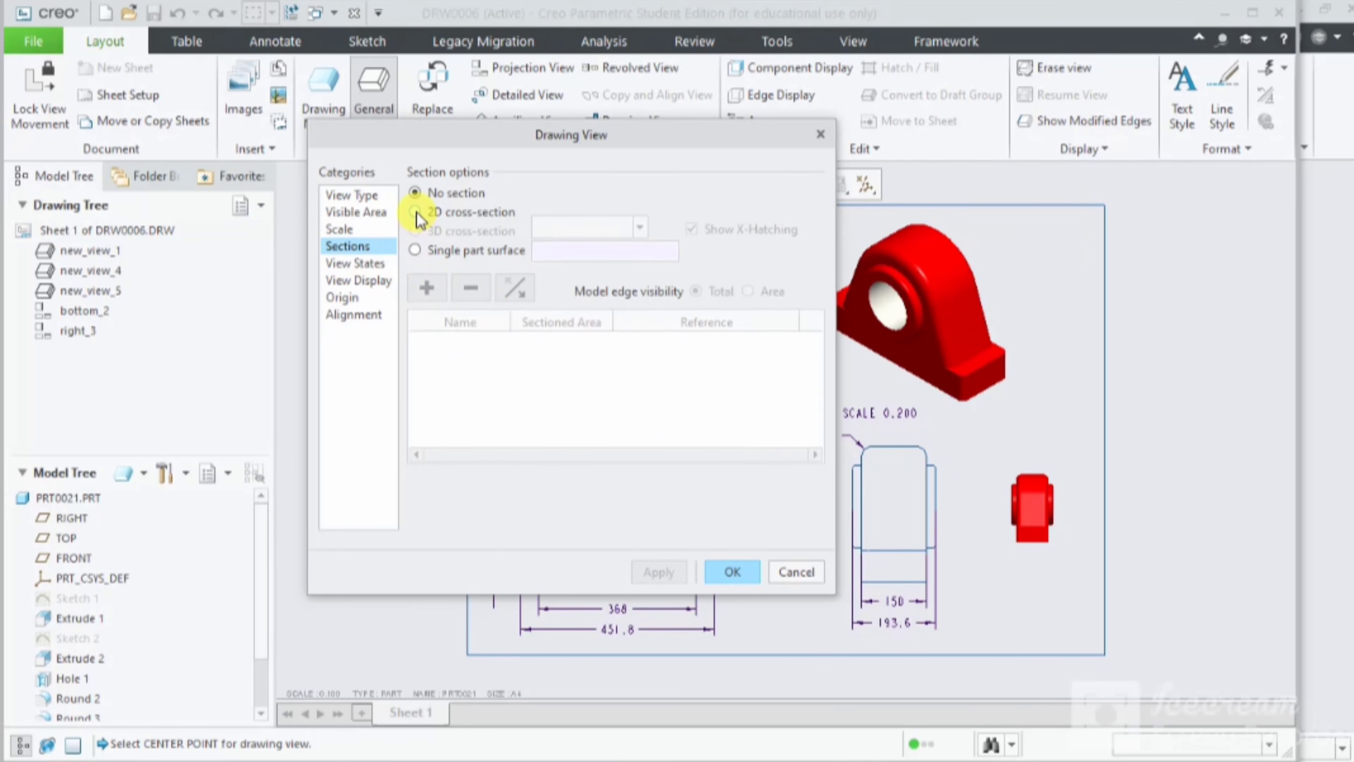
left_click(419, 290)
left_click(476, 382)
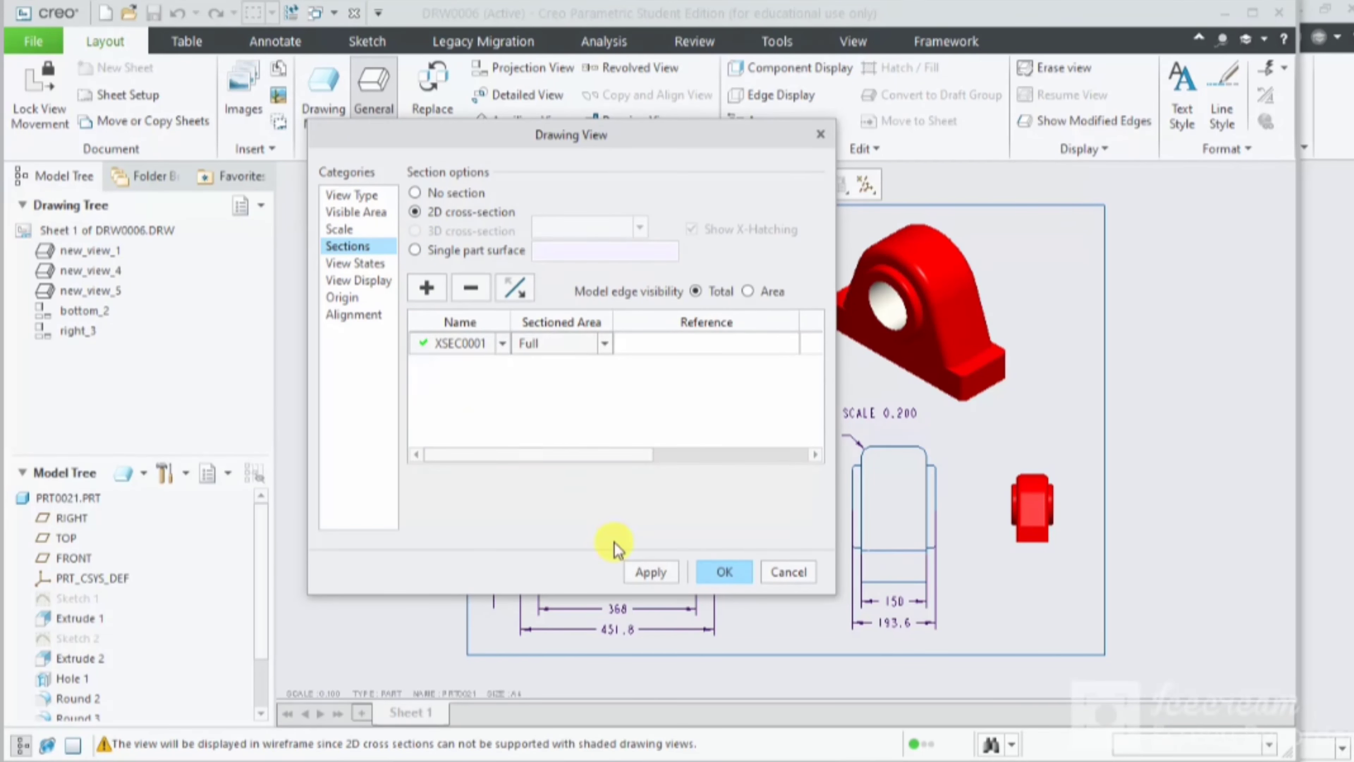
left_click(645, 571)
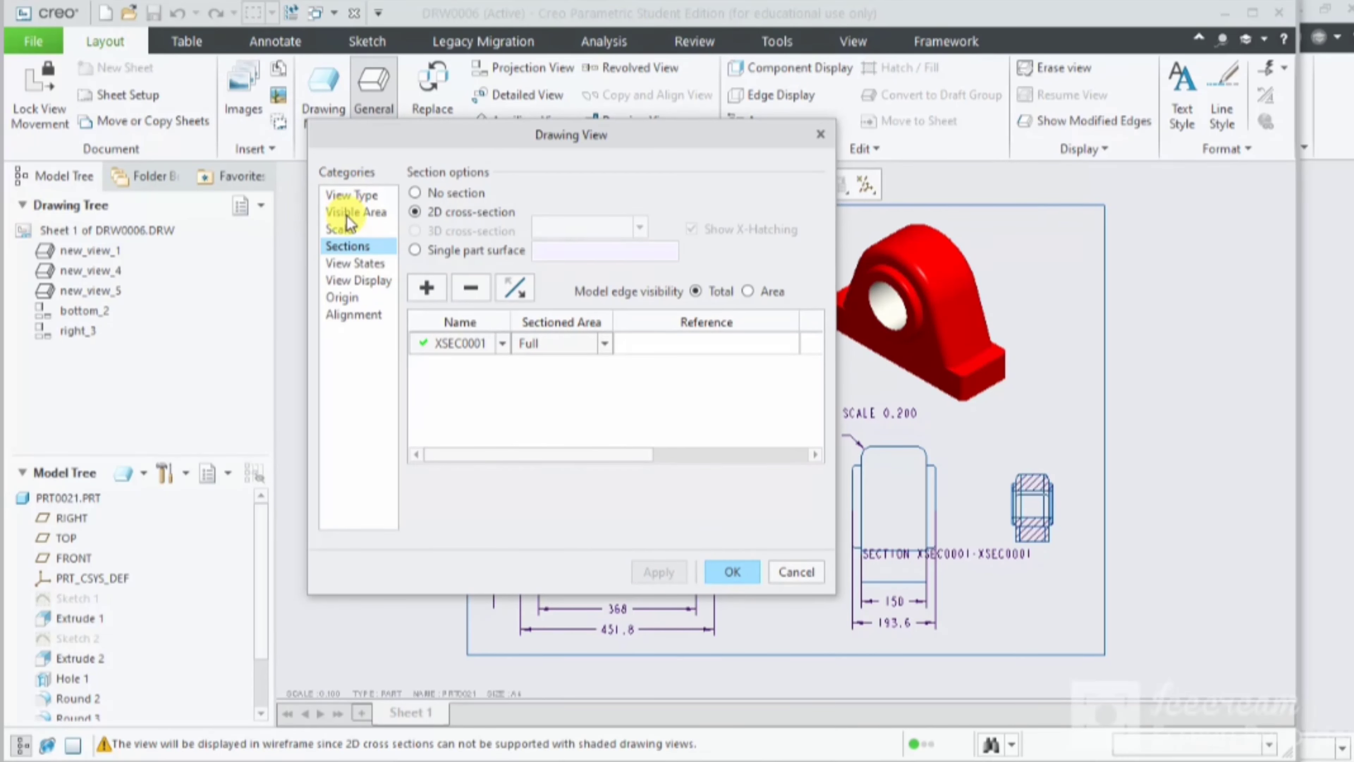
left_click(354, 280)
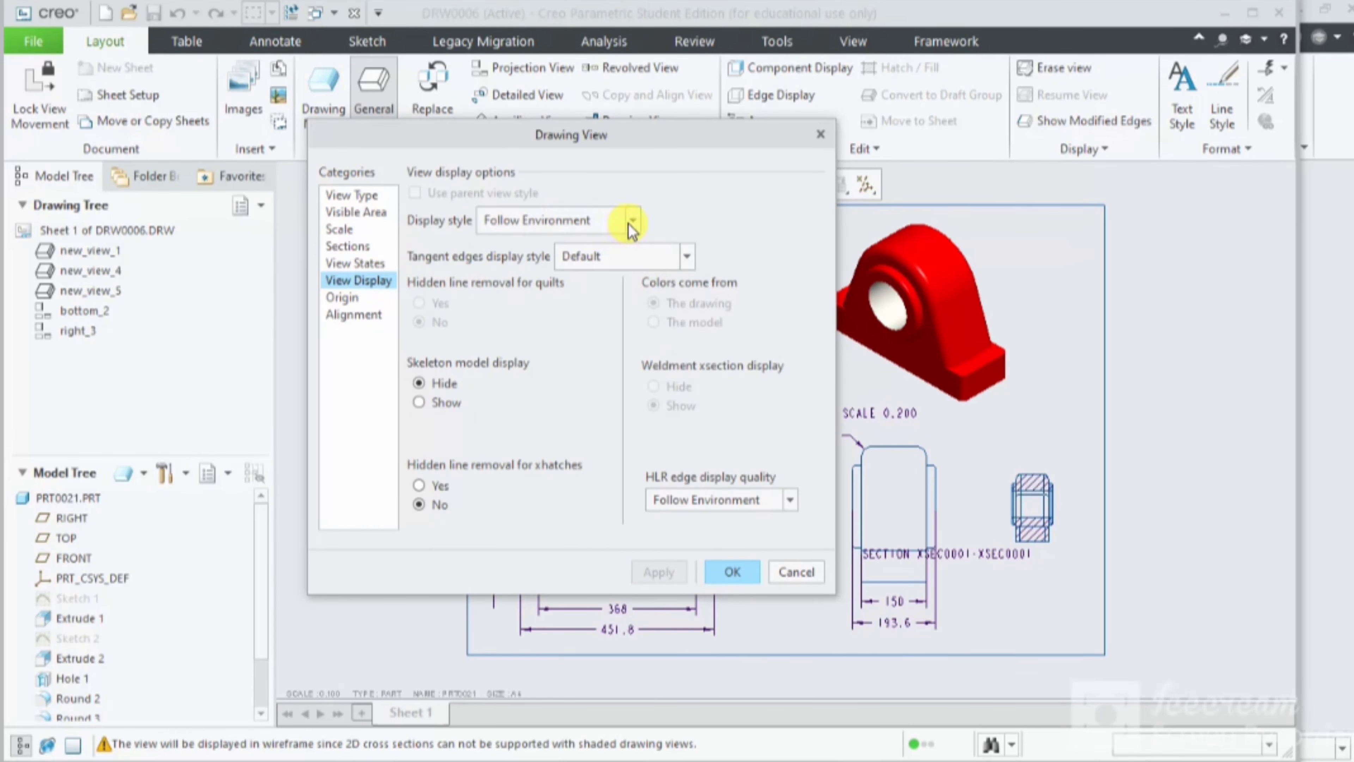
Step: Set the section view to show no hidden lines and no tangent edges
left_click(629, 223)
left_click(603, 308)
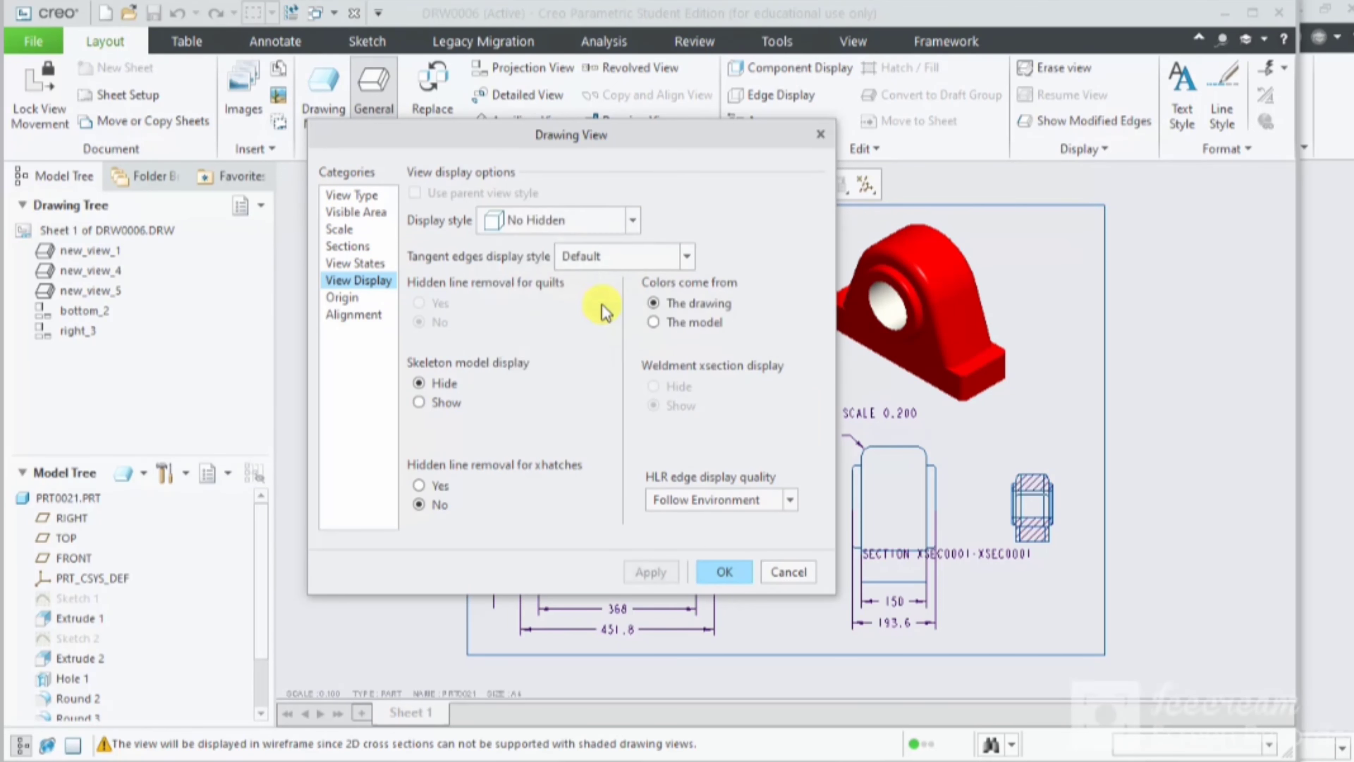
left_click(686, 257)
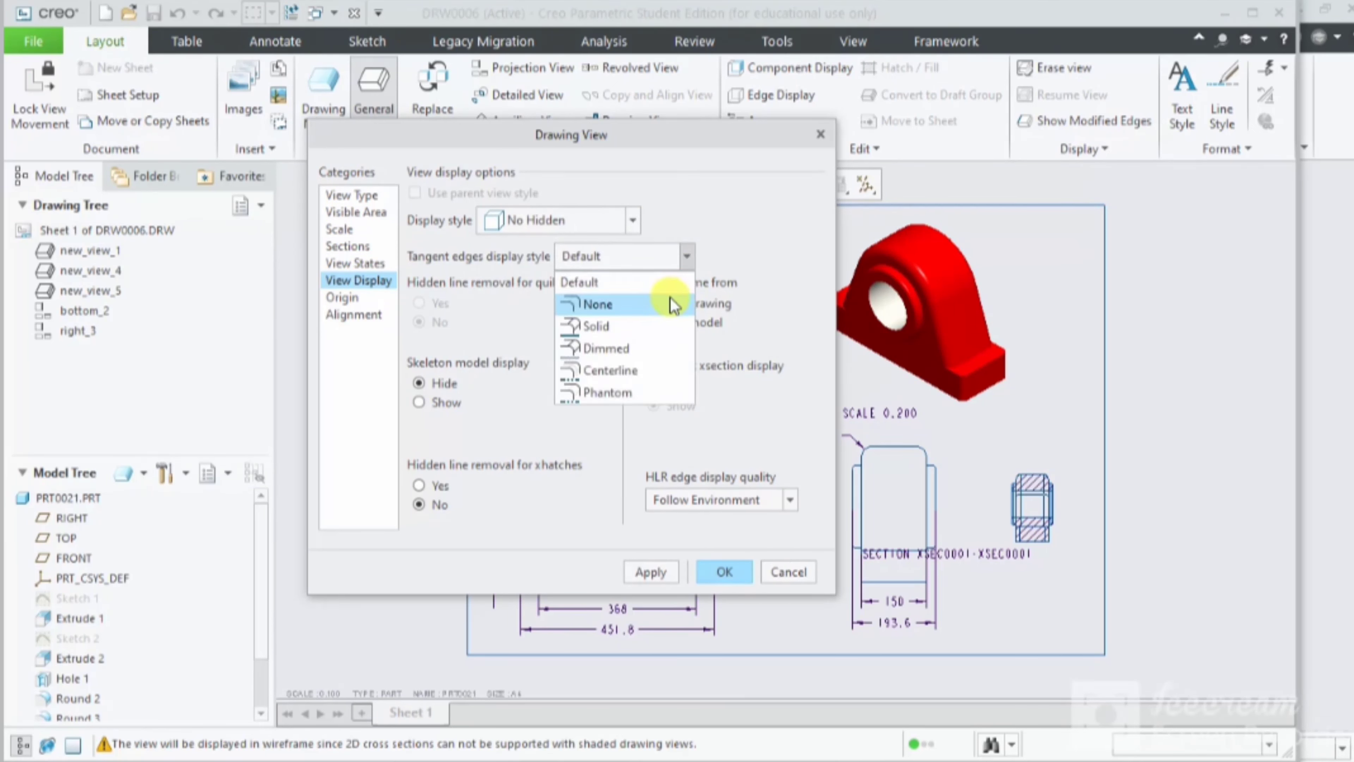
left_click(673, 309)
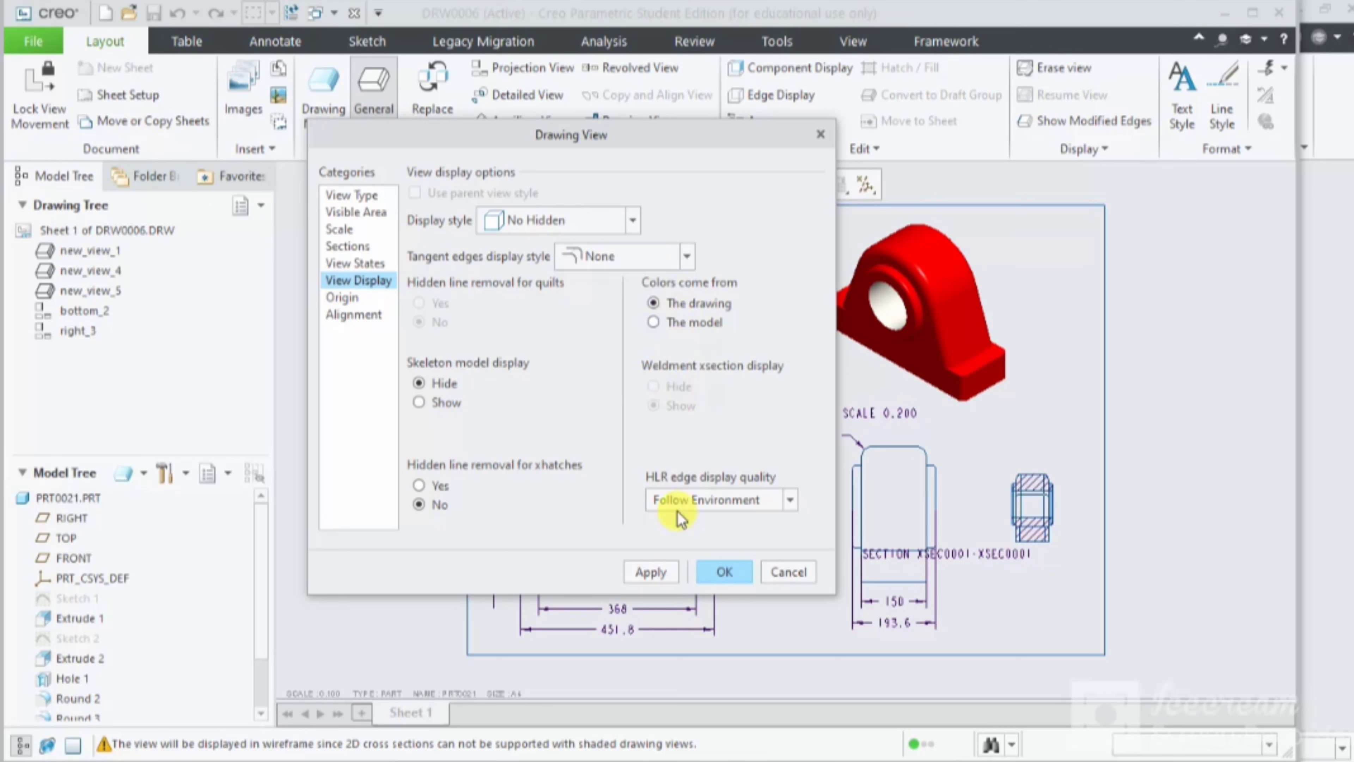
left_click(668, 573)
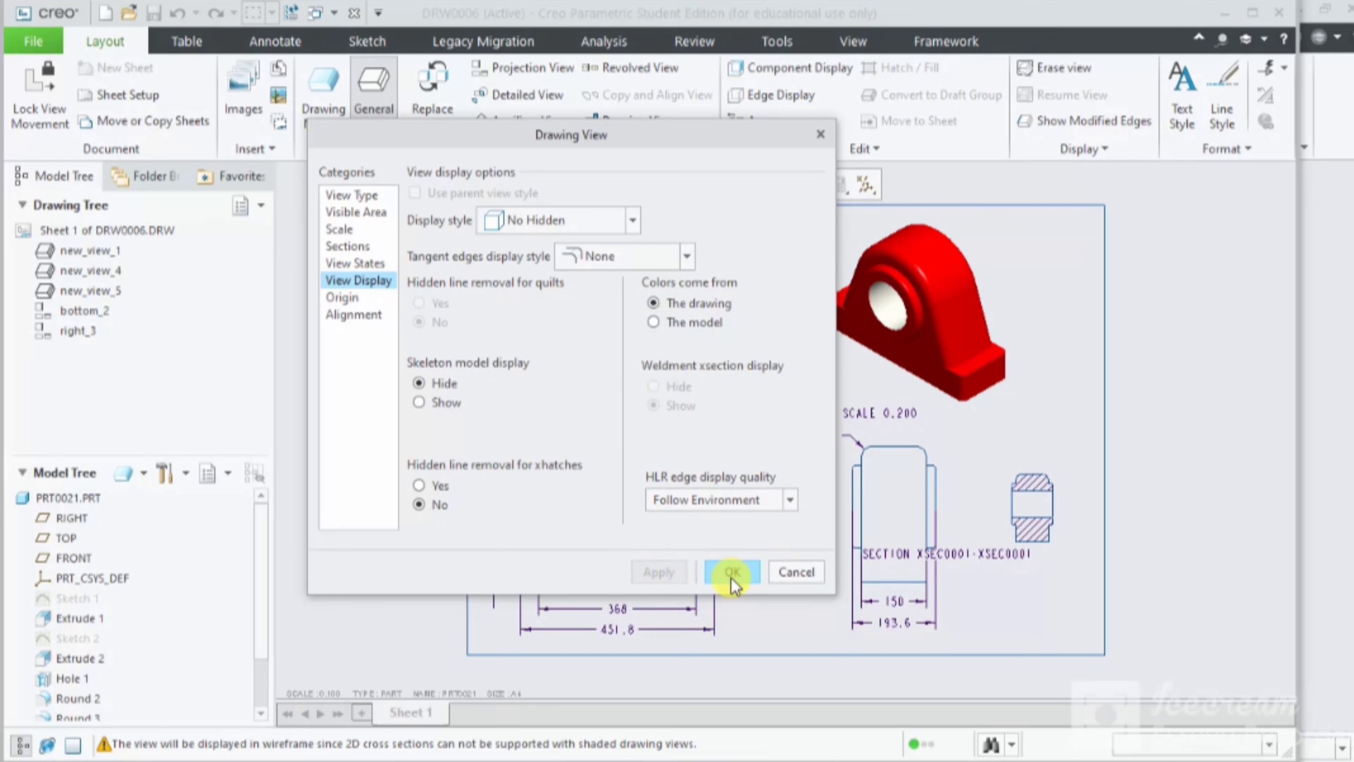
Step: Give the section view a custom scale of 0.200 and confirm the view
left_click(340, 229)
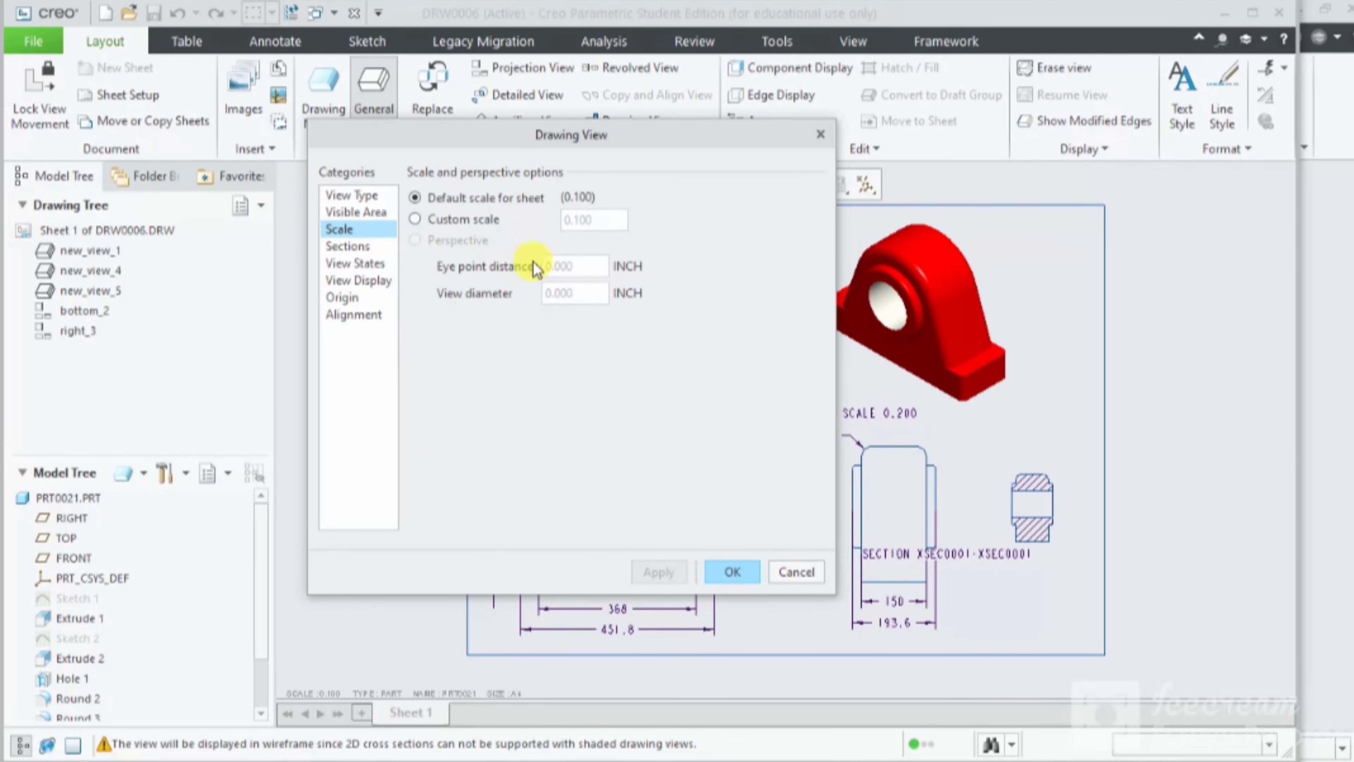
left_click(491, 219)
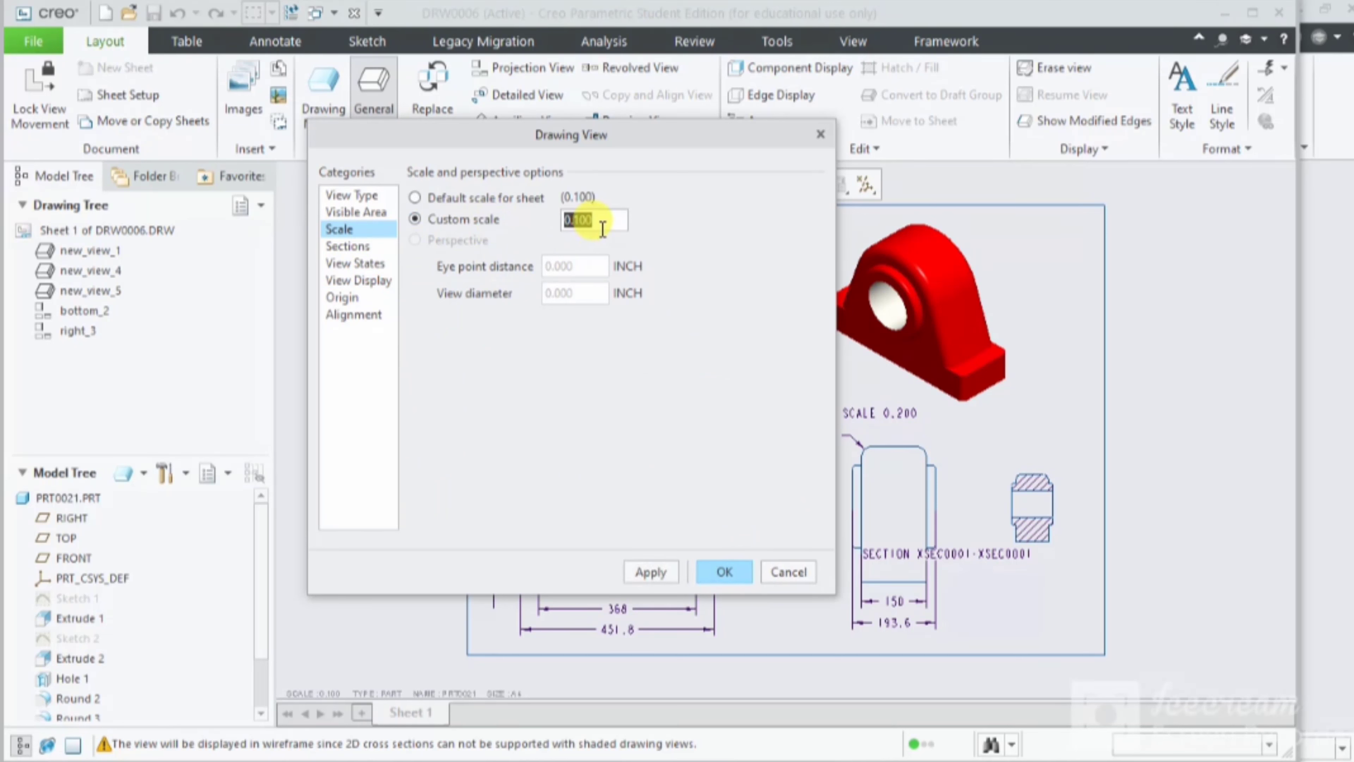
type("0.2")
left_click(655, 572)
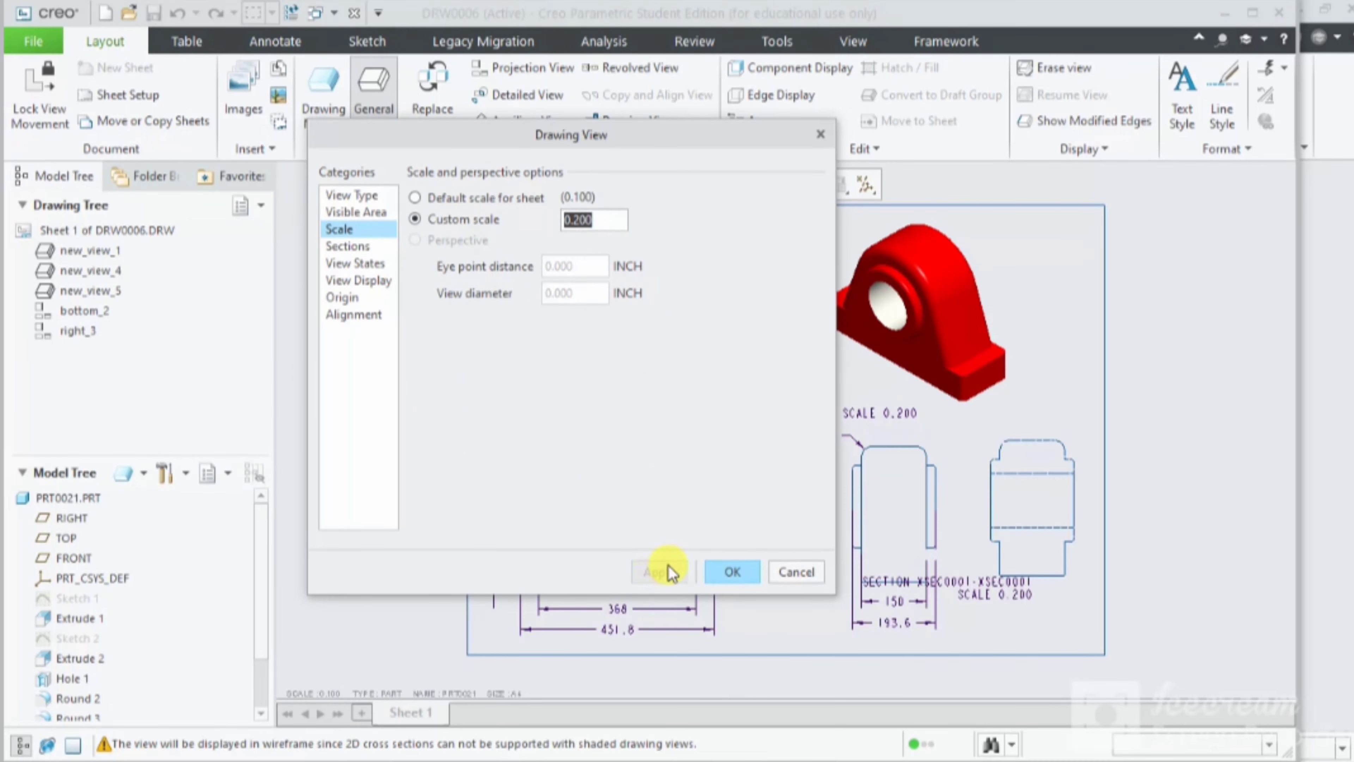
left_click_drag(749, 140, 696, 165)
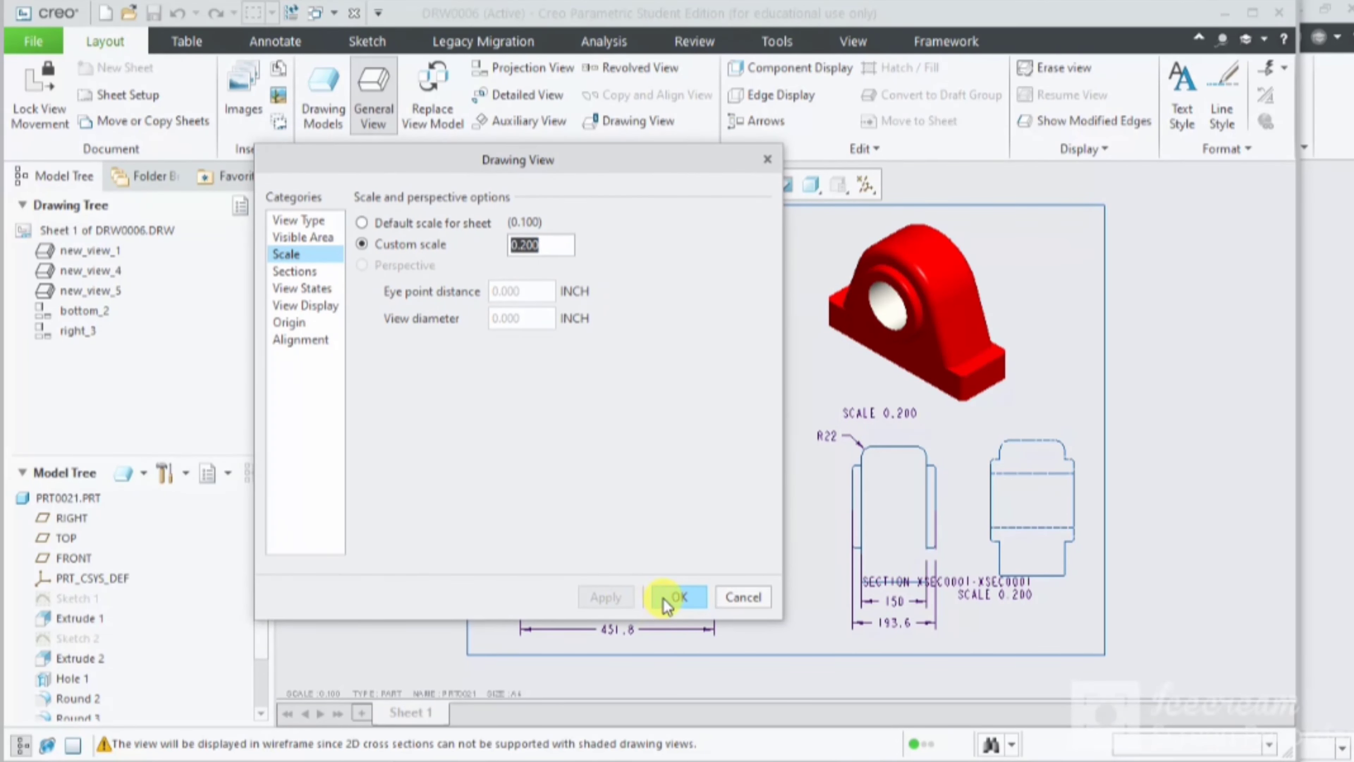
left_click(679, 596)
left_click(1016, 499)
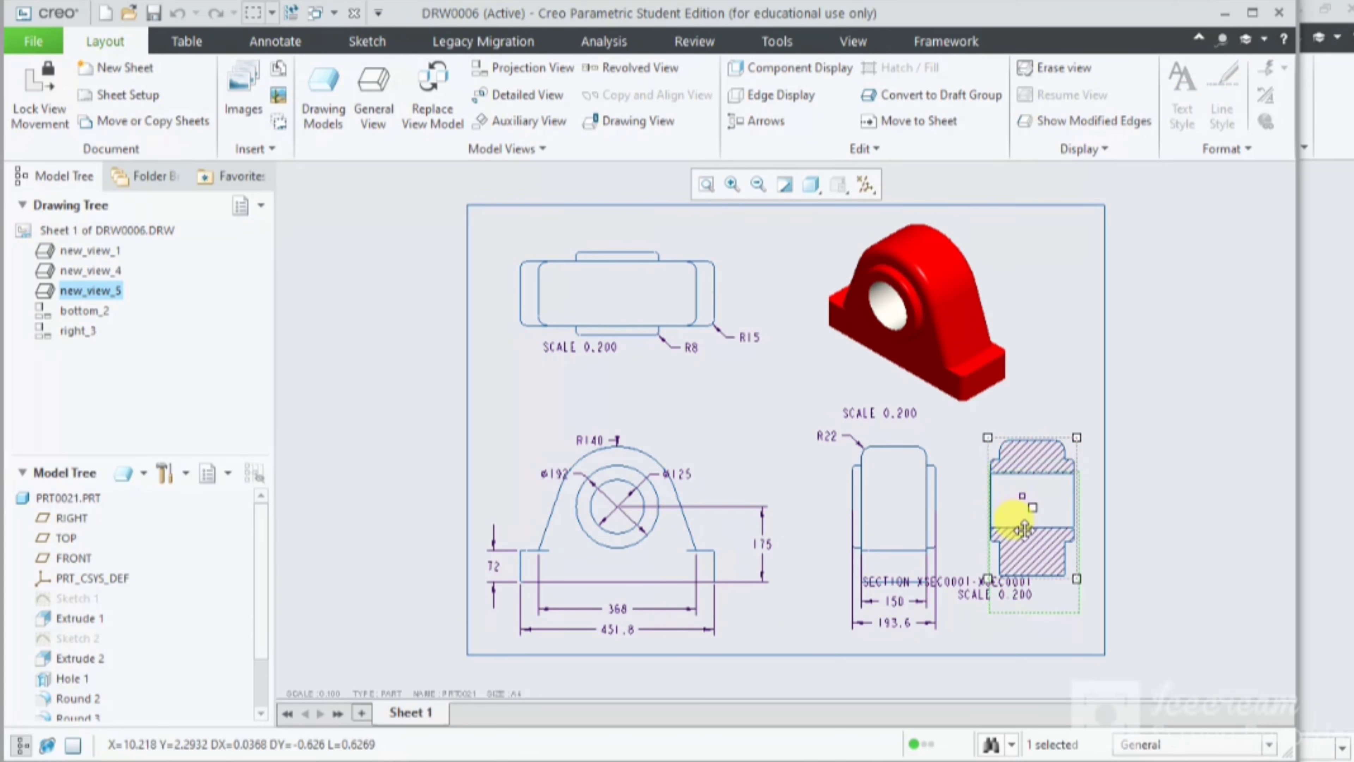
Step: Move the section view and its name-and-scale note lower on the sheet
mouse_move(1024, 504)
left_mouse_down()
mouse_move(1032, 525)
mouse_move(1033, 503)
left_mouse_up()
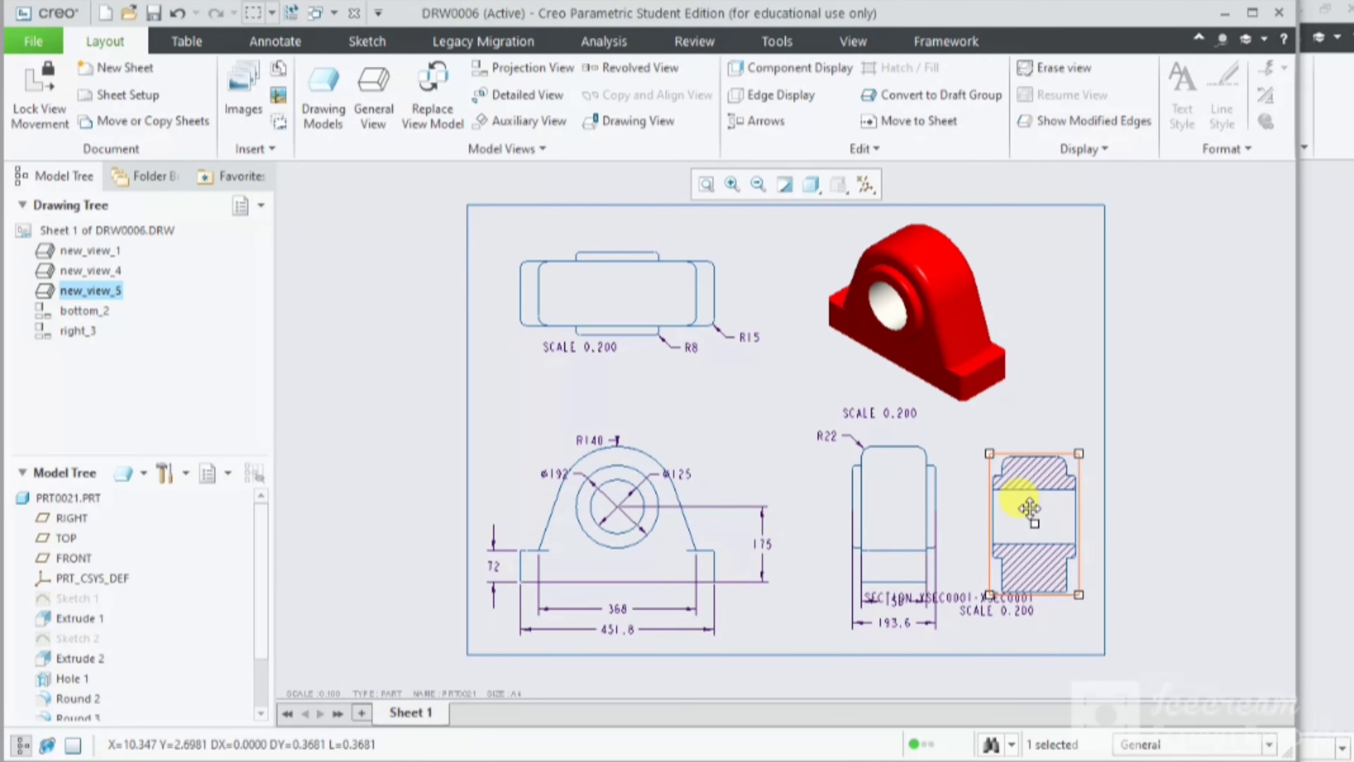
left_click(979, 619)
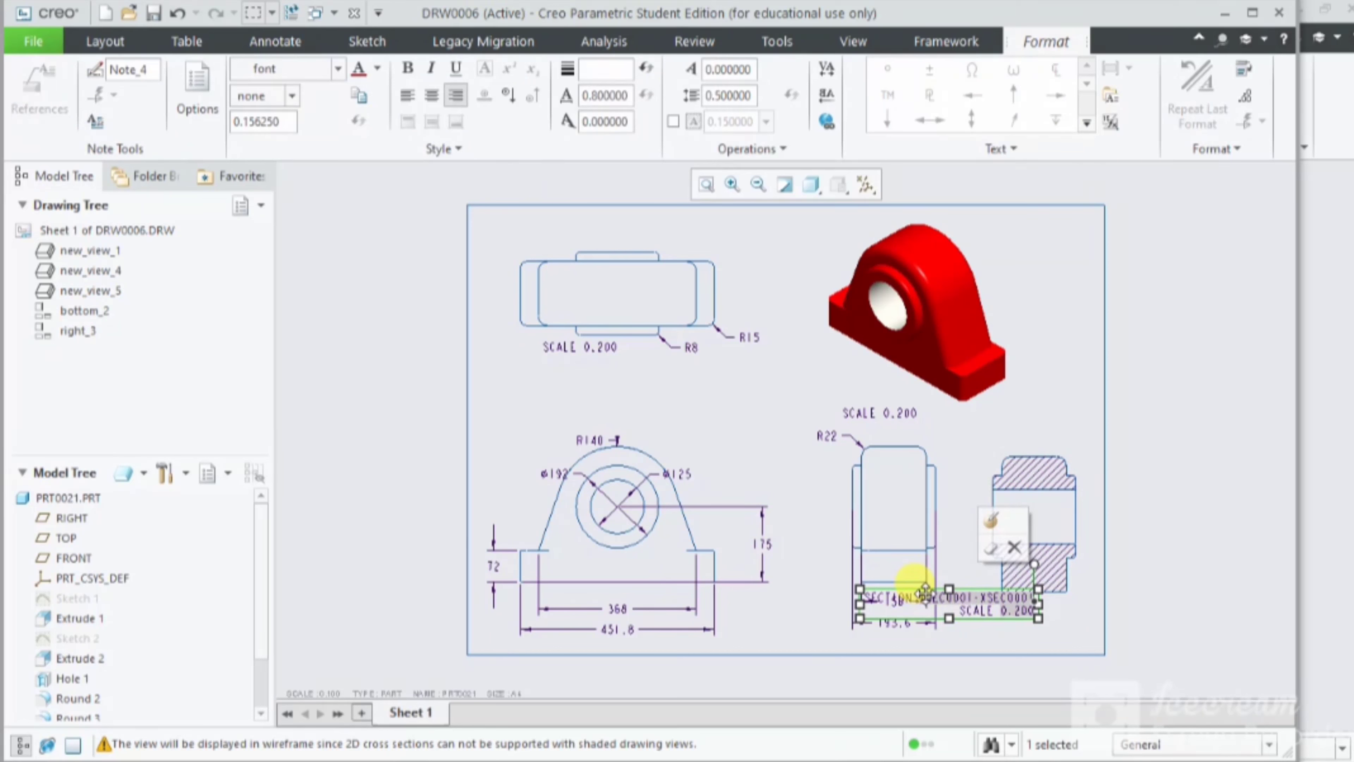
left_click_drag(925, 592, 952, 626)
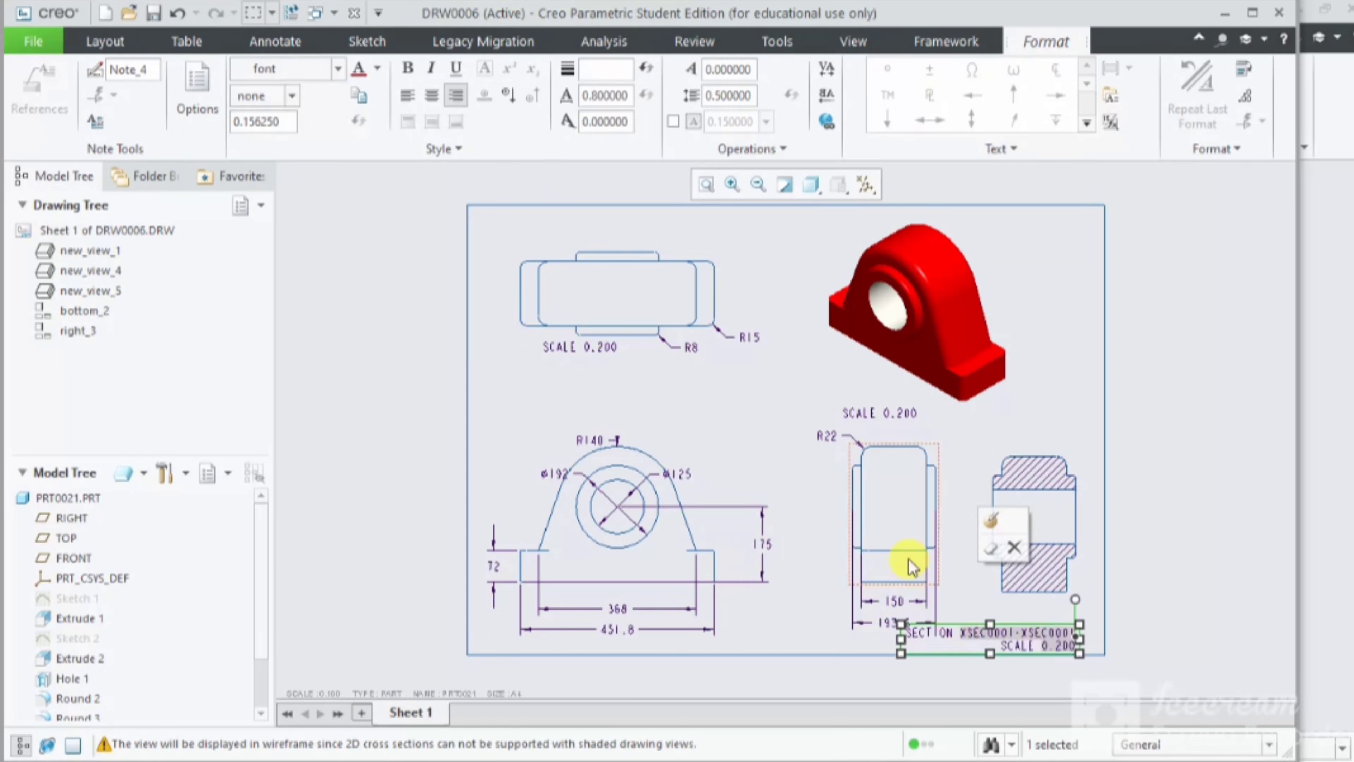
left_click(902, 530)
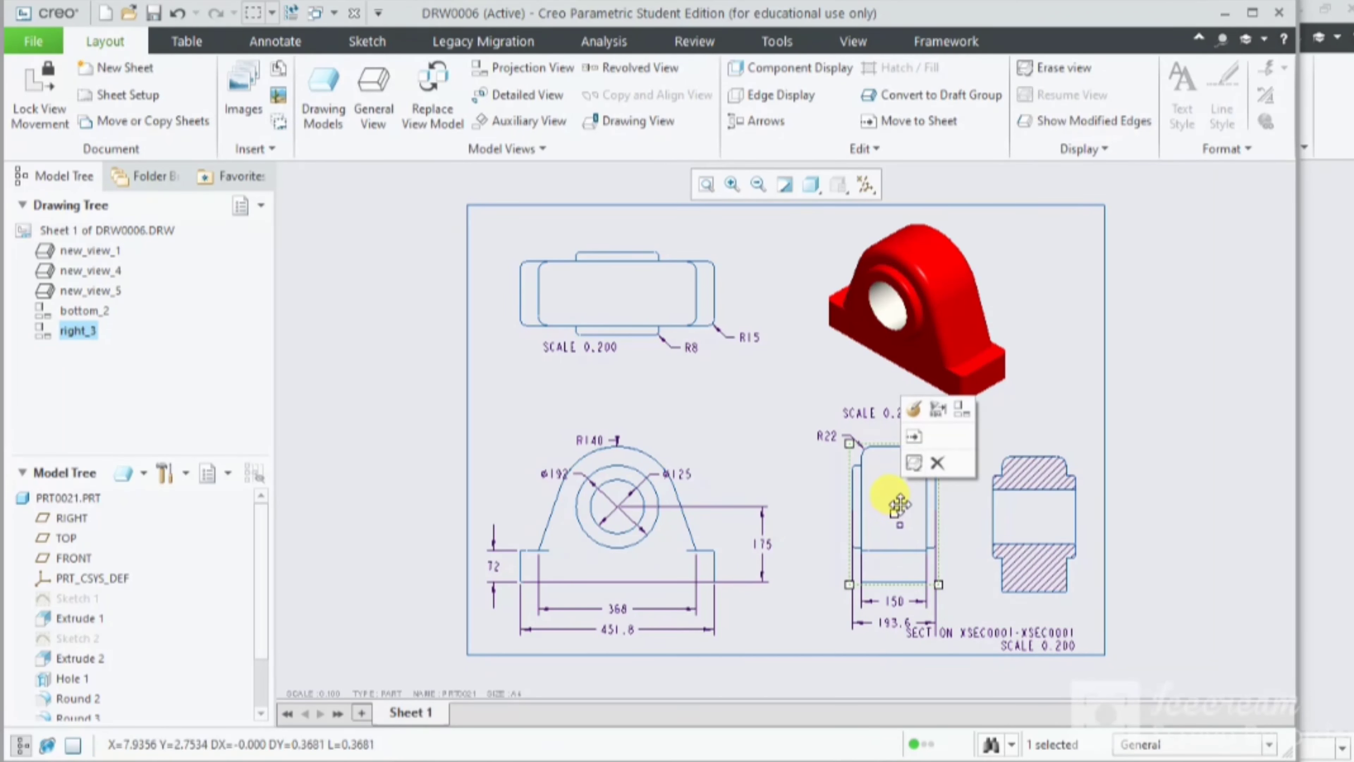
left_click(1019, 525)
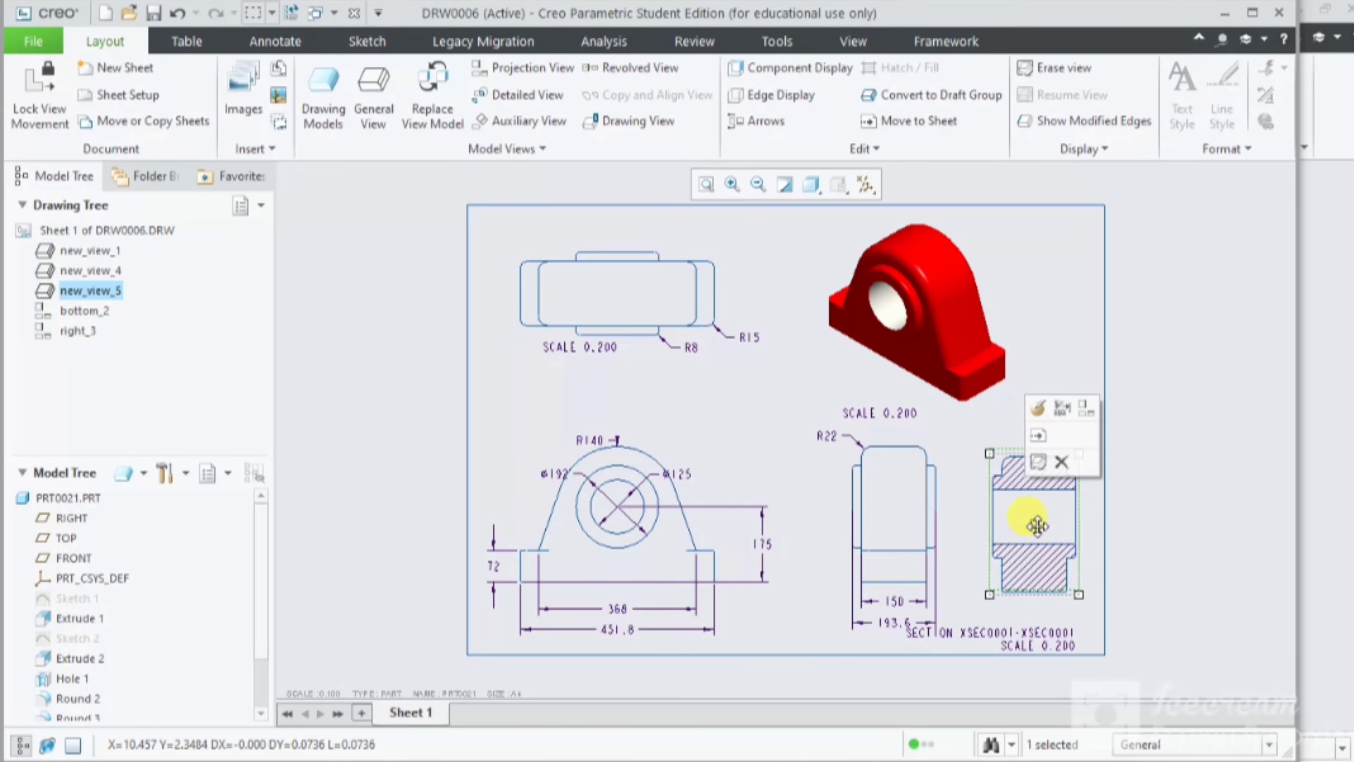
left_click(897, 512)
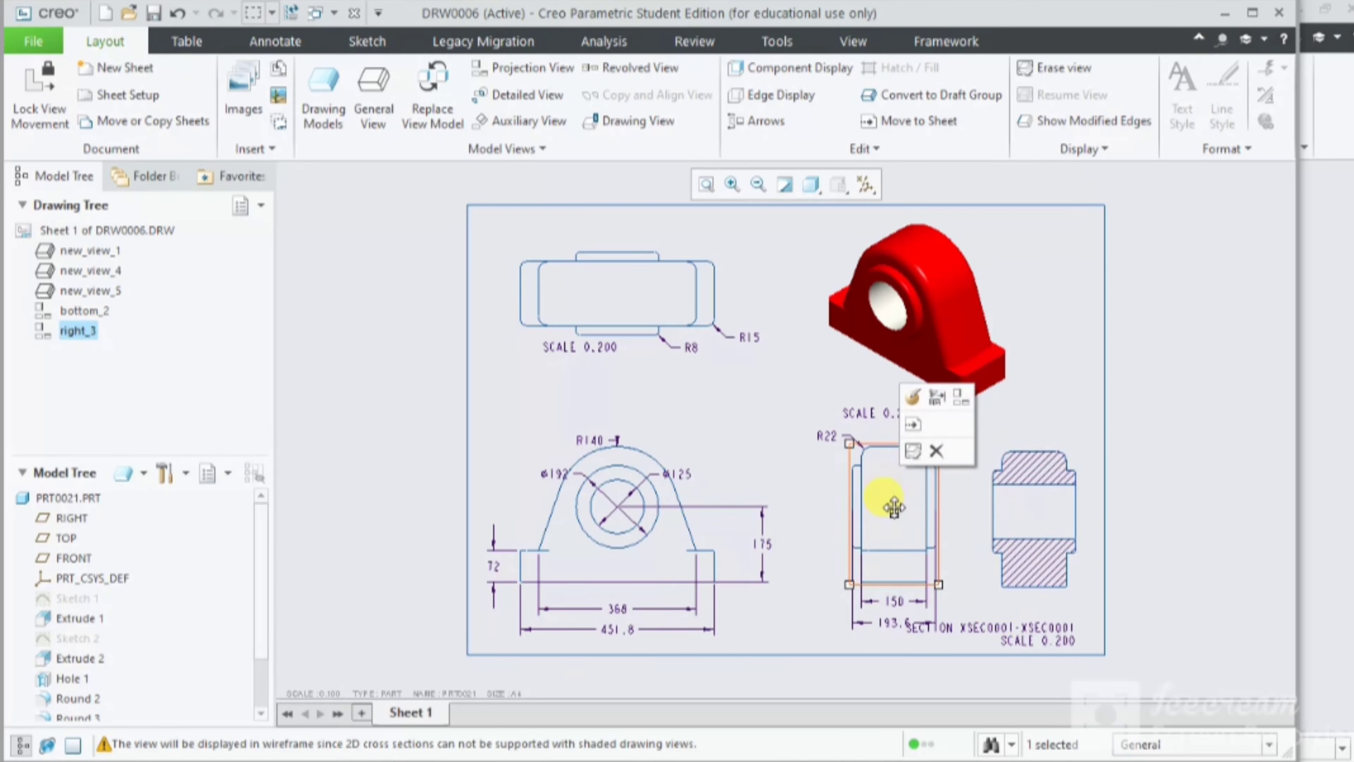
Step: Shift the red isometric view further right and nudge the front view slightly up
left_click(922, 328)
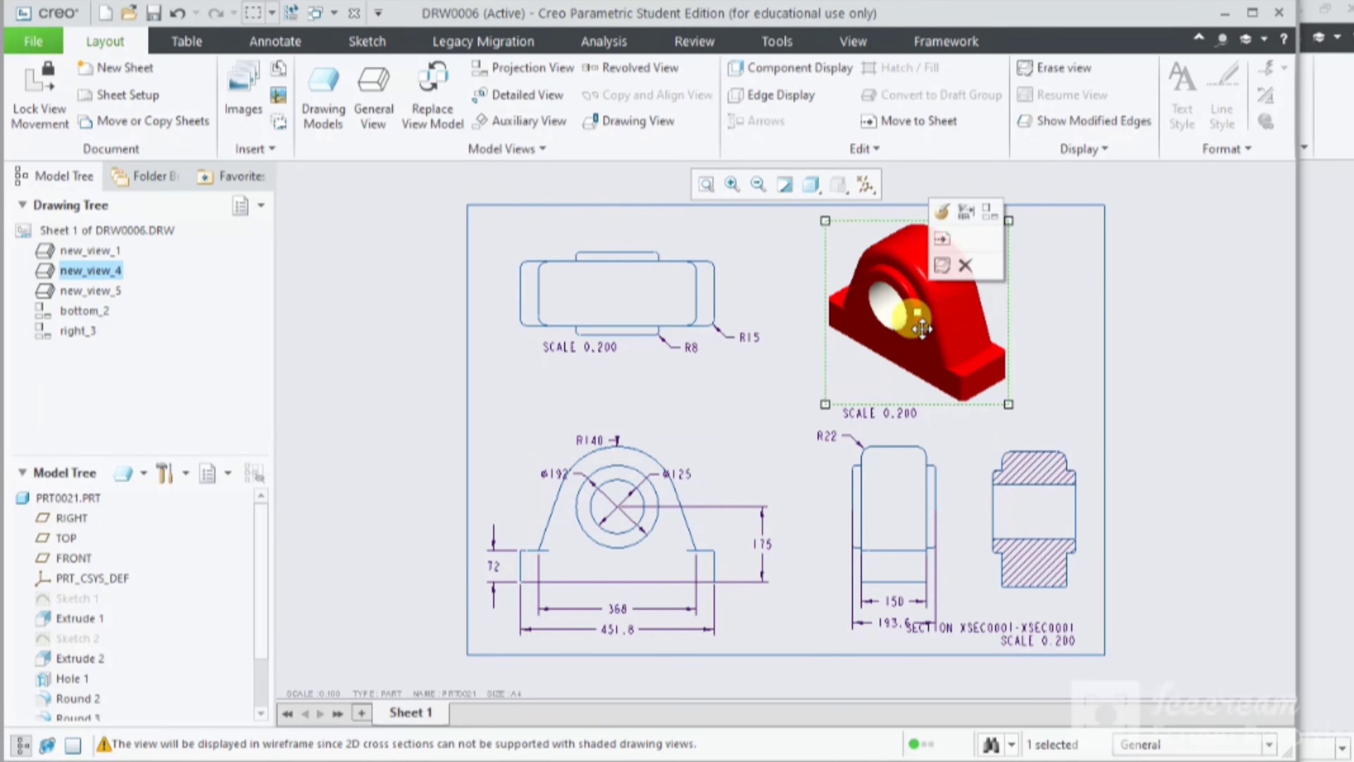
left_click_drag(987, 327, 1053, 324)
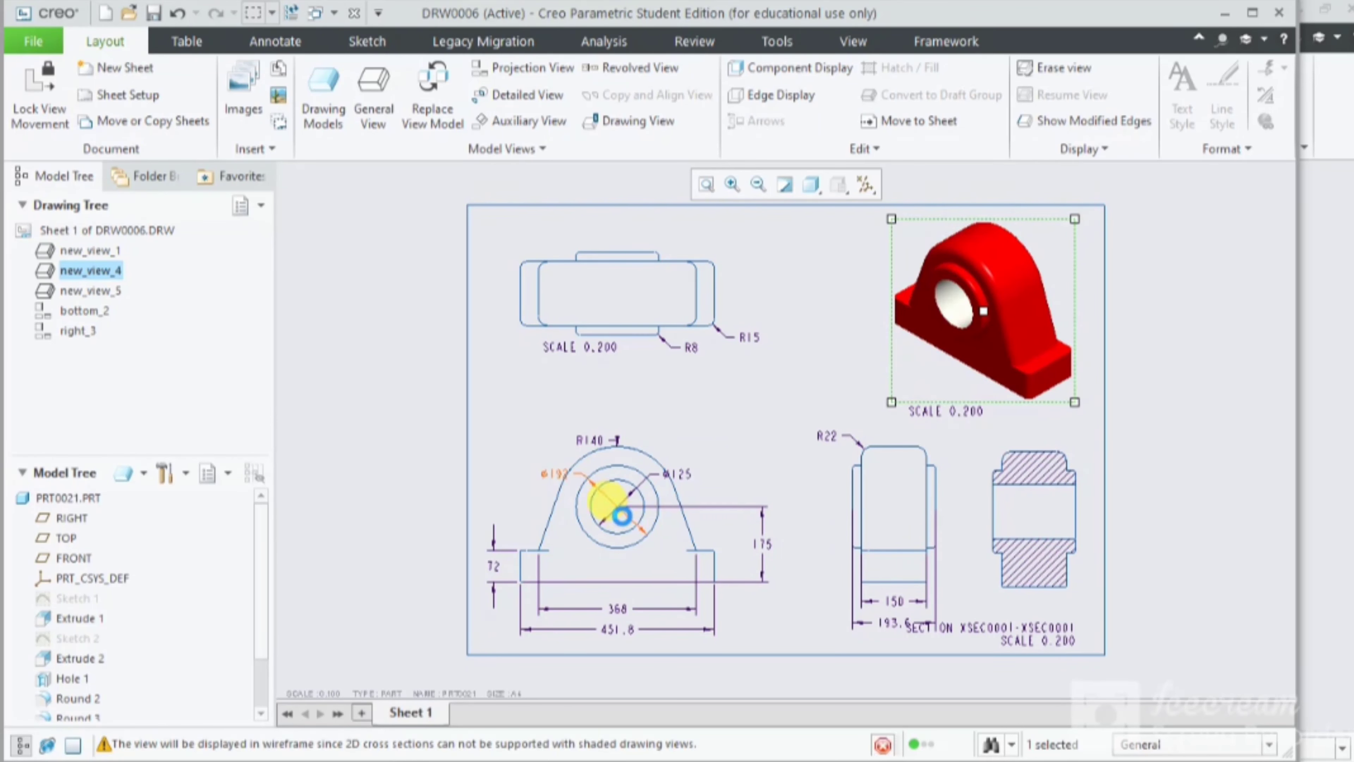
left_click(613, 536)
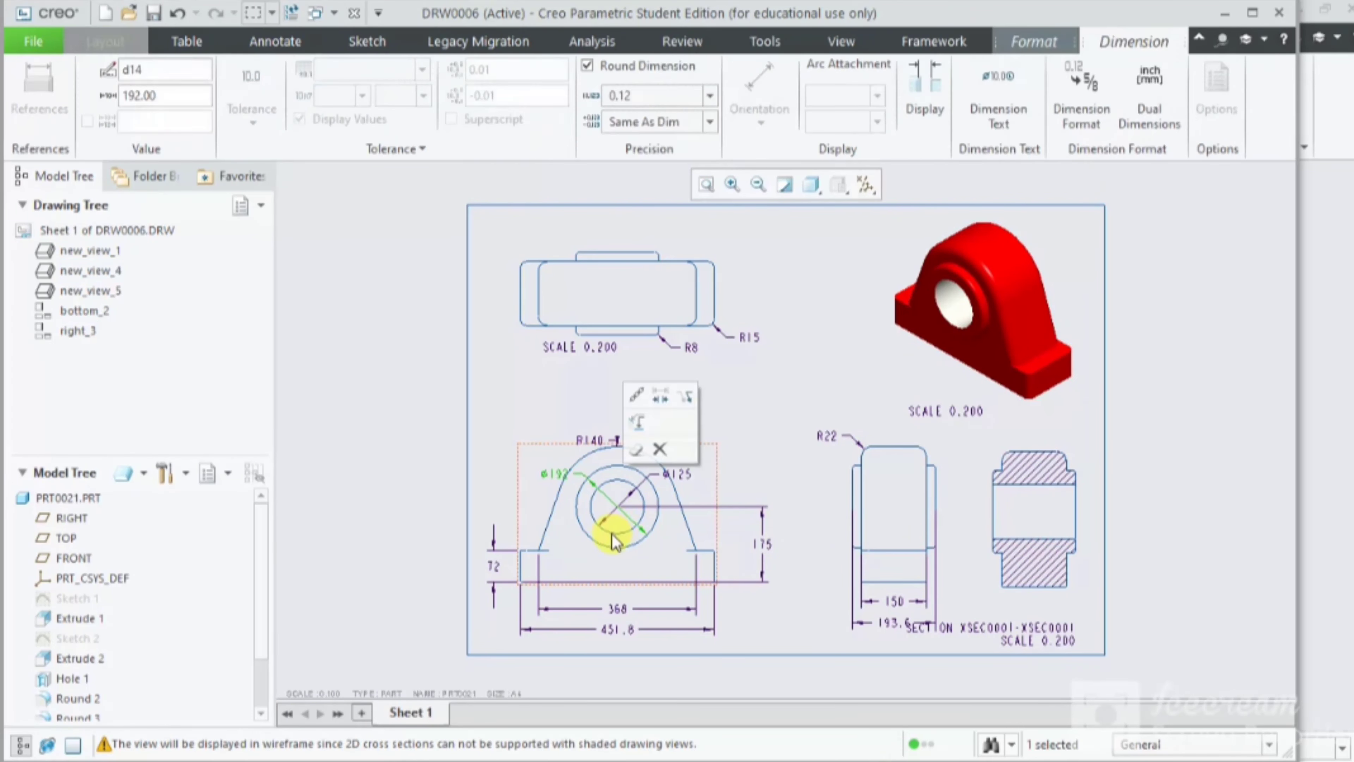
left_click(540, 504)
left_click_drag(548, 500, 548, 491)
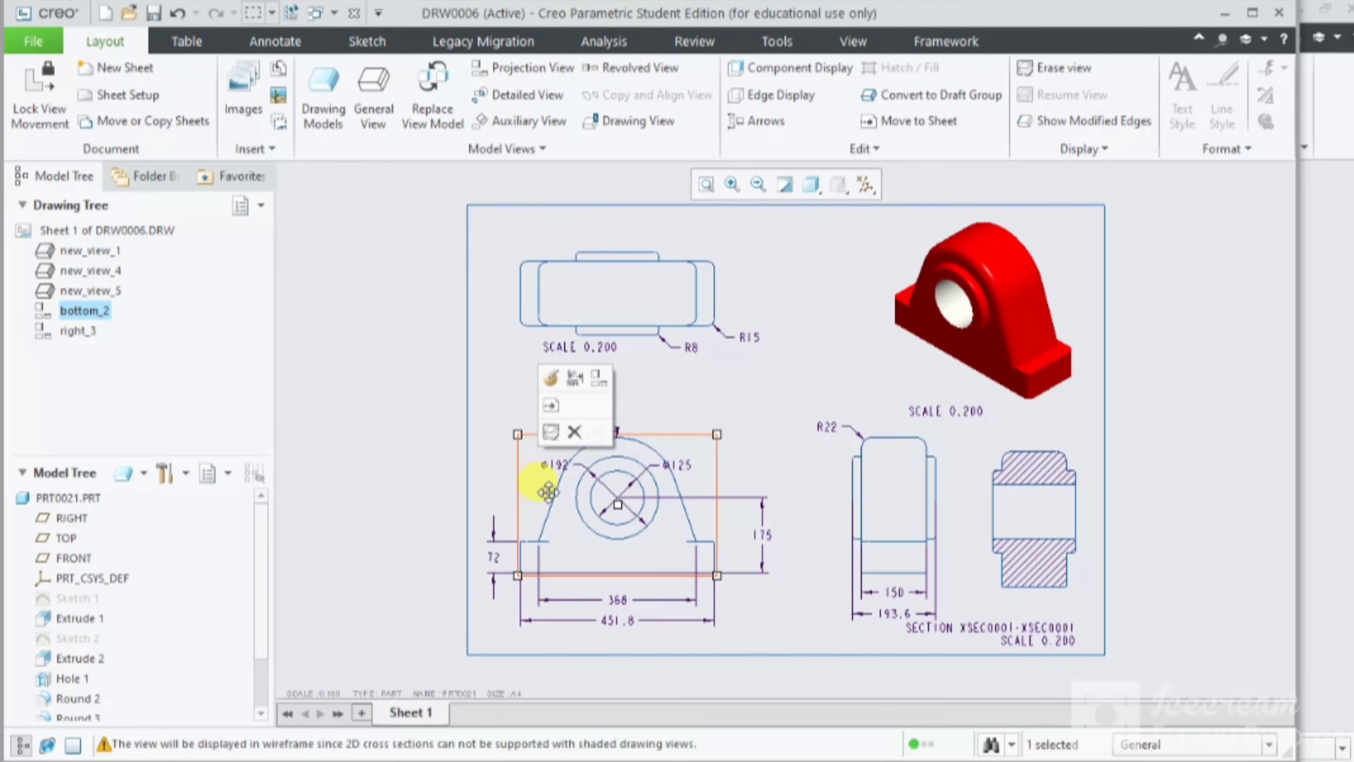
scroll(973, 584, "up", 1)
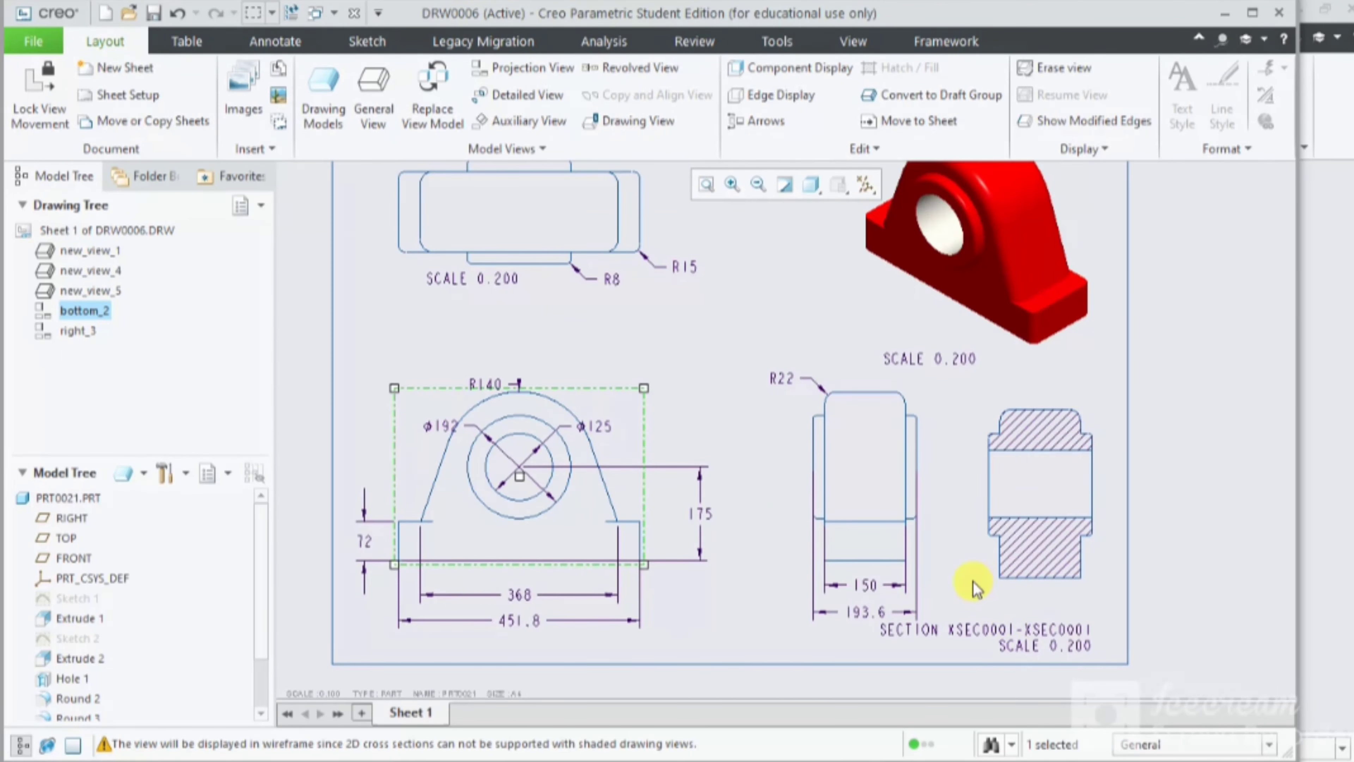
left_click(1045, 507)
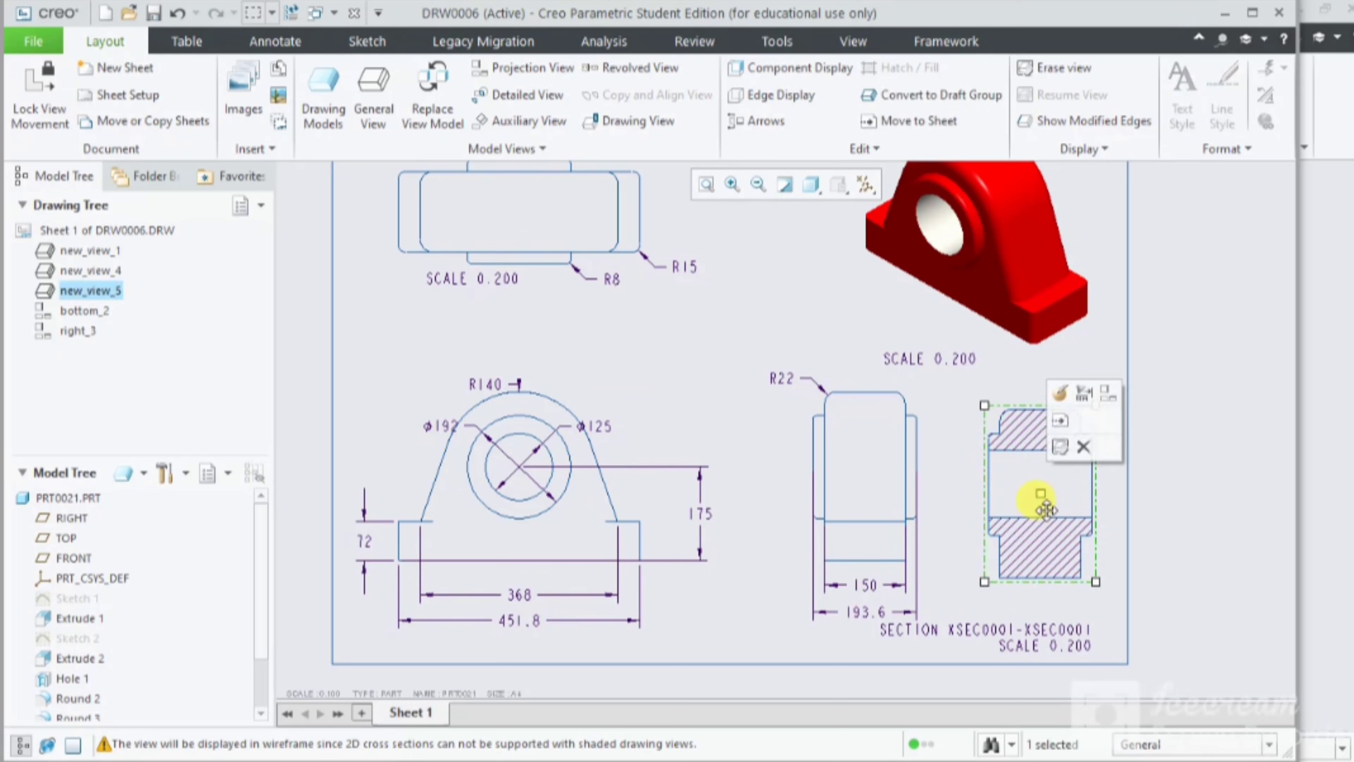
left_click(275, 41)
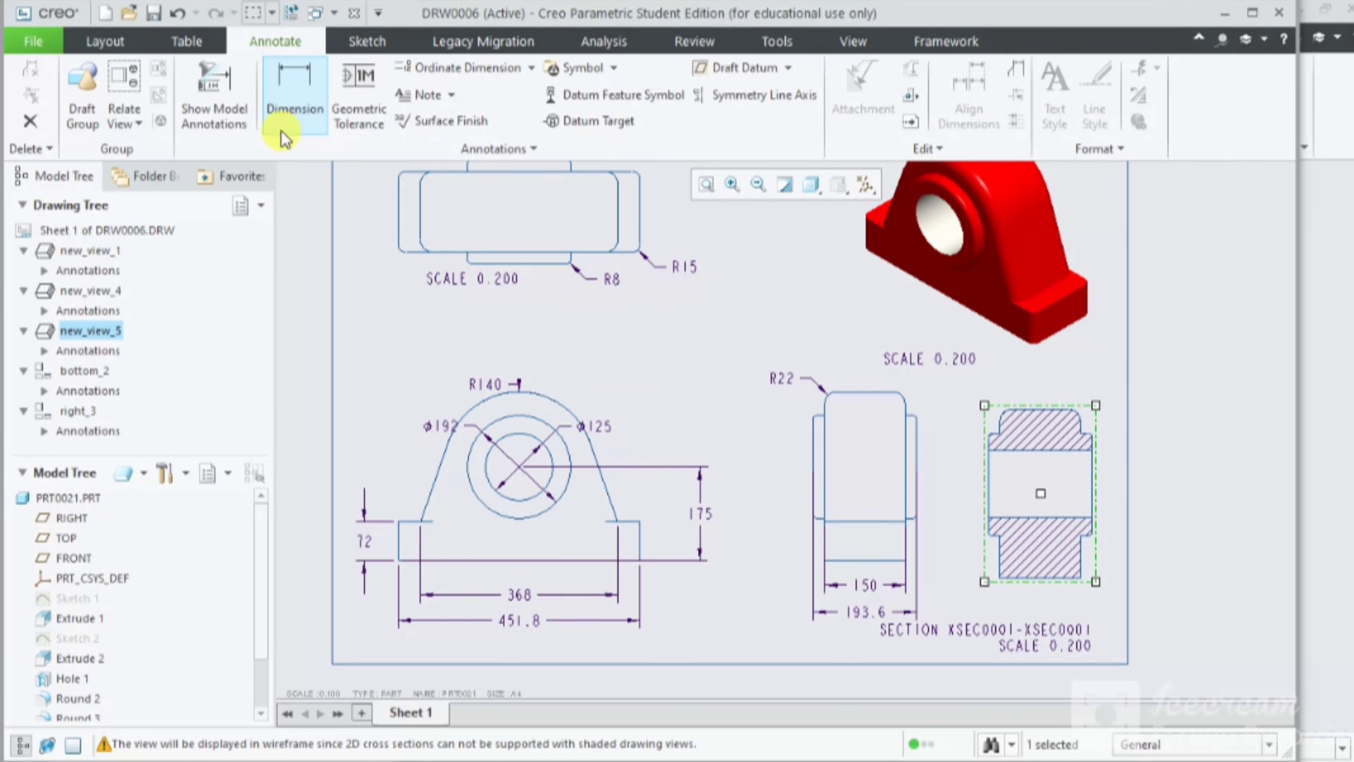
left_click(247, 113)
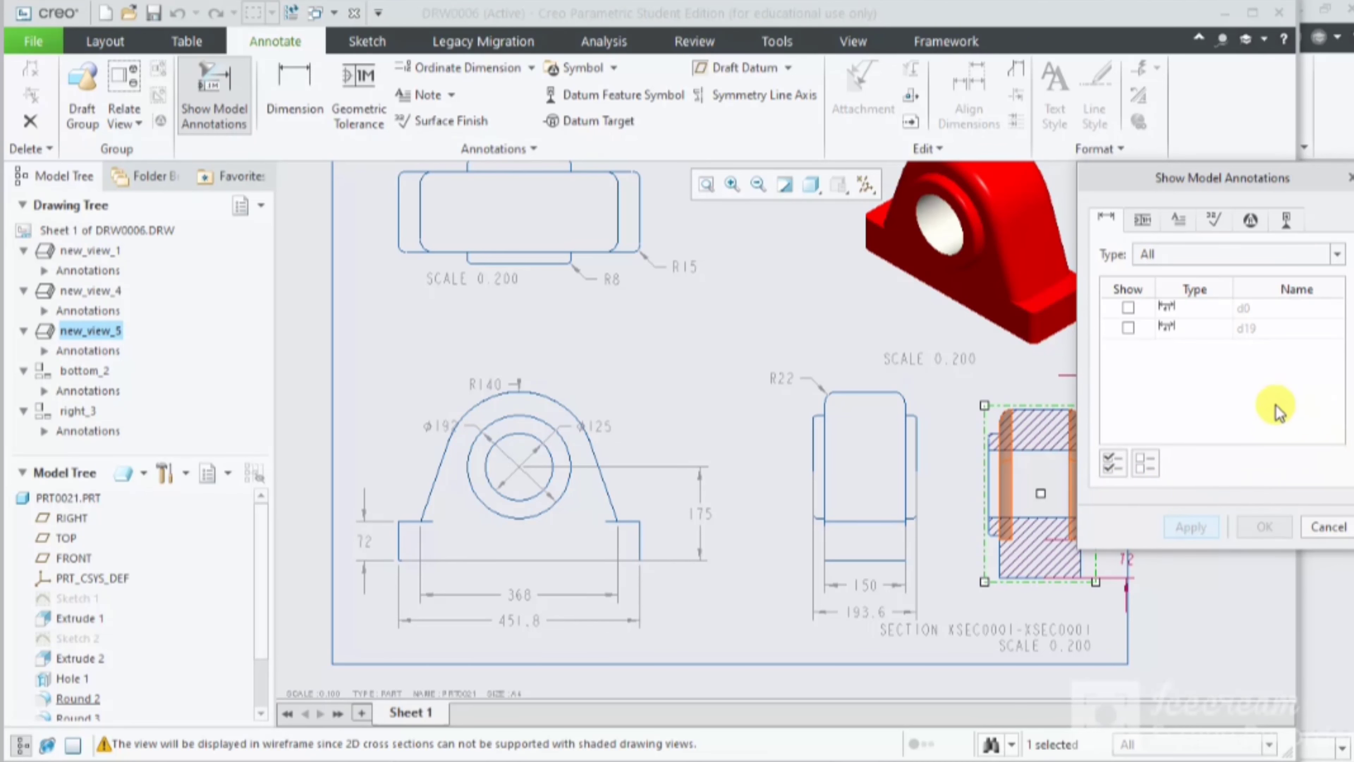
left_click_drag(1254, 180, 753, 244)
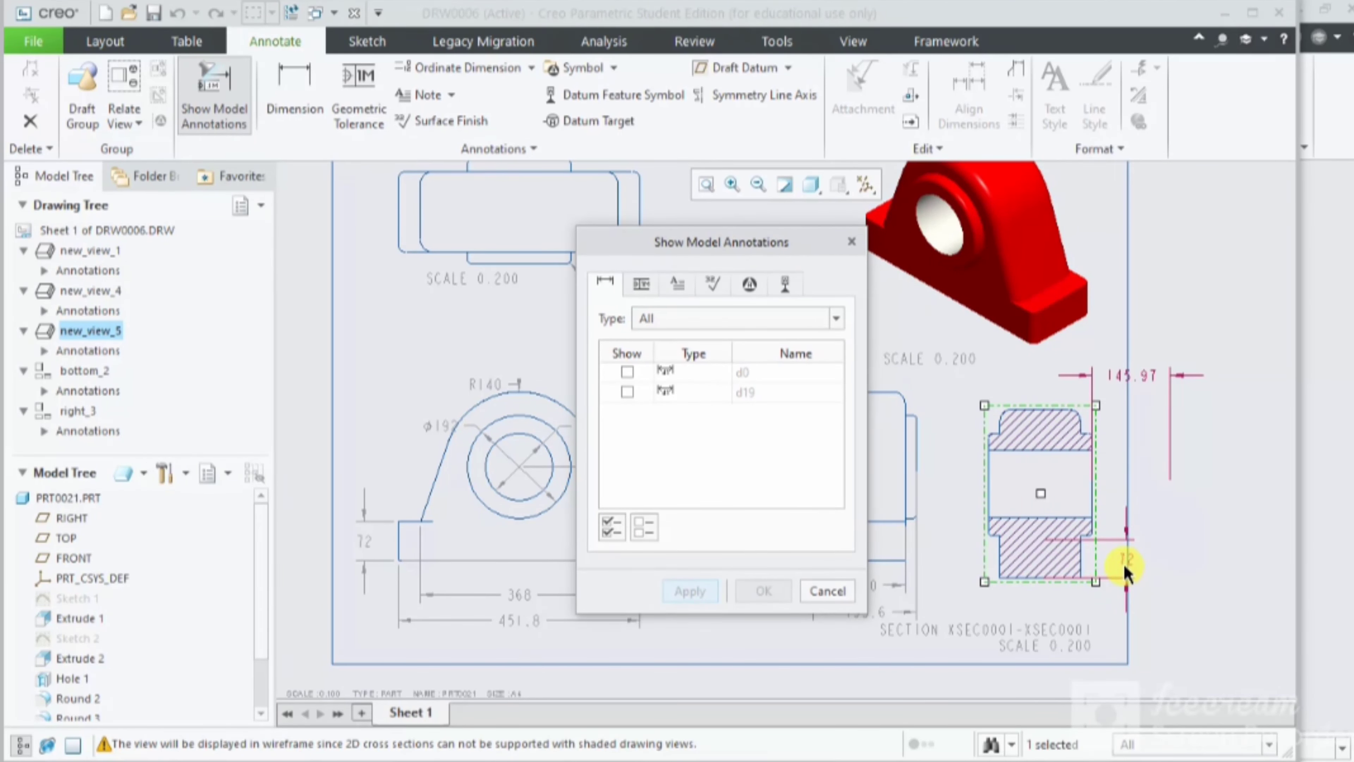
left_click(826, 590)
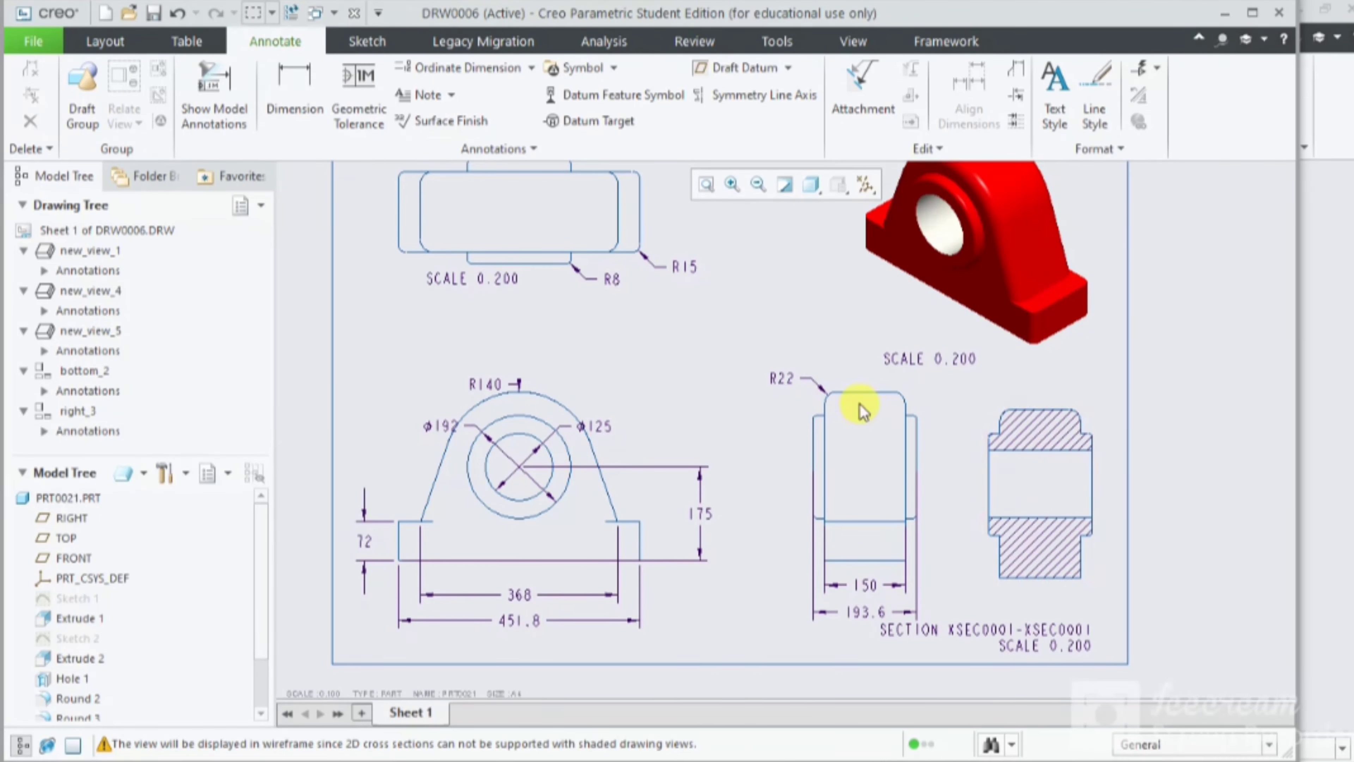
Step: Dimension the bore as 125 between its top and bottom edges in the section view
left_click(299, 102)
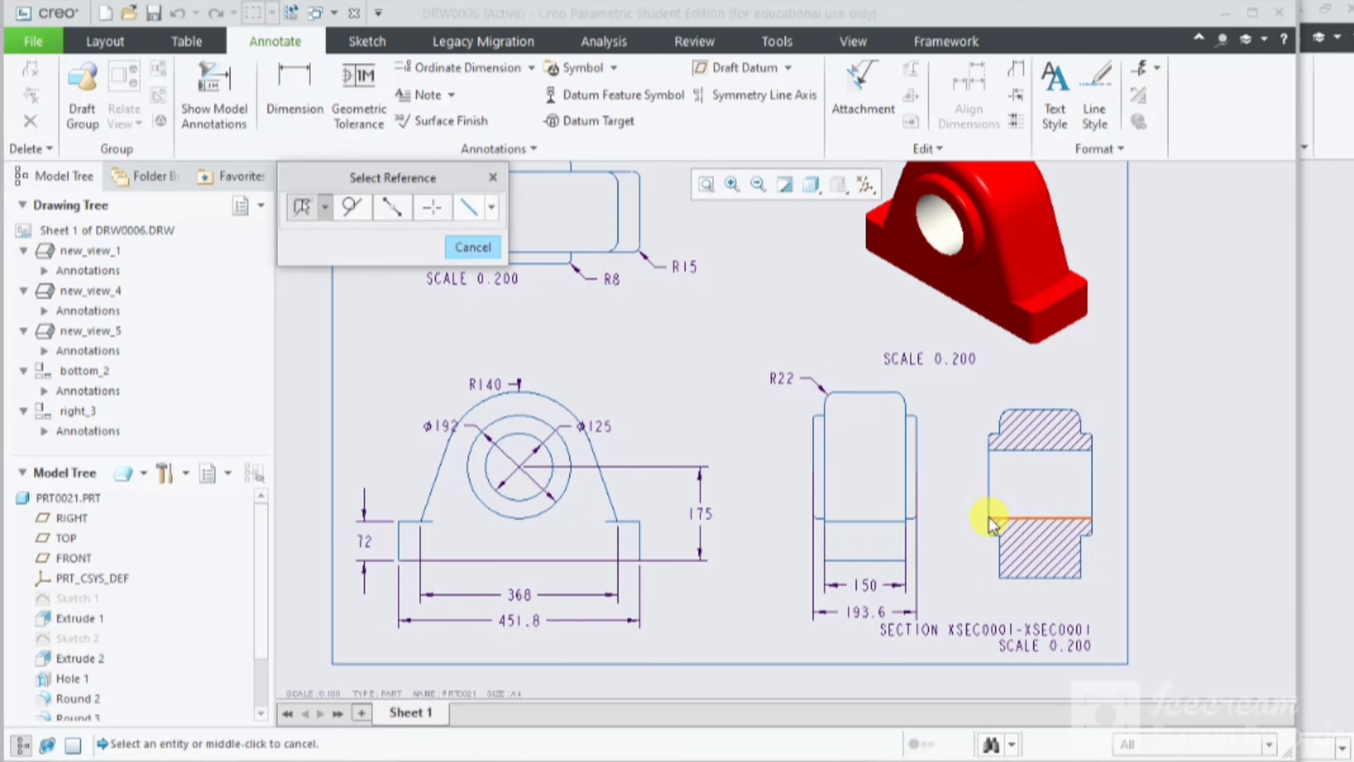
left_click(1036, 452)
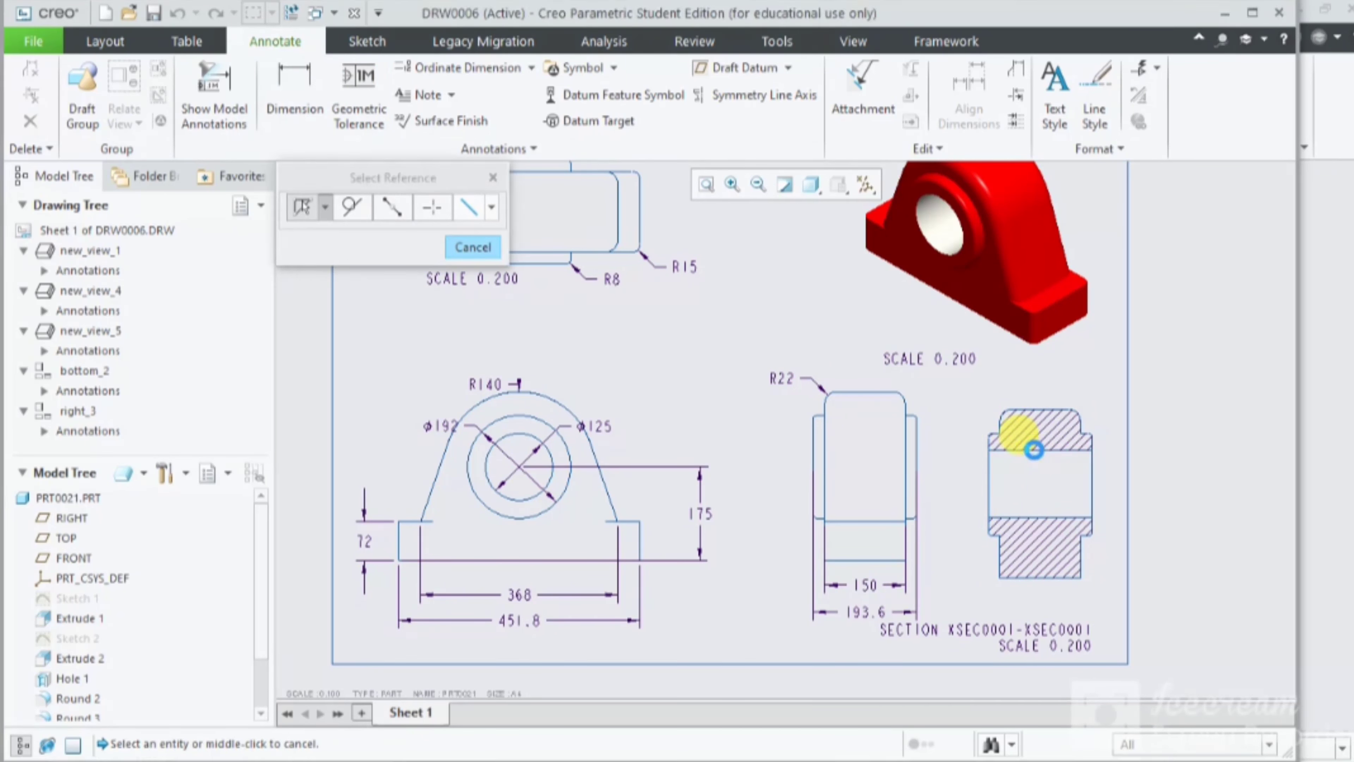
left_click(1045, 518, "ctrl")
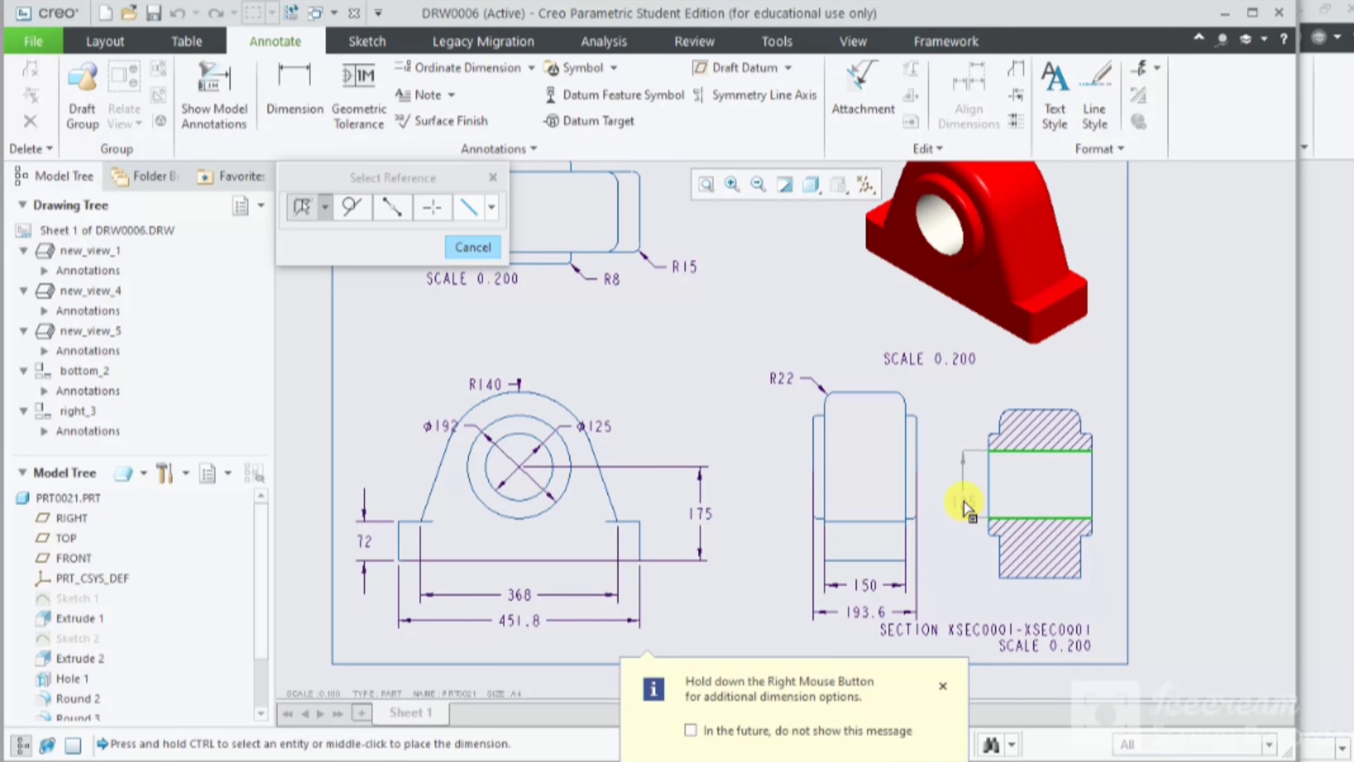
middle_click(955, 486)
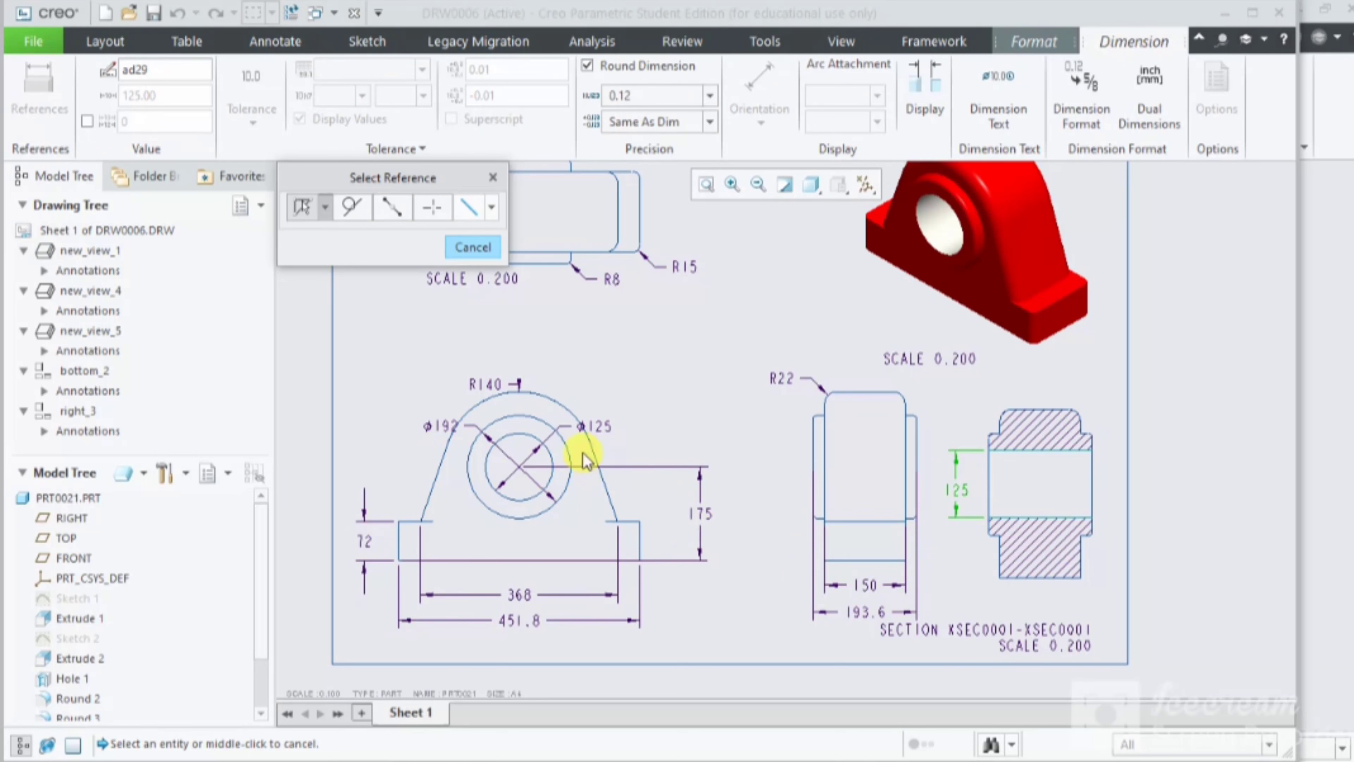
Step: Delete the duplicate ϕ125 dimension from the front view
left_click(602, 433)
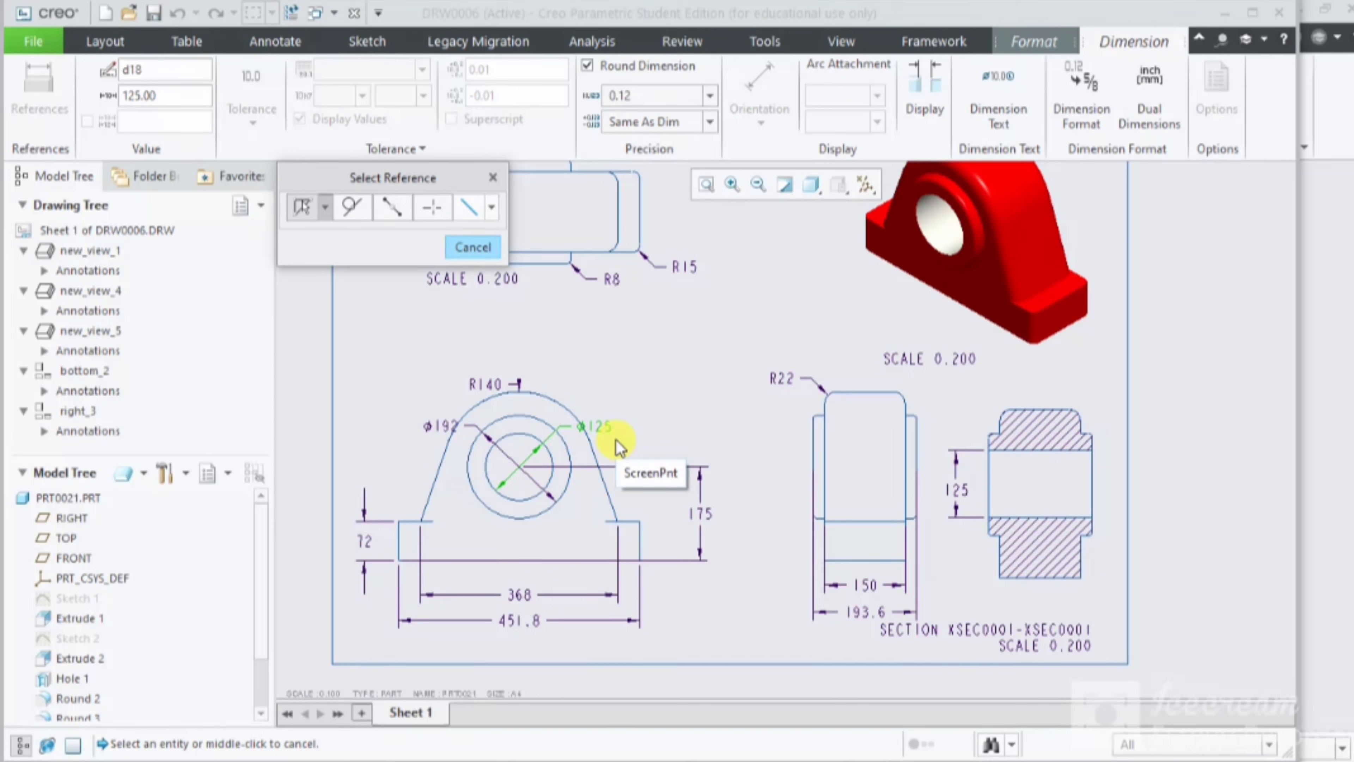
key("Delete")
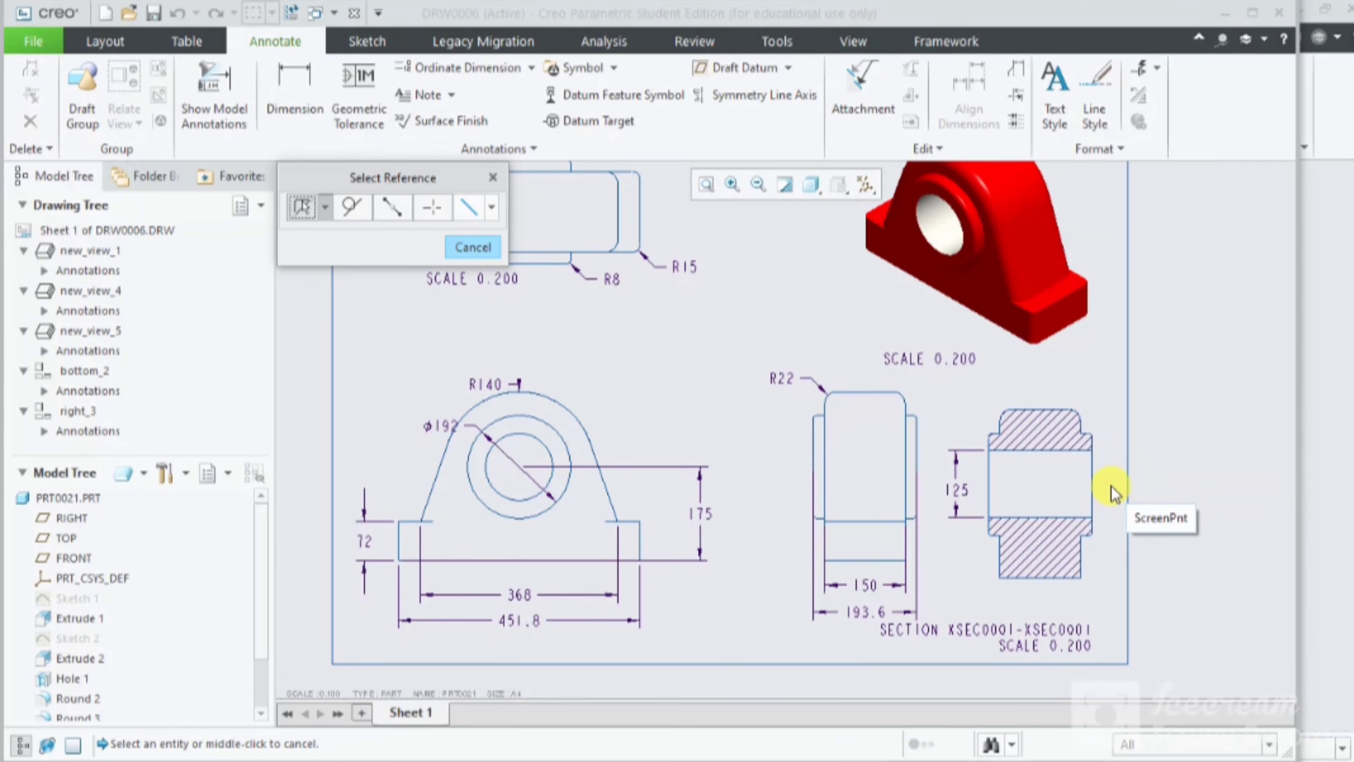
scroll(1044, 515, "up", 2)
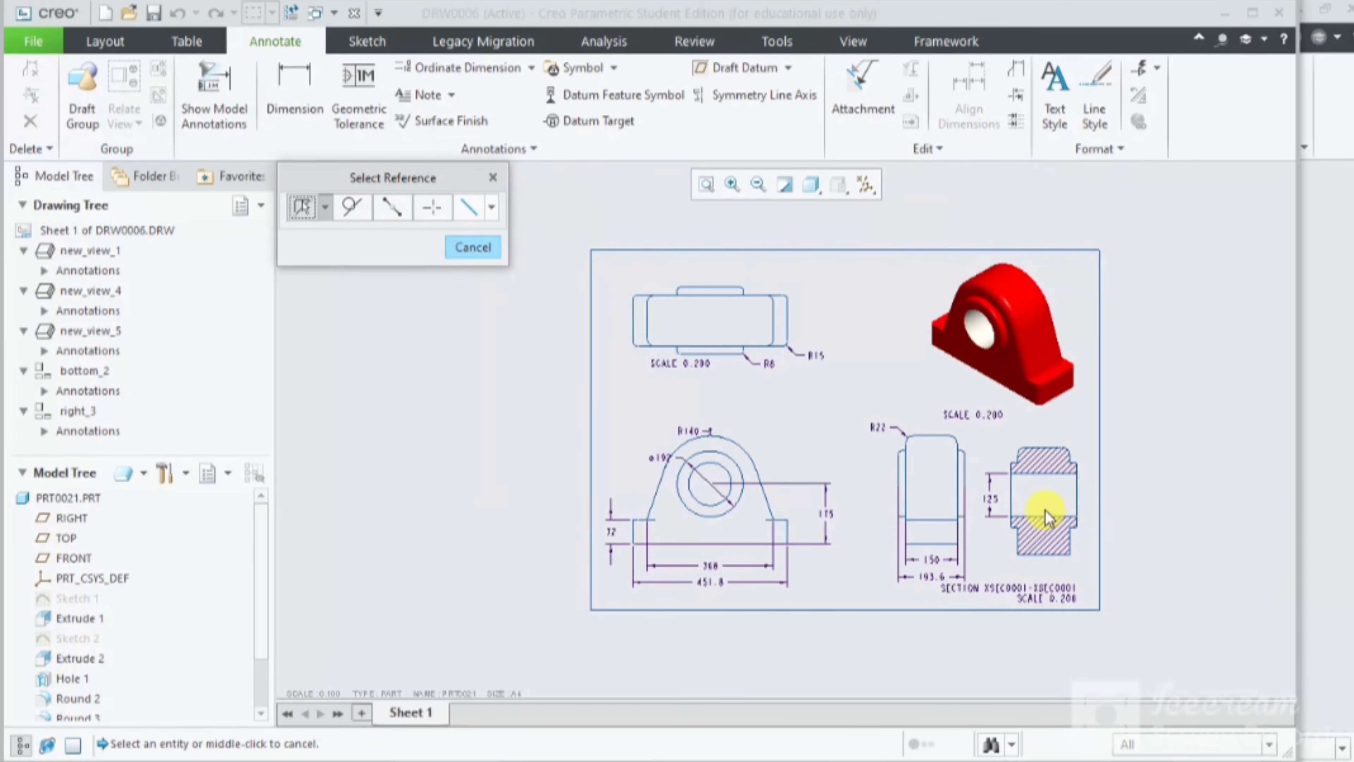
Step: Fit the whole DRW0006 sheet in the window and export it with Quick Export as a PDF
left_click(706, 184)
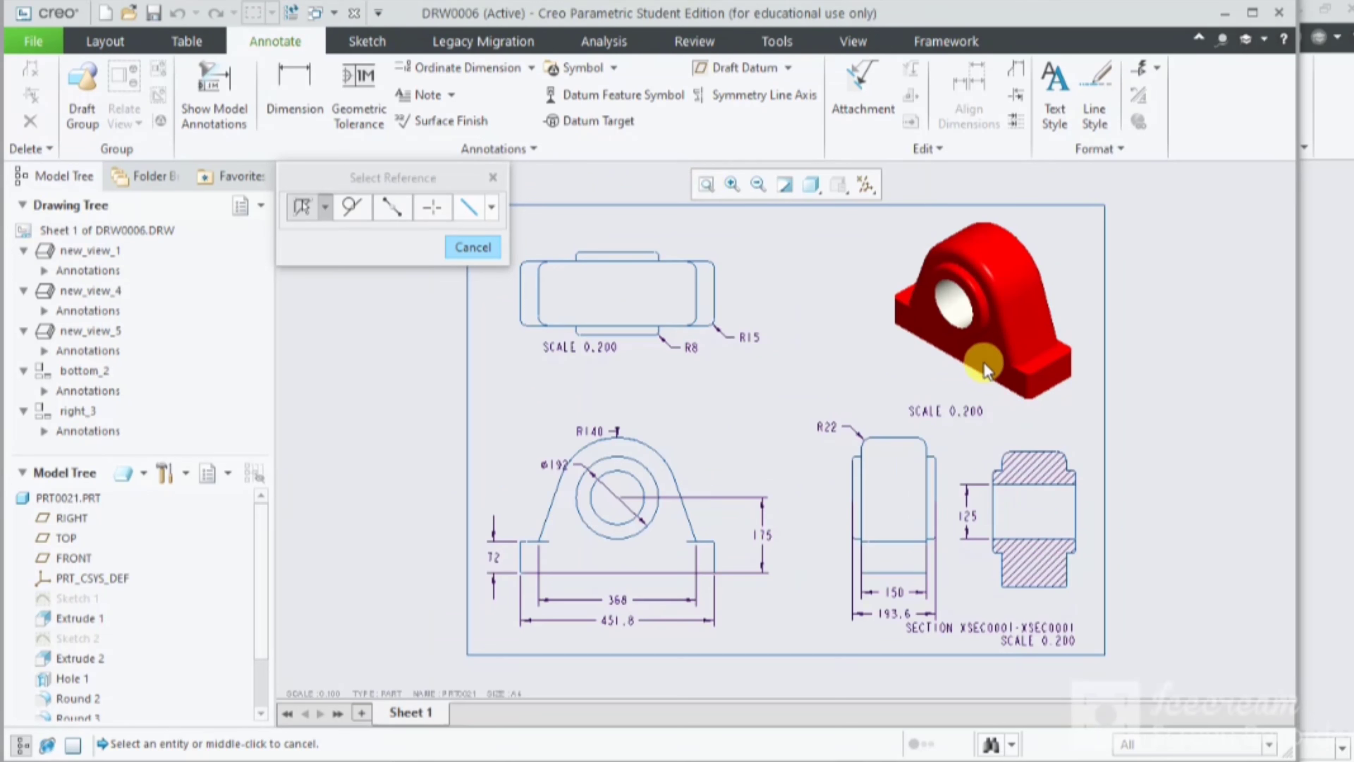
left_click(477, 247)
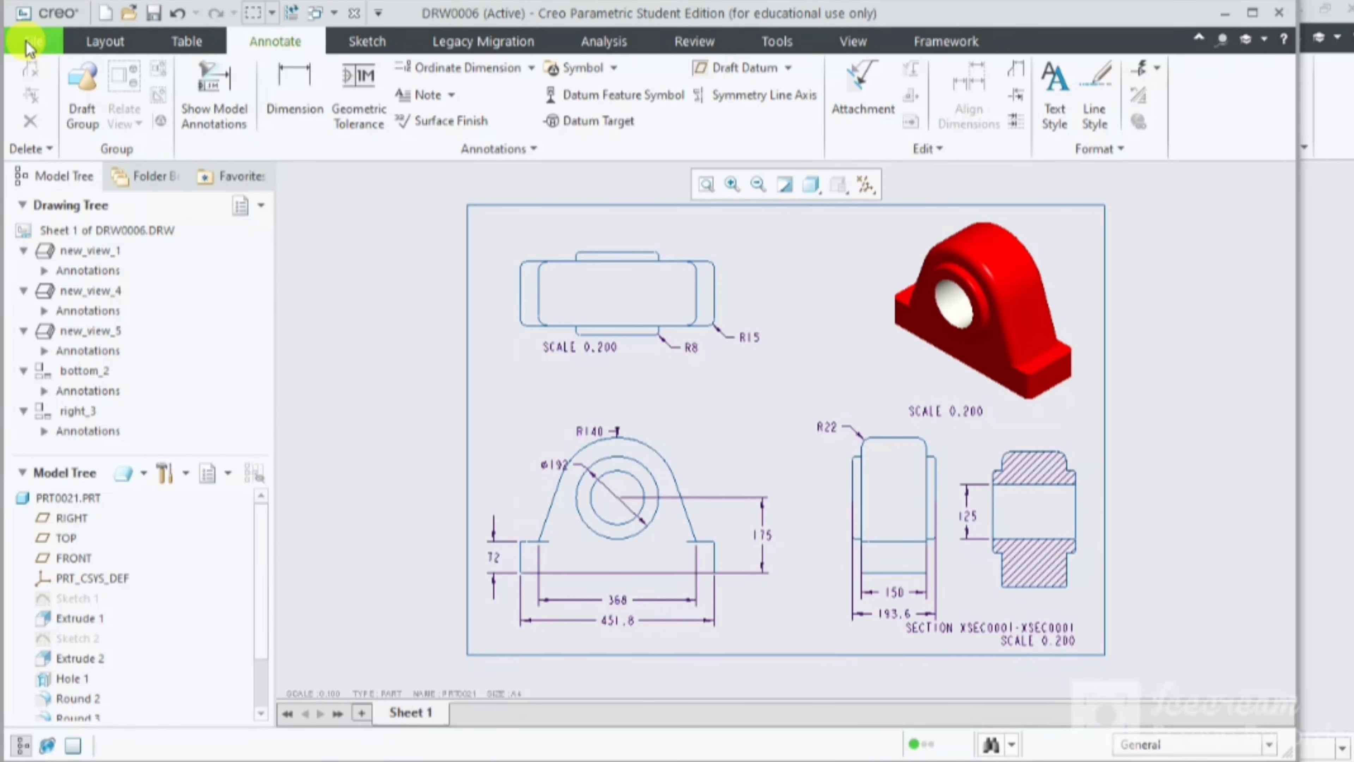
left_click(29, 45)
mouse_move(59, 185)
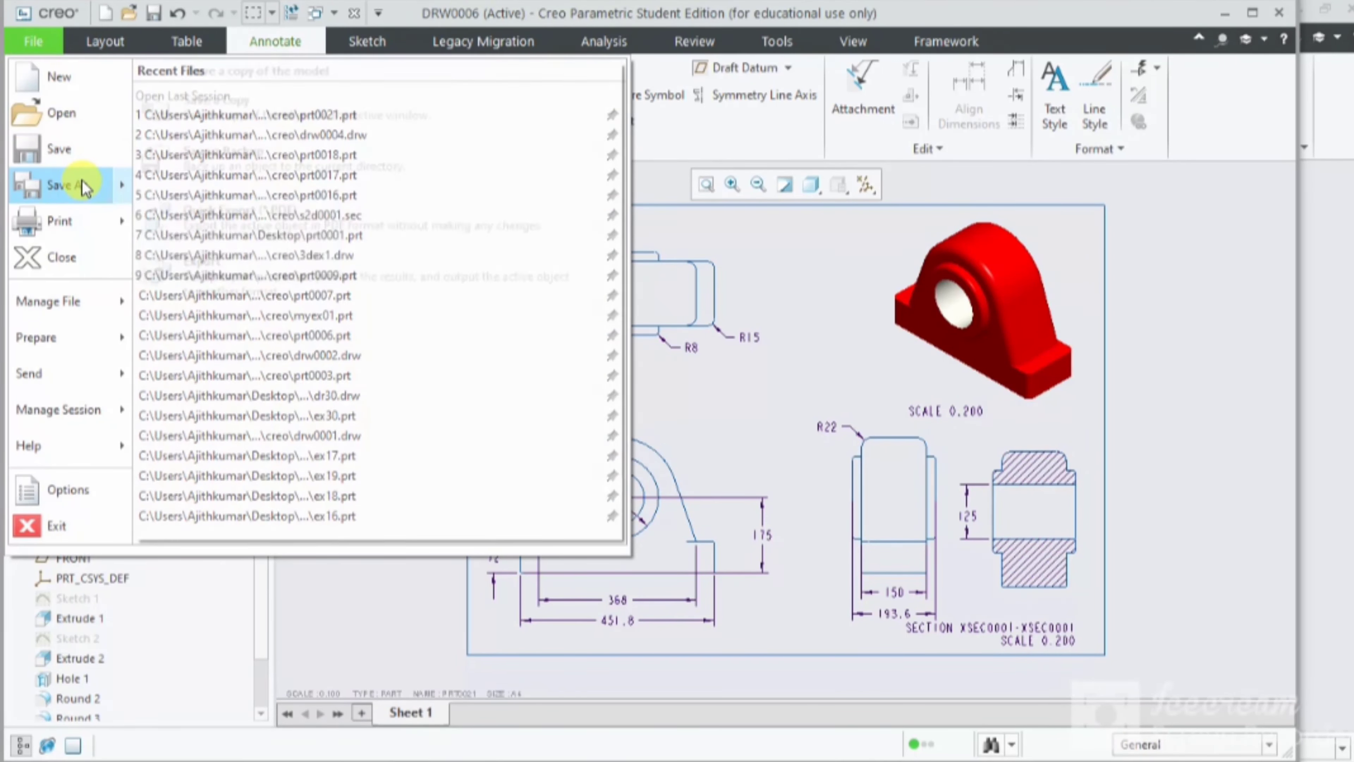
left_click(221, 210)
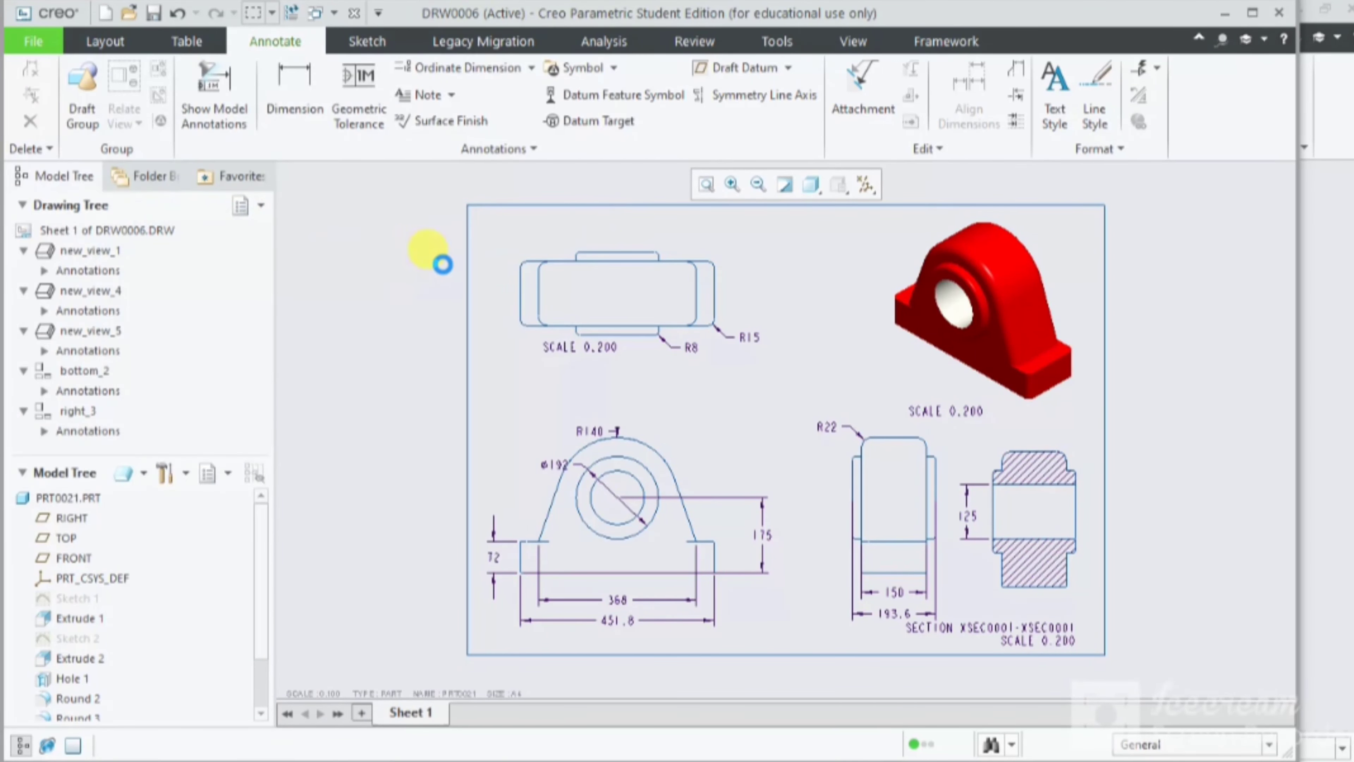